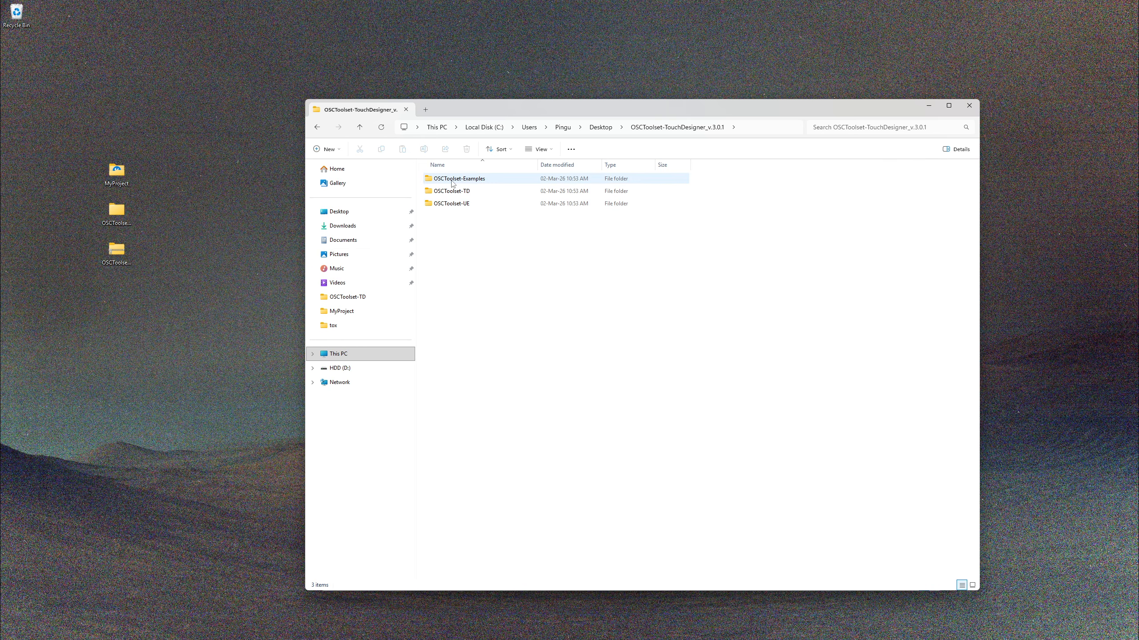
Step: Check the tox subfolder inside OSCToolset-TD, and return to the OSCToolset-TouchDesigner_v.3.0.1 folder
click(447, 193)
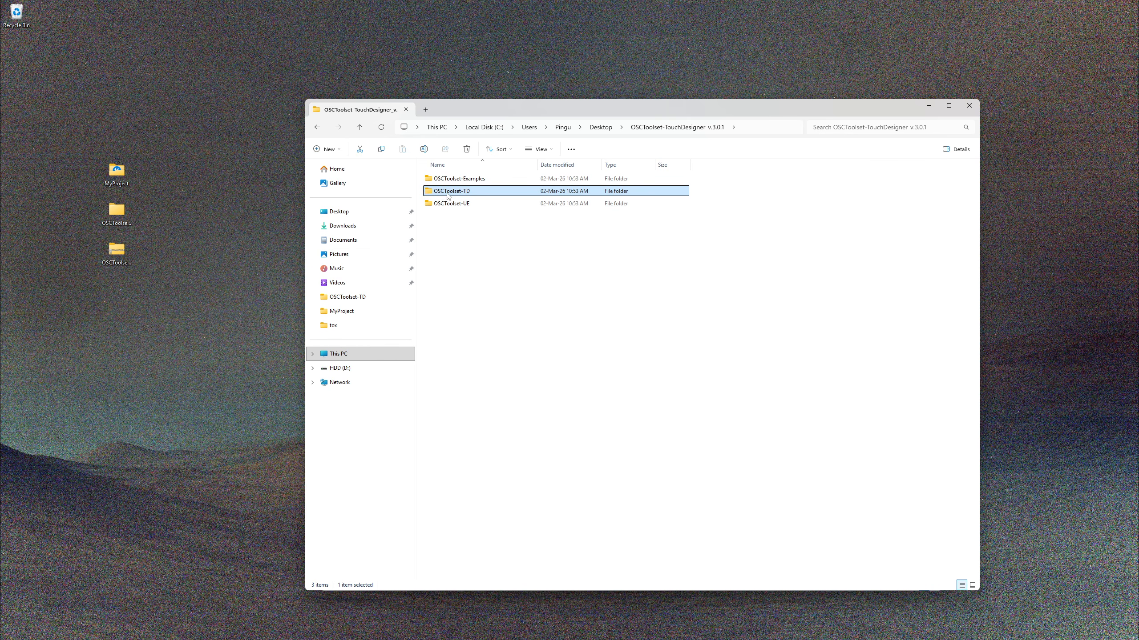
double_click(454, 193)
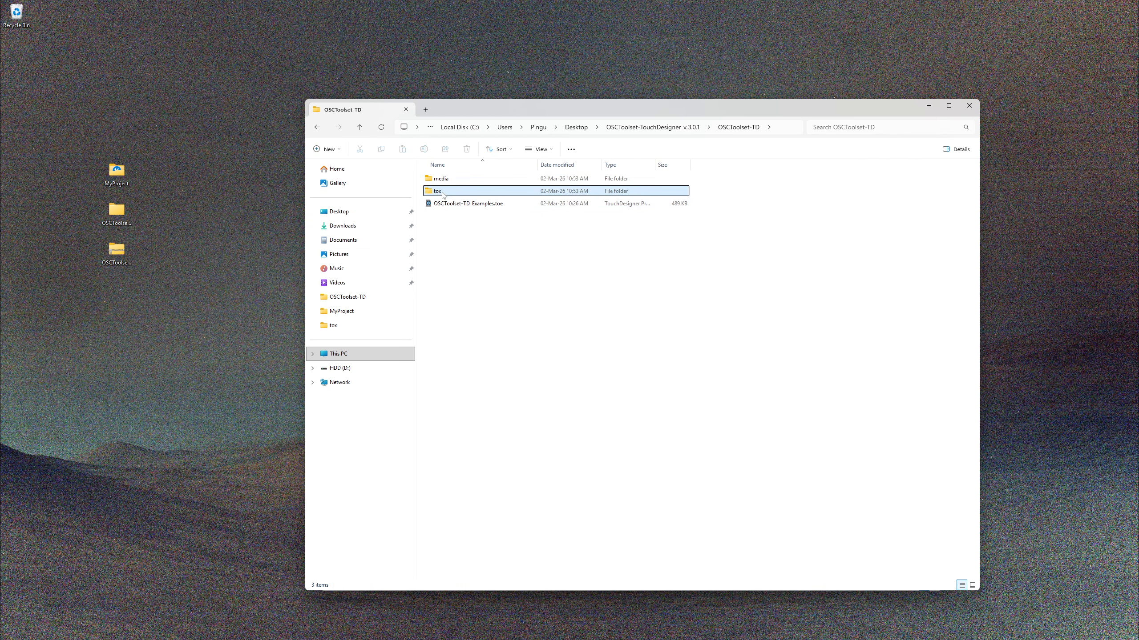
double_click(556, 191)
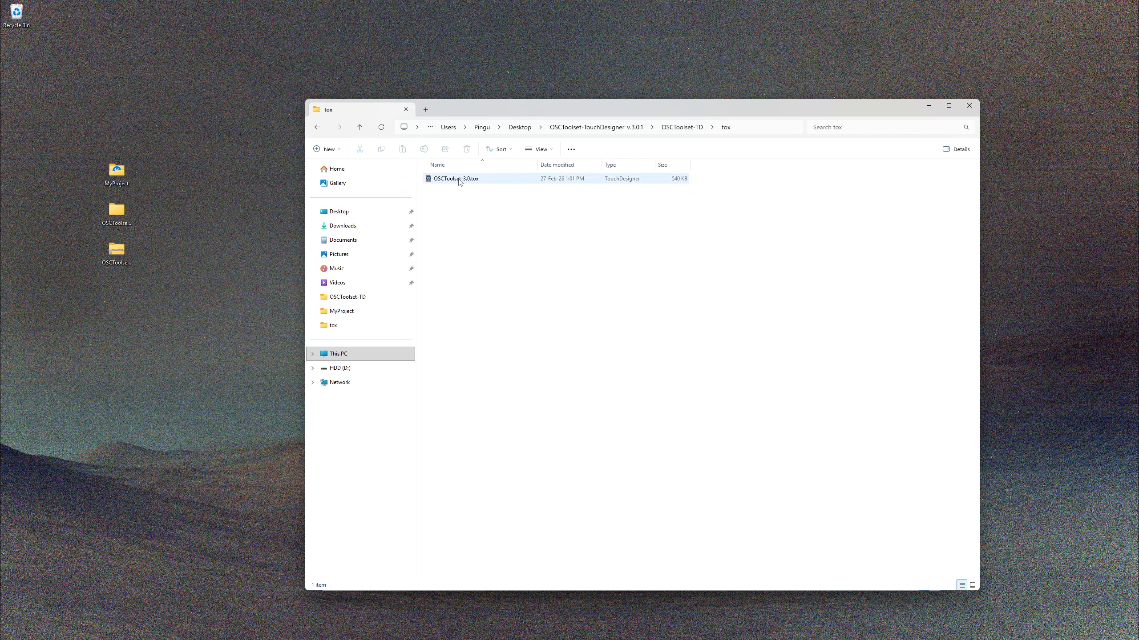
click(597, 128)
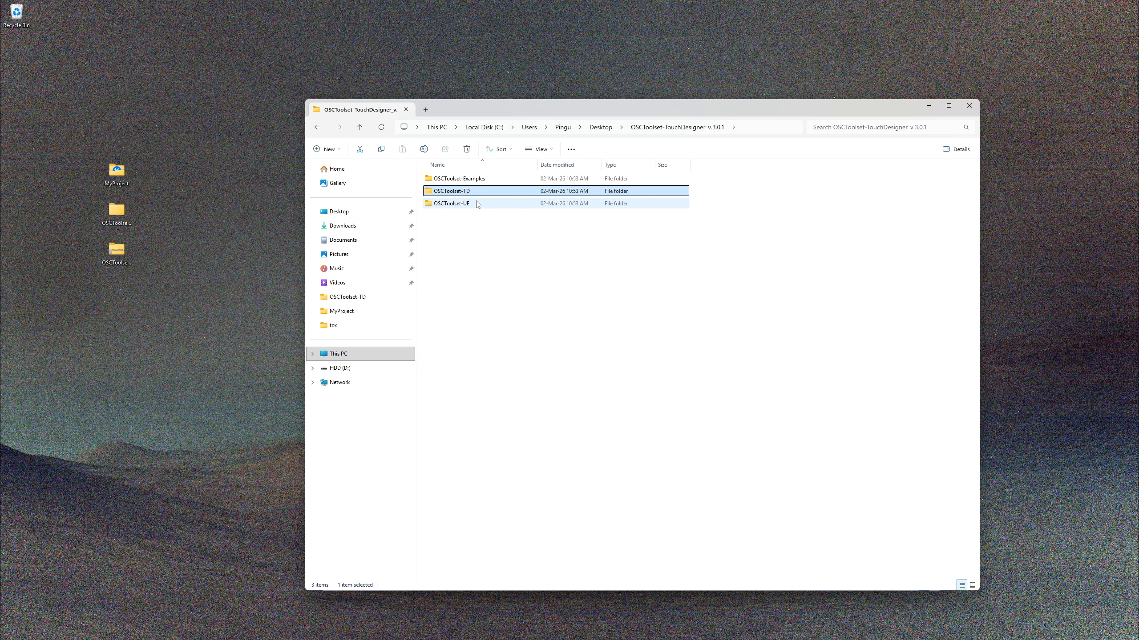
Step: Look through the engine version folders under OSCToolset-UE, Plugin, 3.0.1, and return to the OSCToolset-TouchDesigner_v.3.0.1 folder
click(457, 204)
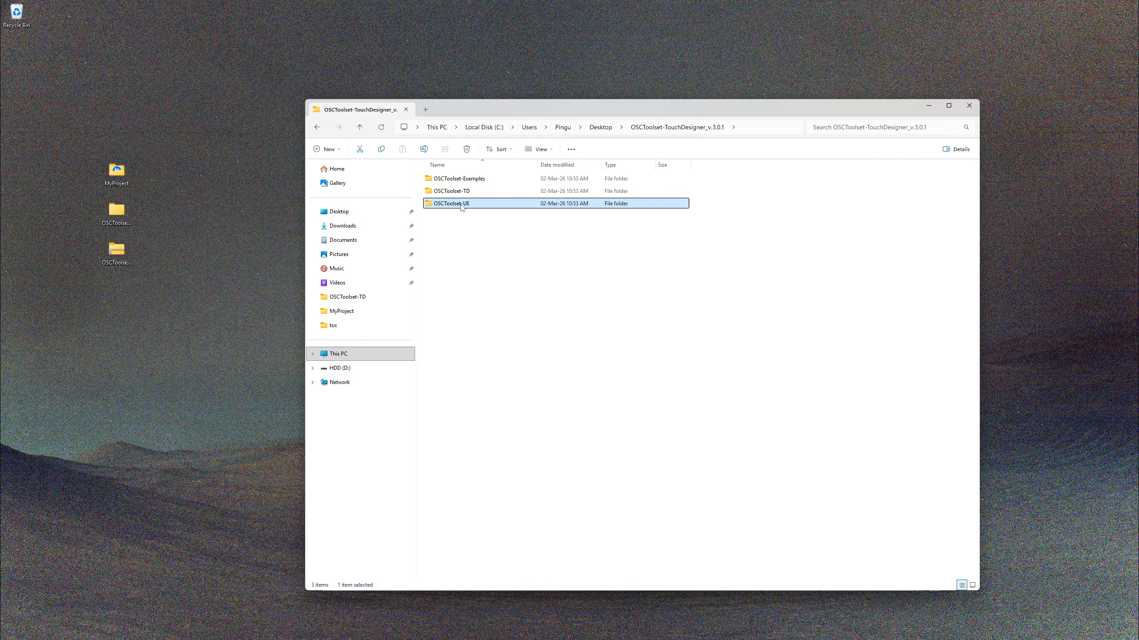
double_click(469, 205)
double_click(453, 182)
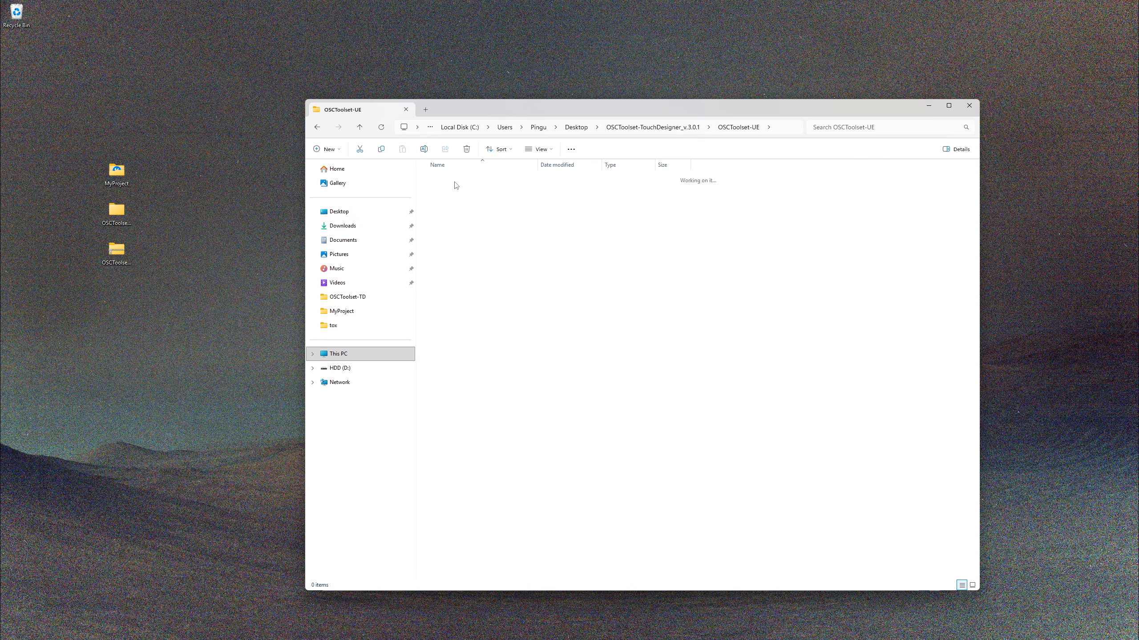
double_click(453, 182)
drag(447, 242, 442, 178)
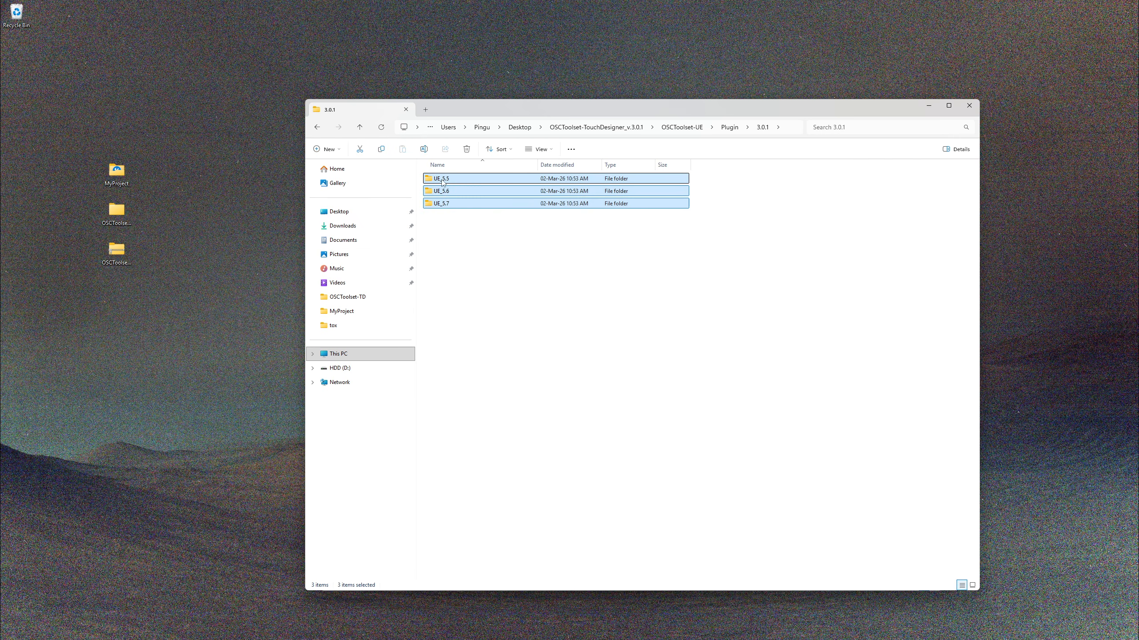
click(456, 253)
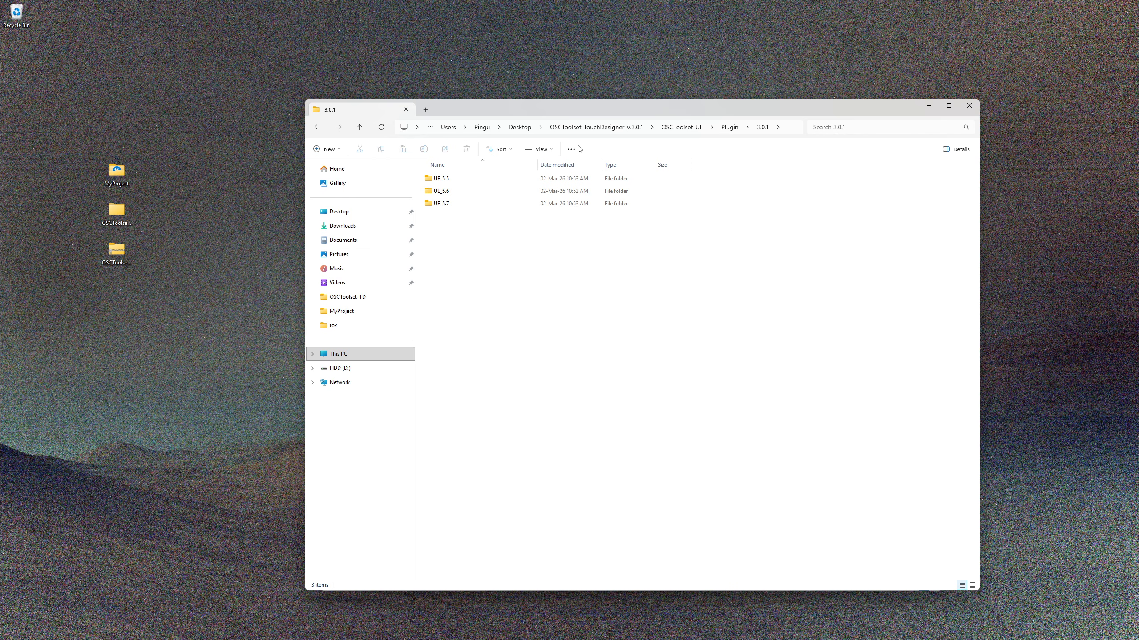
click(582, 126)
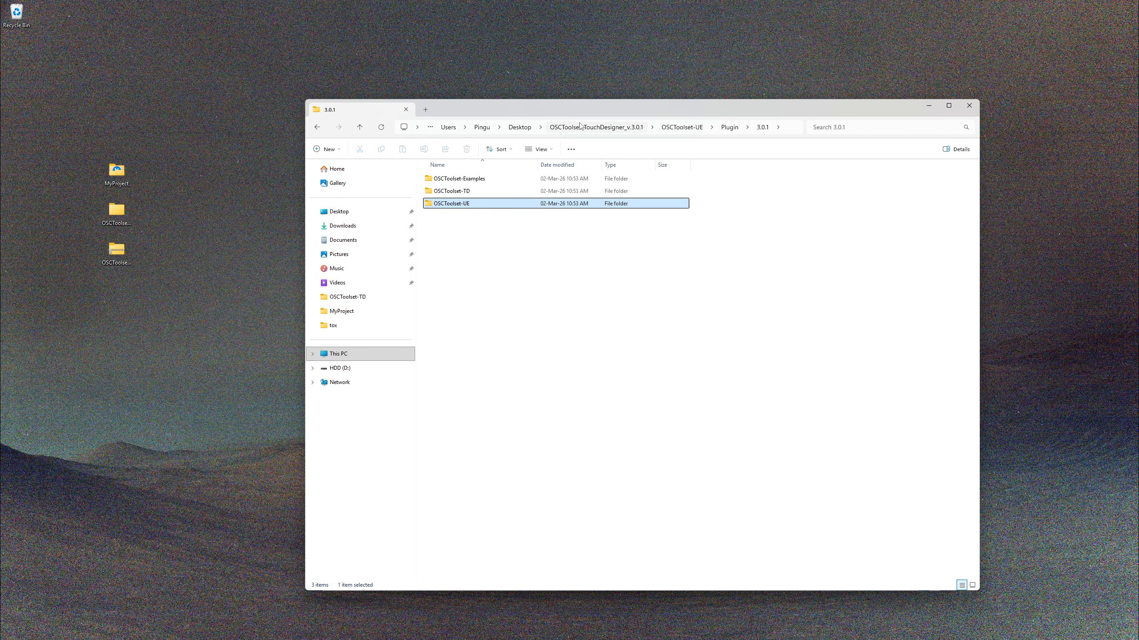
Step: Open the OSCToolset-Examples folder, and open the desktop's MyProject folder in the other File Explorer window
click(491, 179)
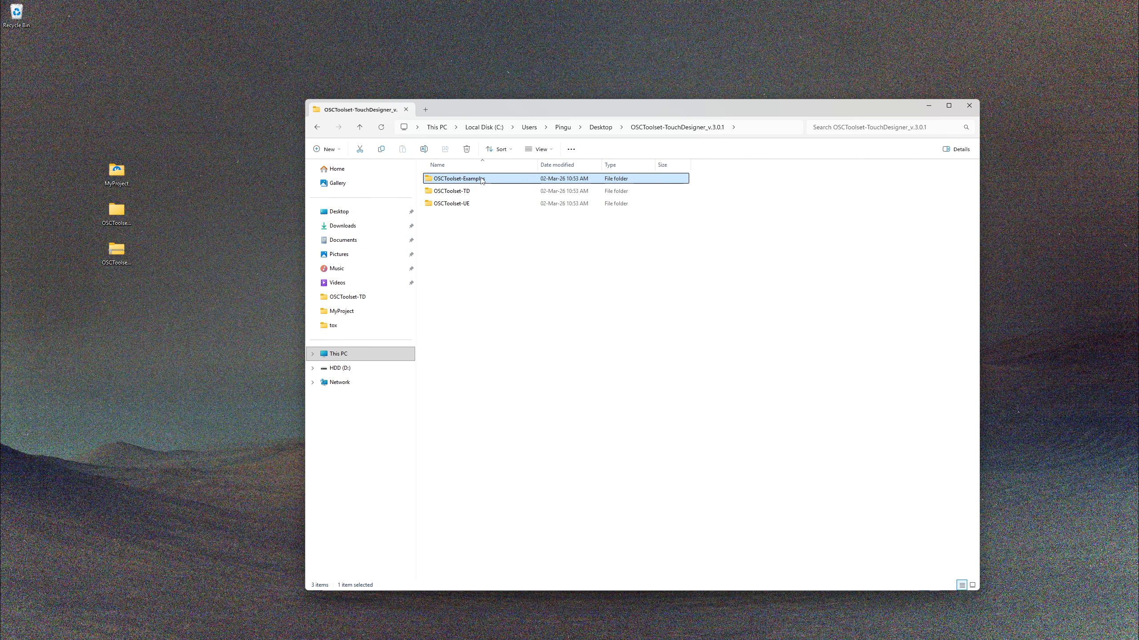
double_click(482, 180)
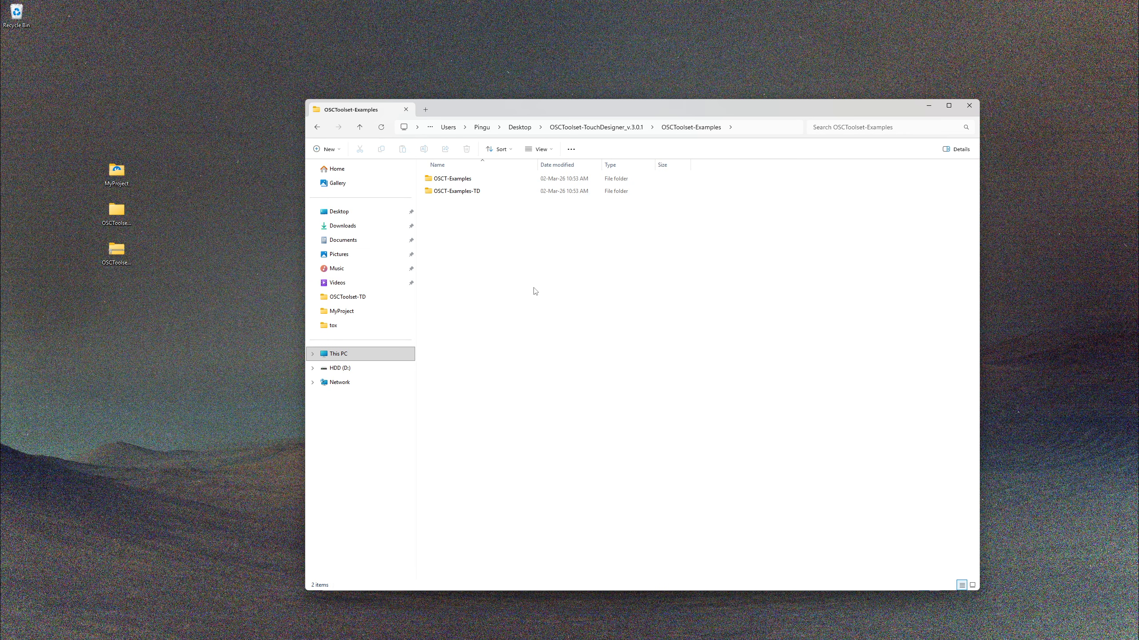
key(alt+Tab)
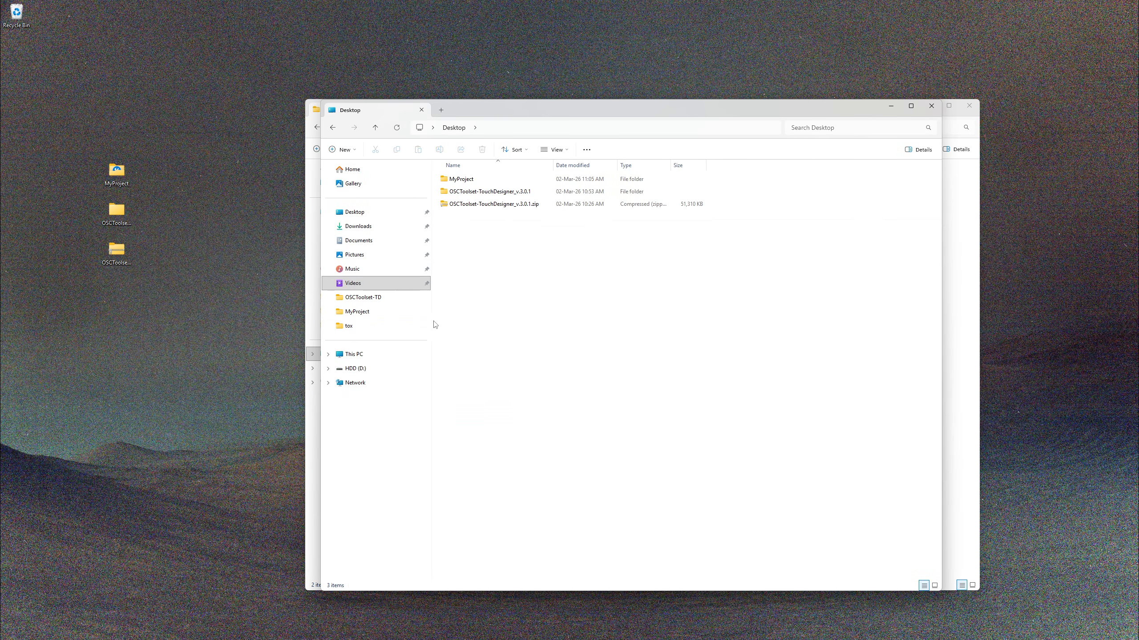
click(451, 176)
double_click(469, 180)
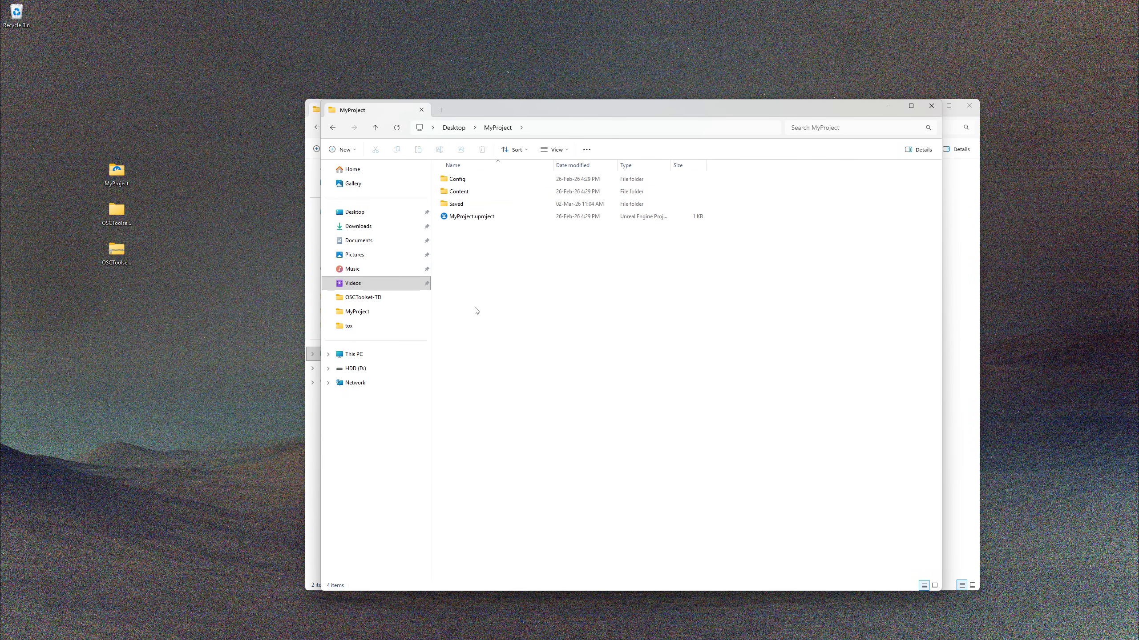
drag(493, 114, 589, 92)
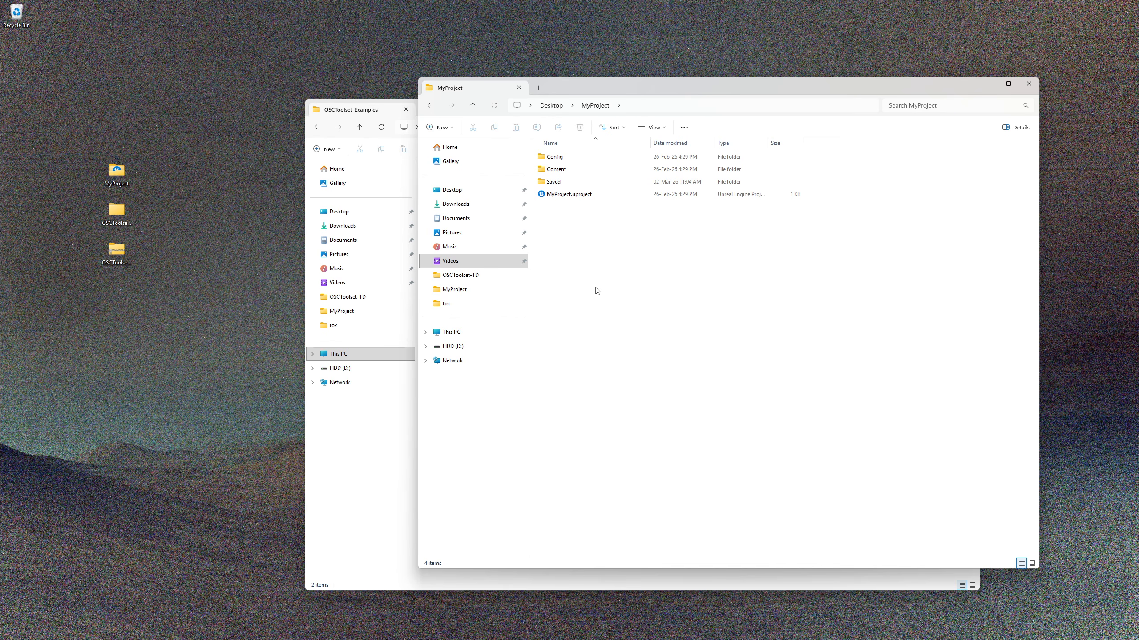
Step: Create a new folder named Plugins inside MyProject and open it
right_click(581, 267)
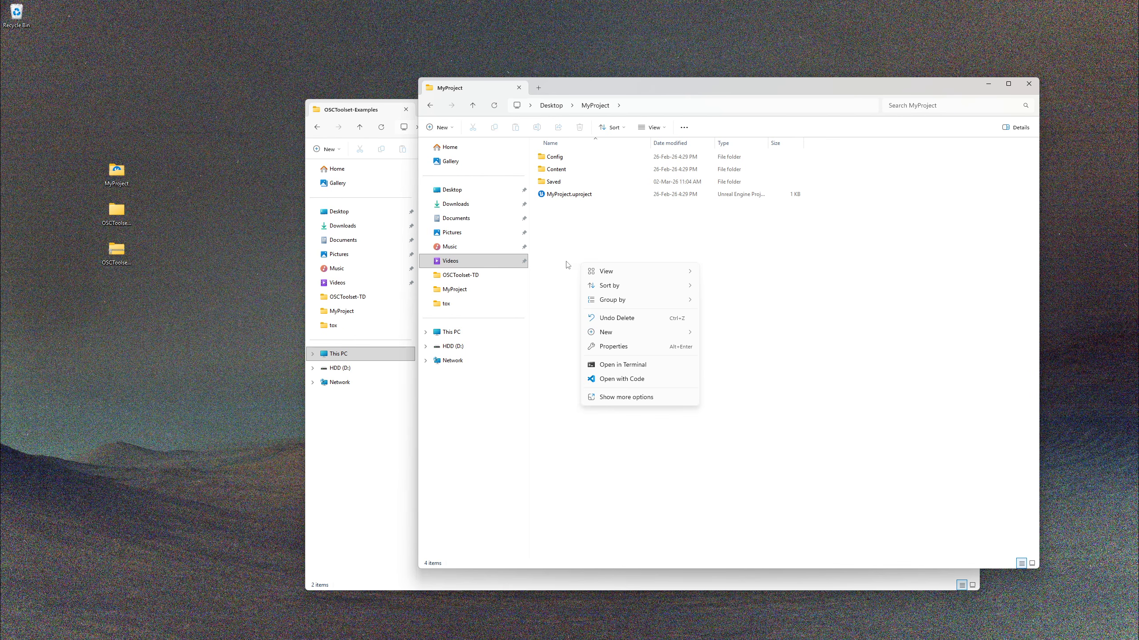
mouse_move(610, 332)
click(725, 337)
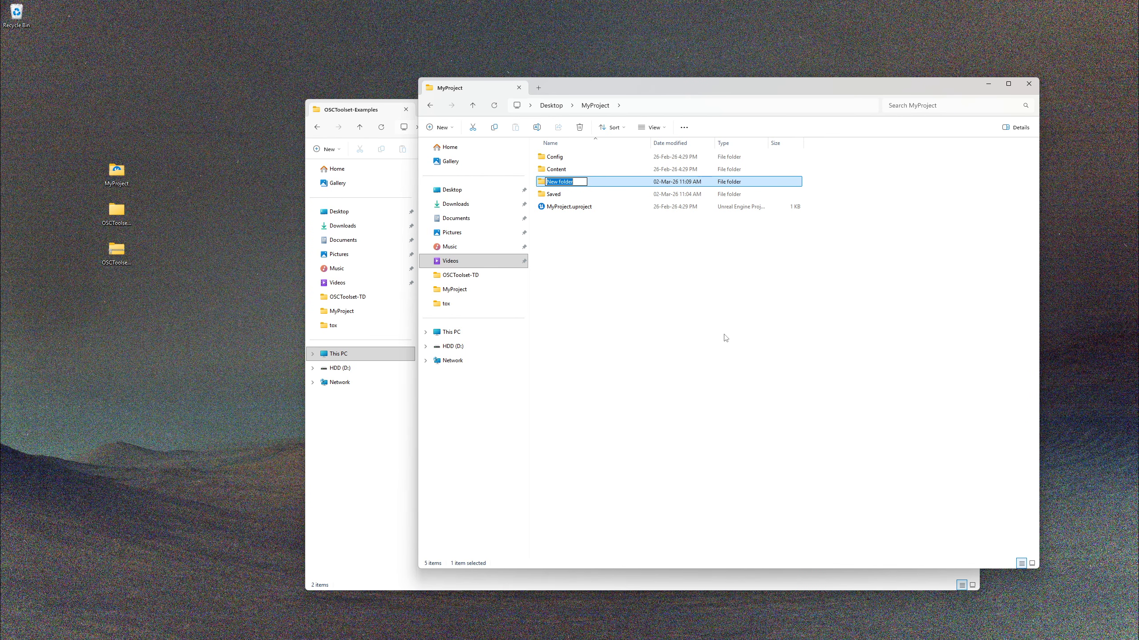
text(Plugins)
key(Return)
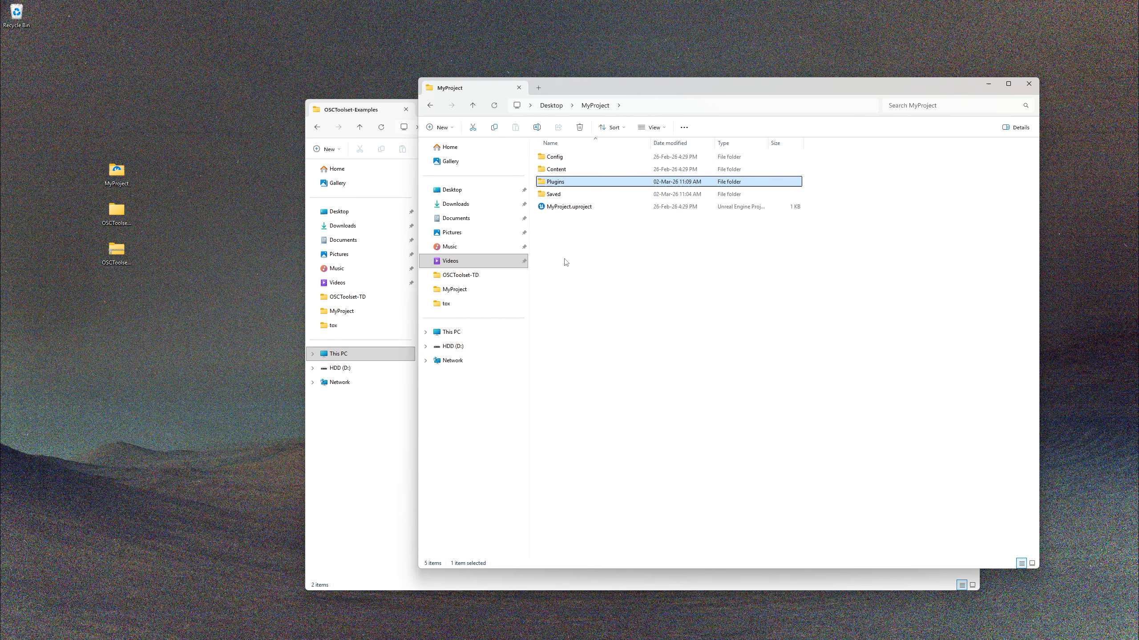
double_click(574, 182)
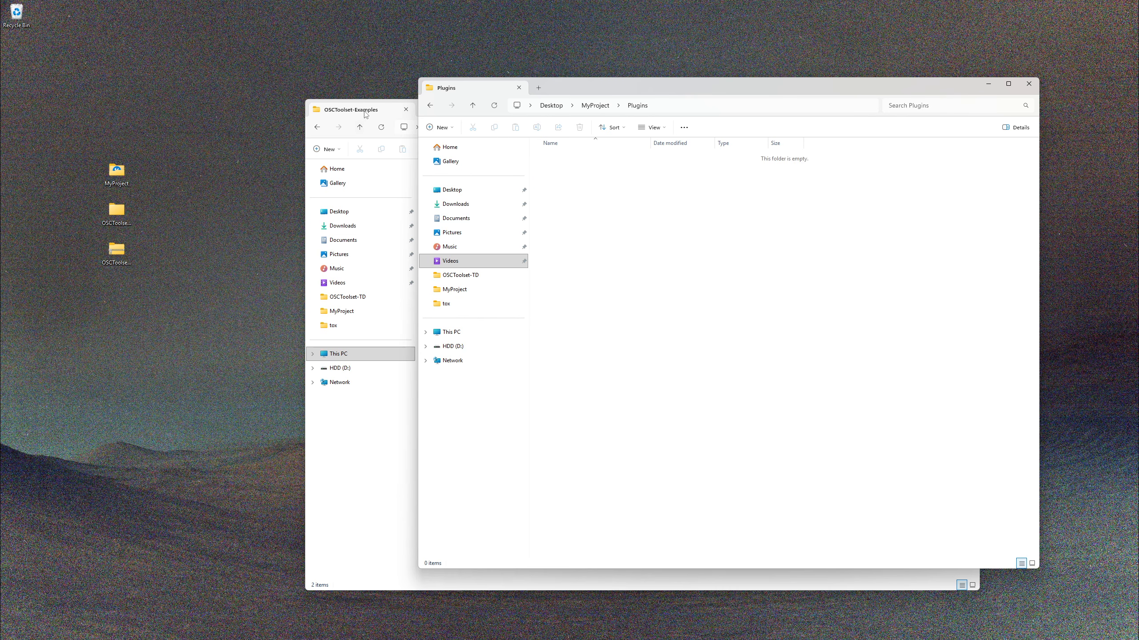
Step: Copy the OSCT-Examples and OSCT-Examples-TD folders from OSCToolset-Examples into MyProject's Plugins folder
drag(485, 107, 320, 117)
key(ctrl+a)
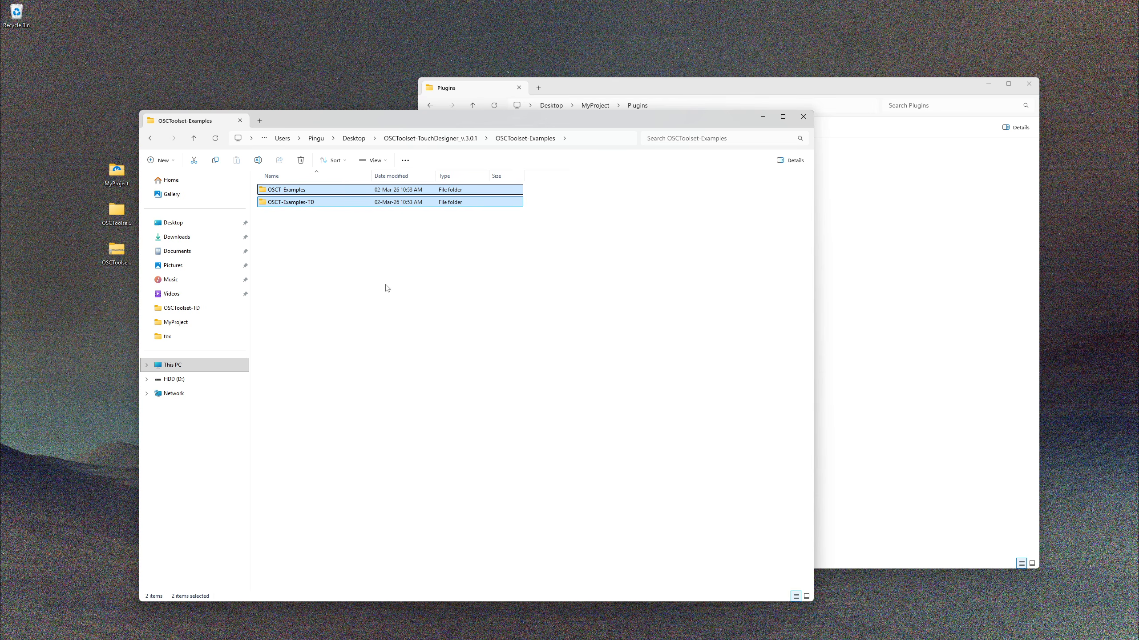
key(ctrl+c)
key(alt+Tab)
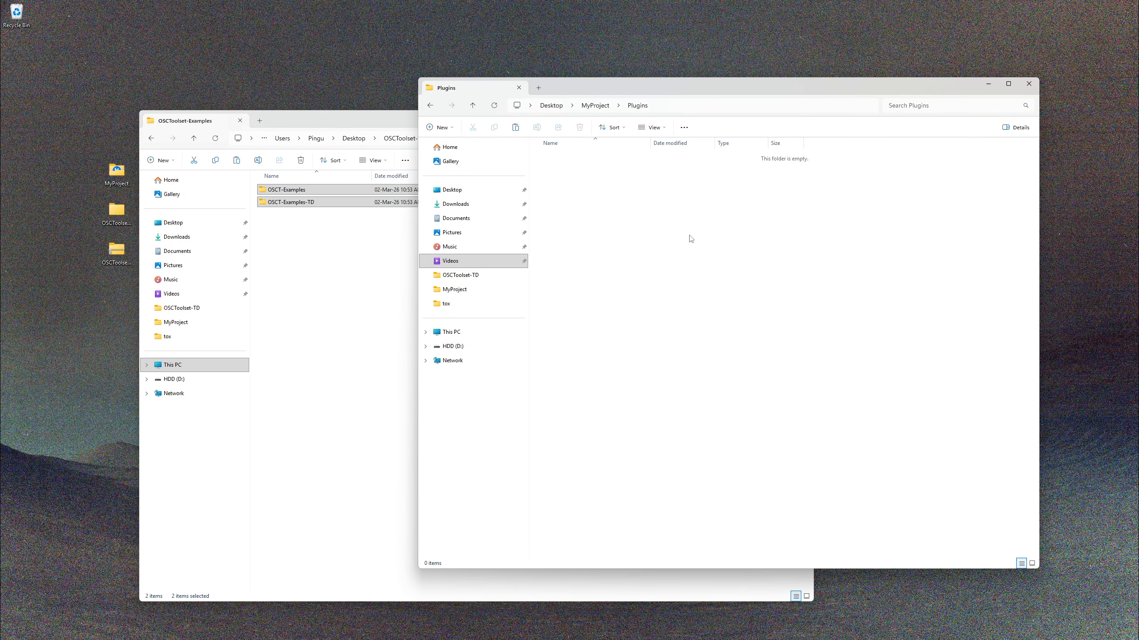
key(ctrl+v)
click(632, 227)
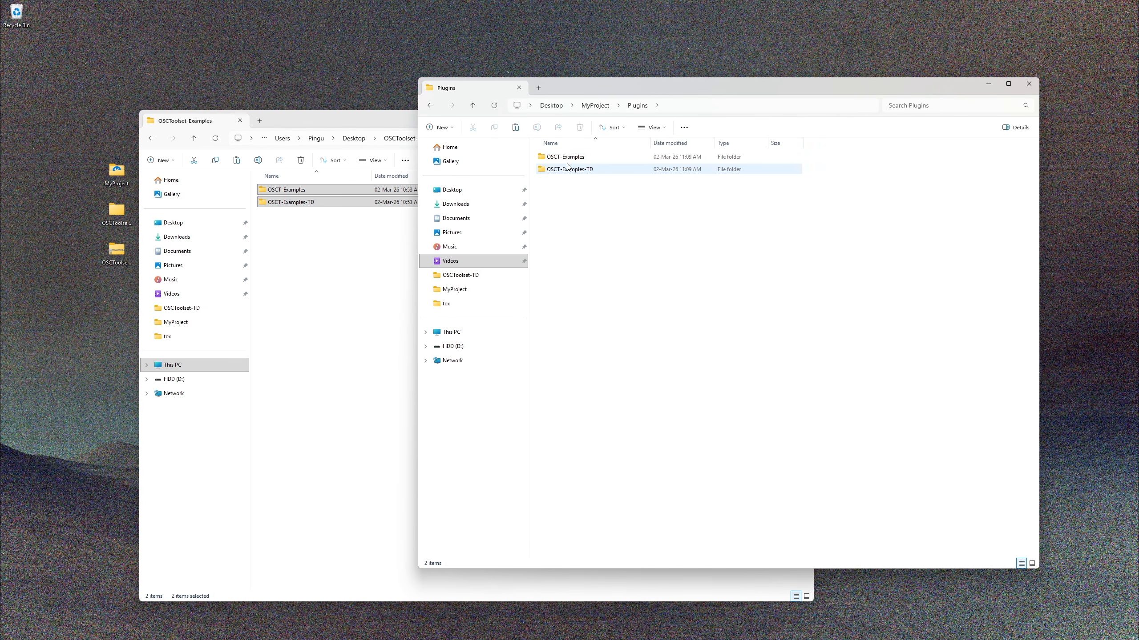
click(560, 158)
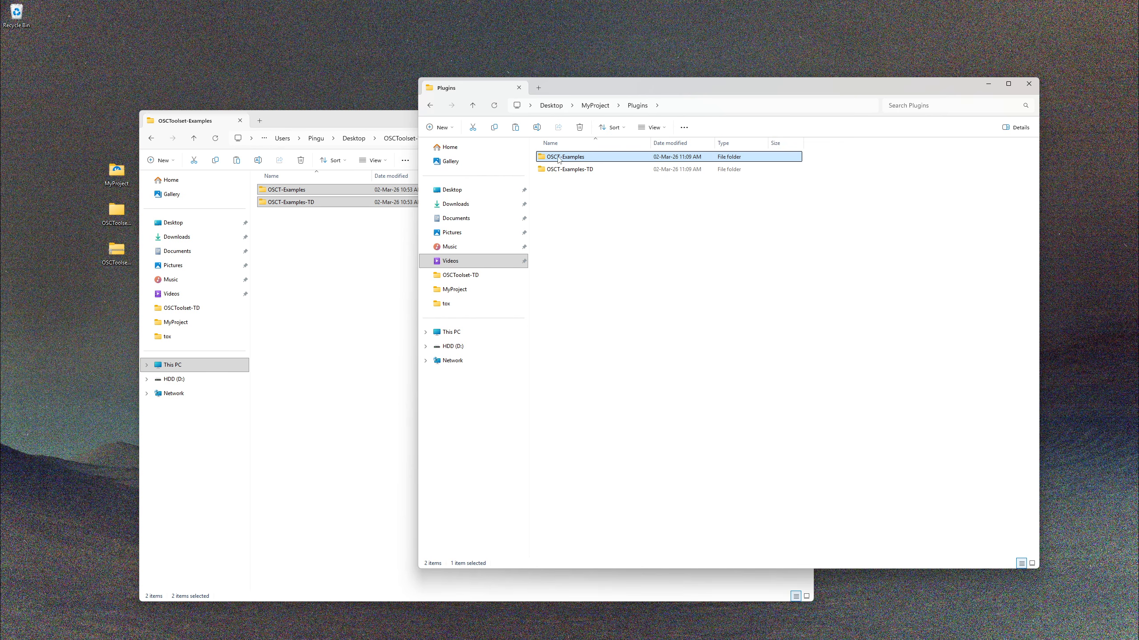
click(559, 173)
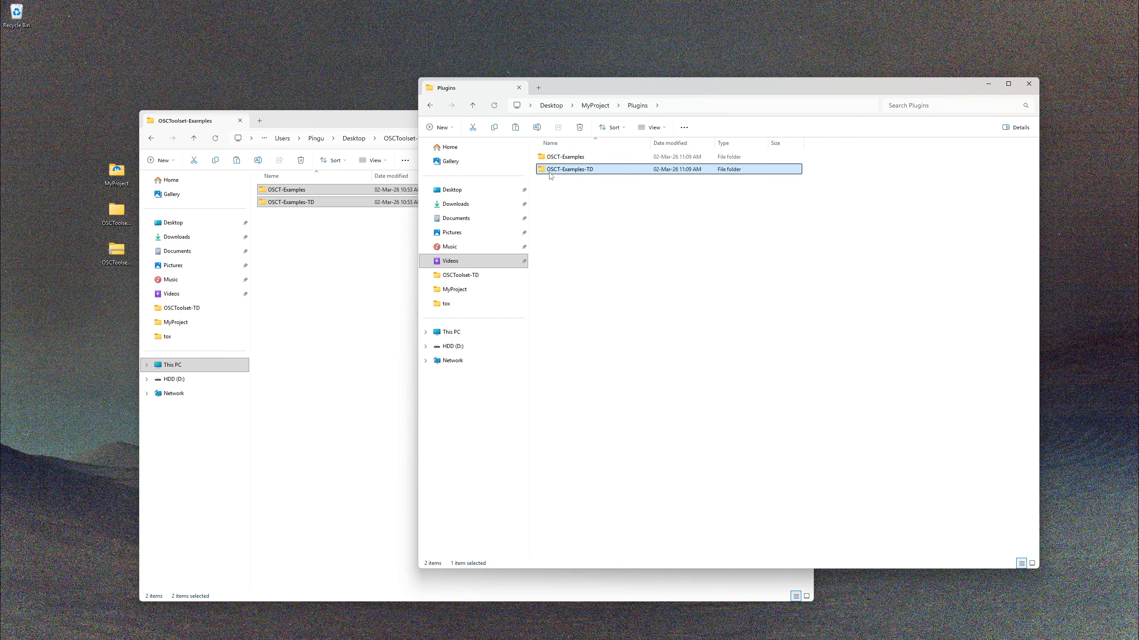
Step: In the toolset window, go to the 3.0.1 folder under OSCToolset-UE, Plugin
click(349, 287)
click(353, 137)
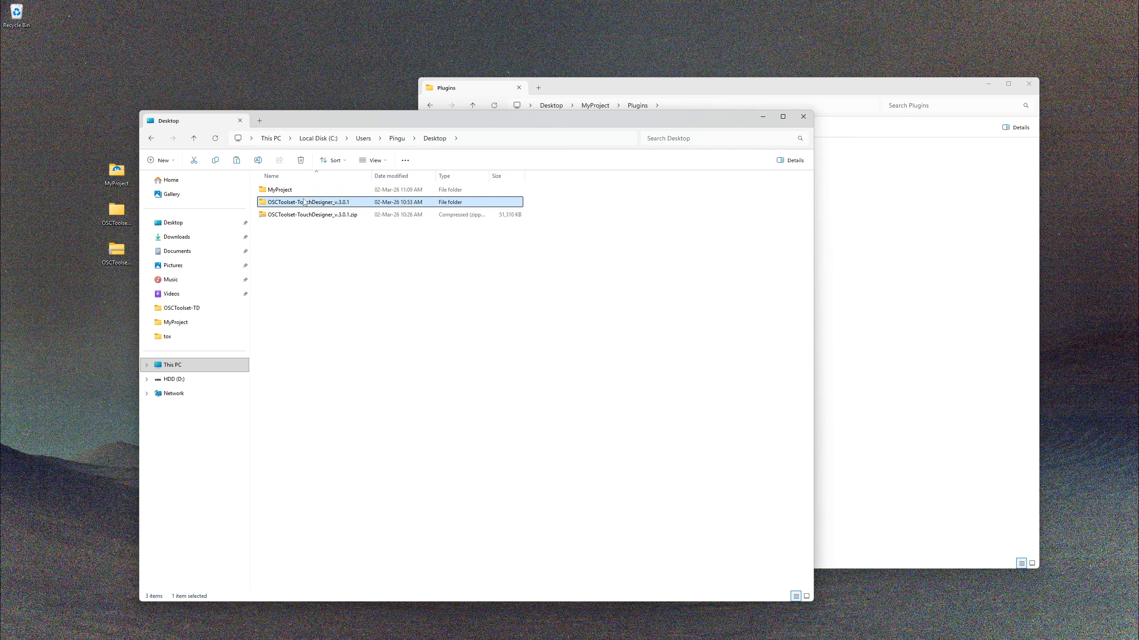
double_click(303, 202)
double_click(303, 214)
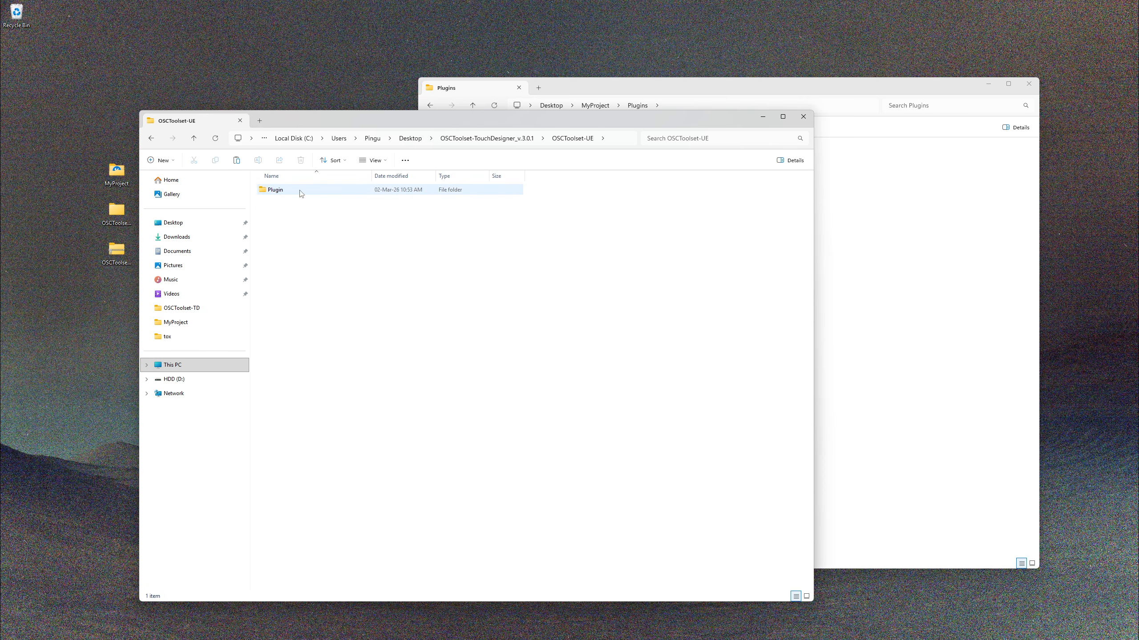
double_click(300, 193)
click(290, 191)
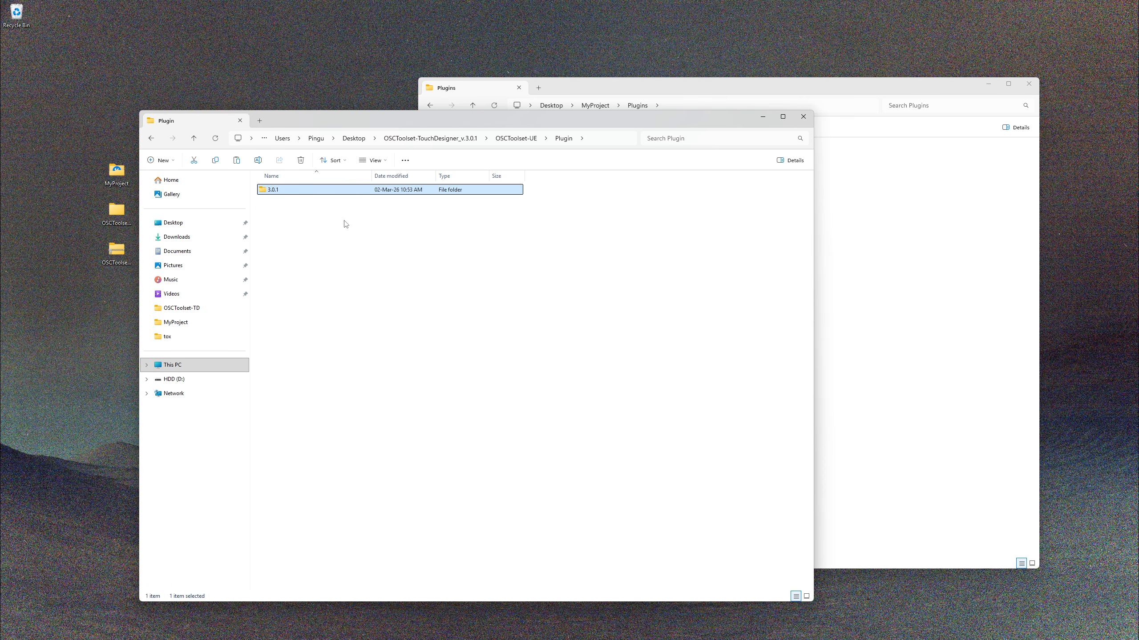
double_click(297, 193)
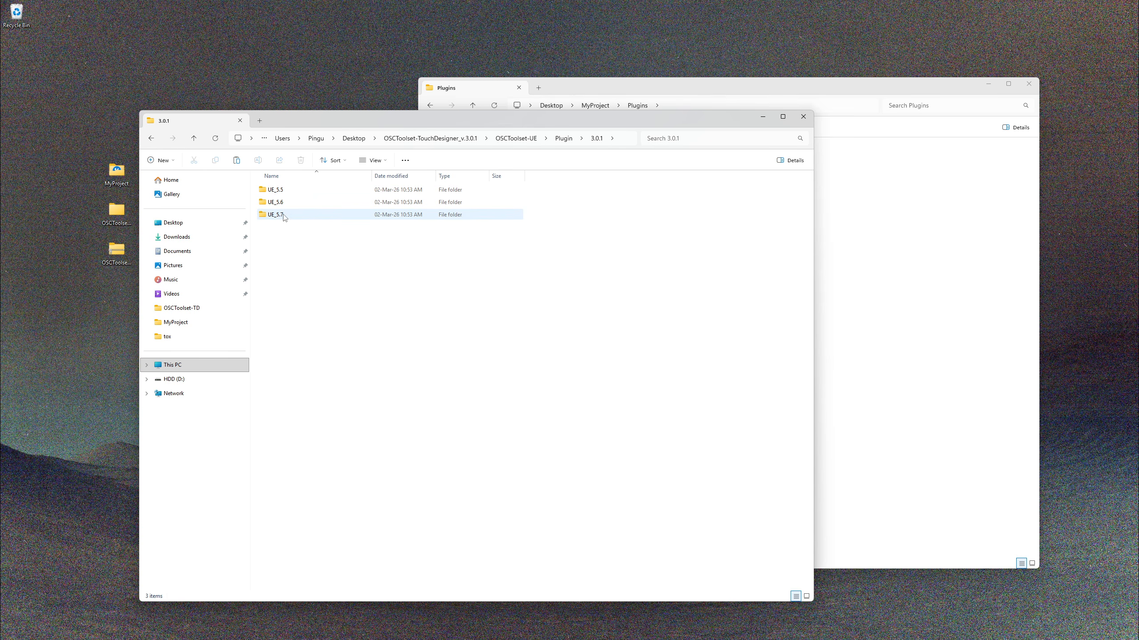
Step: Copy the OSCToolset folder from UE_5.7 into MyProject's Plugins folder
double_click(305, 216)
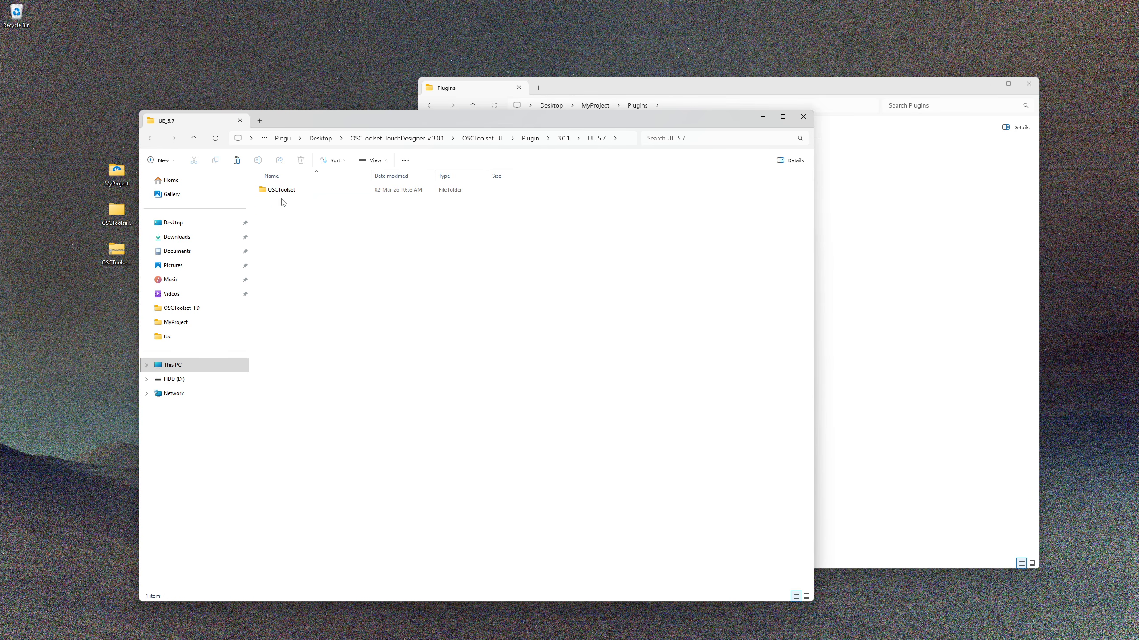
click(276, 193)
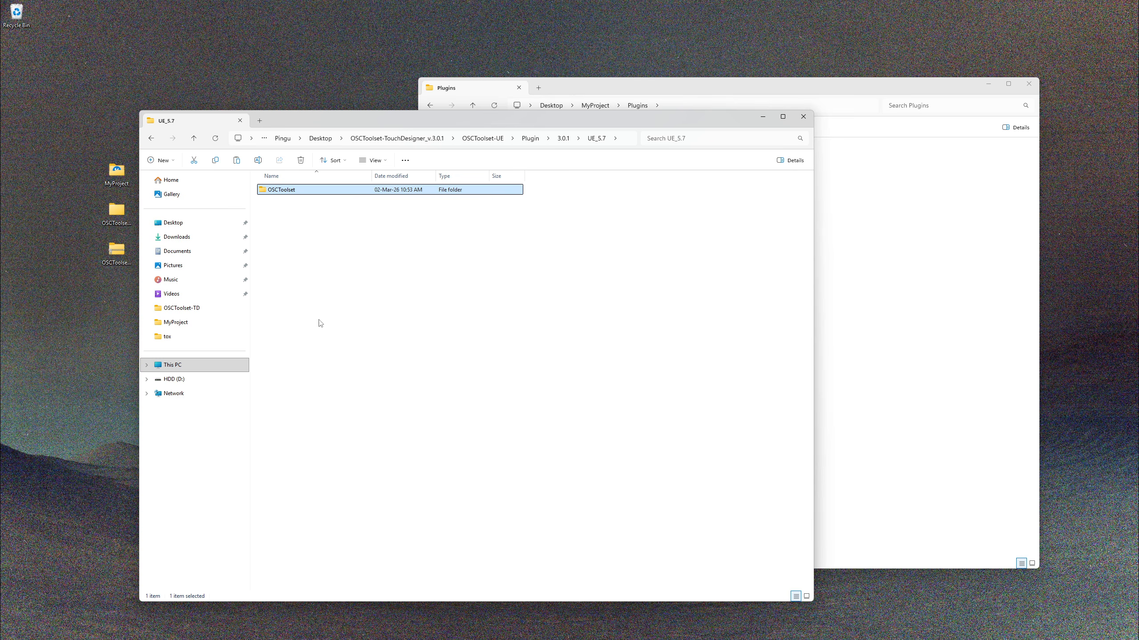
key(alt+Tab)
Step: Go back to the MyProject folder and launch MyProject.uproject in Unreal Editor
click(595, 105)
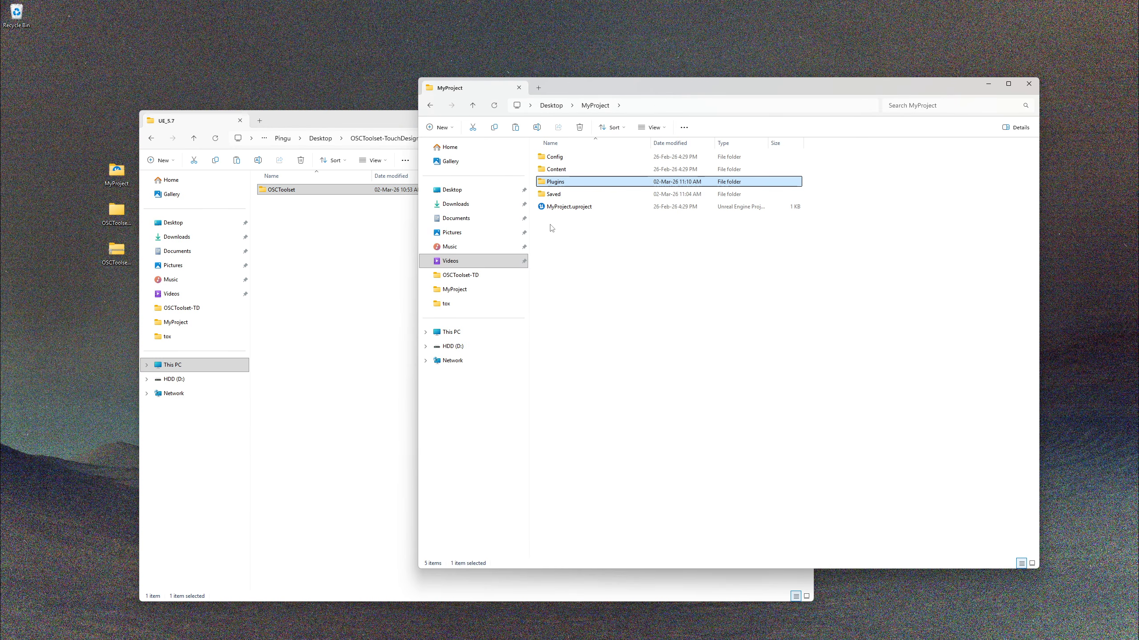
double_click(554, 207)
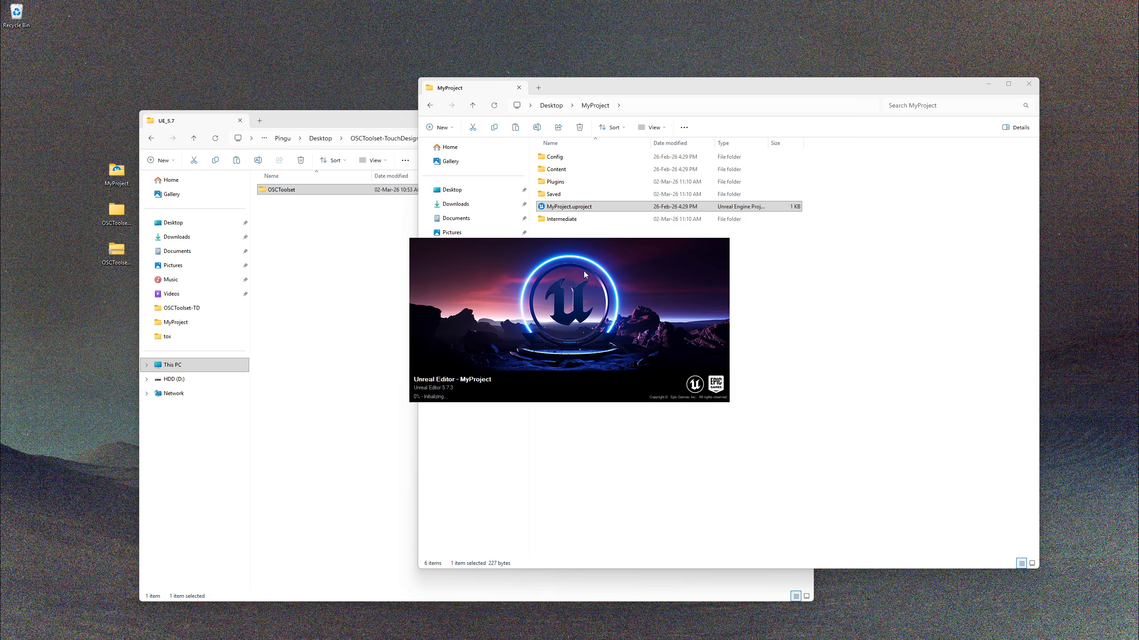
click(644, 76)
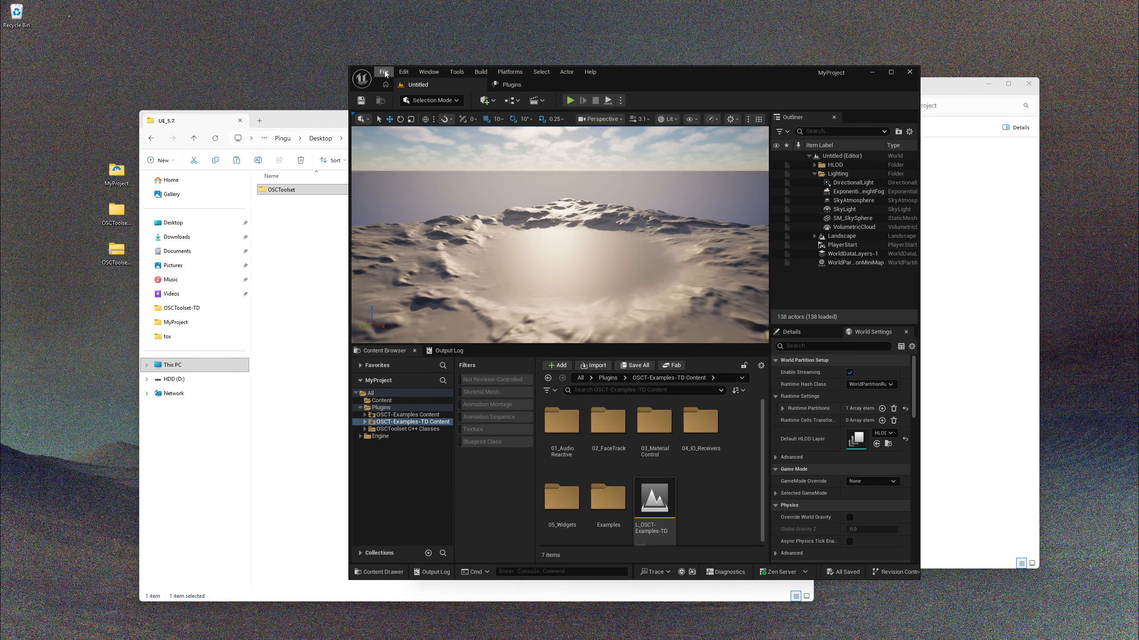
Step: Enlarge the Unreal Editor window and show the contents of the project's Plugins folder in the Content Browser
drag(351, 66, 247, 52)
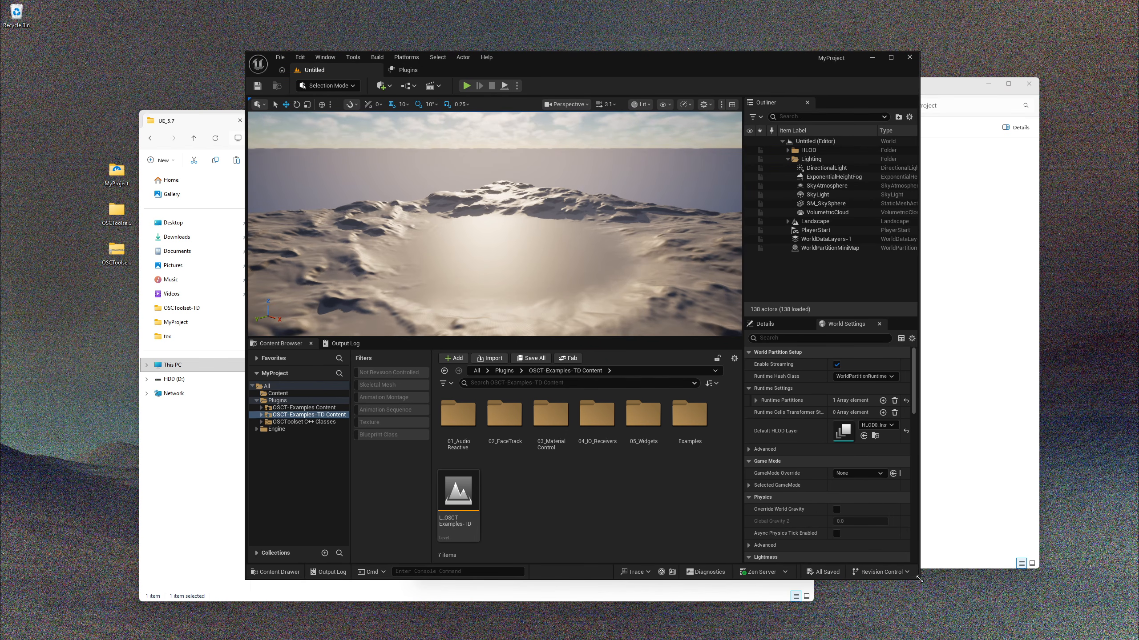
drag(919, 580, 961, 592)
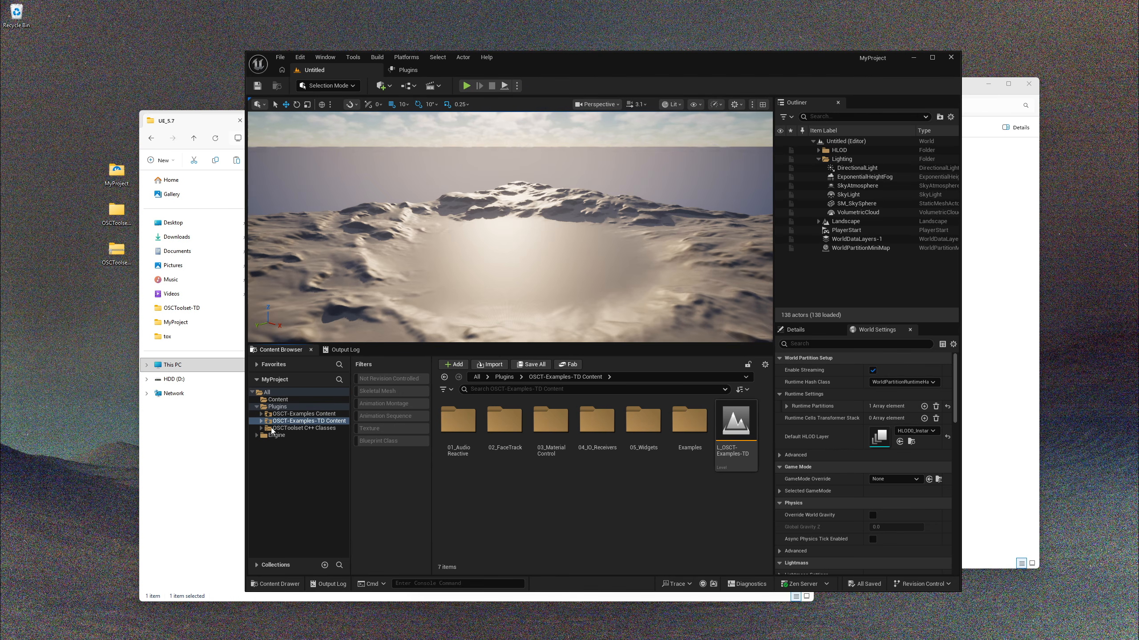
click(290, 423)
click(281, 408)
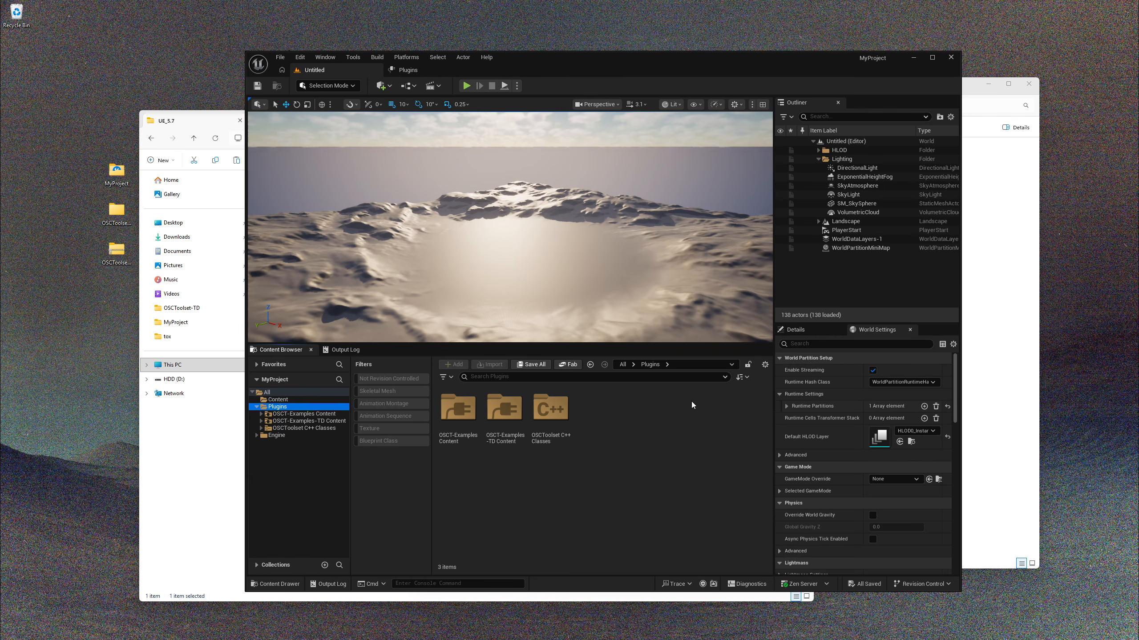
Step: Toggle Plugin Content off and back on in the Content Browser's display settings
click(765, 365)
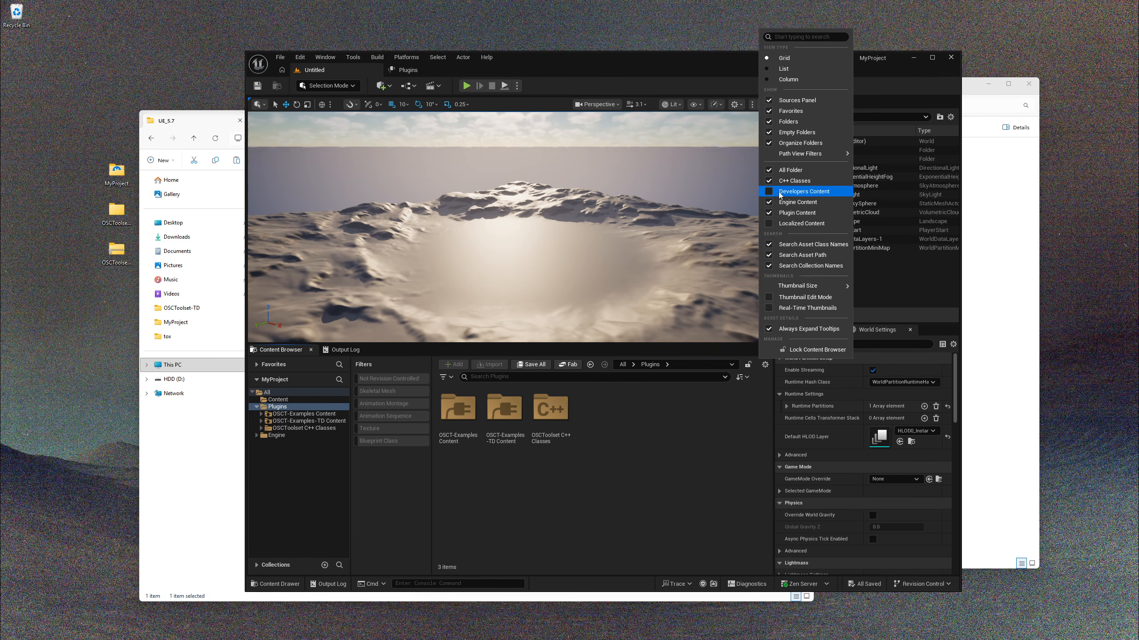
click(802, 213)
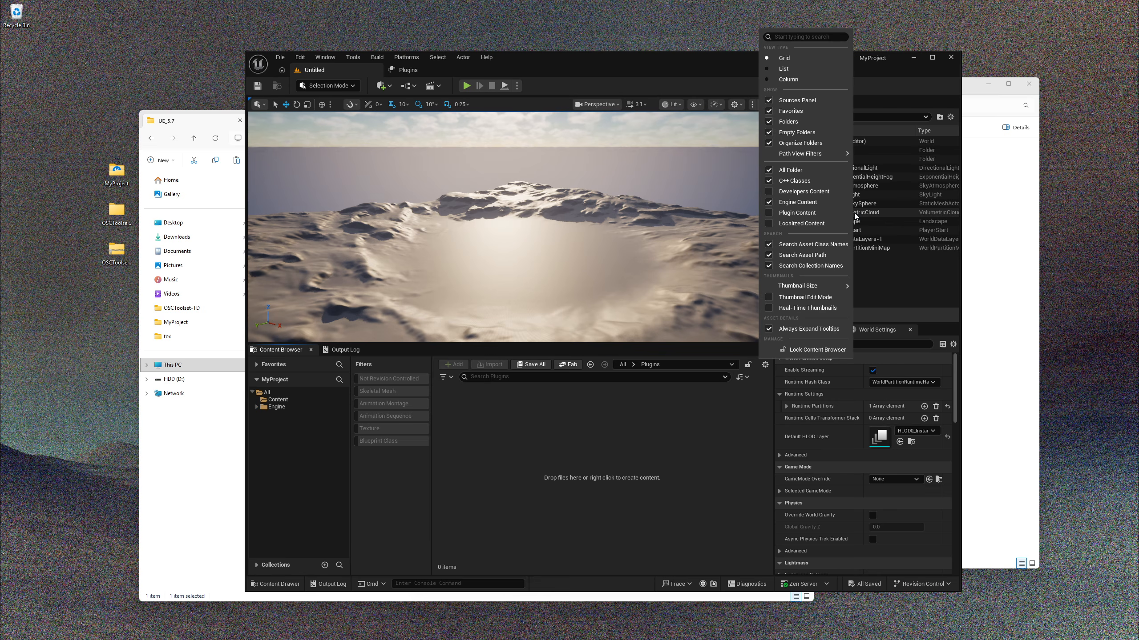
click(770, 213)
click(591, 497)
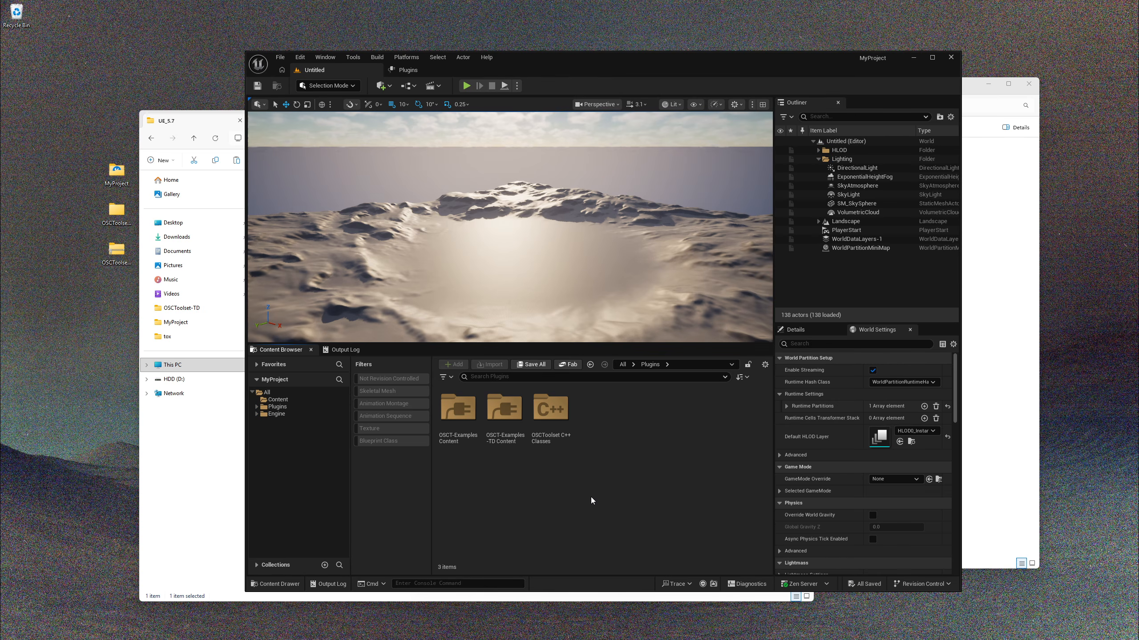
Step: Open the L_OSCT-Examples-TD level from the OSCT-Examples-TD Content folder
click(506, 422)
double_click(505, 421)
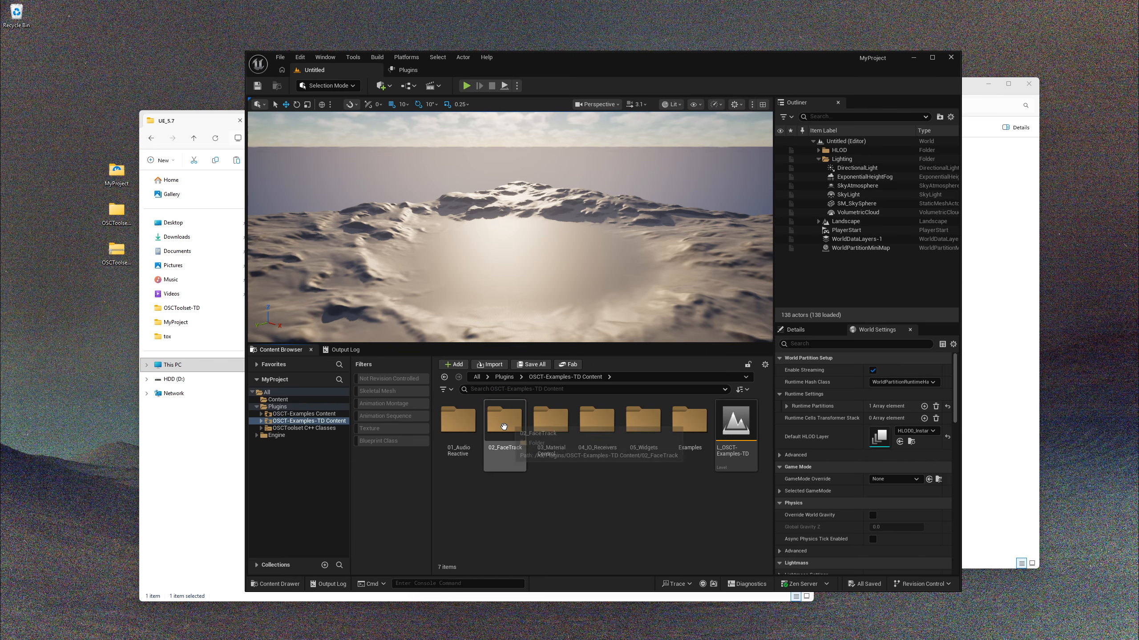
click(732, 441)
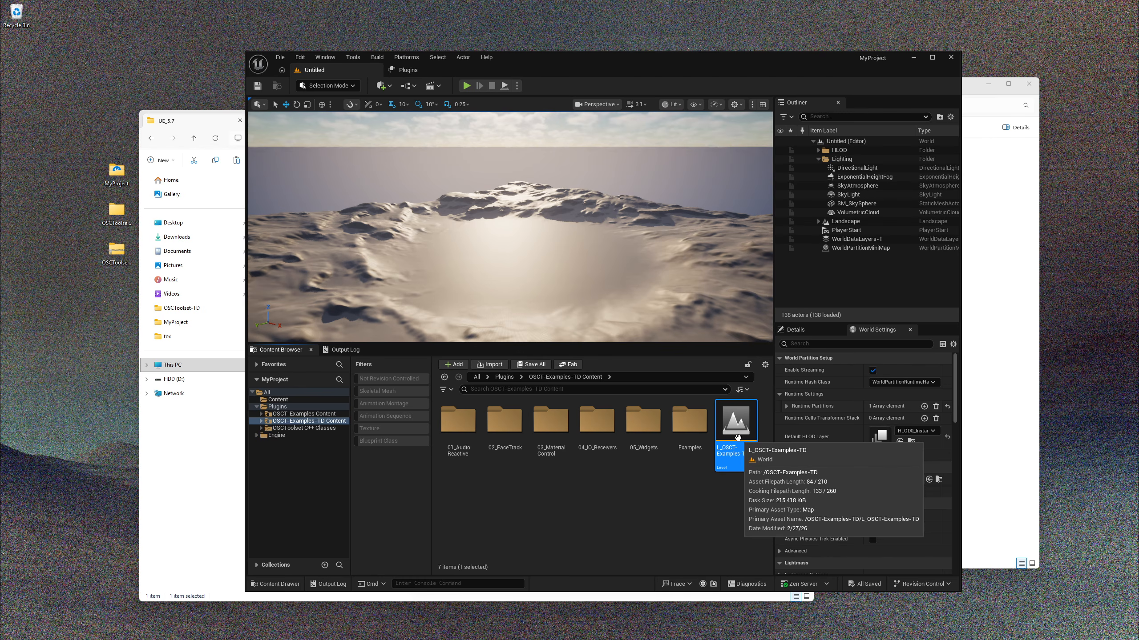
double_click(736, 437)
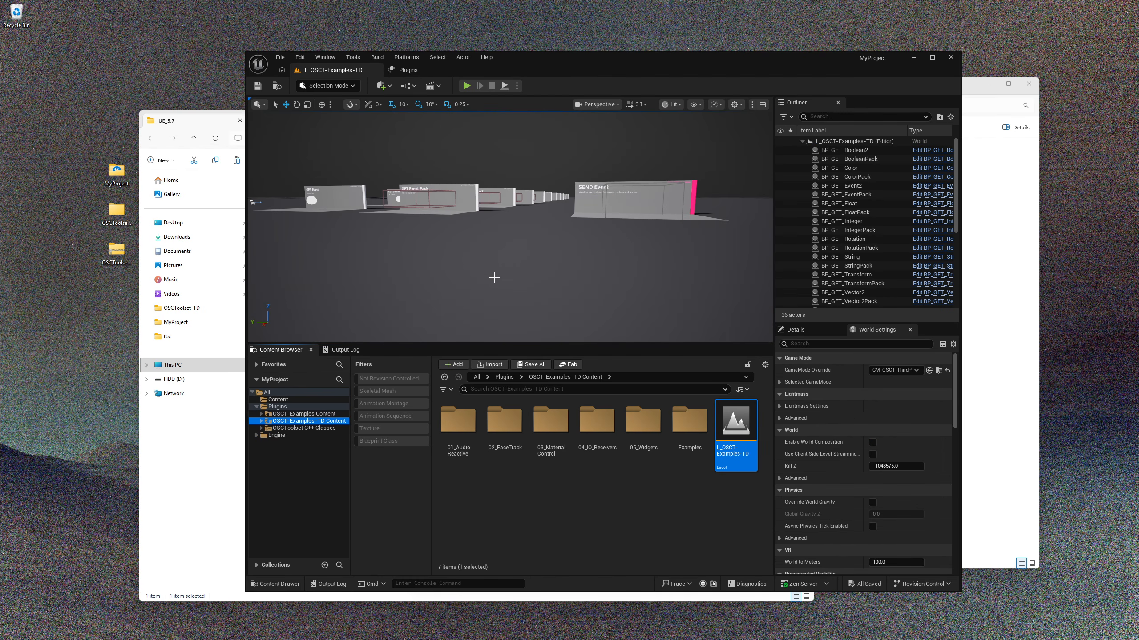
Step: Play the L_OSCT-Examples-TD level and run the character around among the example stands
right_drag(494, 278, 471, 268)
key(w)
click(466, 86)
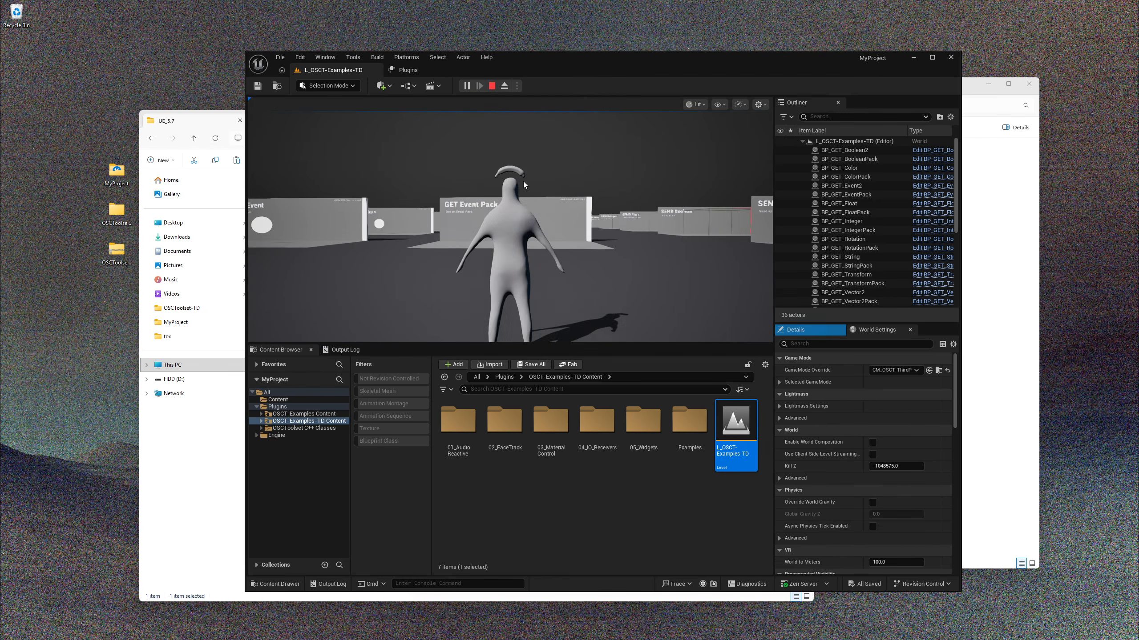
click(526, 185)
key(w)
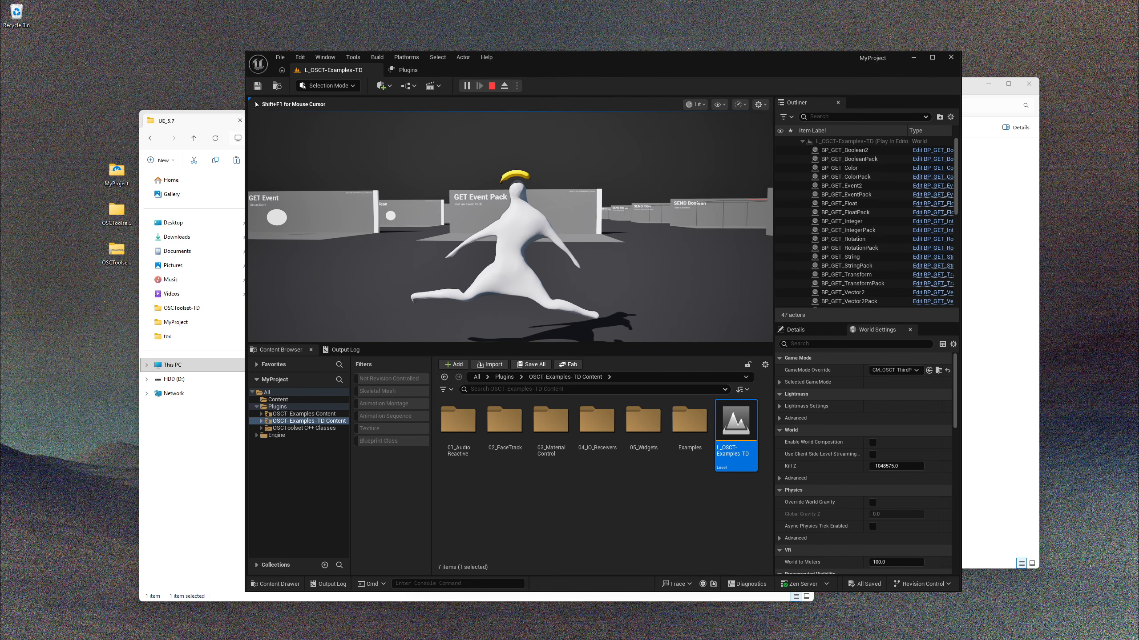
key(d)
key(a)
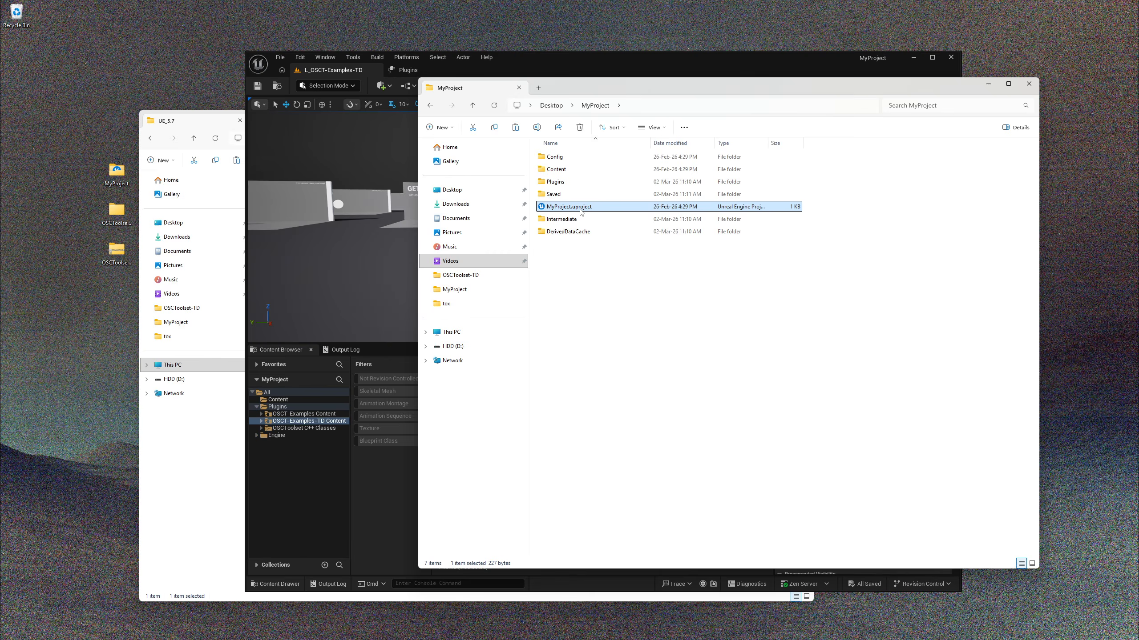
Step: In File Explorer, go to the OSCToolset-TD folder of OSCToolset-TouchDesigner_v.3.0.1 and open OSCToolset-TD_Examples.toe in TouchDesigner
key(alt+Tab)
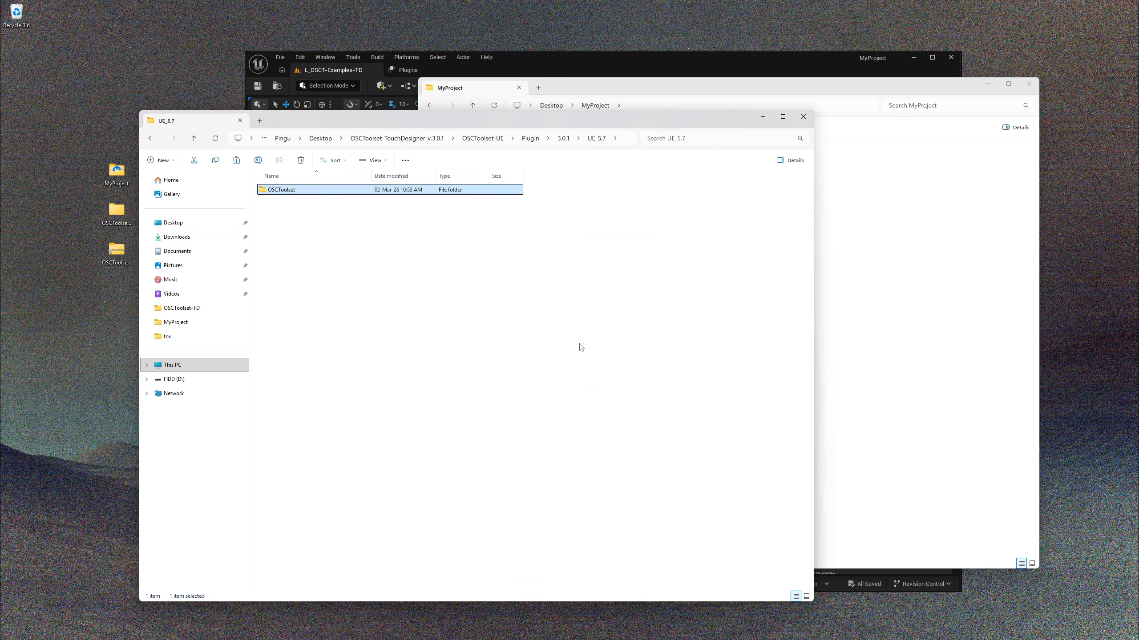
click(579, 343)
click(389, 138)
double_click(339, 206)
click(338, 216)
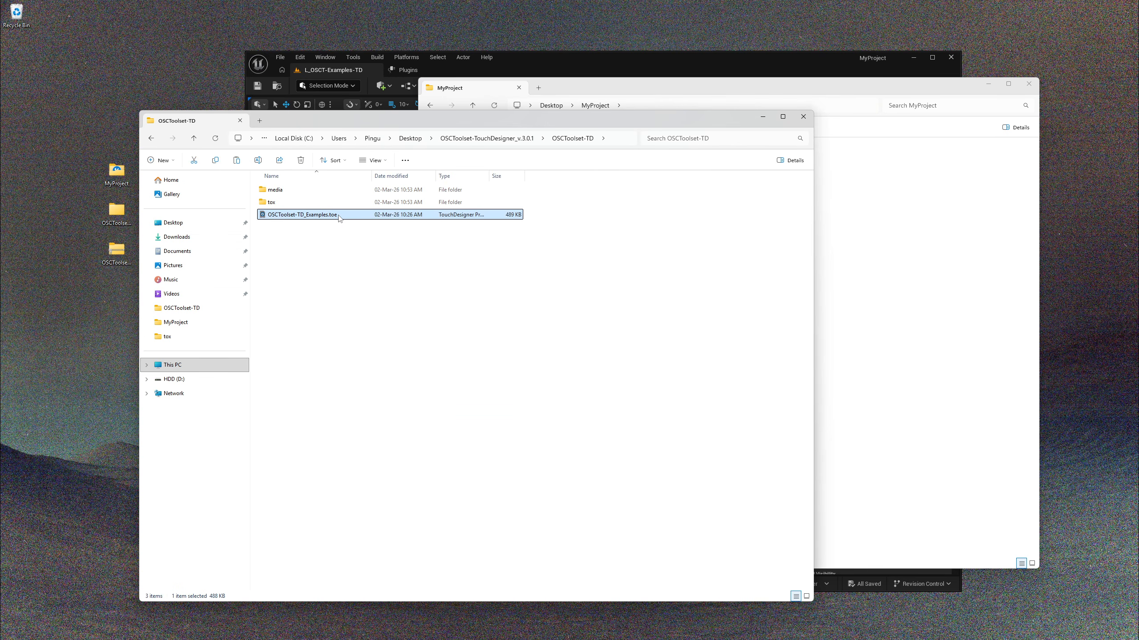
double_click(340, 219)
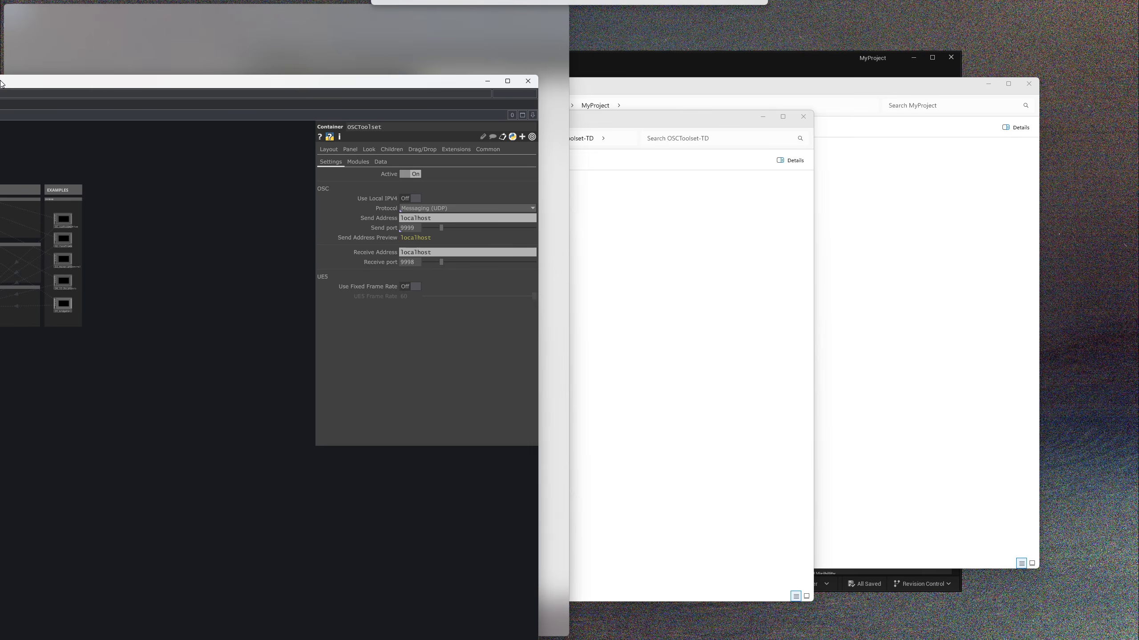
Step: Arrange TouchDesigner and Unreal Editor side by side, hide the OSCToolset parameters and enlarge the level viewport
key(super+Left)
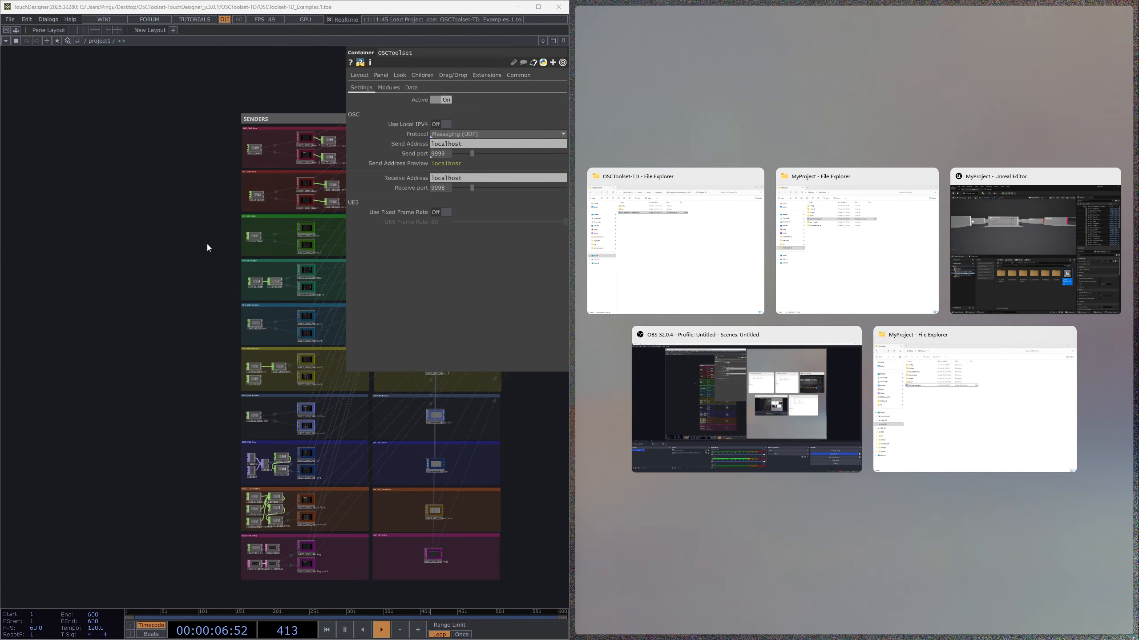
drag(208, 248, 121, 247)
drag(449, 434, 438, 431)
key(p)
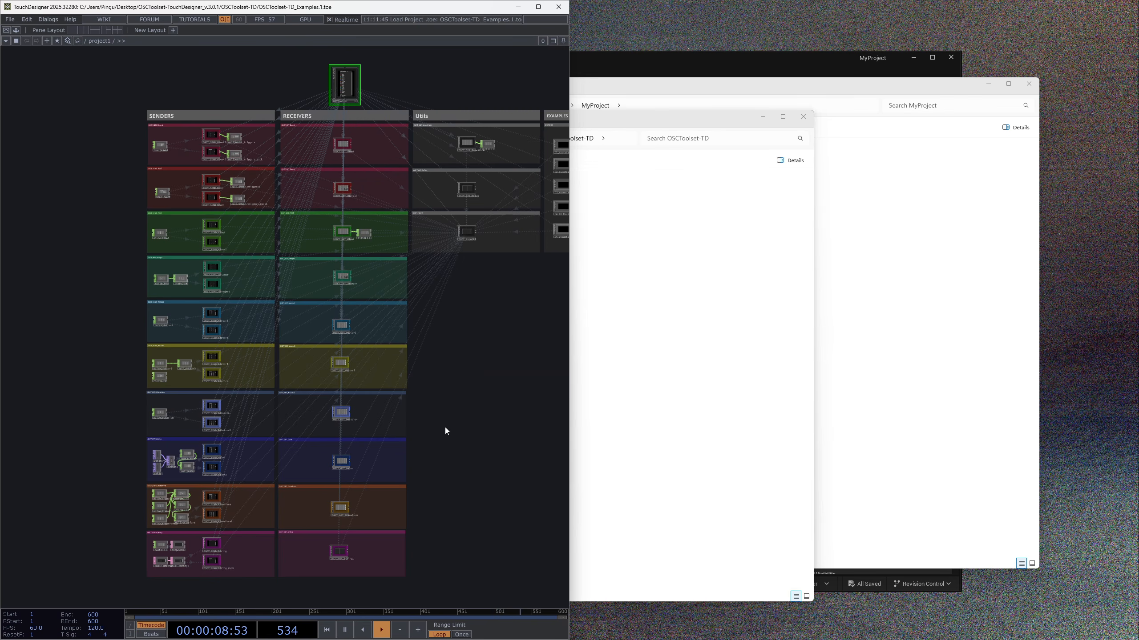
drag(679, 74, 1136, 182)
drag(794, 344, 792, 390)
click(521, 314)
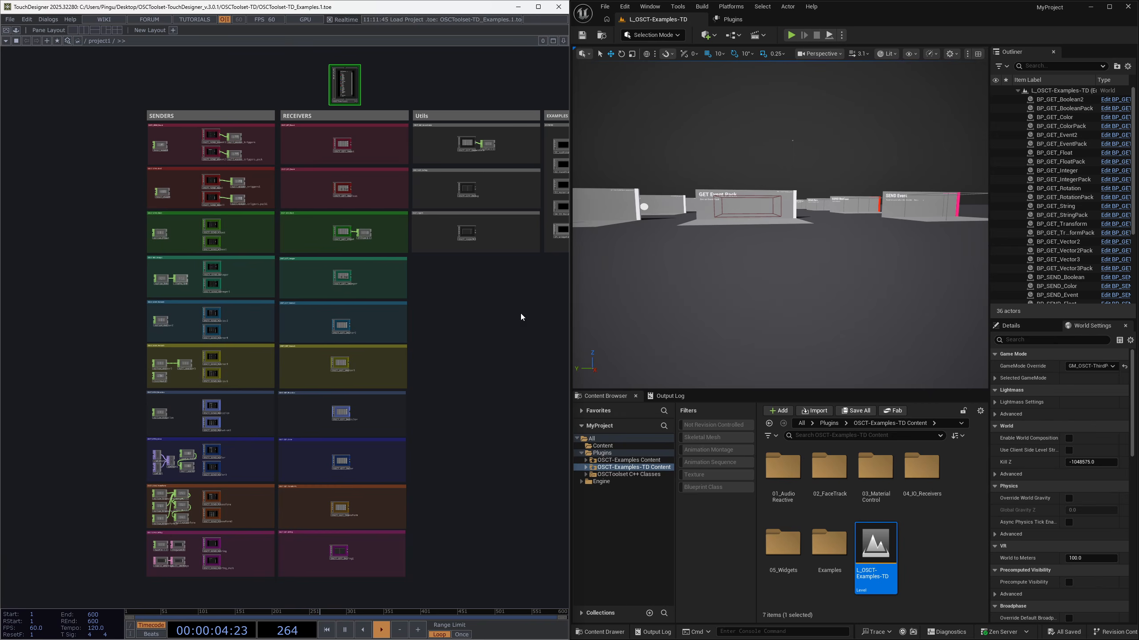
Step: Play and stop the Unreal level, then play it again, examining how OSCT_GET_GameState and GET_Debug respond in TouchDesigner
click(792, 36)
click(772, 193)
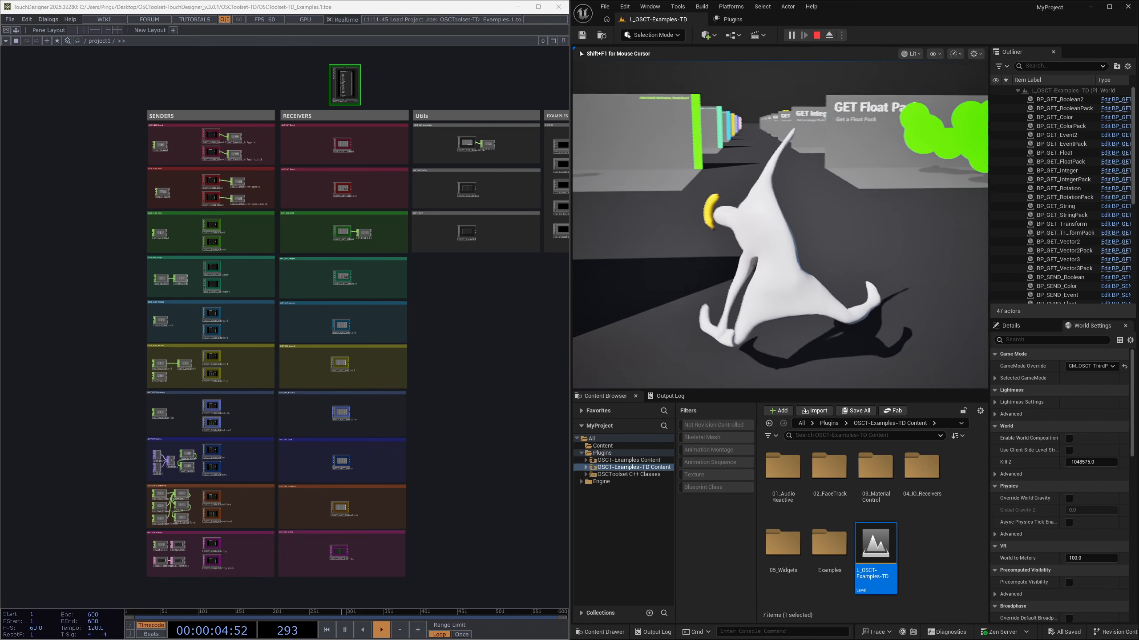
key(shift+F1)
drag(476, 98, 369, 114)
scroll(358, 151, up, 8)
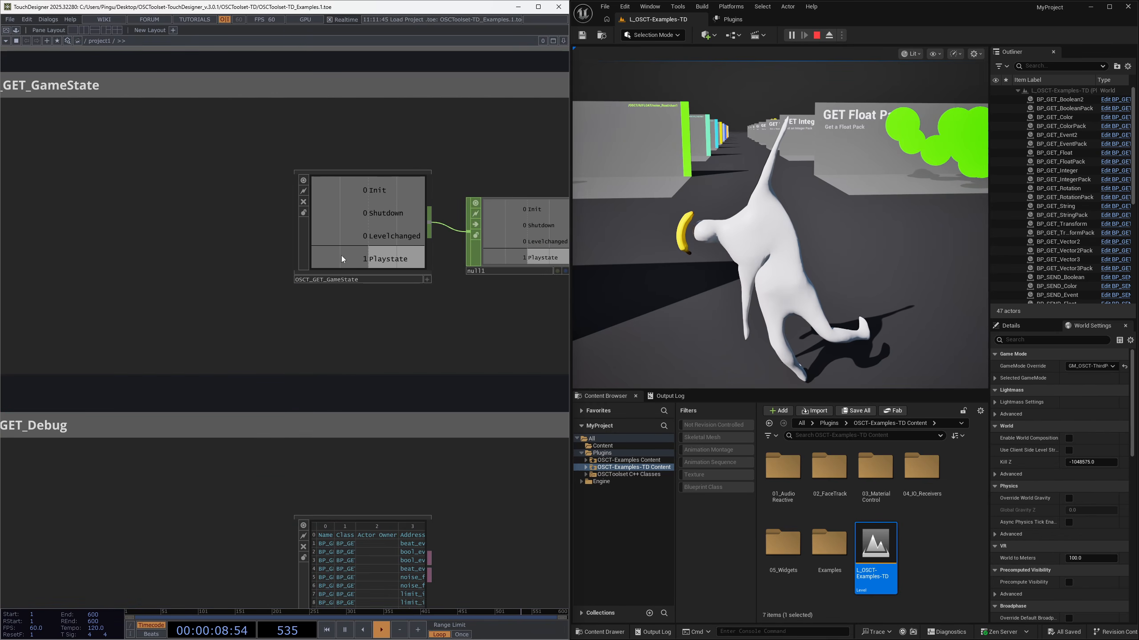
click(817, 35)
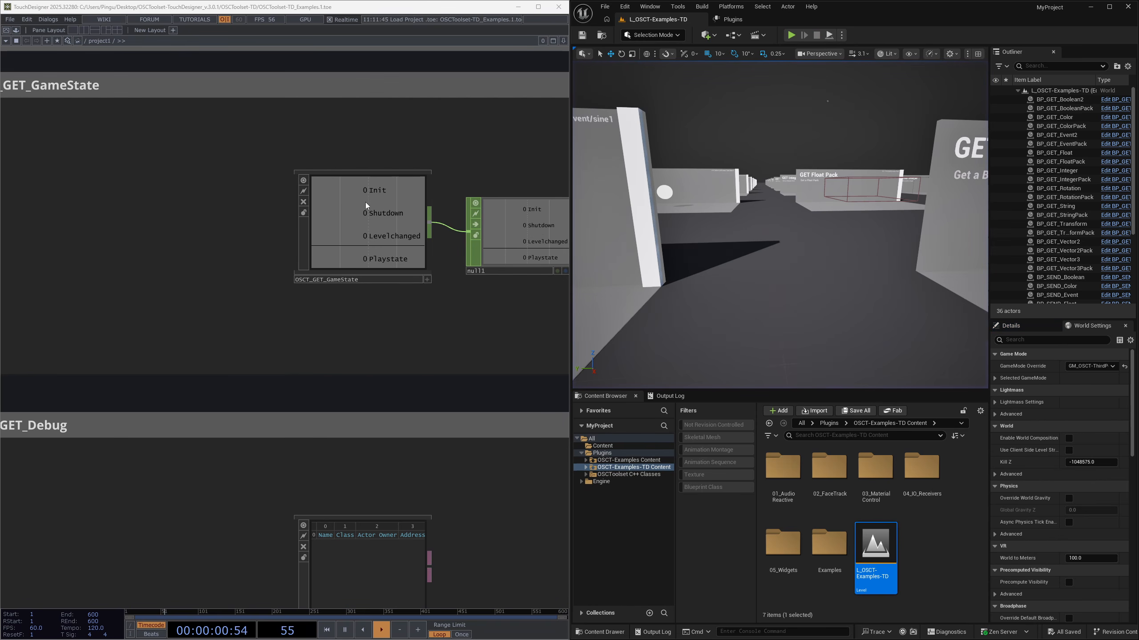
click(791, 36)
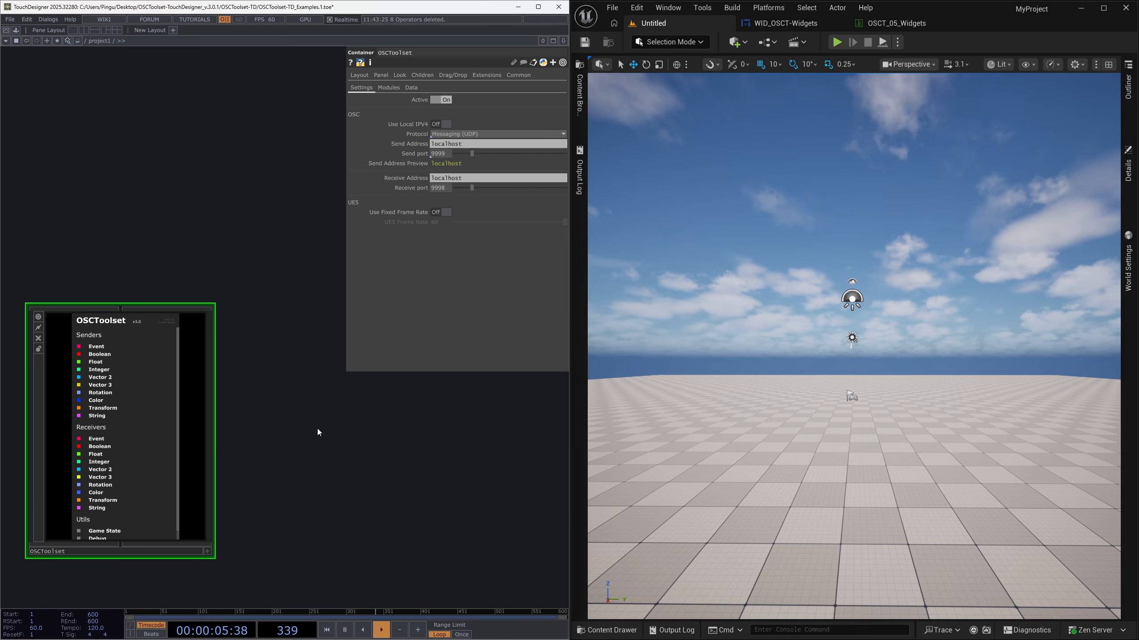
Step: Add a Noise CHOP to the TouchDesigner network above the OSCToolset container
drag(358, 415, 338, 397)
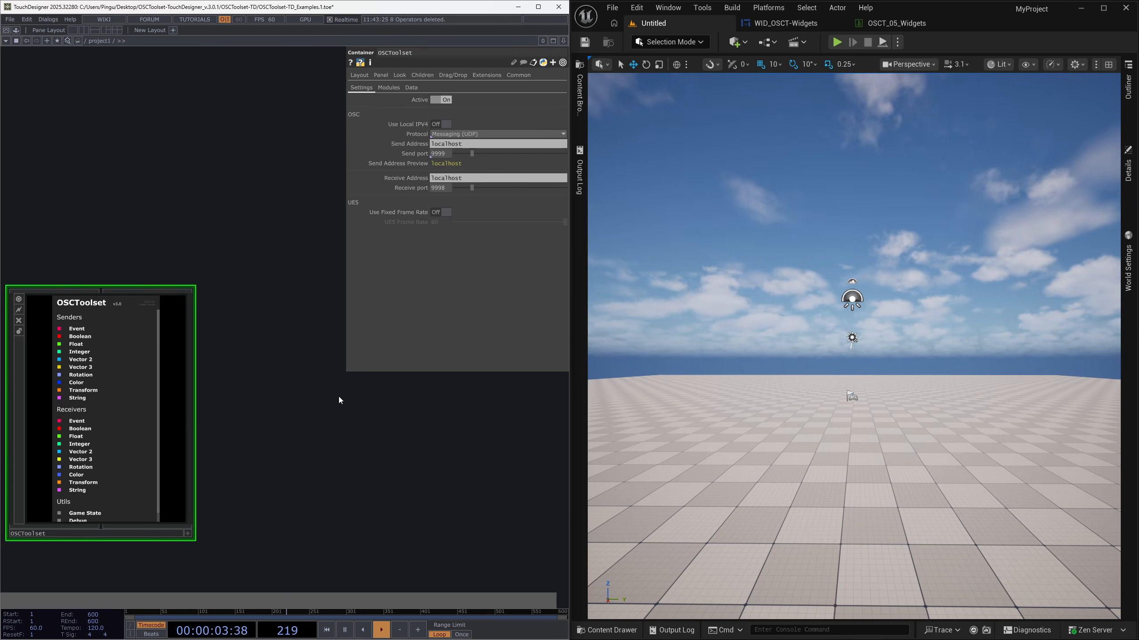
click(338, 397)
key(Tab)
text(noise)
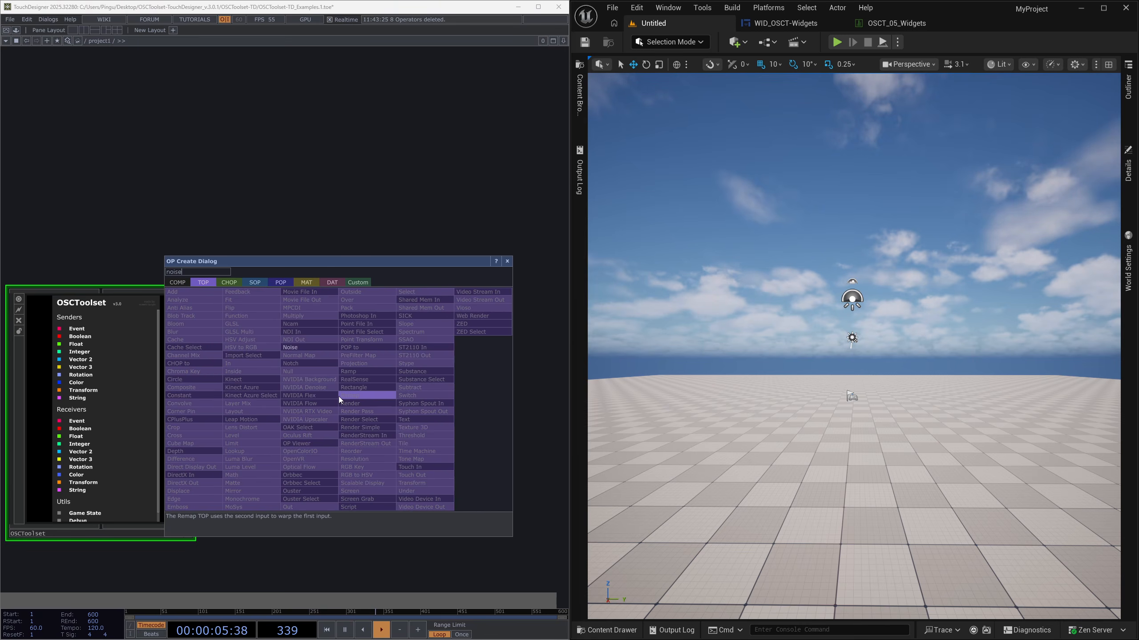
key(Tab)
click(352, 381)
click(244, 202)
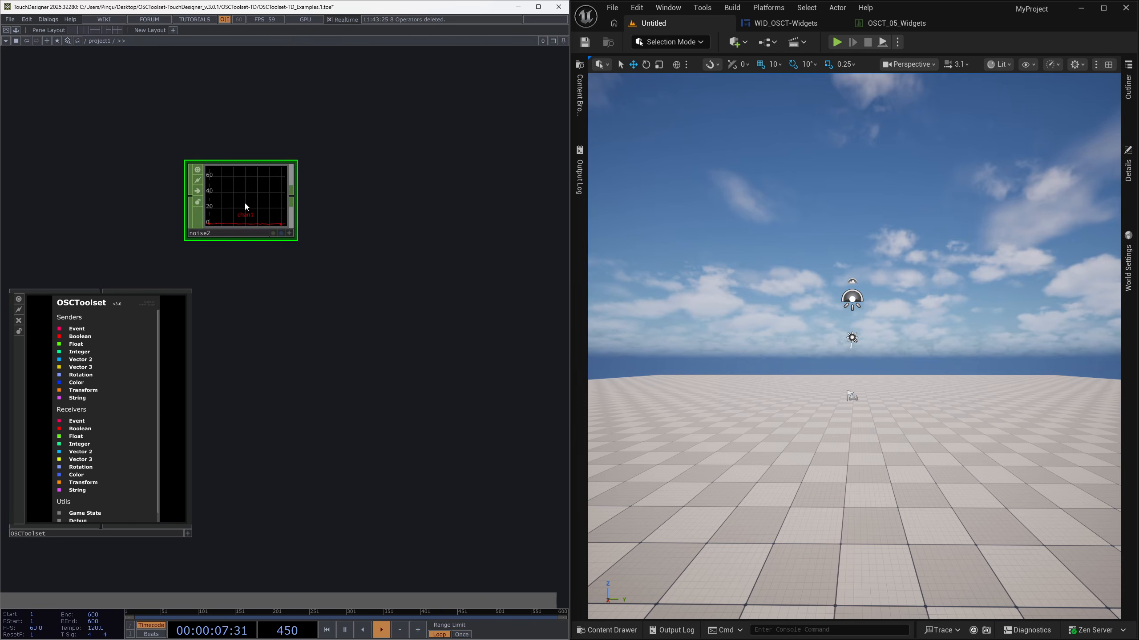
Step: Turn on Time Slice for the Noise CHOP and name its channel "size"
key(p)
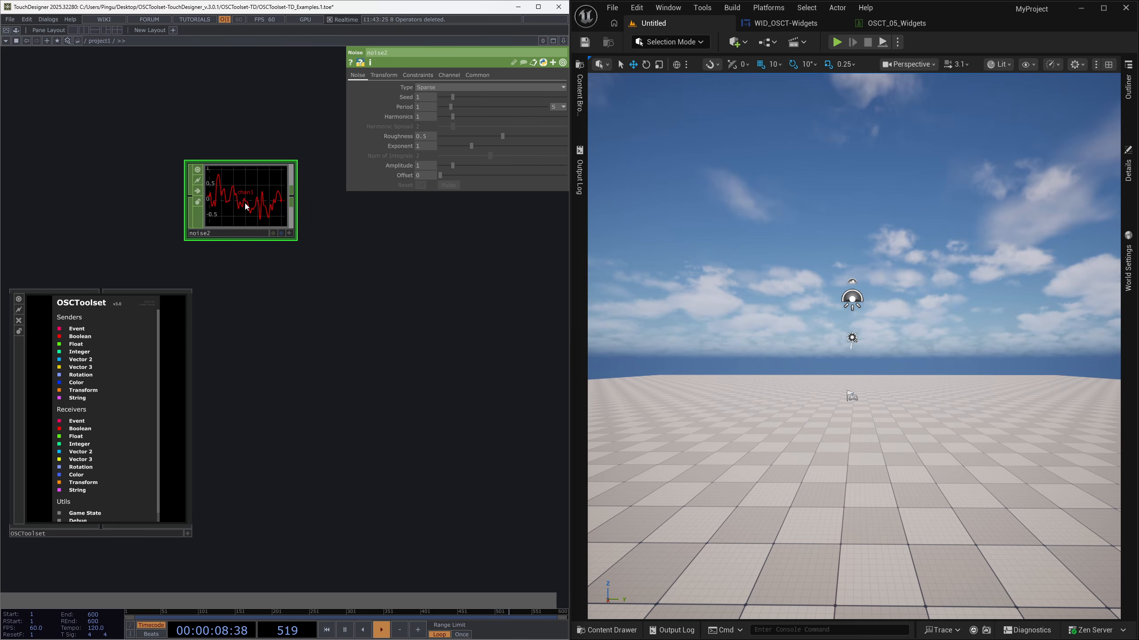
click(467, 76)
click(422, 88)
scroll(236, 188, up, 3)
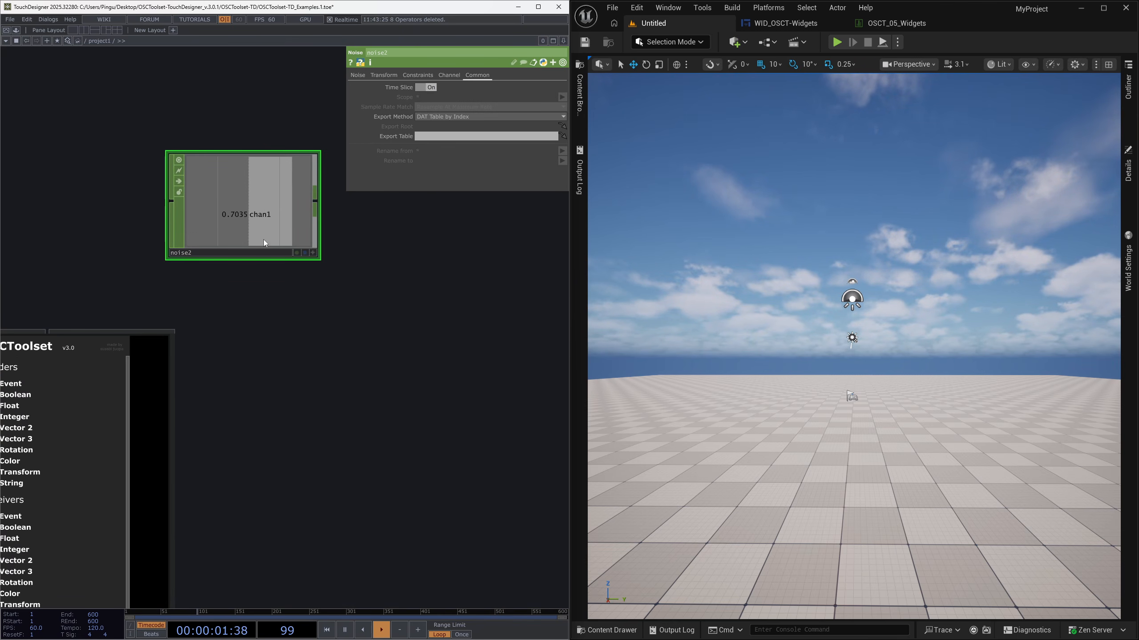
click(448, 74)
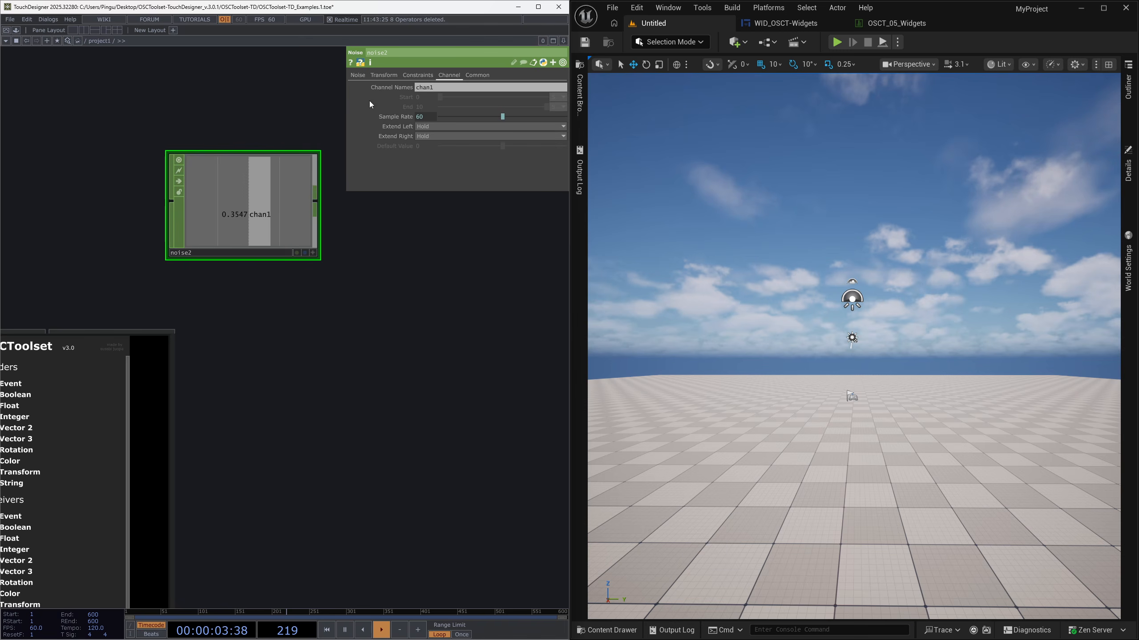
key(BackSpace)
text(e)
key(Return)
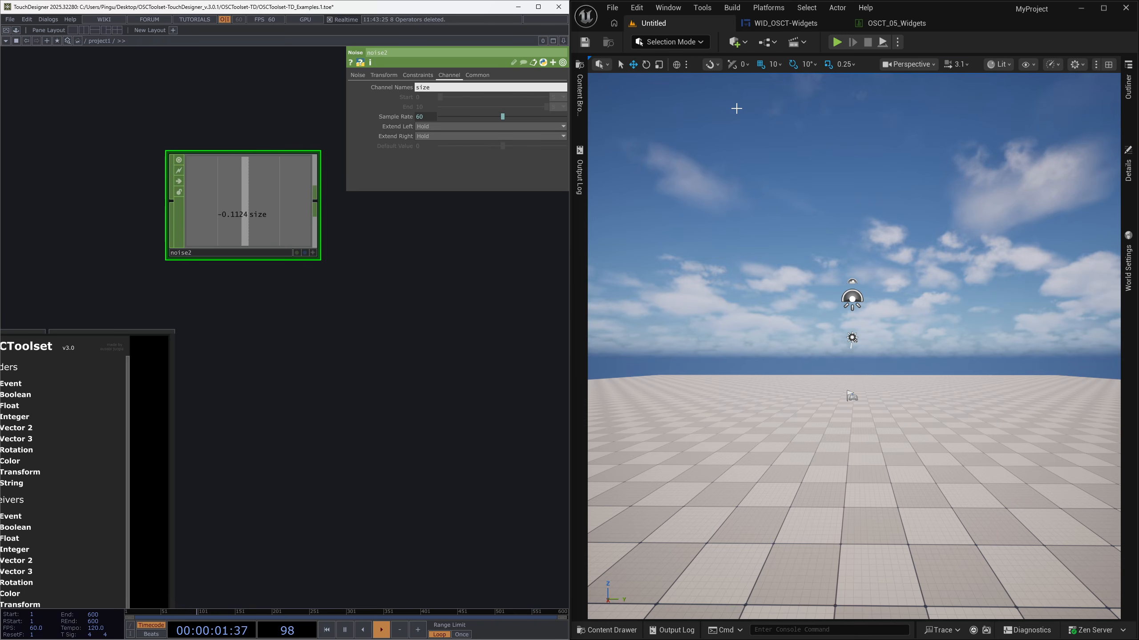
Step: In Unreal Editor, create an Actor Blueprint class named BP_Sphere in the project's Content folder and open it
click(614, 631)
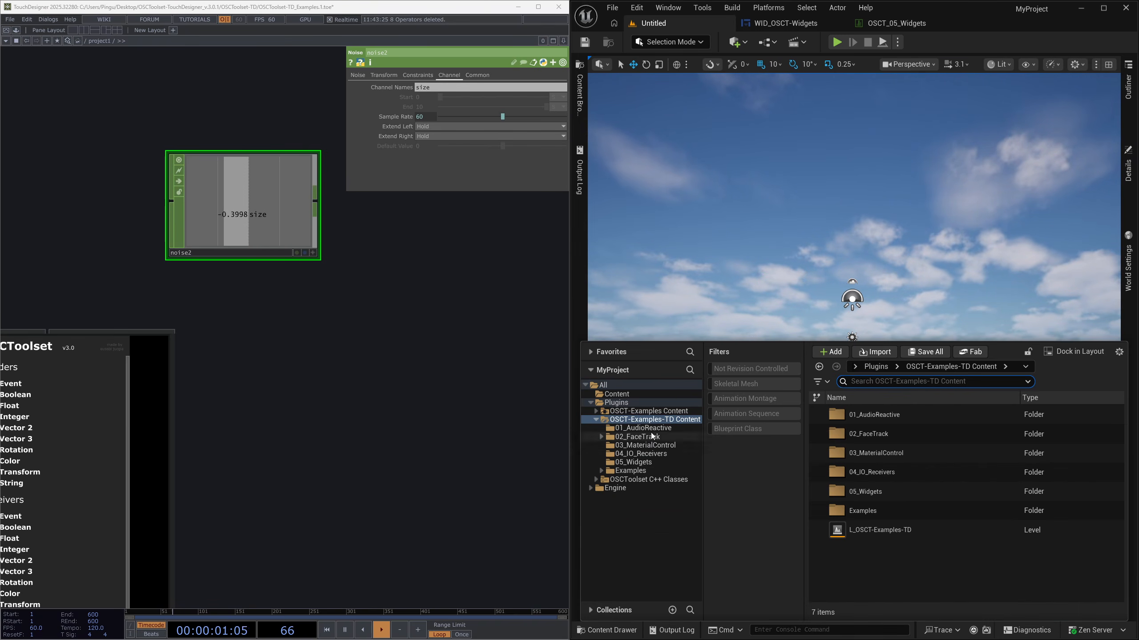
click(615, 394)
click(590, 403)
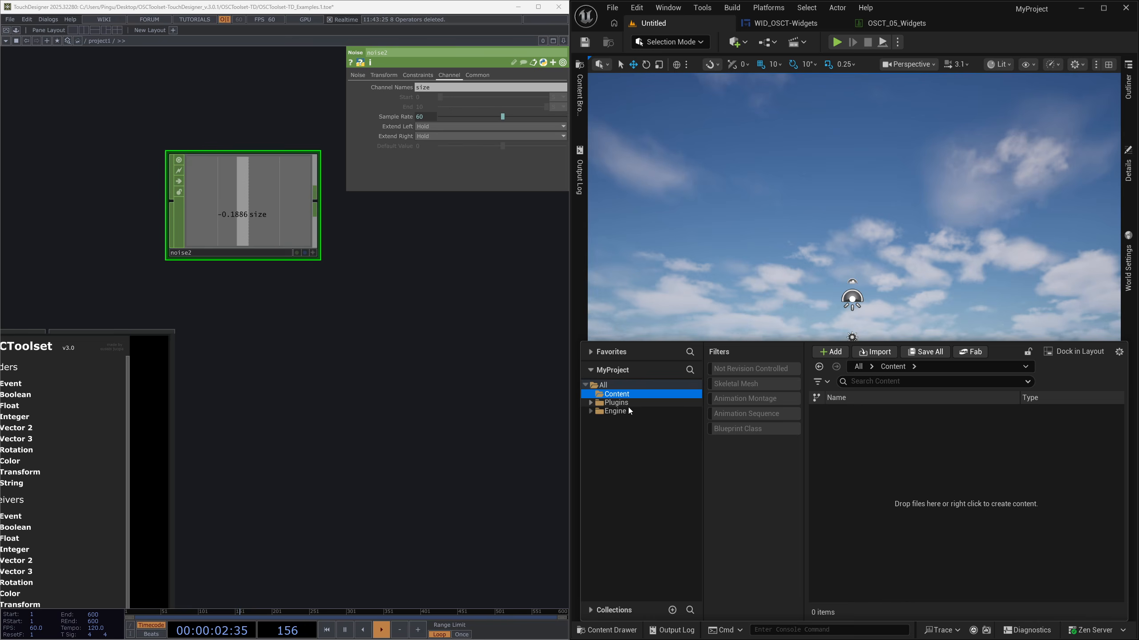
right_click(872, 443)
click(905, 326)
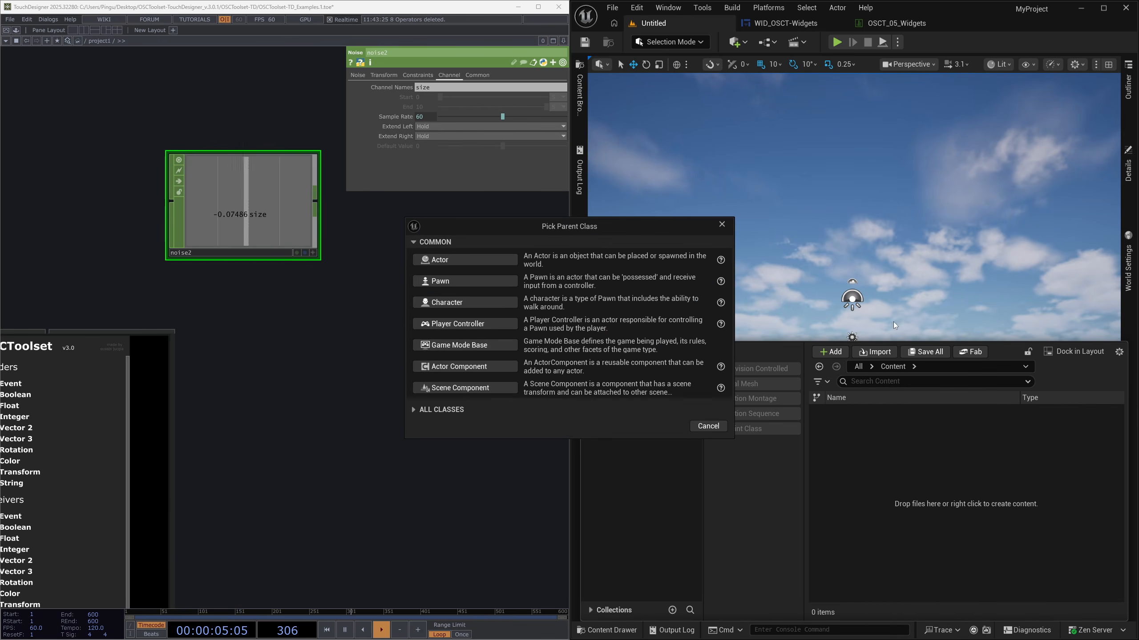
click(492, 262)
text(B)
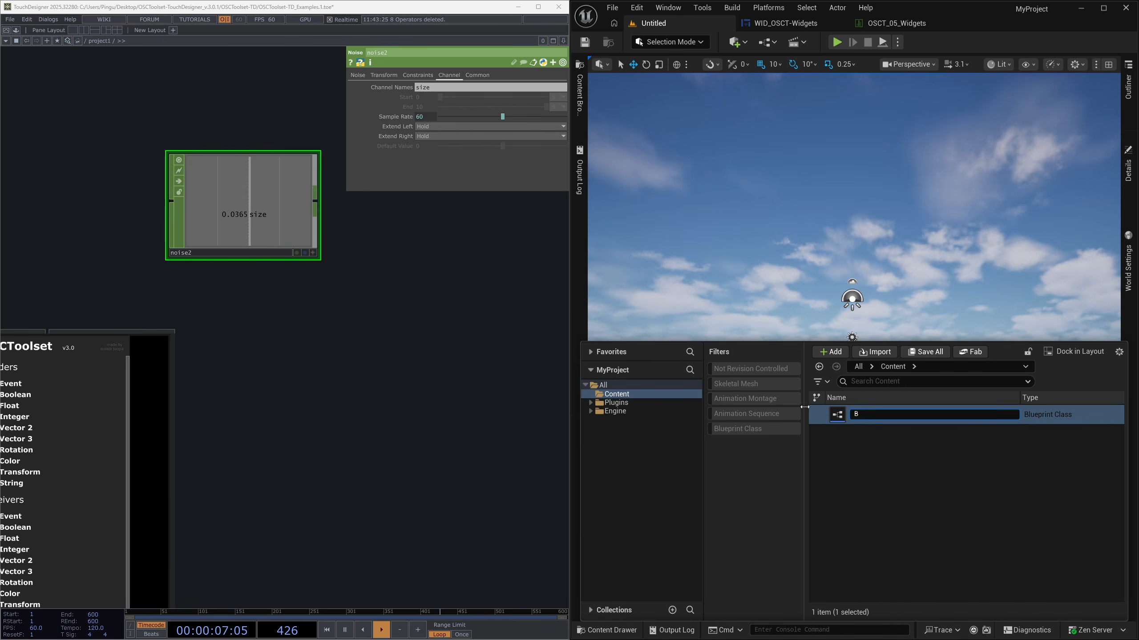
text(P_Sph)
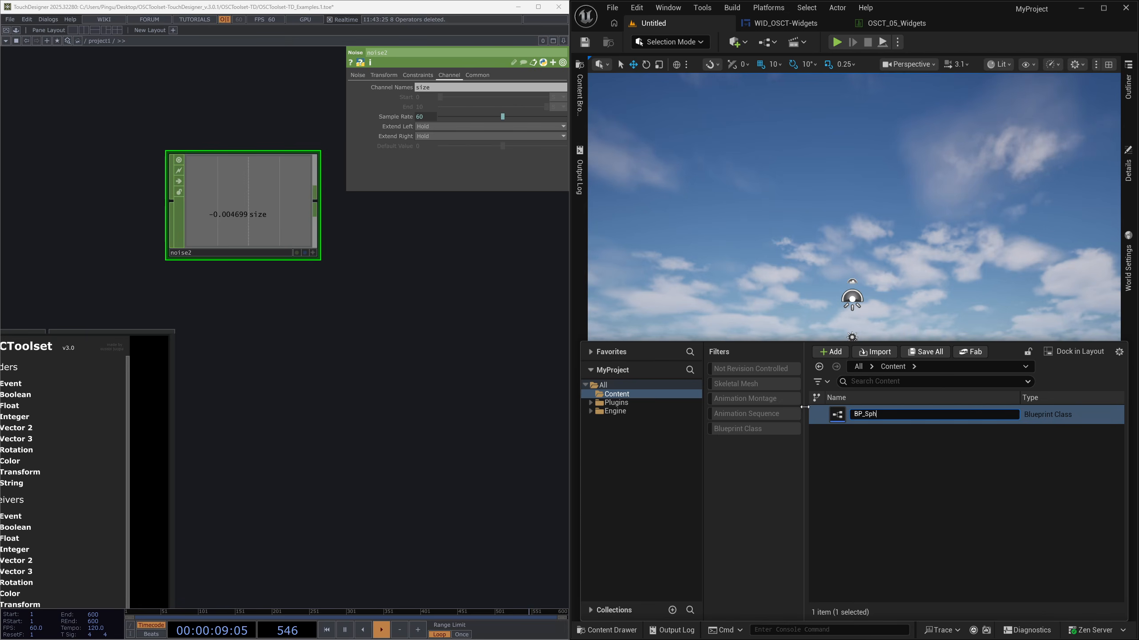
text(ere)
key(Return)
key(Return)
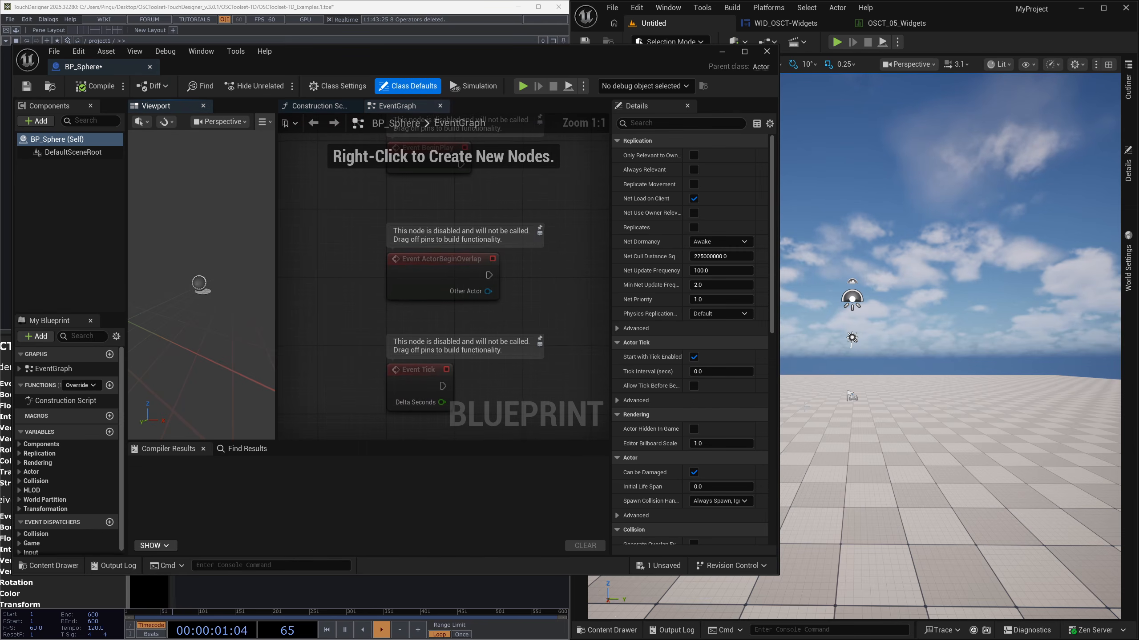
Step: Add a Sphere component to the BP_Sphere Blueprint and compile it
drag(418, 57, 520, 53)
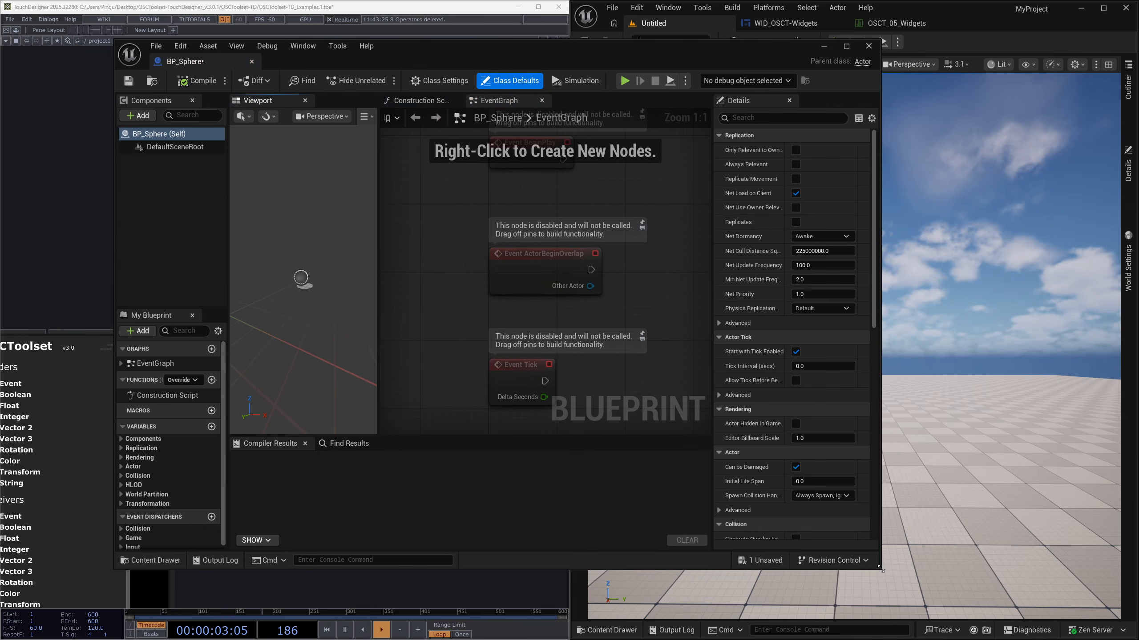
drag(880, 569, 994, 596)
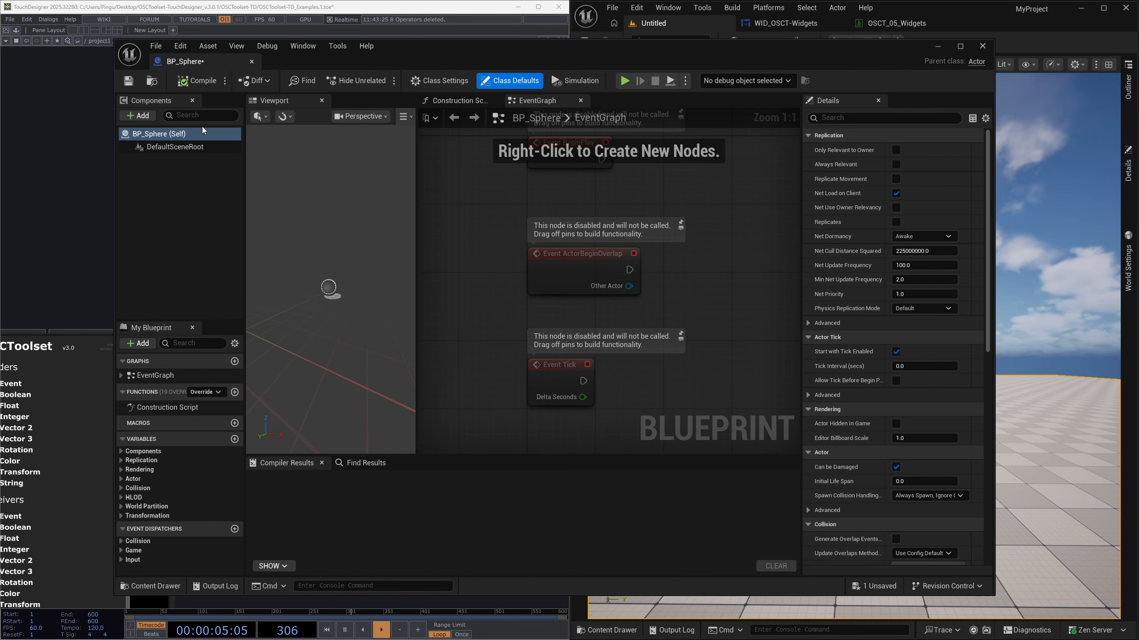
click(141, 115)
text(sphere)
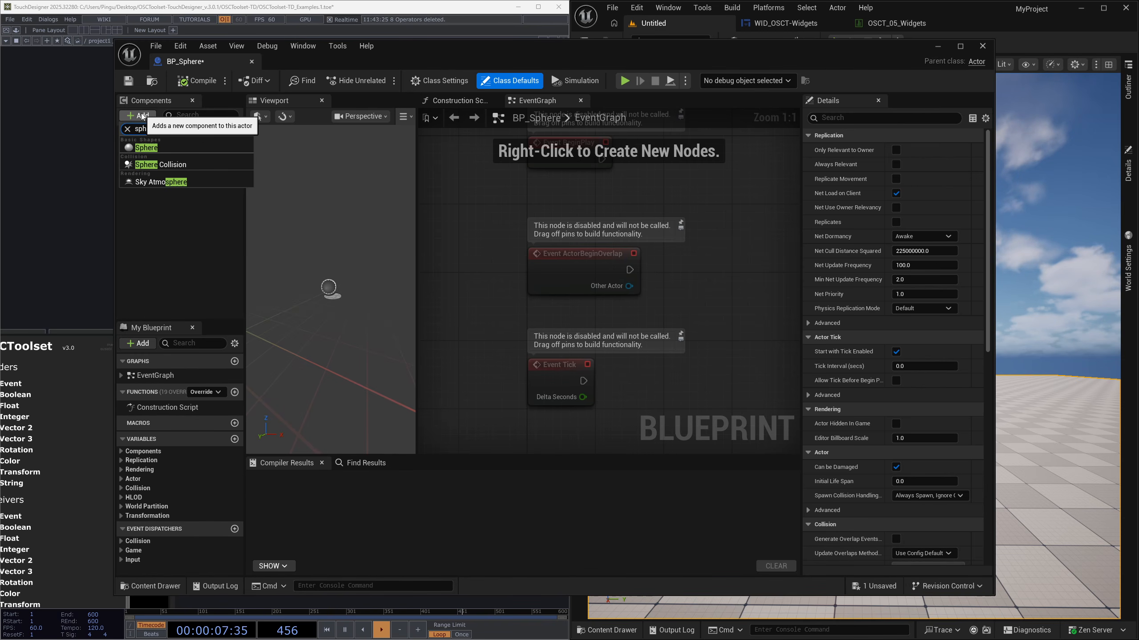
click(146, 148)
click(179, 202)
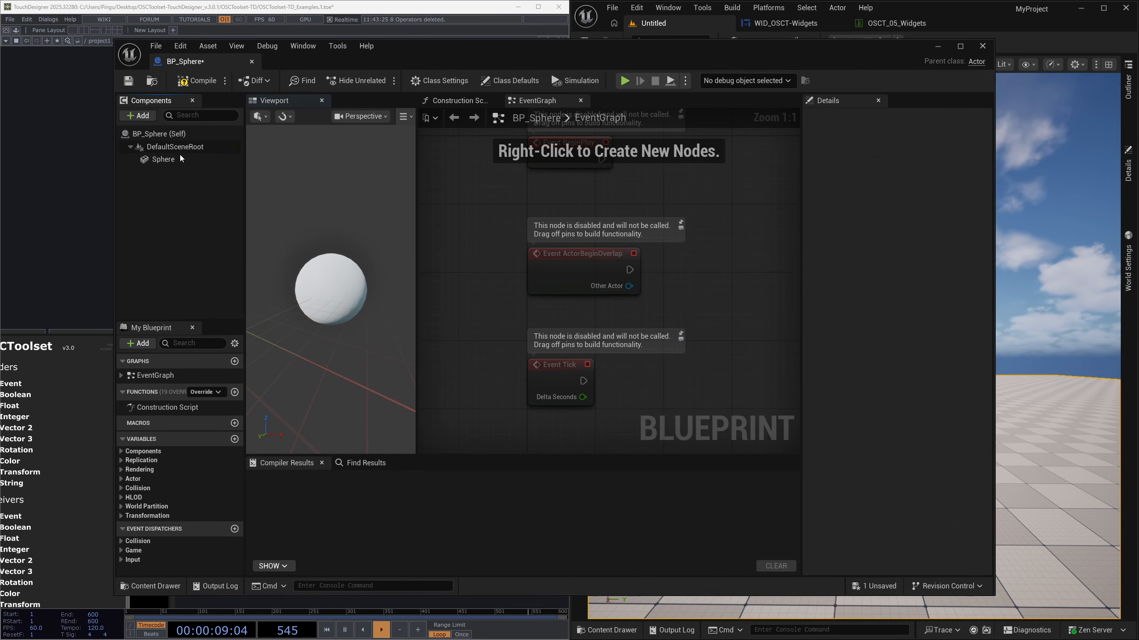
click(193, 82)
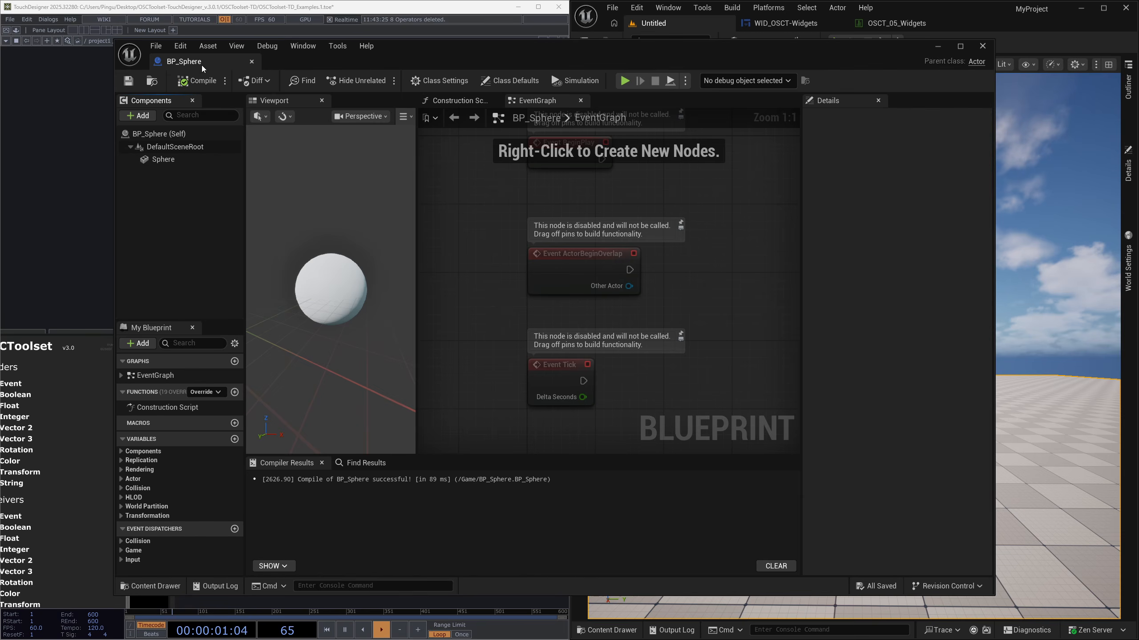
Step: Dock the BP_Sphere editor in the main Unreal window and place a BP_Sphere actor in the level above the floor
drag(185, 62, 994, 22)
click(653, 23)
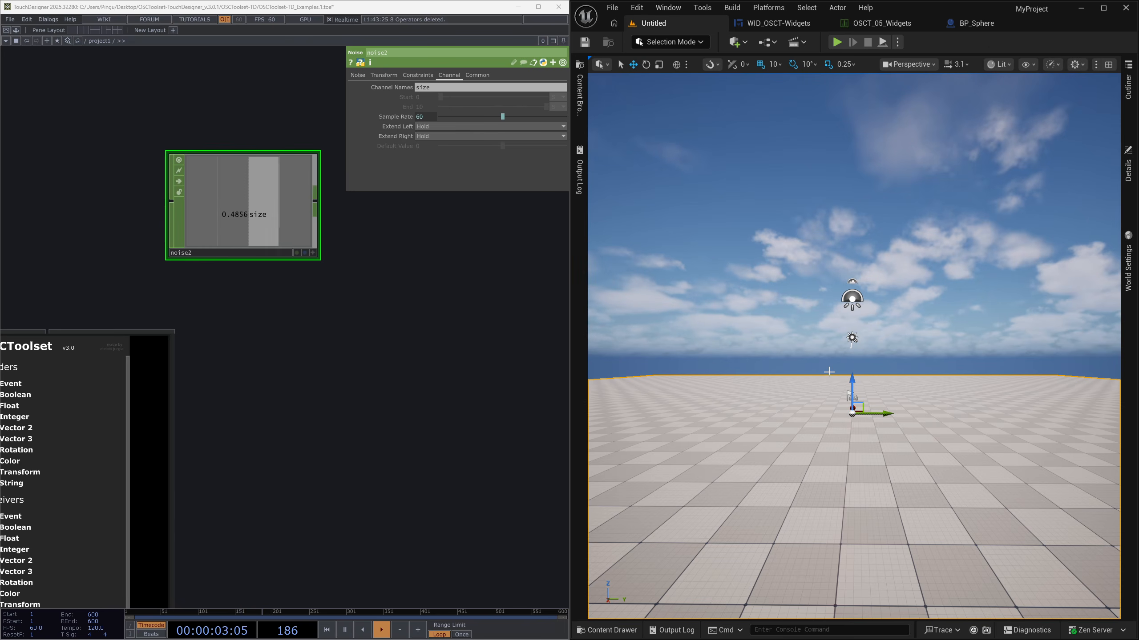
click(608, 630)
drag(838, 414, 849, 382)
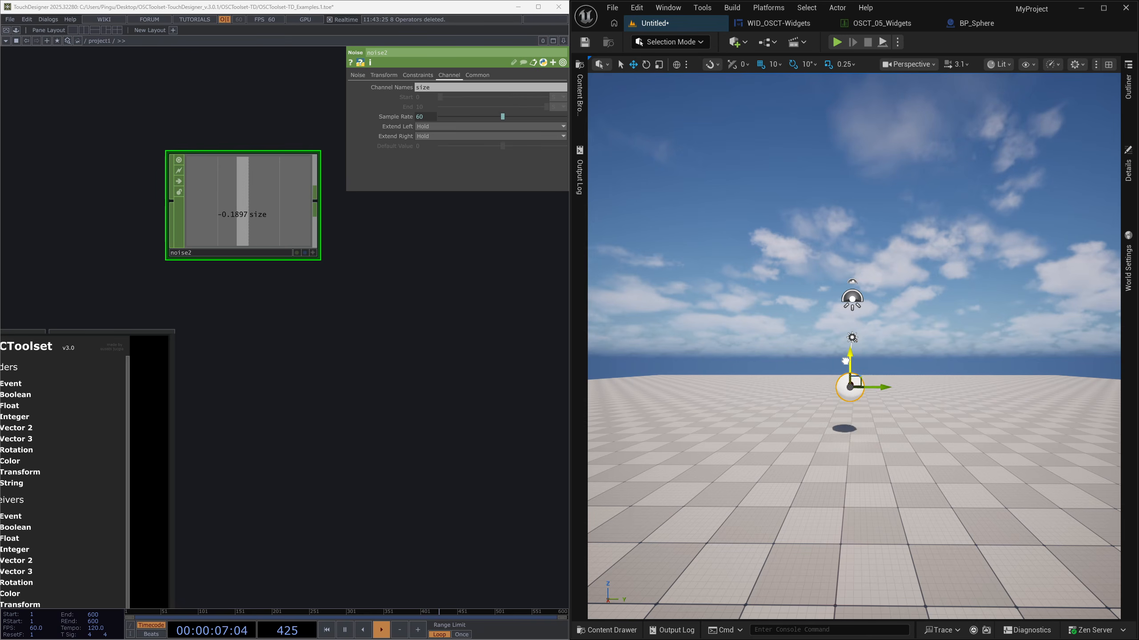
key(f)
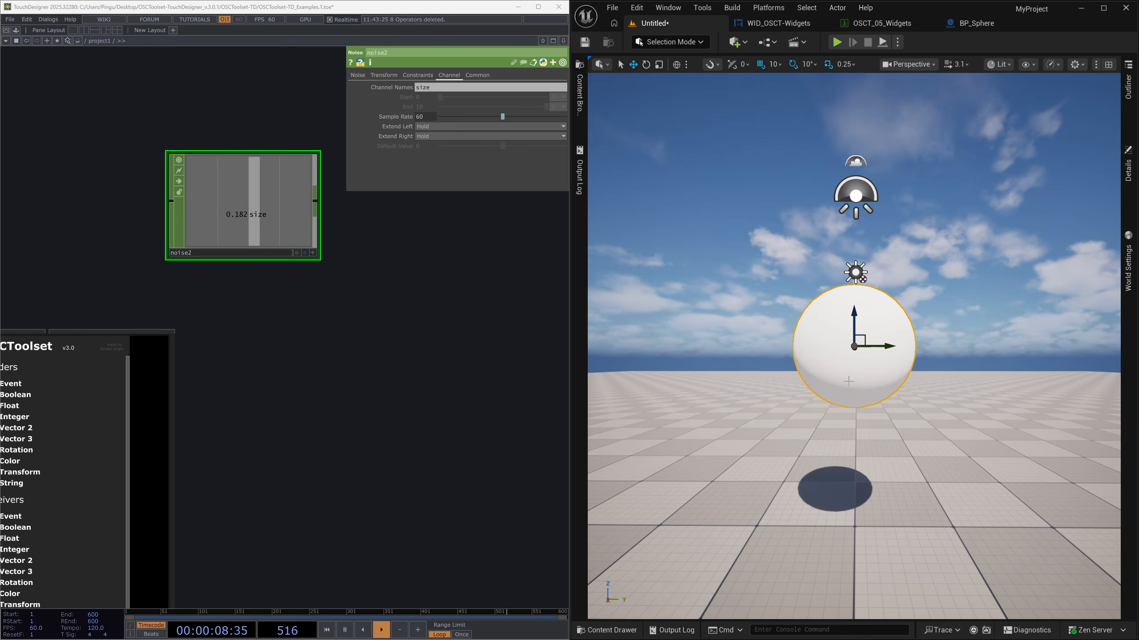
Step: Play the level briefly to examine the placed sphere, and stop the session
click(837, 42)
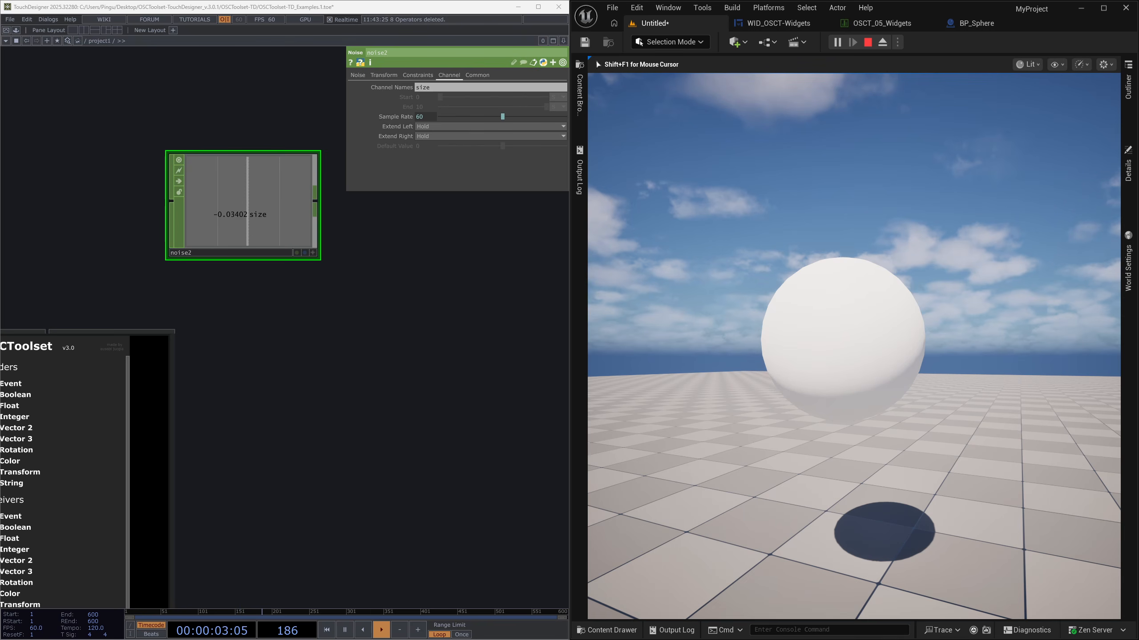
key(Escape)
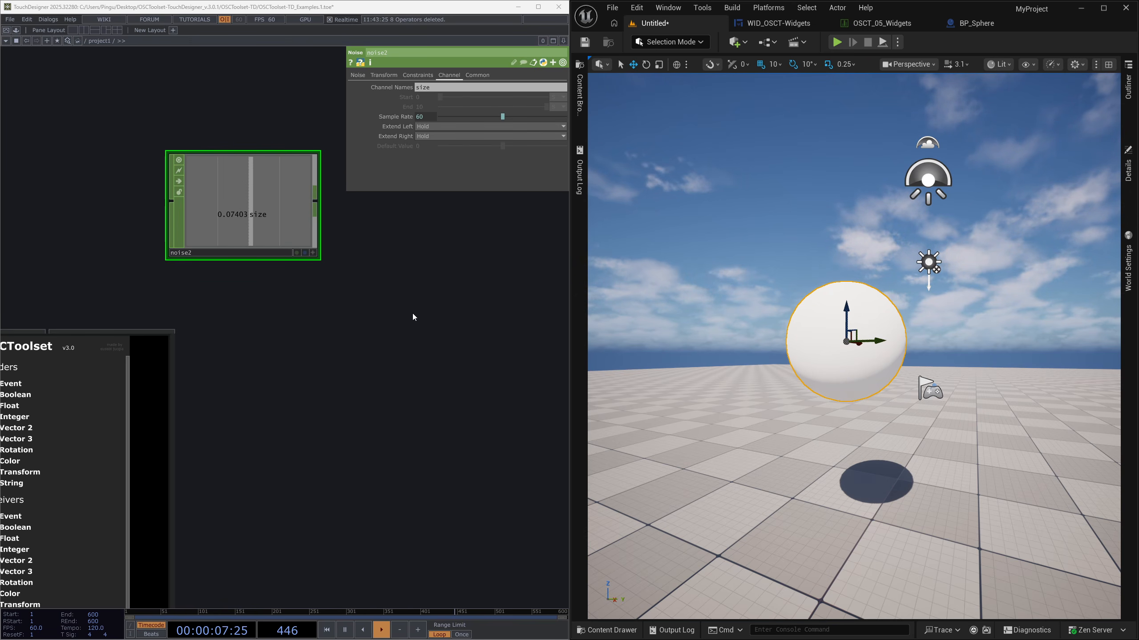
Step: Delete the Event ActorBeginOverlap and Event Tick nodes from BP_Sphere's event graph and compile the Blueprint
click(976, 24)
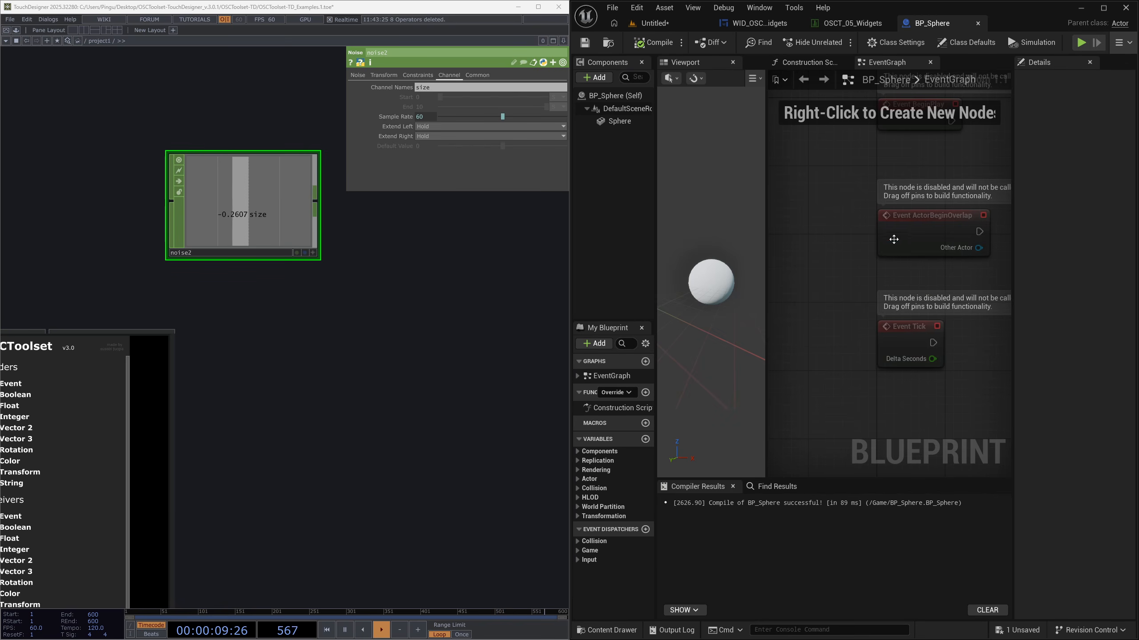
drag(765, 191, 792, 195)
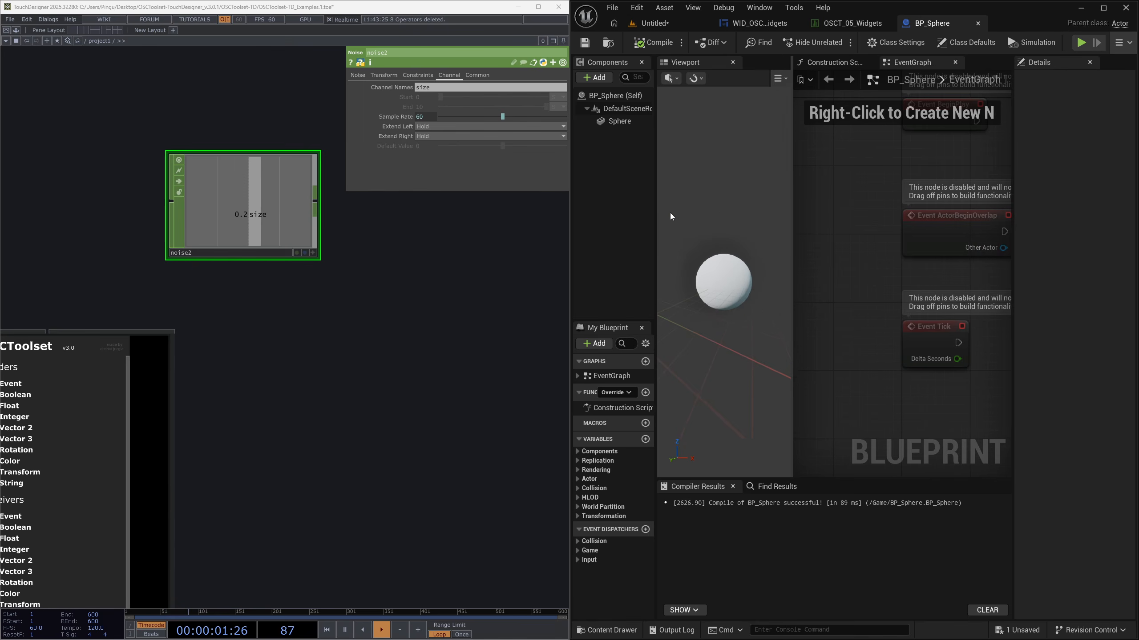
drag(658, 212, 673, 218)
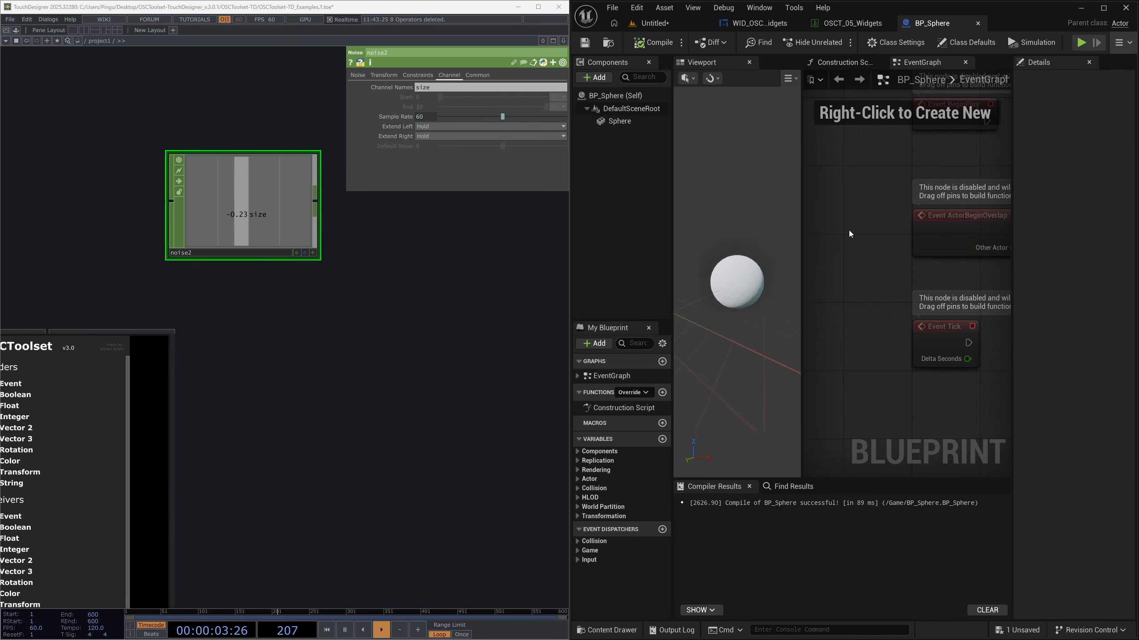
right_drag(849, 230, 776, 261)
right_drag(941, 308, 915, 303)
right_drag(920, 390, 907, 401)
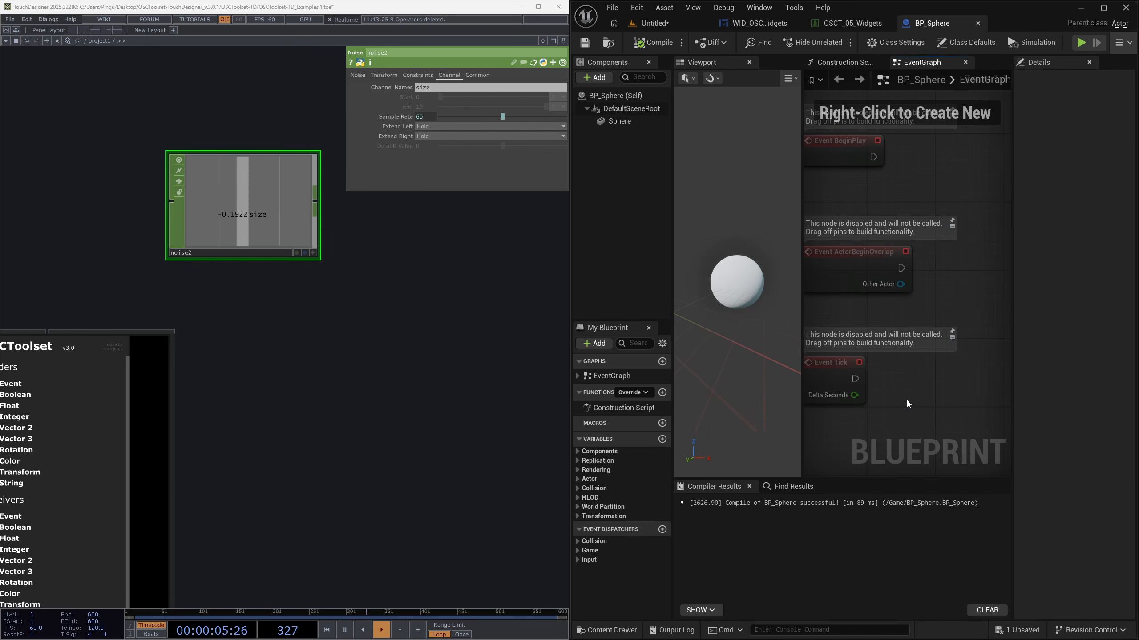
drag(906, 401, 860, 289)
right_drag(860, 302, 892, 315)
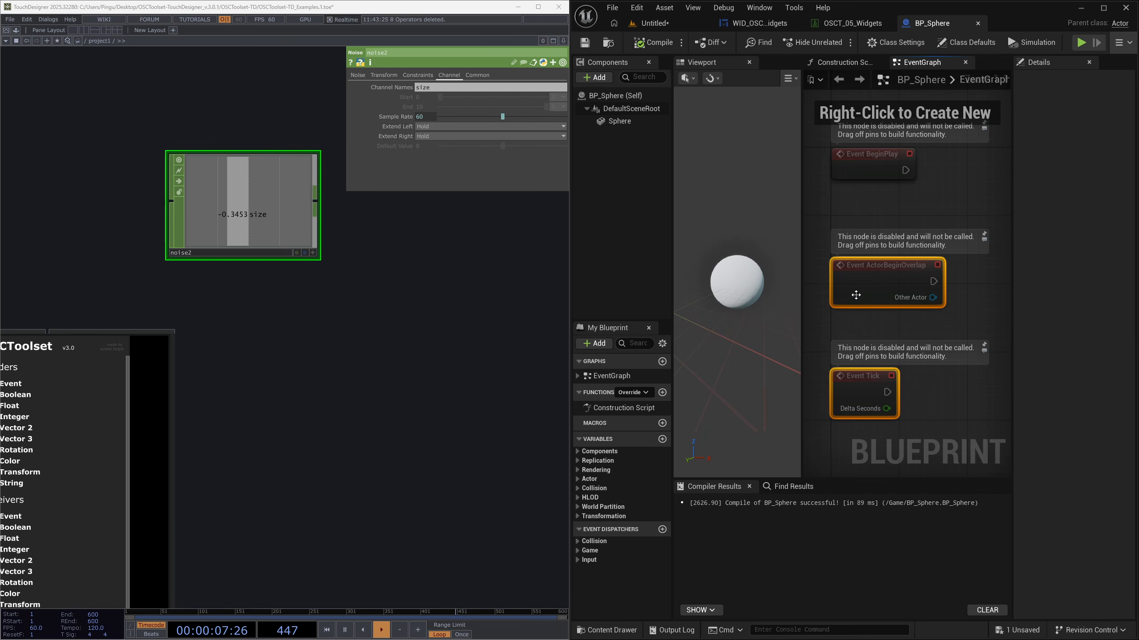
key(Delete)
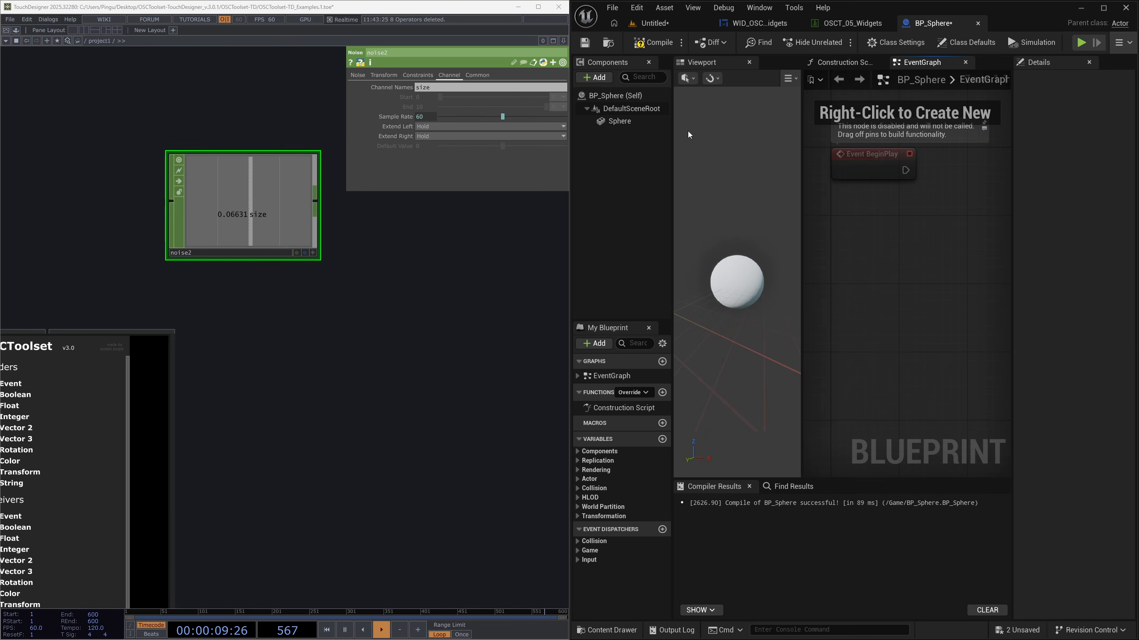
click(642, 54)
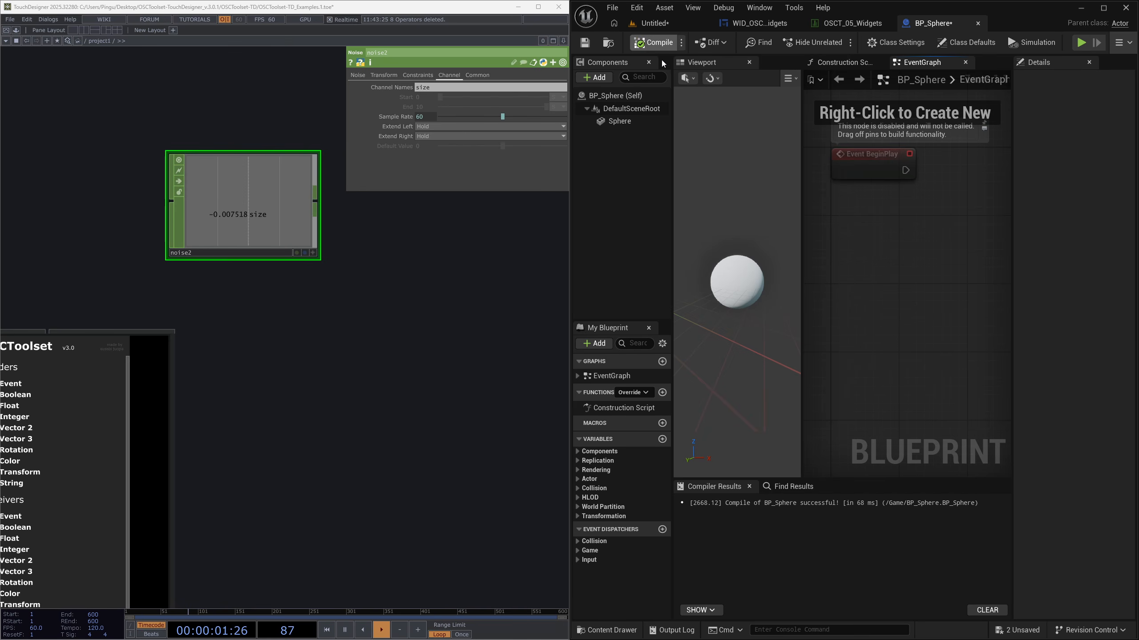
key(ctrl+shift+s)
click(814, 175)
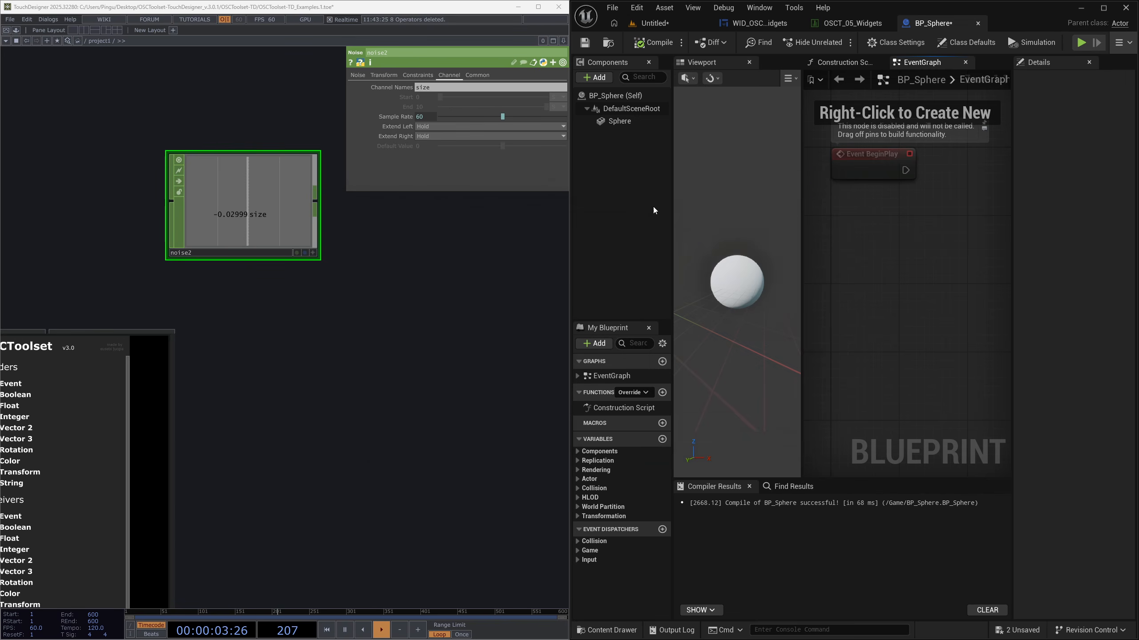
Step: Enlarge the BP_Sphere editor window to fill the screen, giving the event graph more room
drag(1012, 229, 1029, 229)
drag(1021, 12, 835, 0)
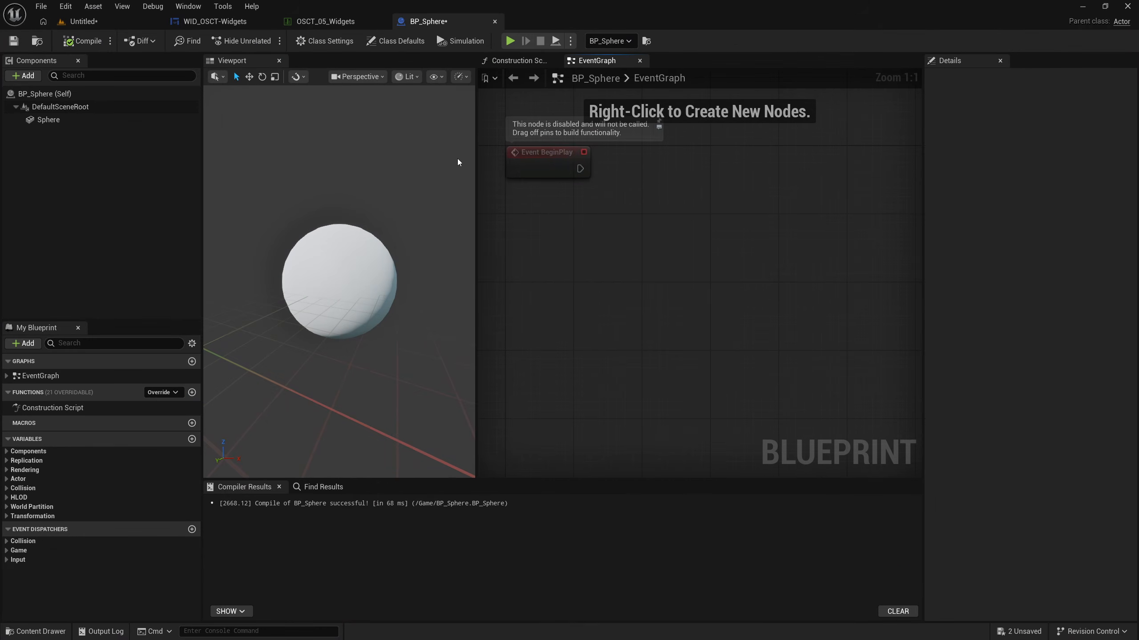
scroll(668, 225, down, 1)
scroll(667, 225, down, 1)
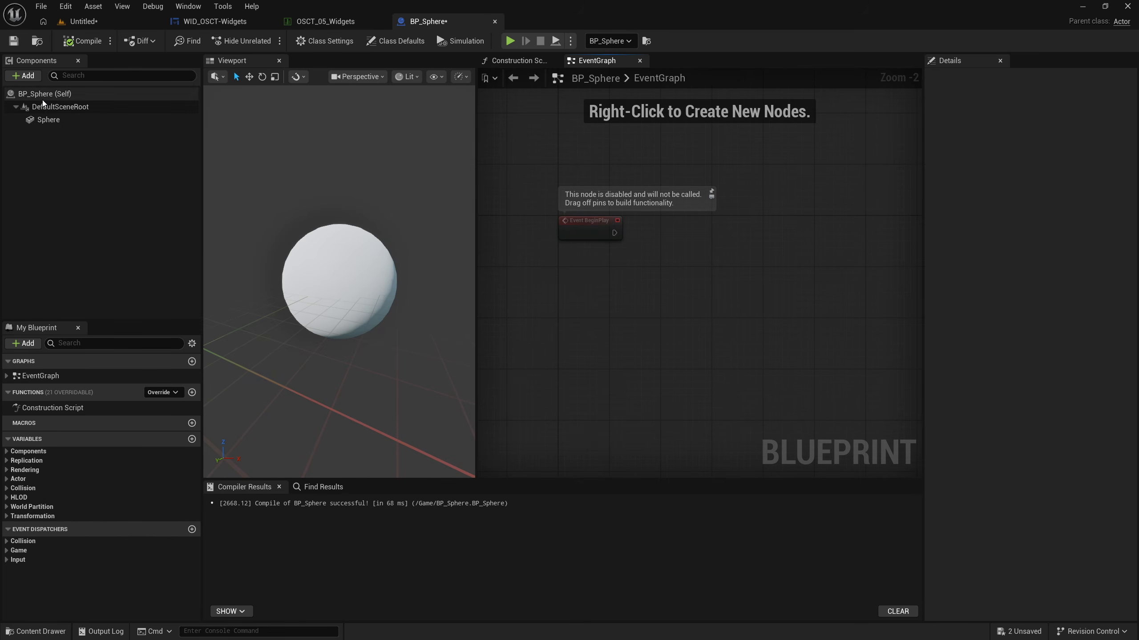
Step: Search BP_Sphere's available components for "osct" and close the list without adding anything
click(28, 76)
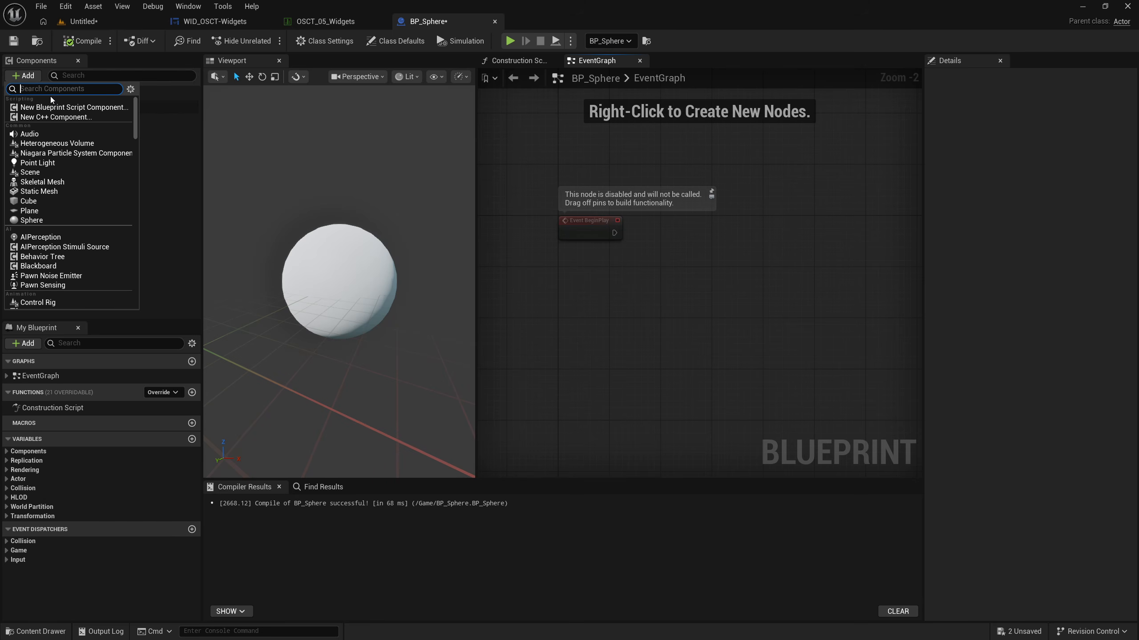
text(osct)
click(12, 89)
click(618, 220)
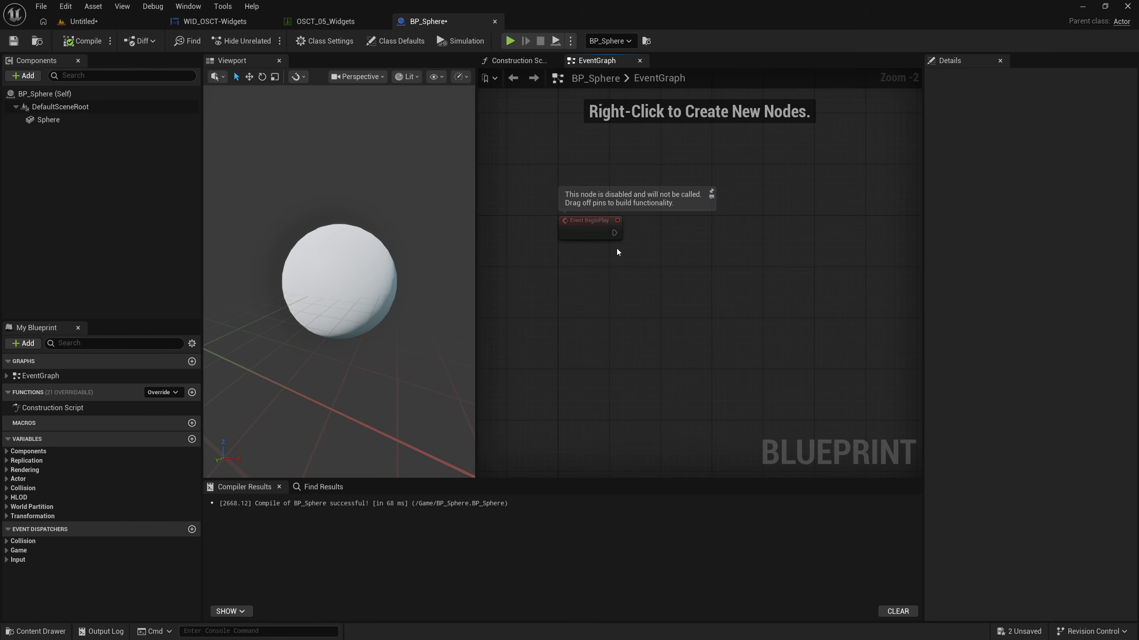
Step: Add an OSCToolset Add Receiver node connected to Event BeginPlay, aligned beside it
drag(613, 233, 657, 236)
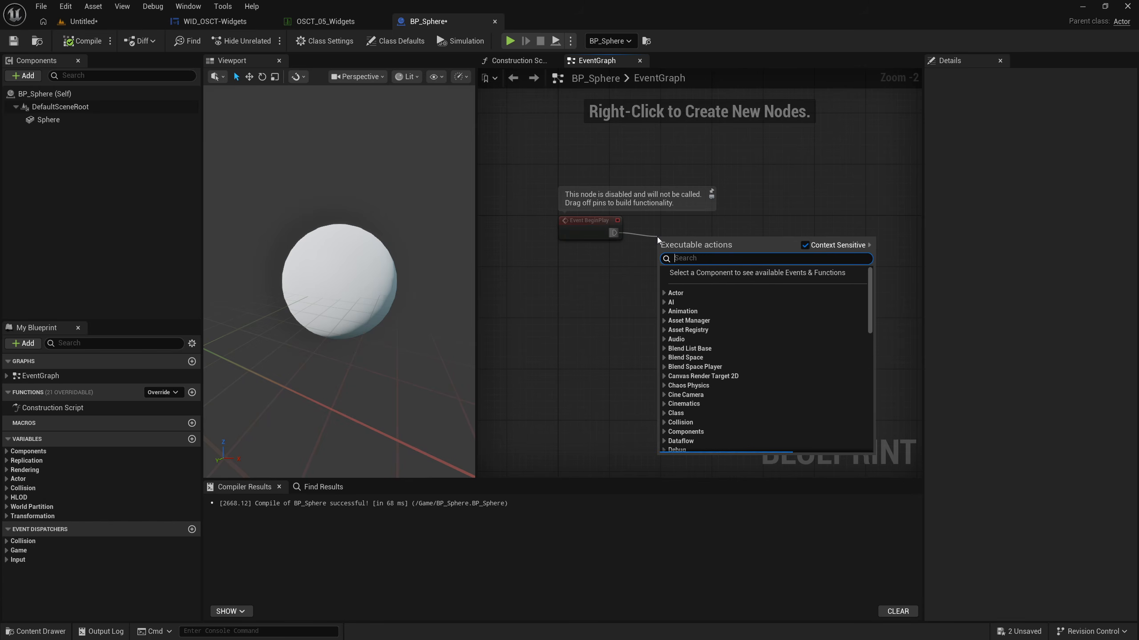
text(add receiver)
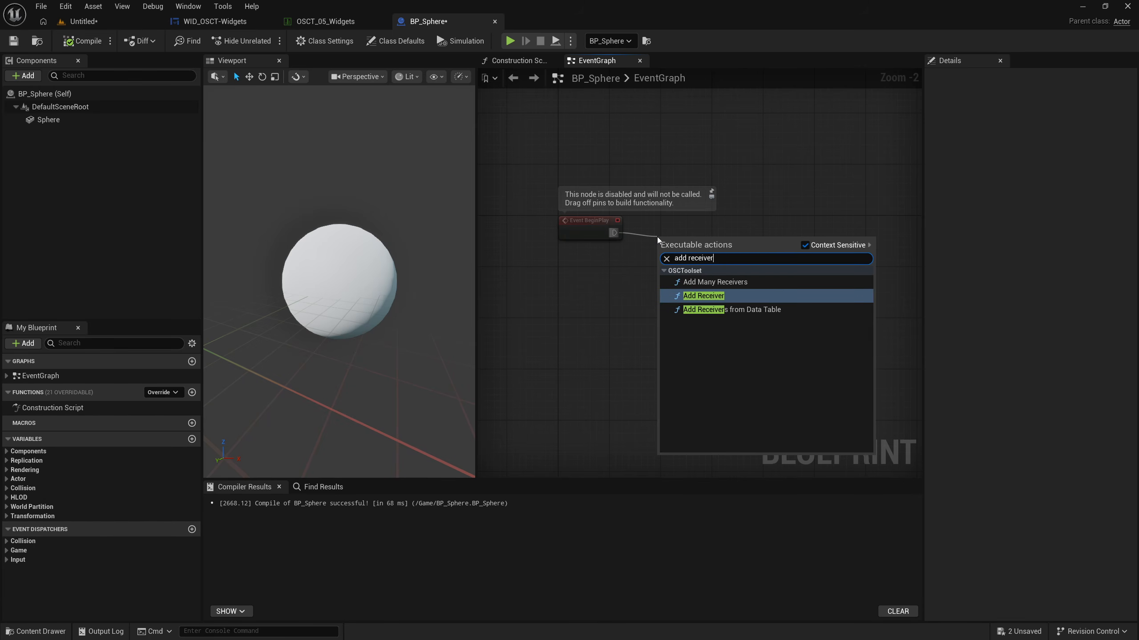
key(Return)
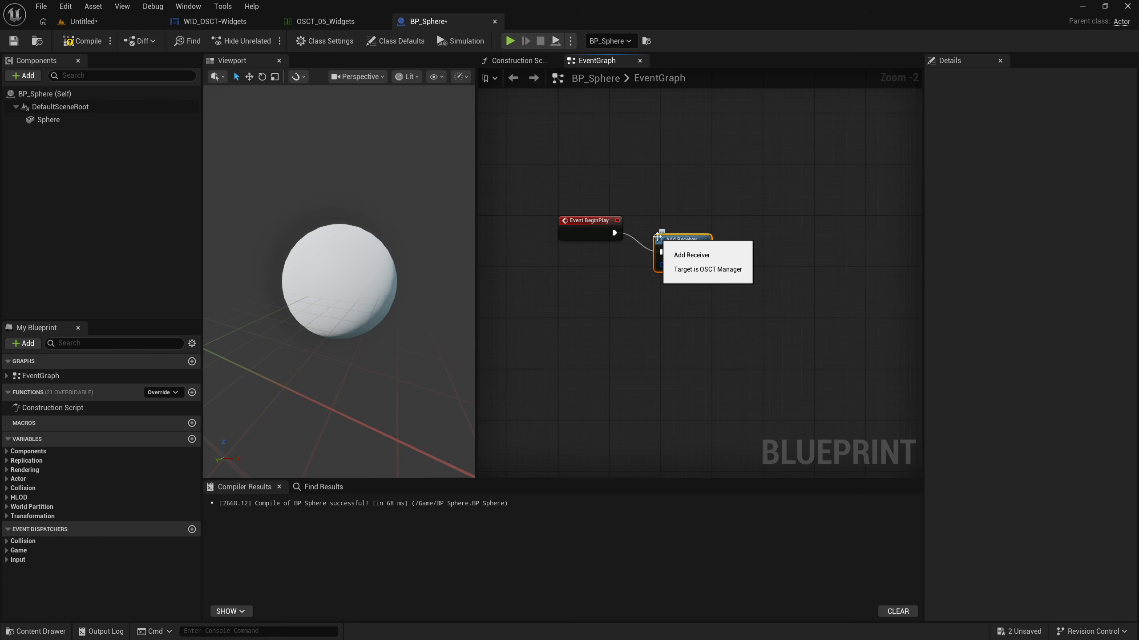
drag(657, 237, 706, 227)
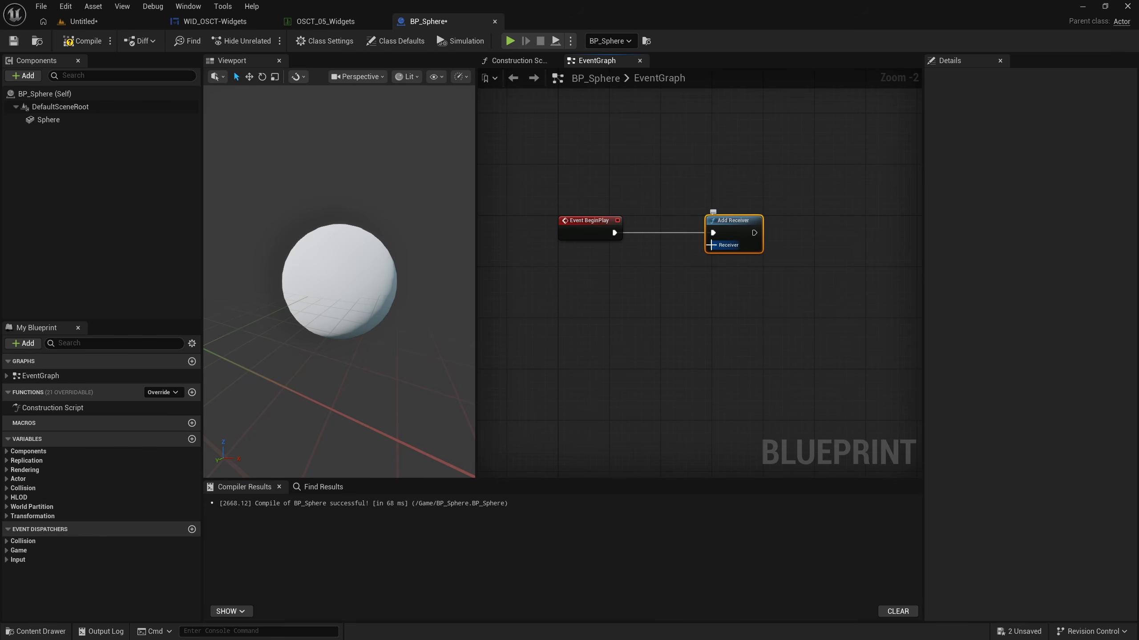
Step: Split the Add Receiver node's Receiver struct pin to examine its fields, and recombine it
click(712, 261)
right_click(733, 246)
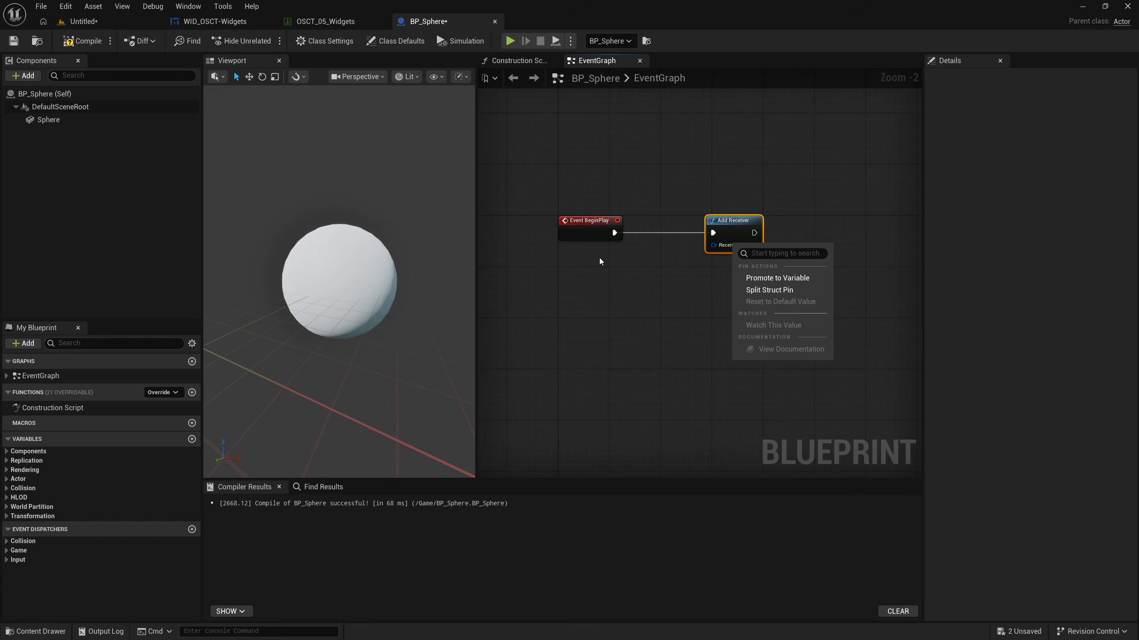
click(795, 295)
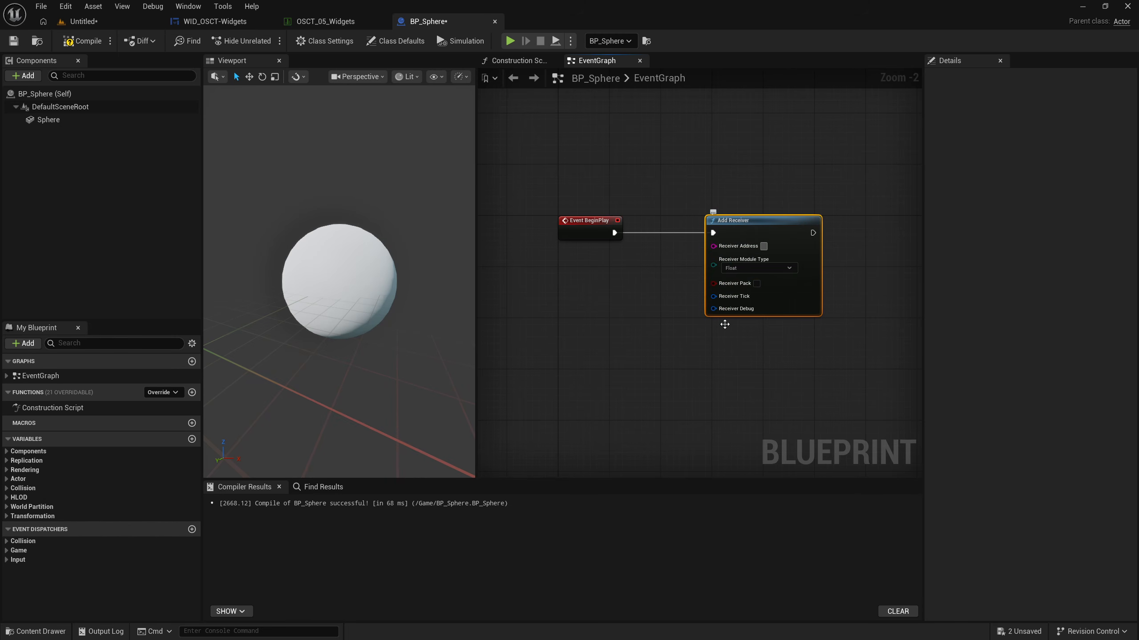
right_click(727, 246)
click(778, 299)
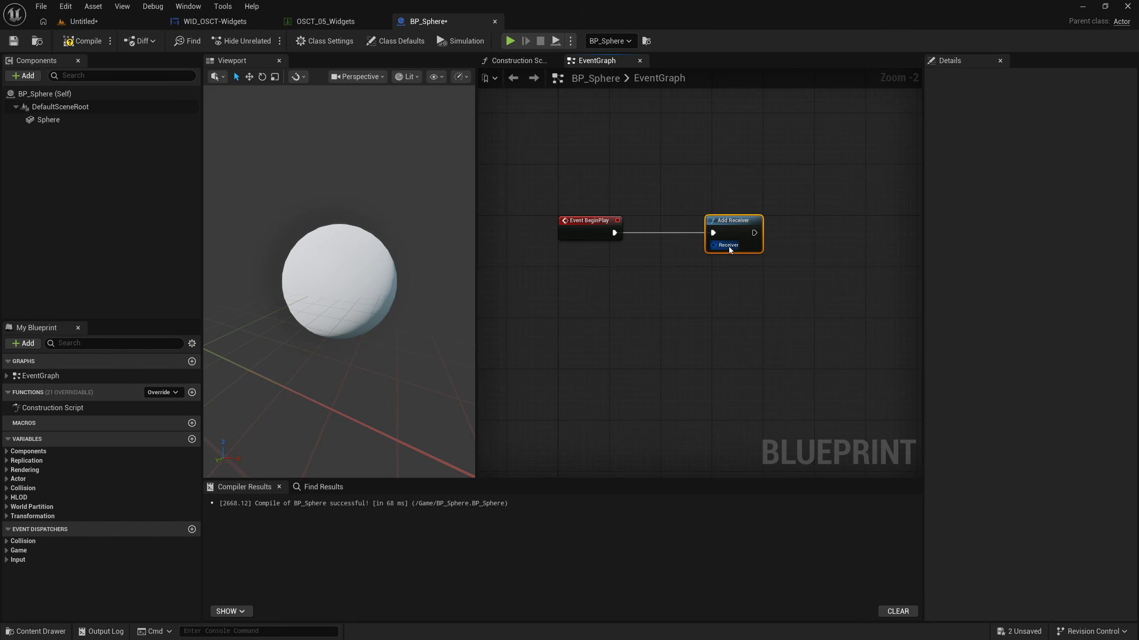
Step: Promote the Add Receiver node's Receiver pin to a variable named SphereSize and place its node just below Event BeginPlay
drag(713, 245, 663, 287)
click(690, 361)
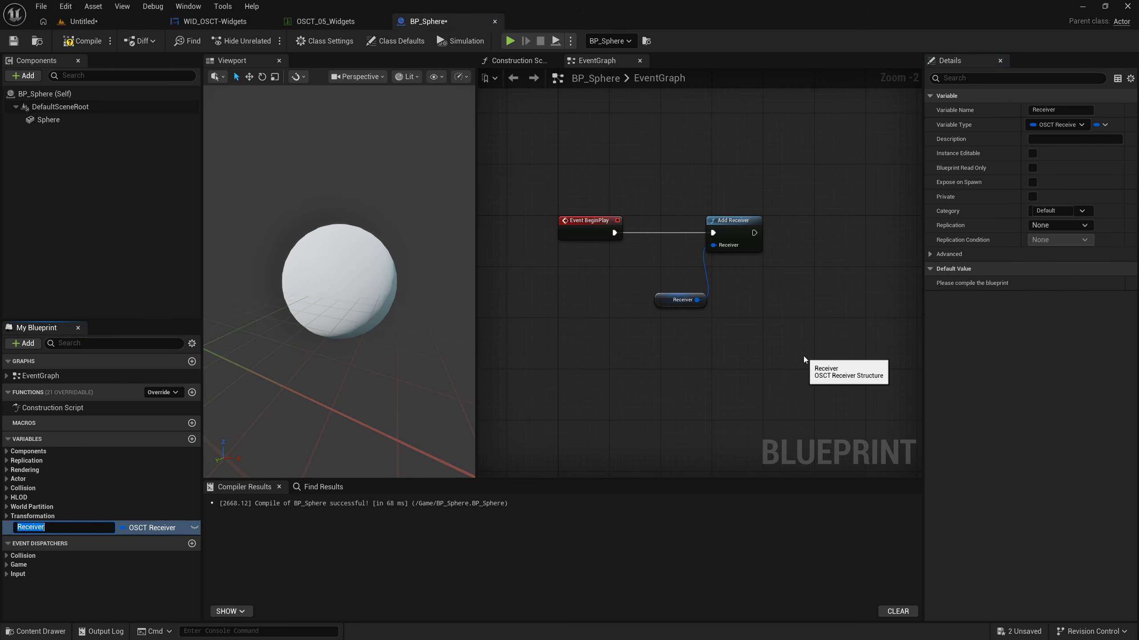
text(SphereSize)
key(Return)
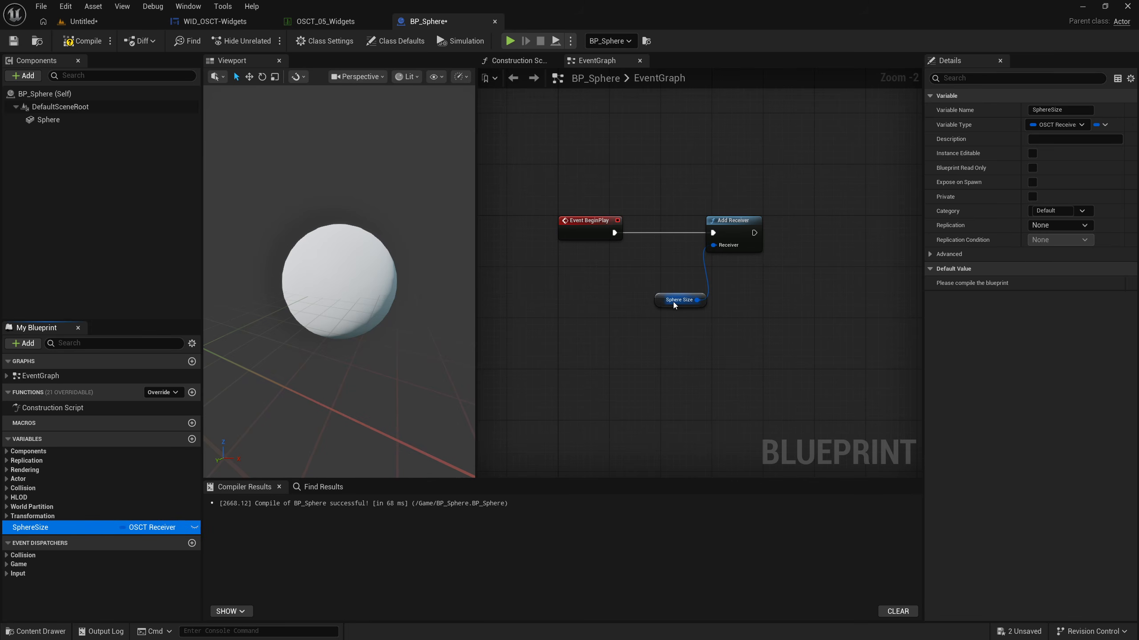
drag(679, 300, 653, 262)
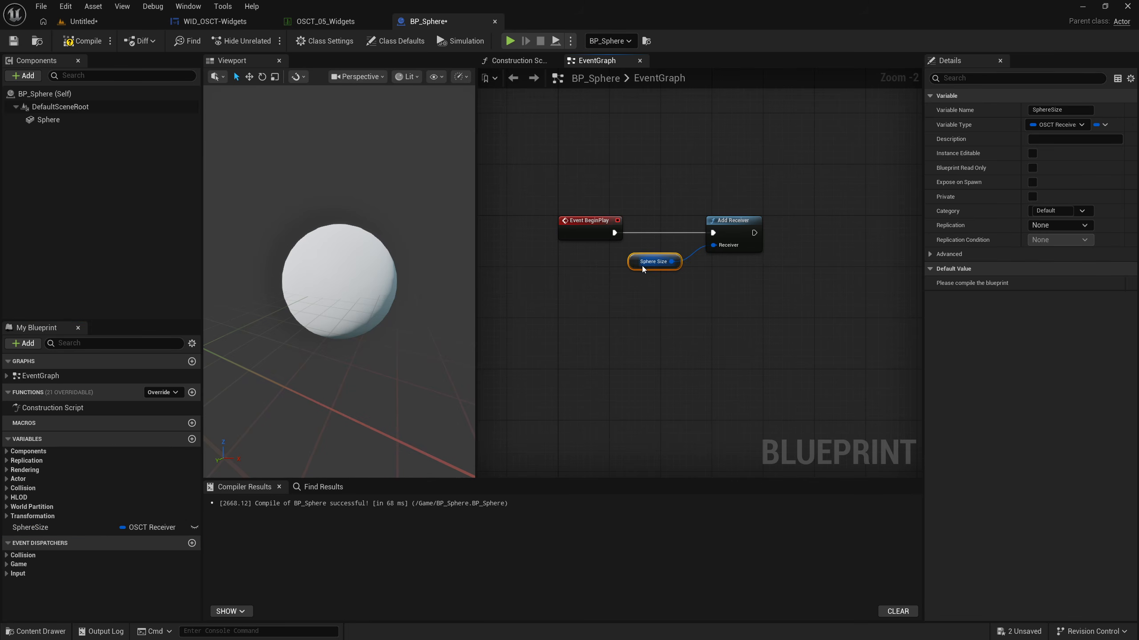
Step: Compile BP_Sphere and set the SphereSize variable's default Address to "size"
click(84, 42)
click(930, 283)
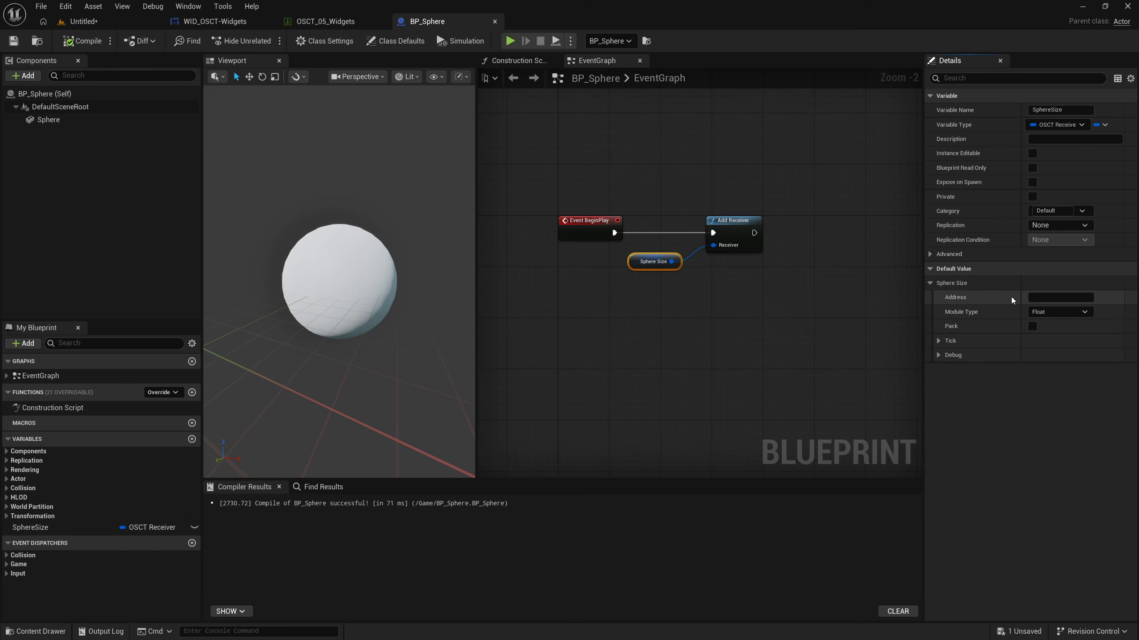
click(643, 266)
drag(644, 266, 630, 265)
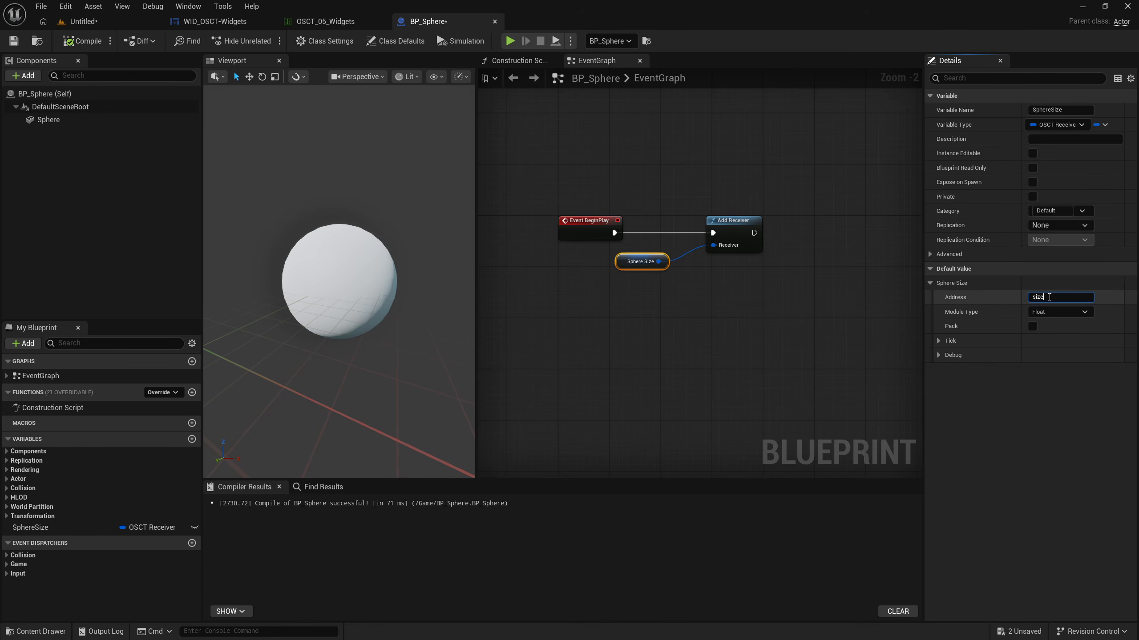
click(1049, 297)
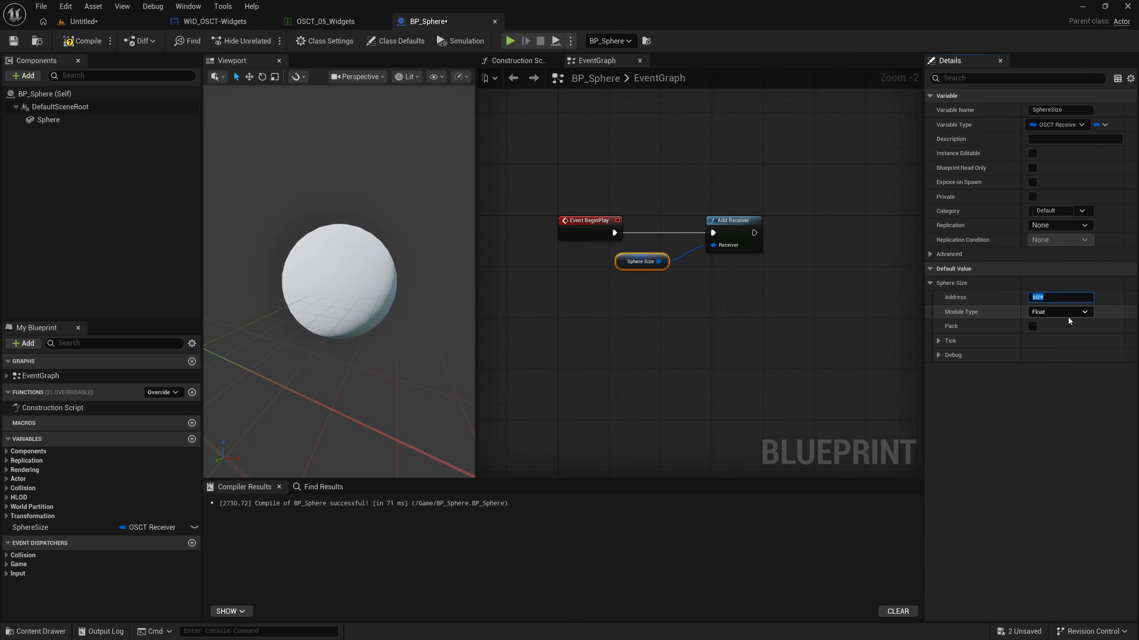
Step: Choose Float as the SphereSize variable's default Module Type, expand its Tick and Debug settings, and enable Tick
click(1067, 312)
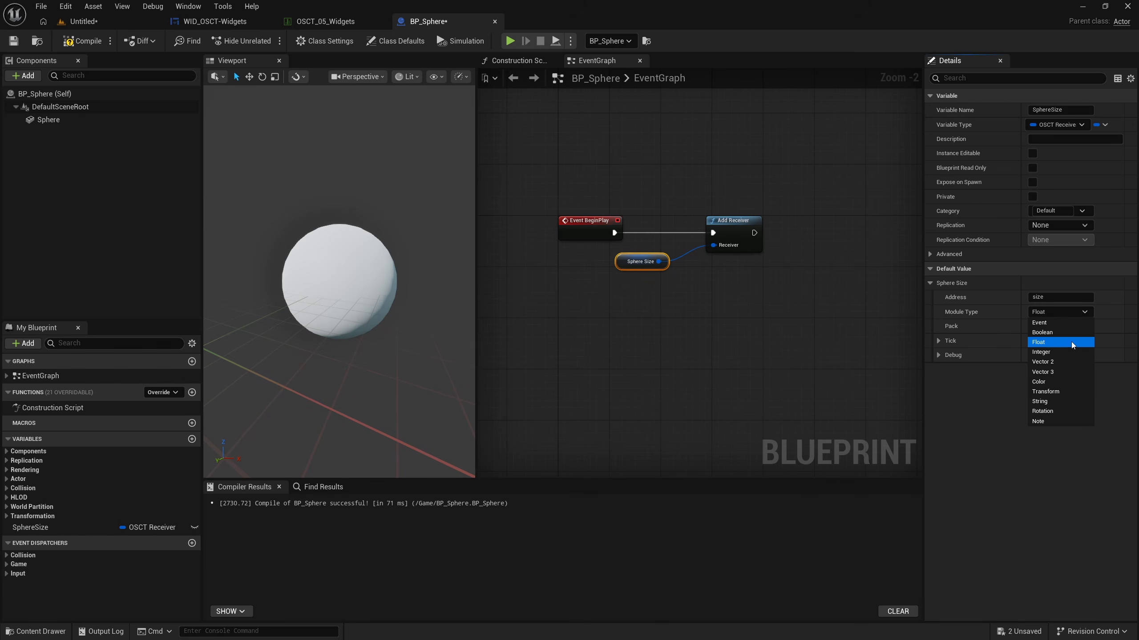
click(1031, 342)
click(939, 341)
click(941, 398)
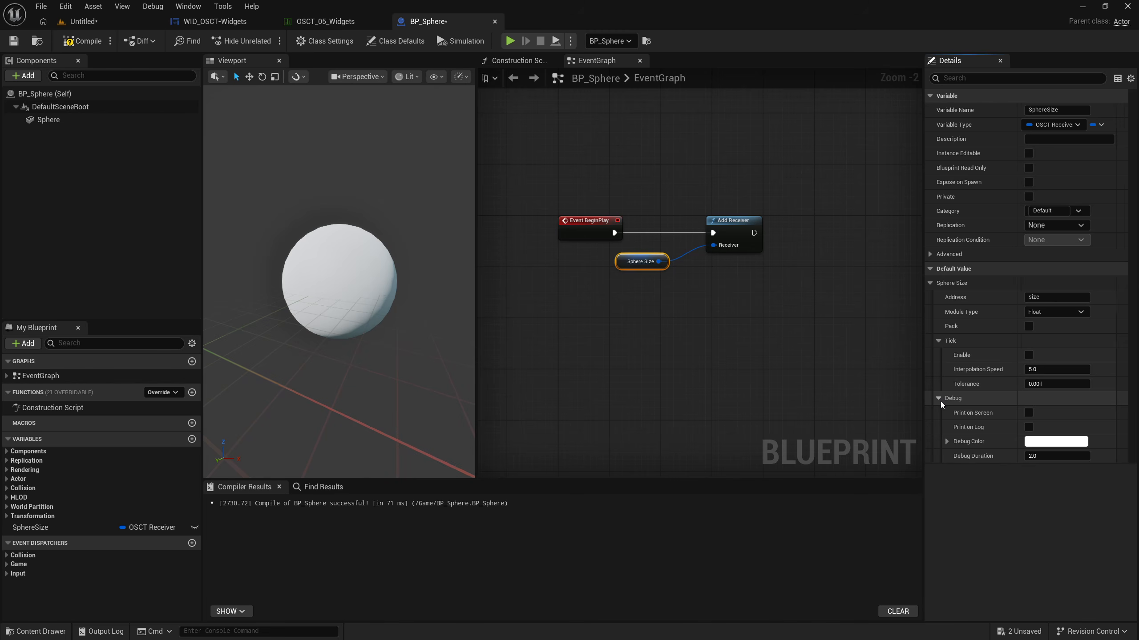
click(1033, 355)
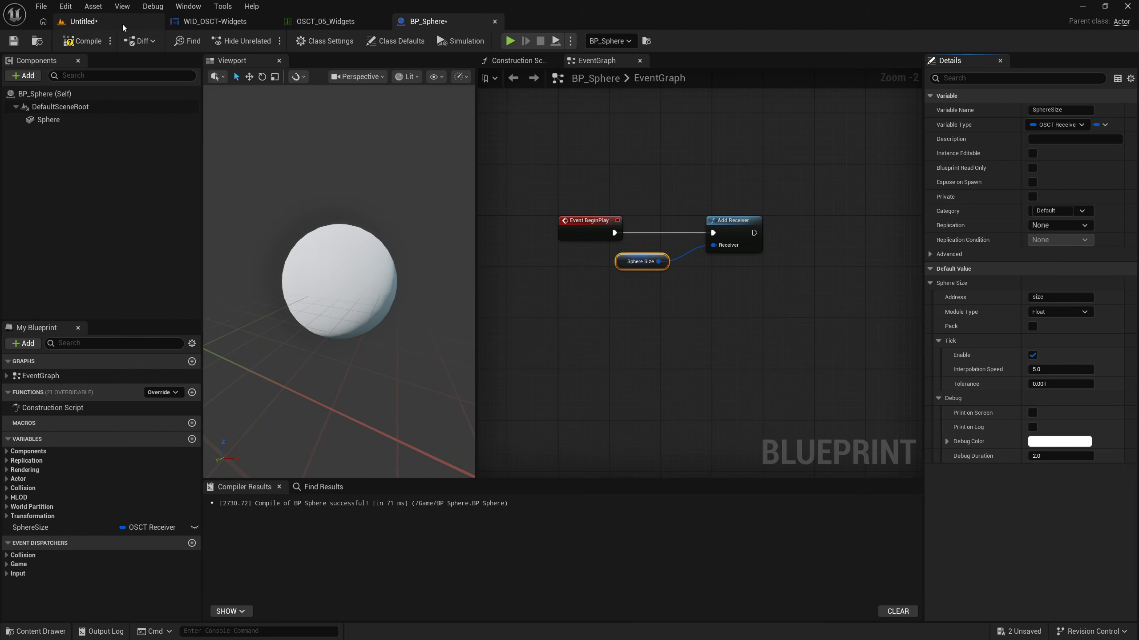
Step: Save BP_Sphere from the level editor and cancel saving the untitled level
click(85, 22)
key(ctrl+s)
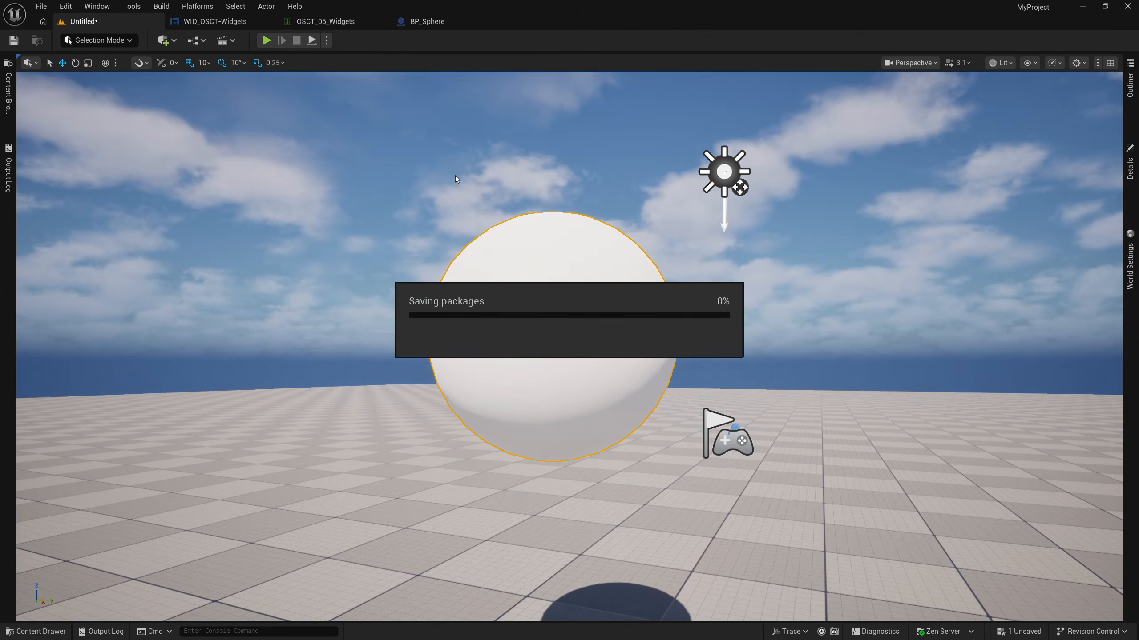
click(793, 457)
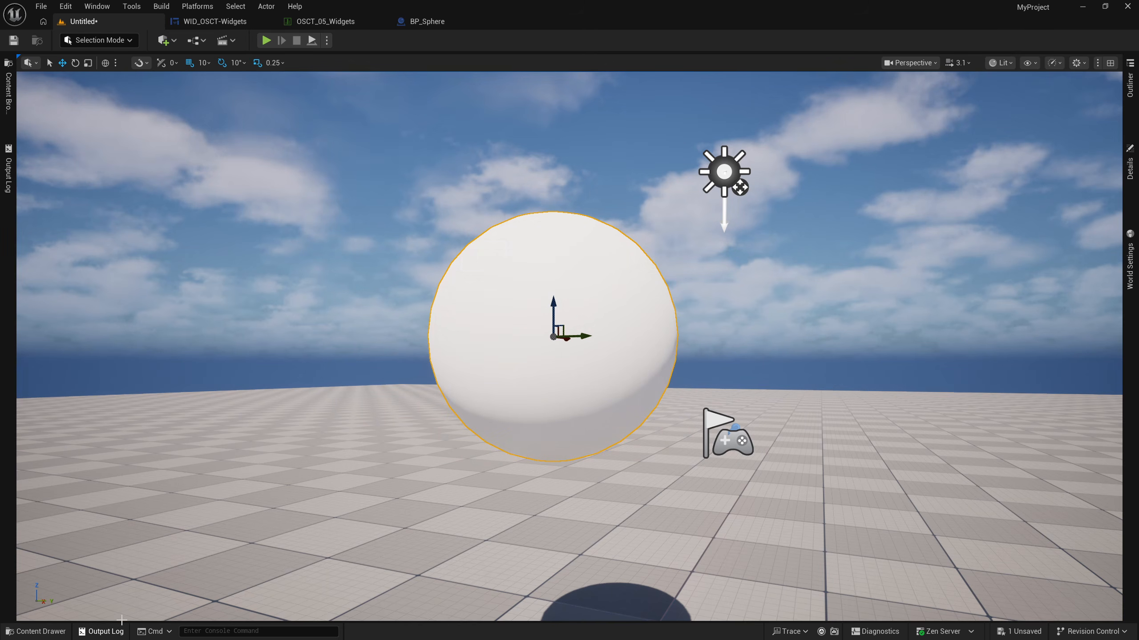
Step: Restore the docked level editor layout with the Output Log below the viewport, and widen the viewport slightly
click(91, 6)
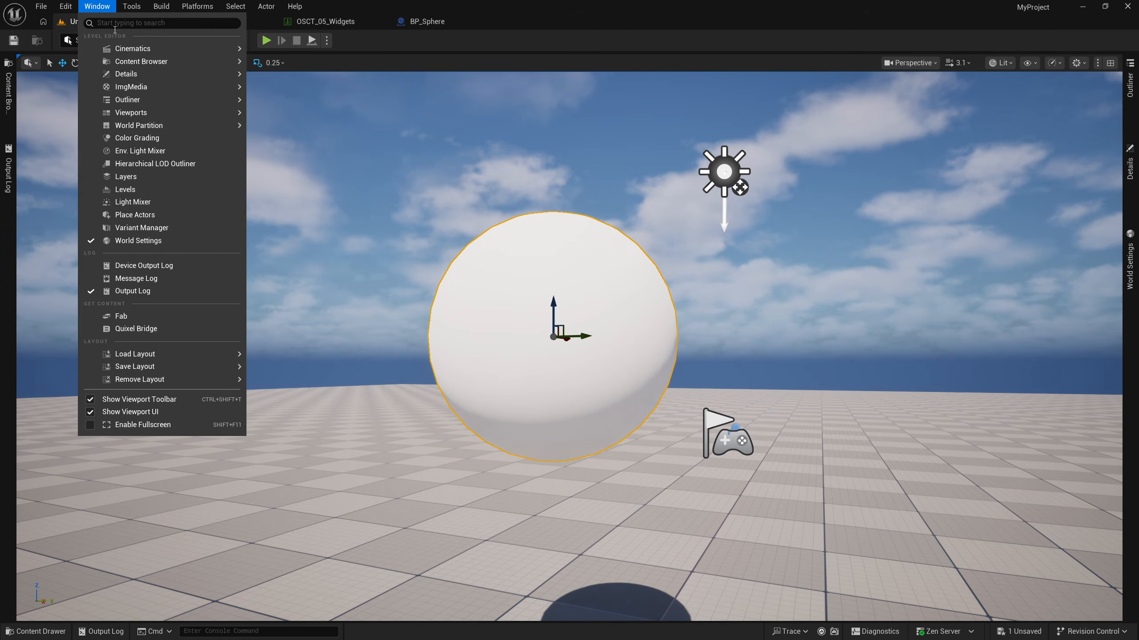
click(110, 632)
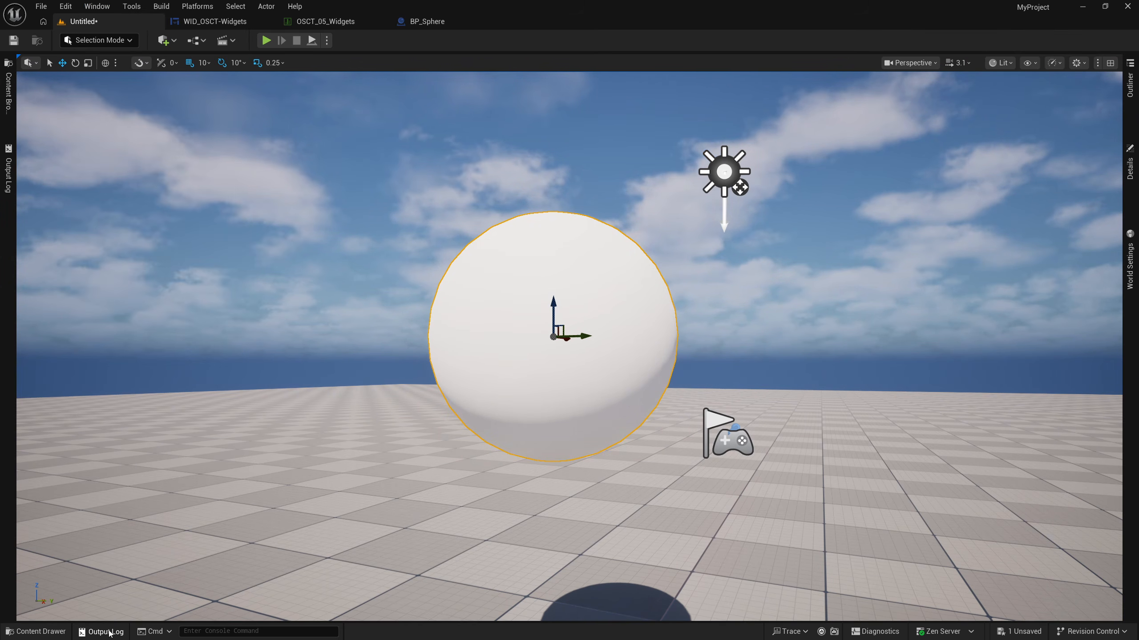
click(110, 631)
click(109, 632)
click(110, 631)
click(109, 632)
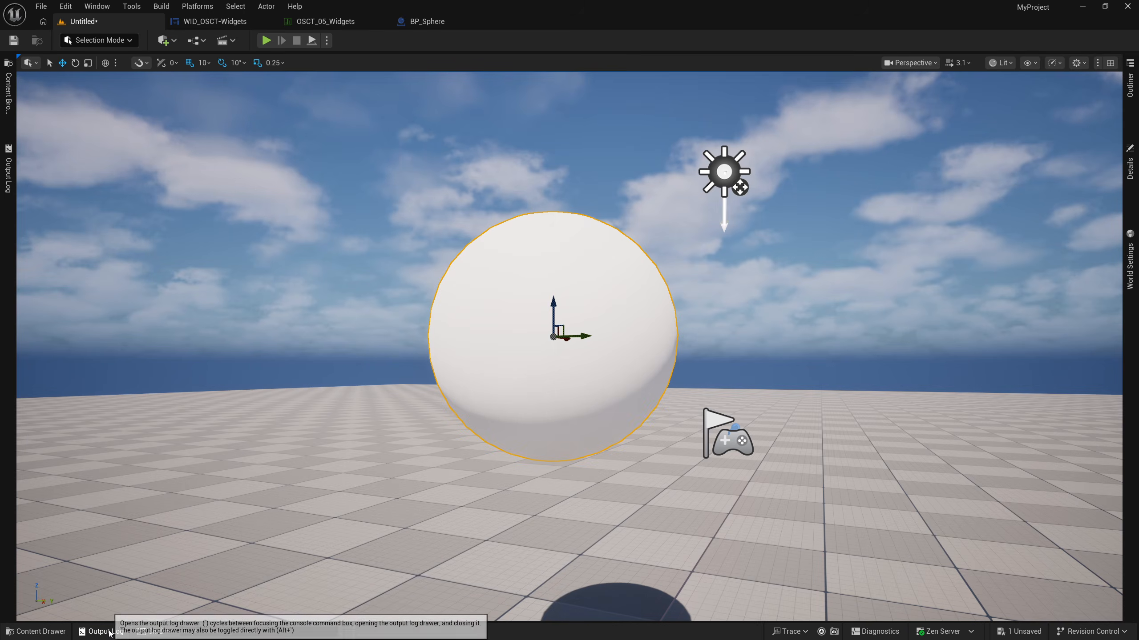
right_drag(778, 264, 779, 264)
key(F10)
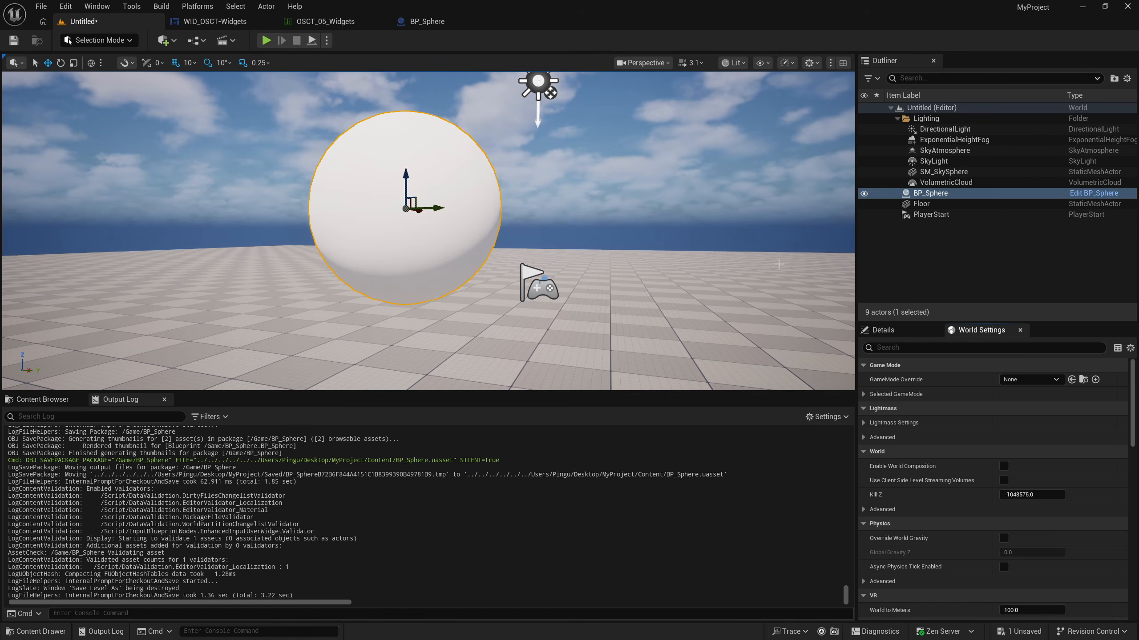
drag(856, 269, 880, 269)
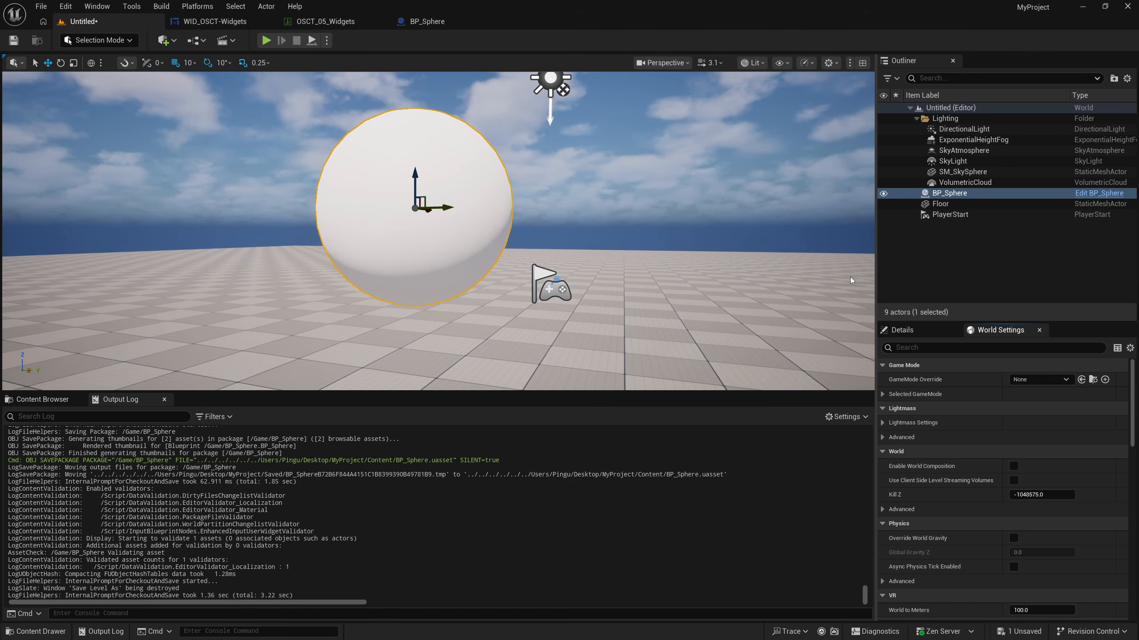
Step: Clear the Output Log, play the level, and examine the new log entries for OSCToolset messages
right_click(362, 502)
click(448, 512)
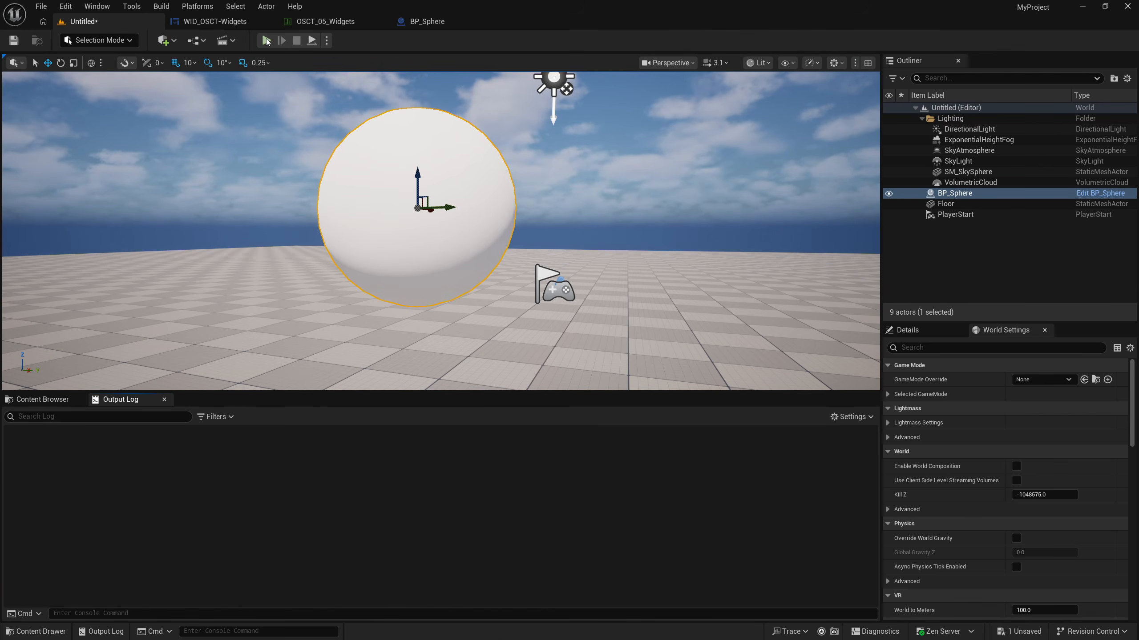
click(266, 41)
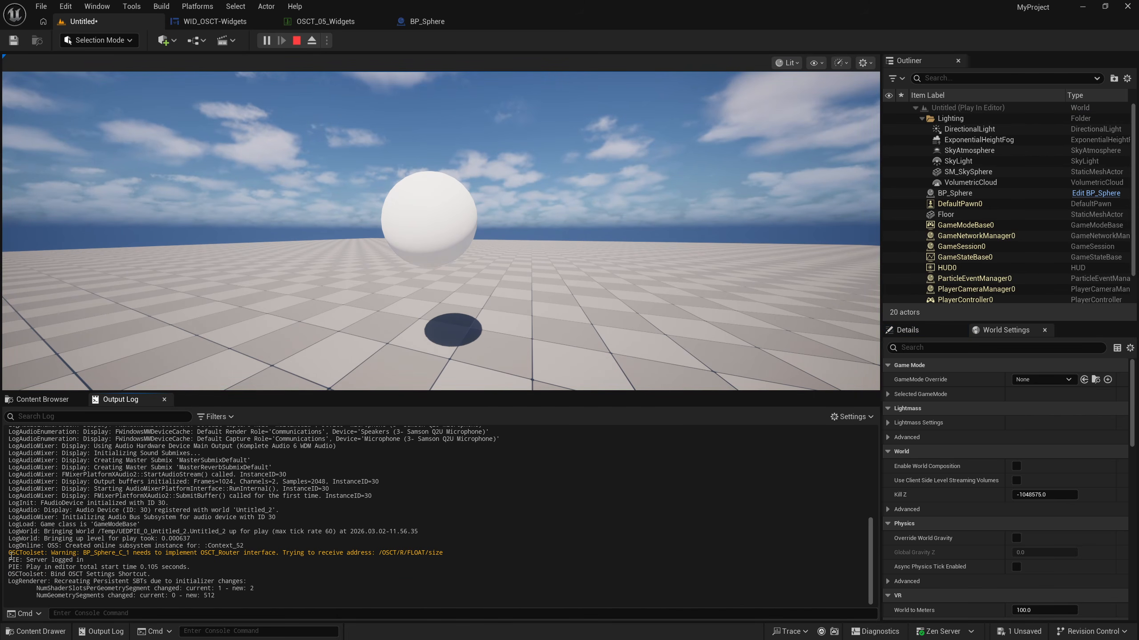
drag(9, 555, 175, 554)
click(175, 554)
scroll(146, 493, up, 3)
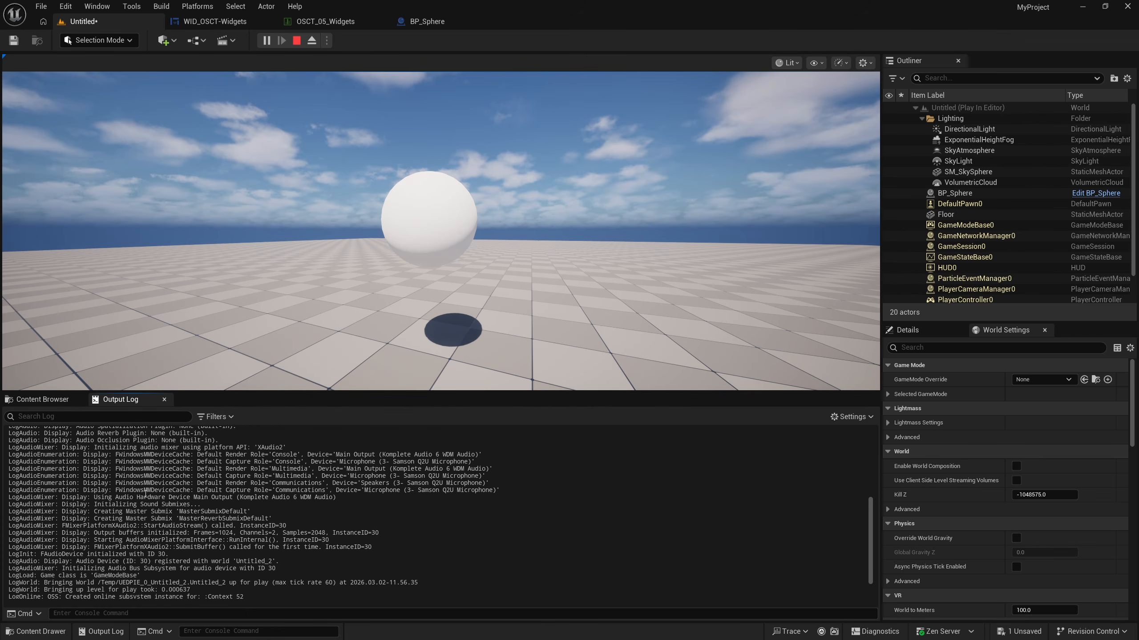
scroll(146, 493, down, 3)
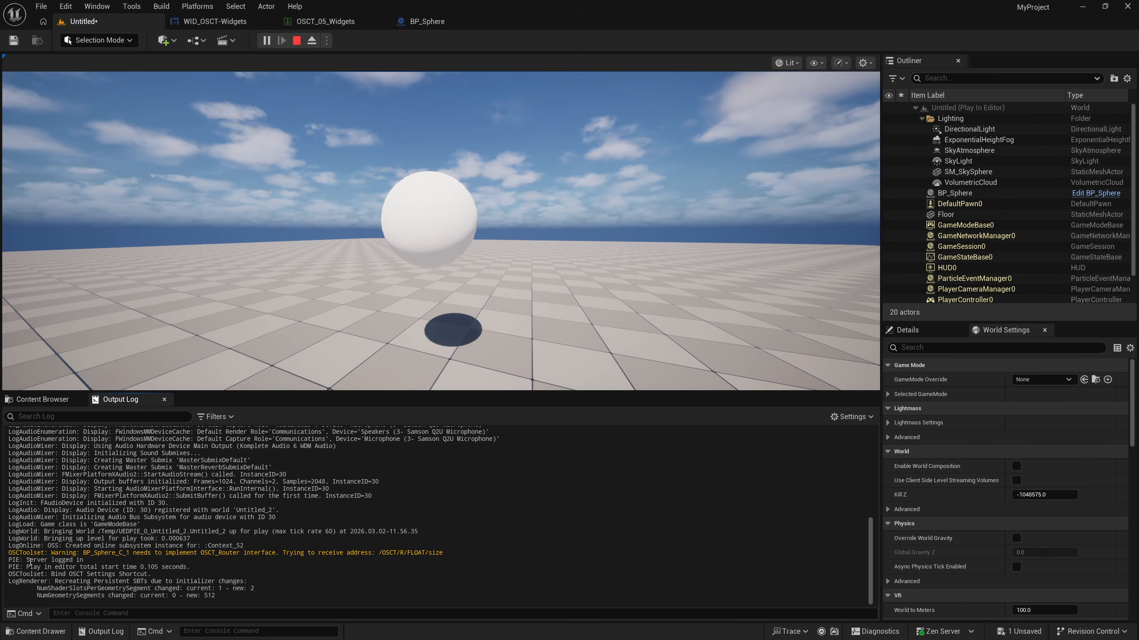
Step: Filter the Output Log to only the OSCToolset category and read the warning about BP_Sphere
click(215, 416)
click(207, 503)
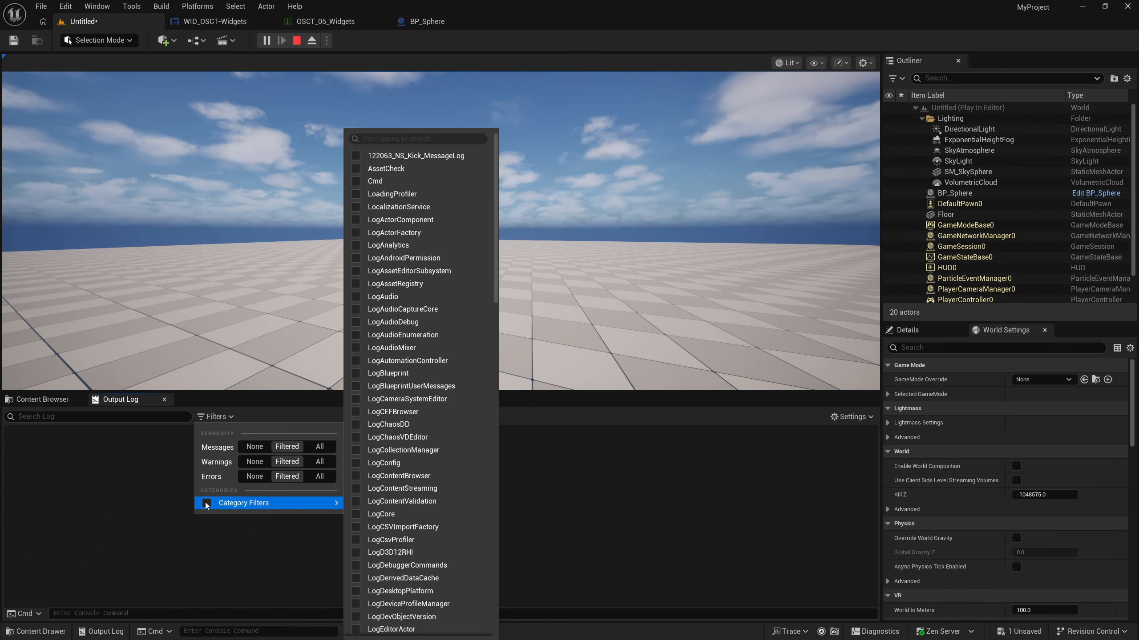
scroll(428, 509, down, 10)
scroll(428, 515, down, 5)
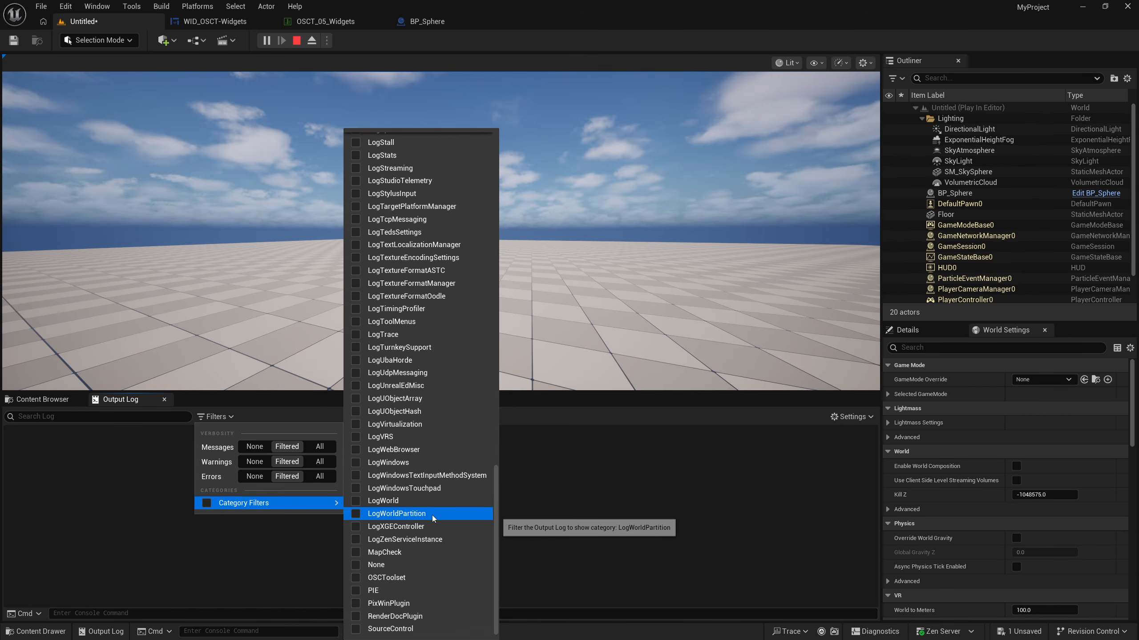
click(407, 576)
drag(155, 478, 6, 433)
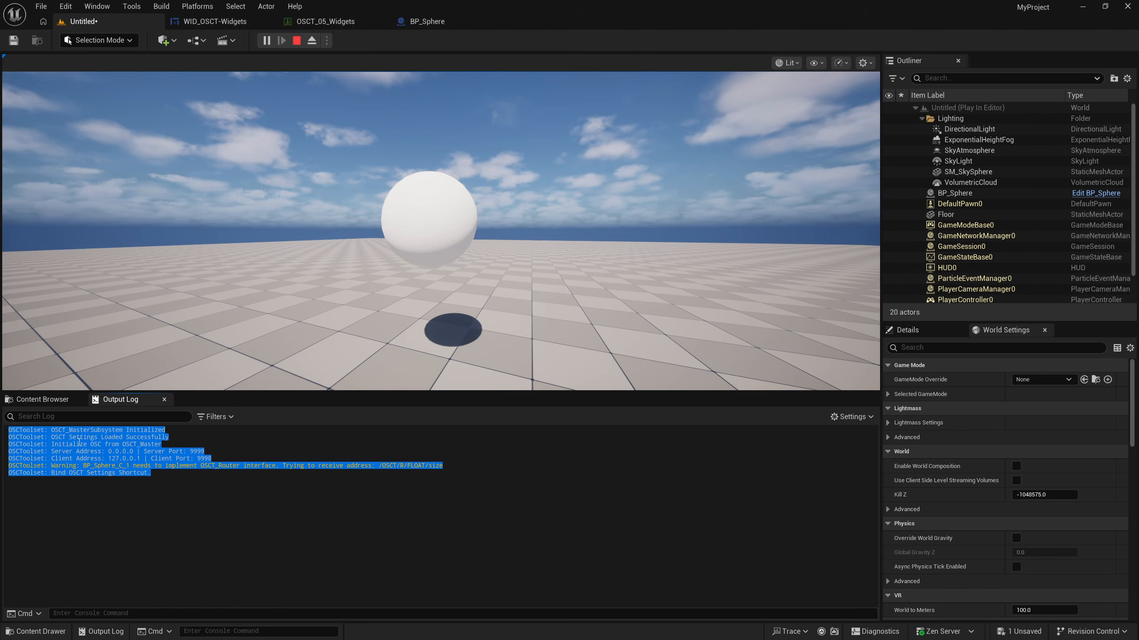
double_click(211, 466)
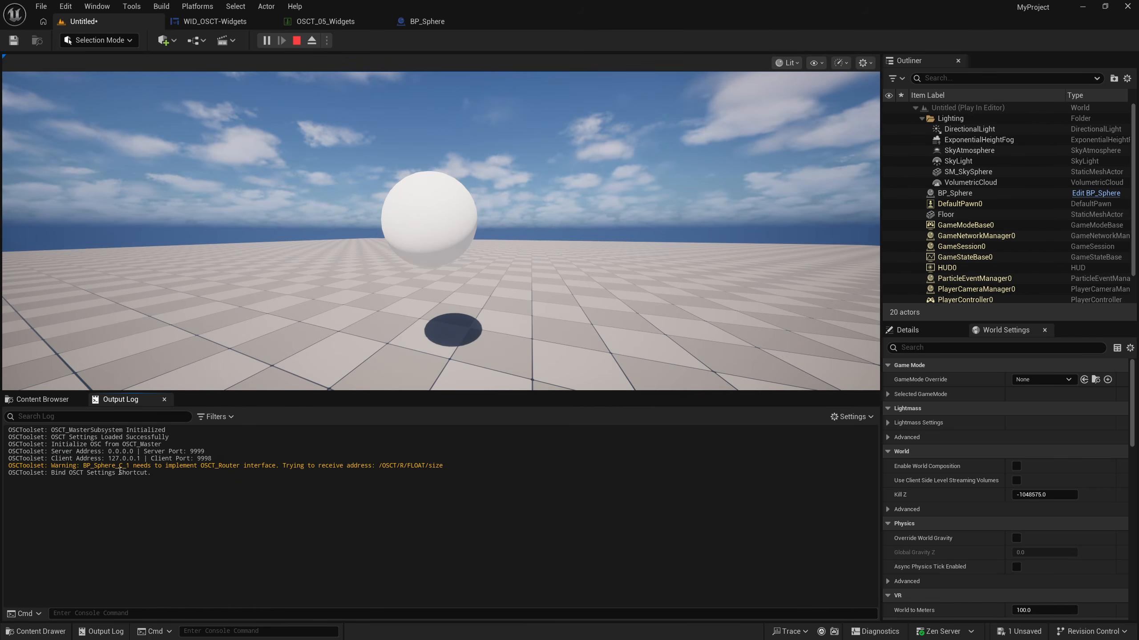
triple_click(101, 466)
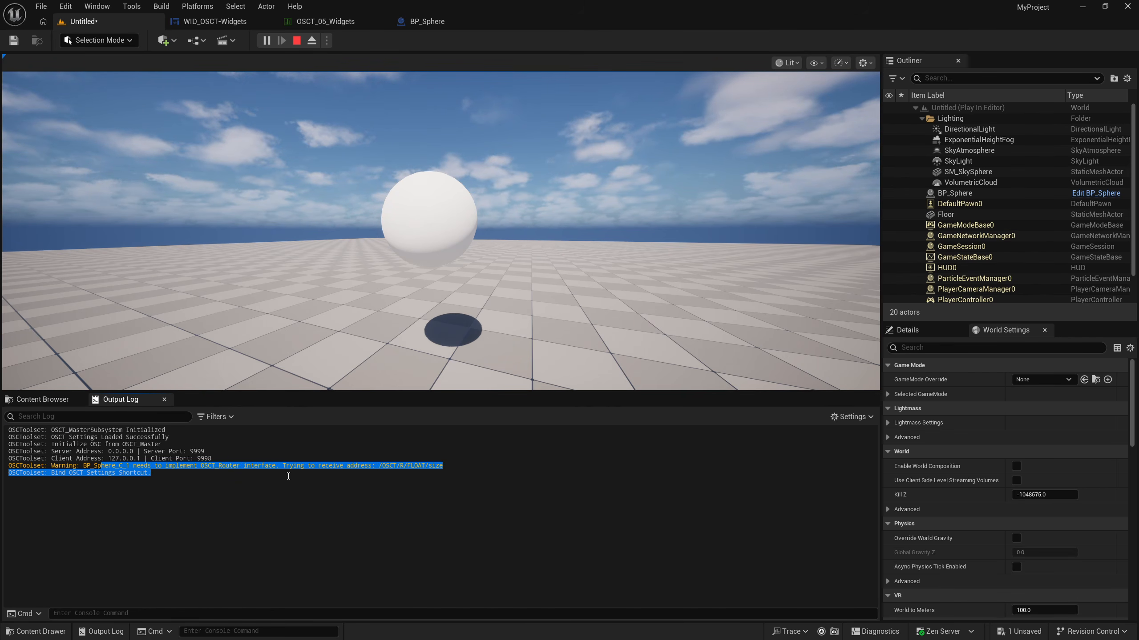
click(198, 466)
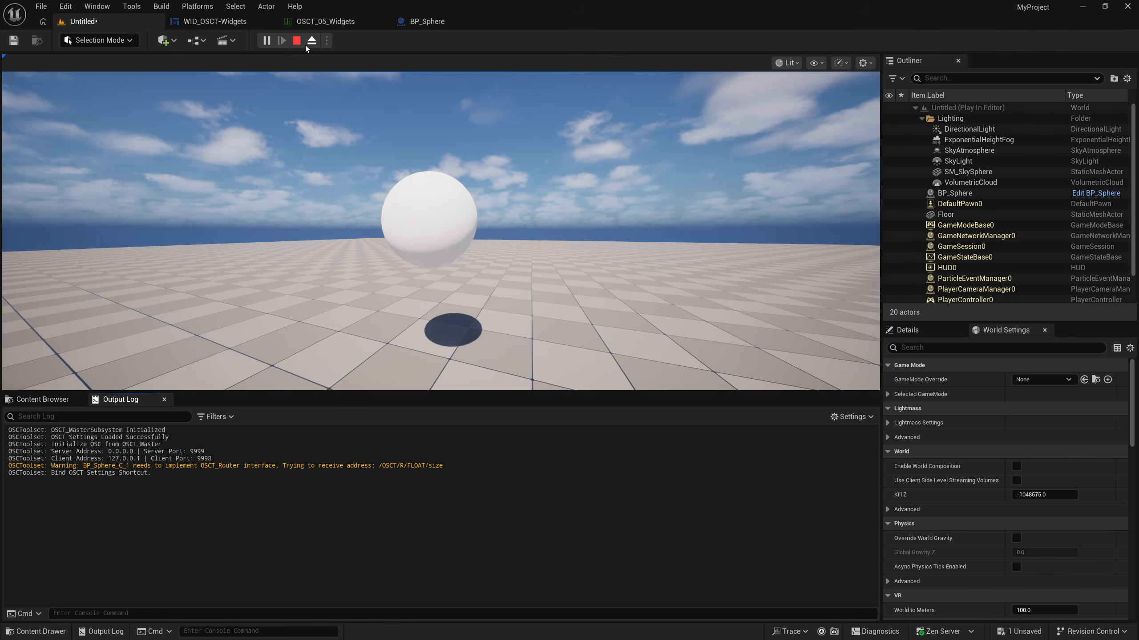
Step: Stop the play session and return to BP_Sphere's event graph
click(297, 41)
click(316, 146)
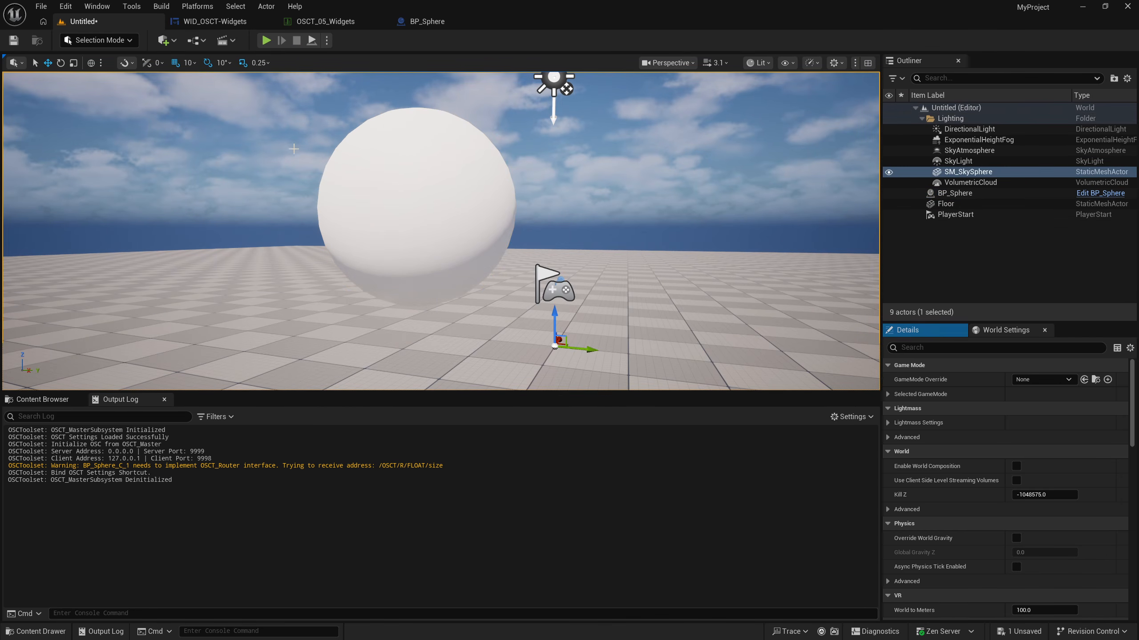
click(438, 20)
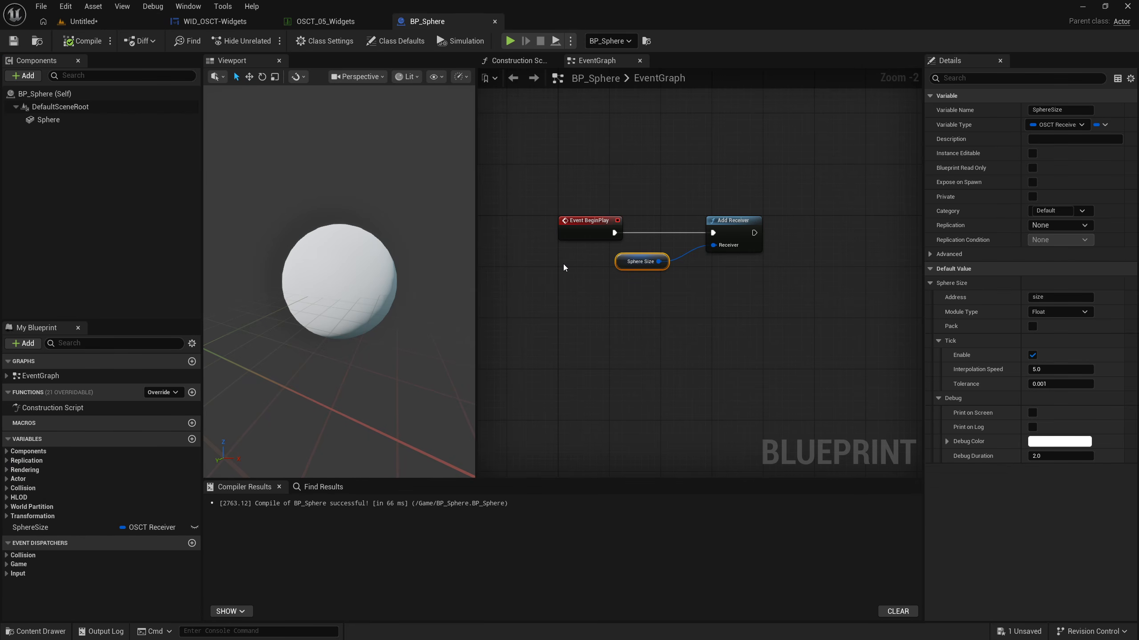
click(549, 277)
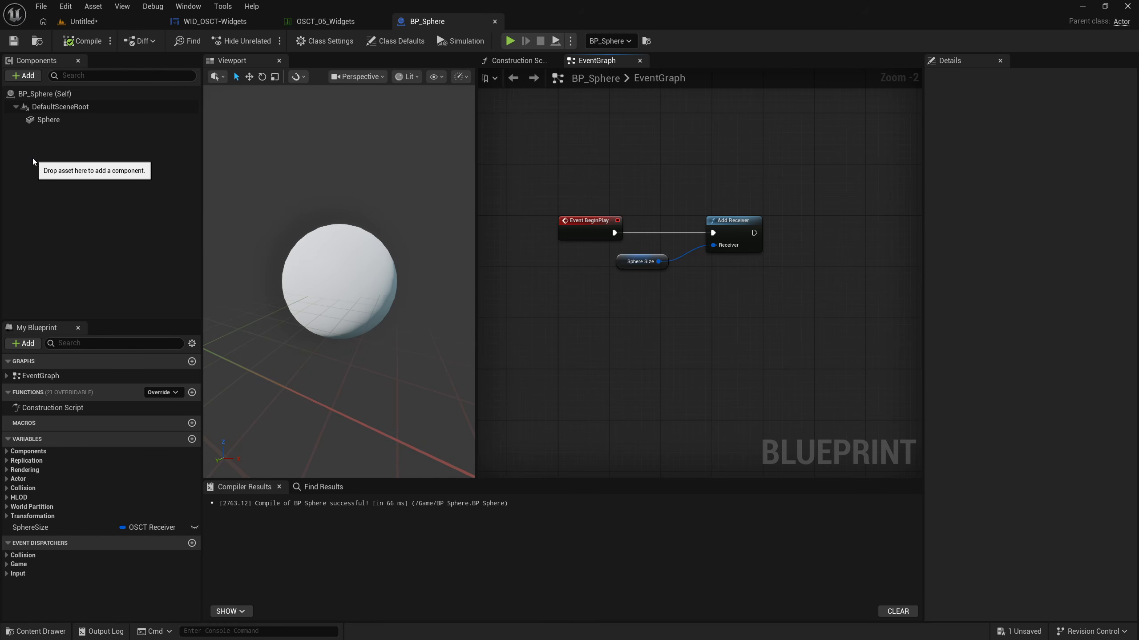
Step: Add the OSCT_Router interface to BP_Sphere's implemented interfaces in the class settings
click(311, 42)
click(1042, 326)
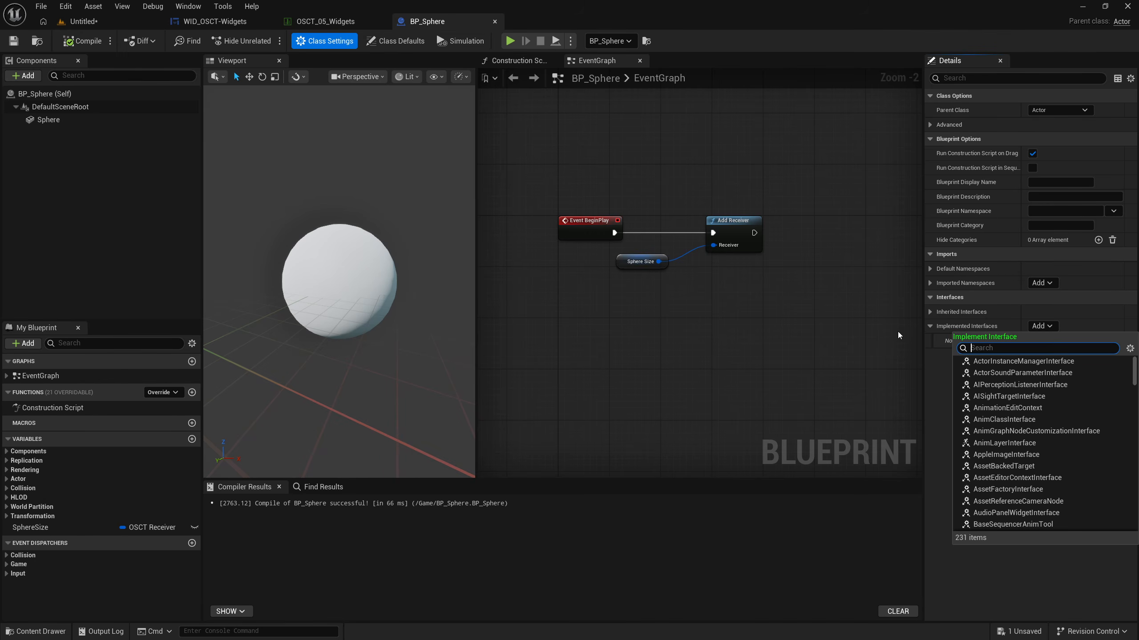
click(1054, 326)
click(1042, 326)
text(router)
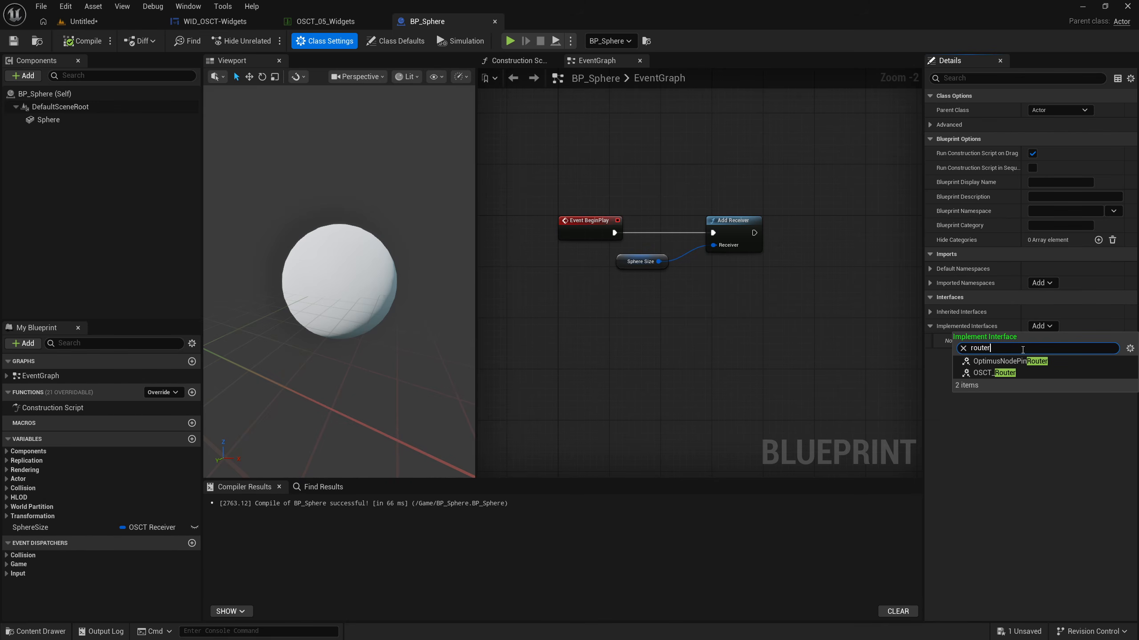
click(998, 374)
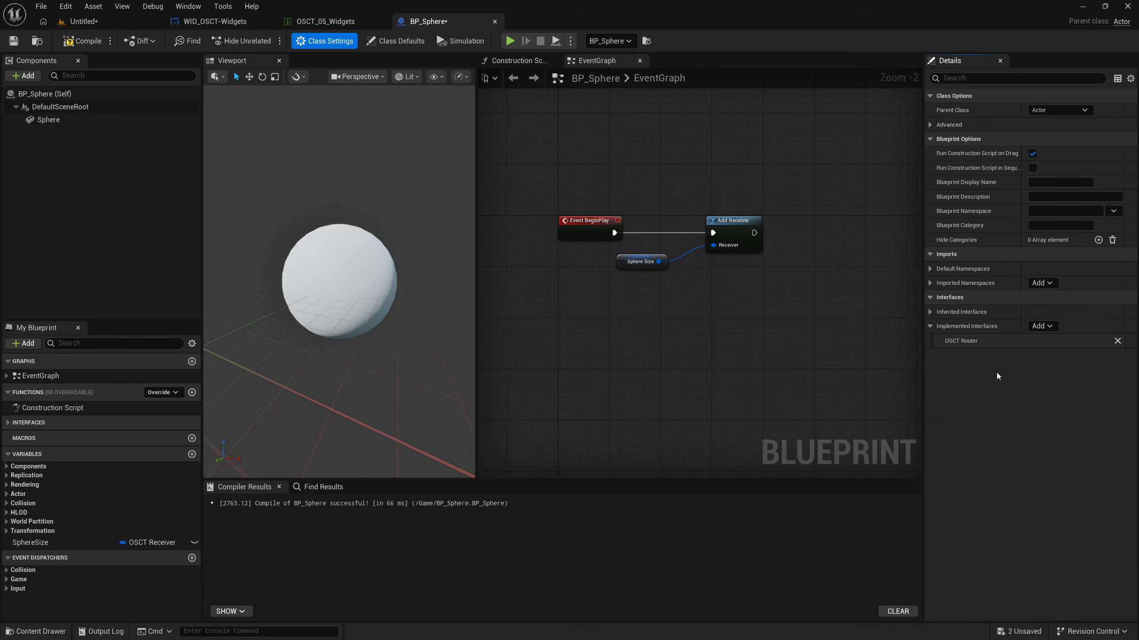
Step: Expand the OSCToolset Receivers interface functions down to the Float group, checking the SphereSize variable's module type
click(8, 426)
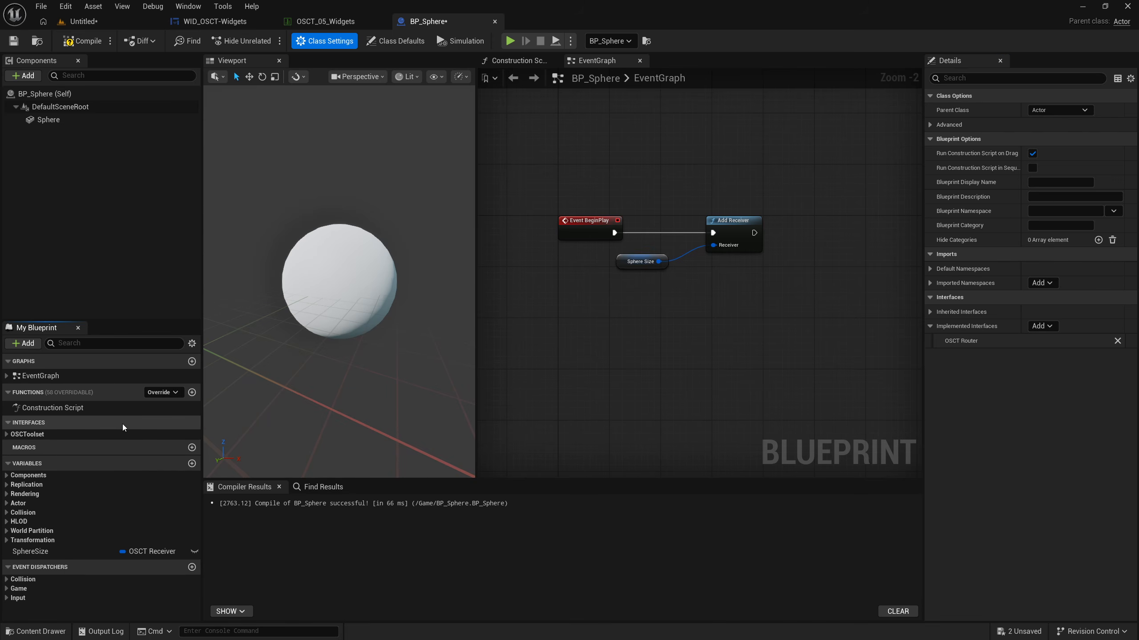
click(6, 435)
click(12, 453)
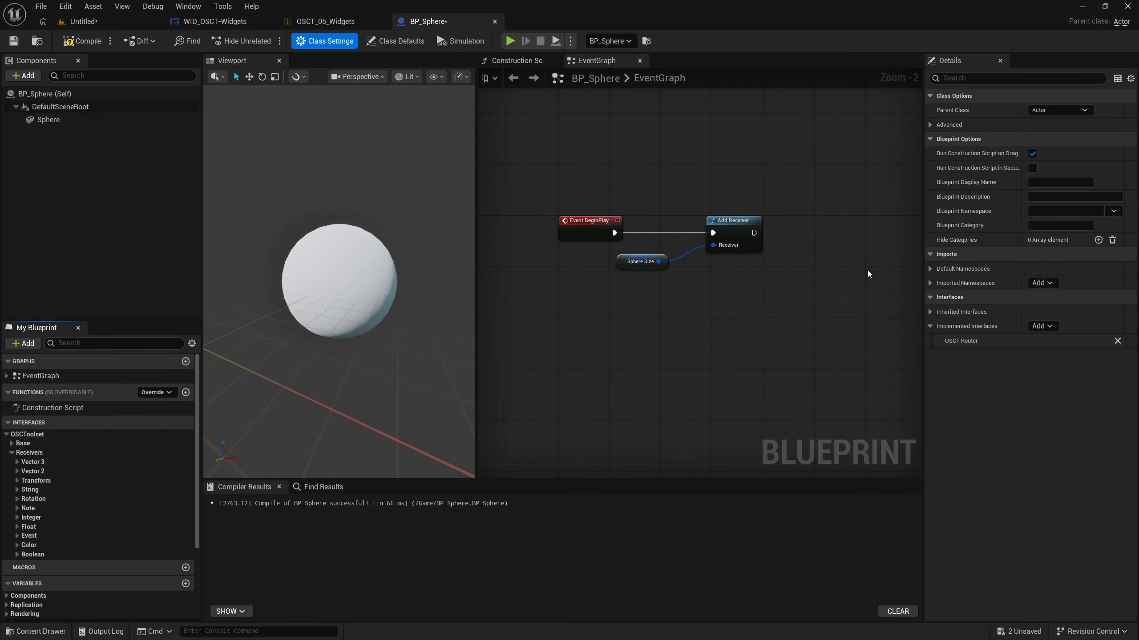
click(638, 261)
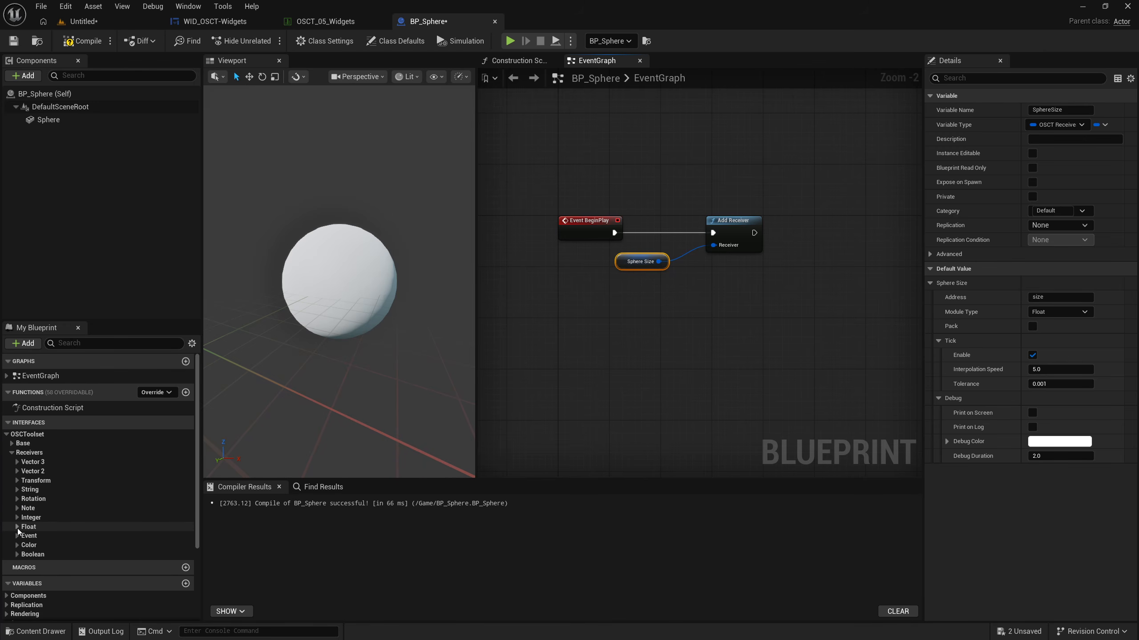
click(18, 528)
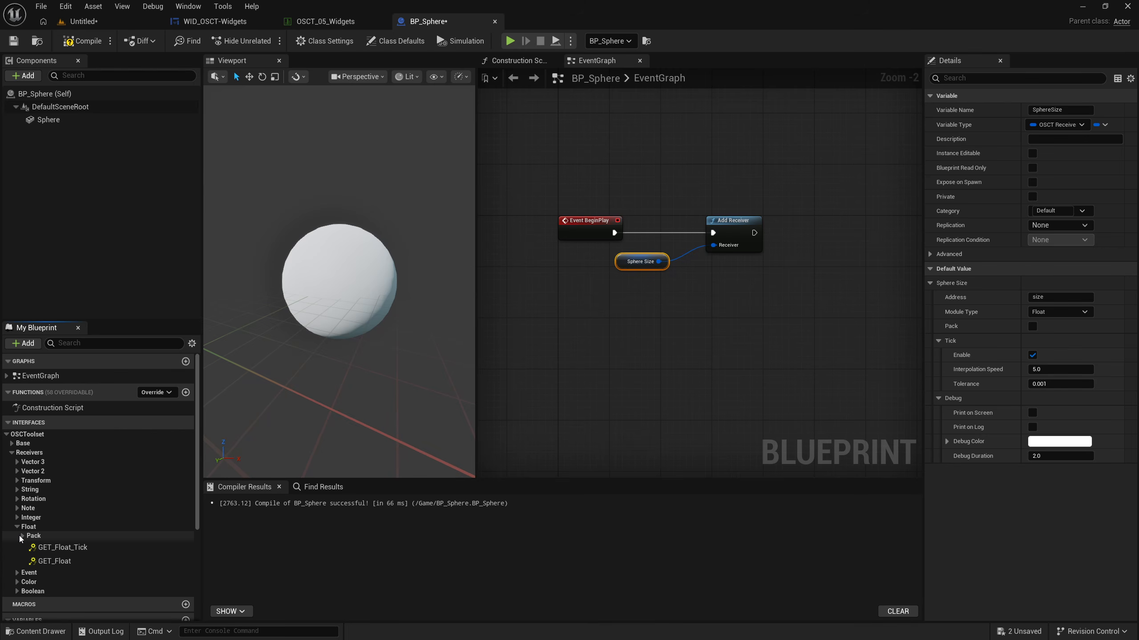
Step: Implement the GET_Float and GET_Float_Tick interface events in BP_Sphere's event graph
click(20, 562)
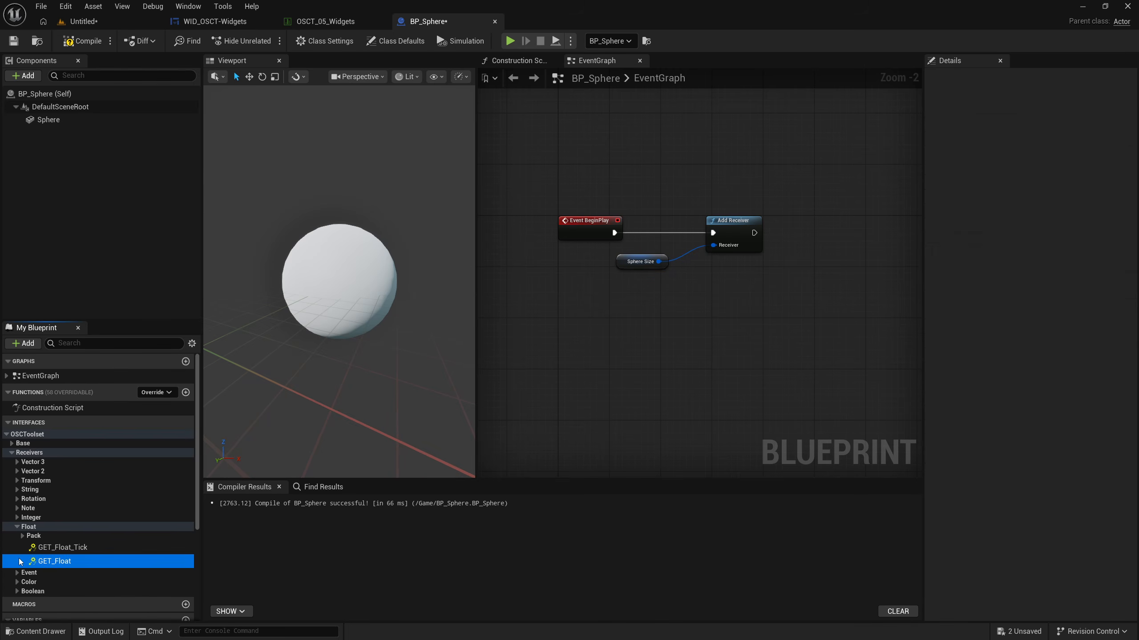
double_click(66, 563)
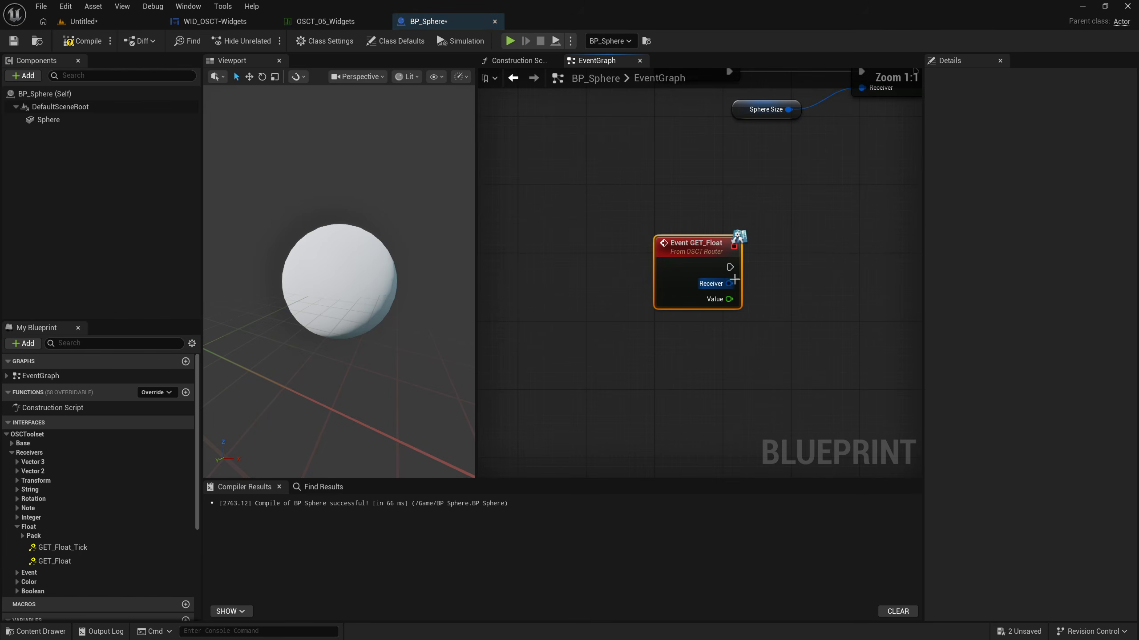
drag(702, 273, 702, 290)
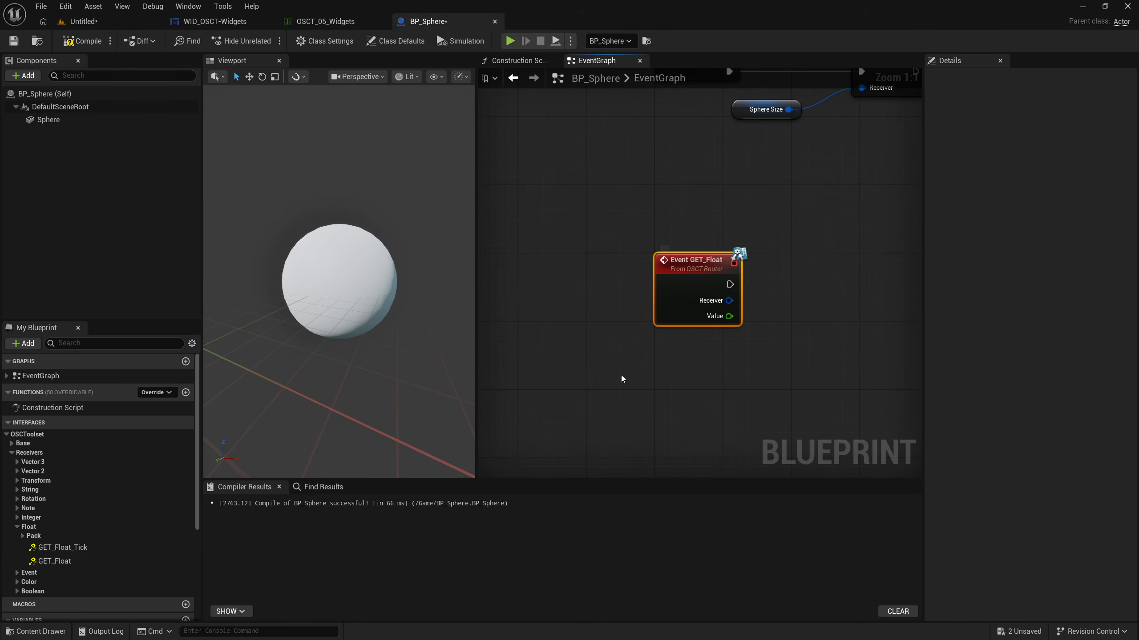
click(65, 550)
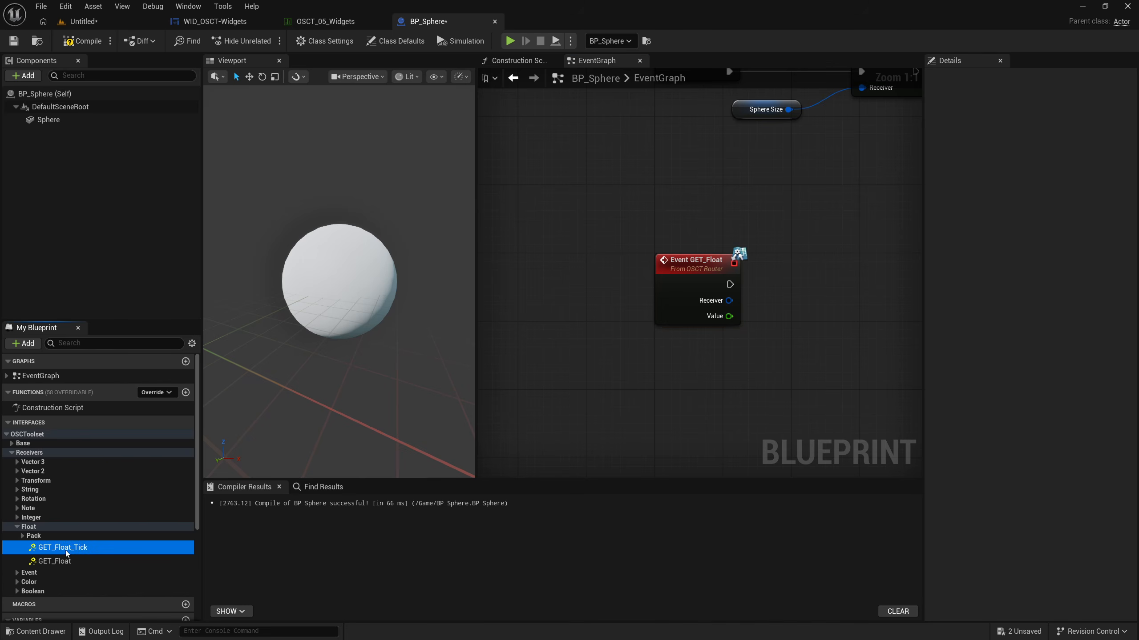
double_click(66, 548)
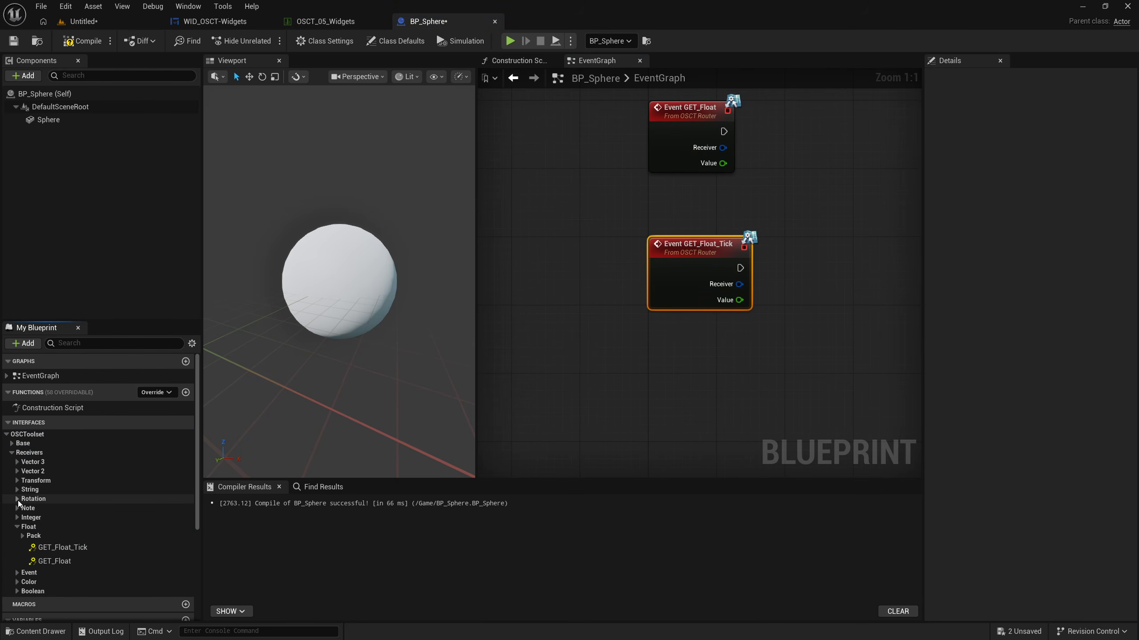
Step: Examine the Rotation receiver functions and the SphereSize variable's default values in BP_Sphere
click(18, 499)
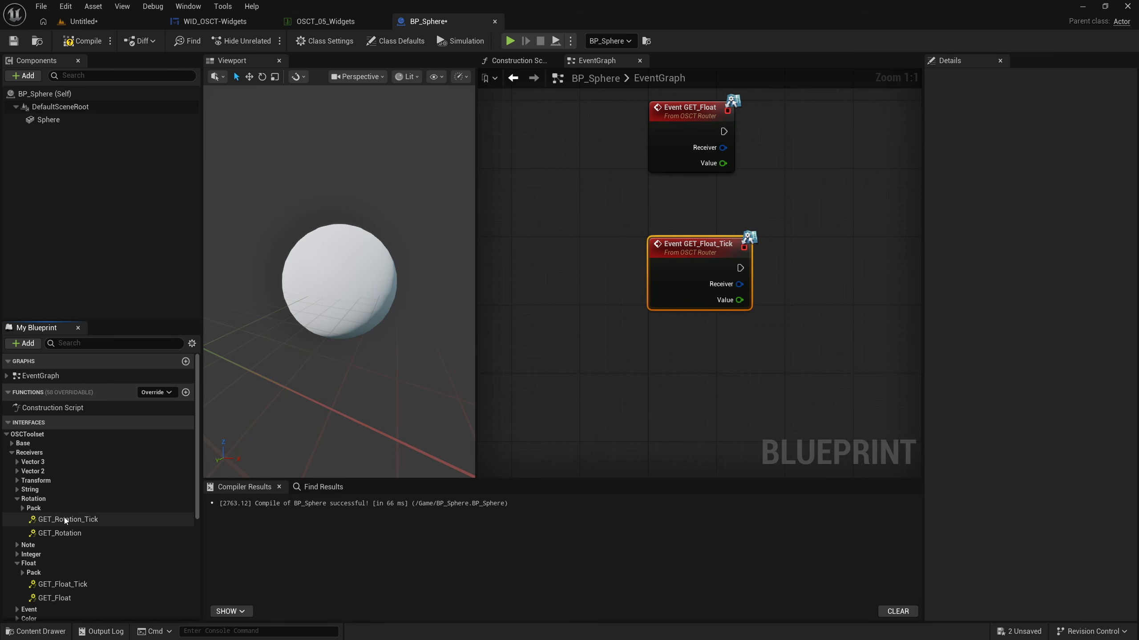
click(18, 498)
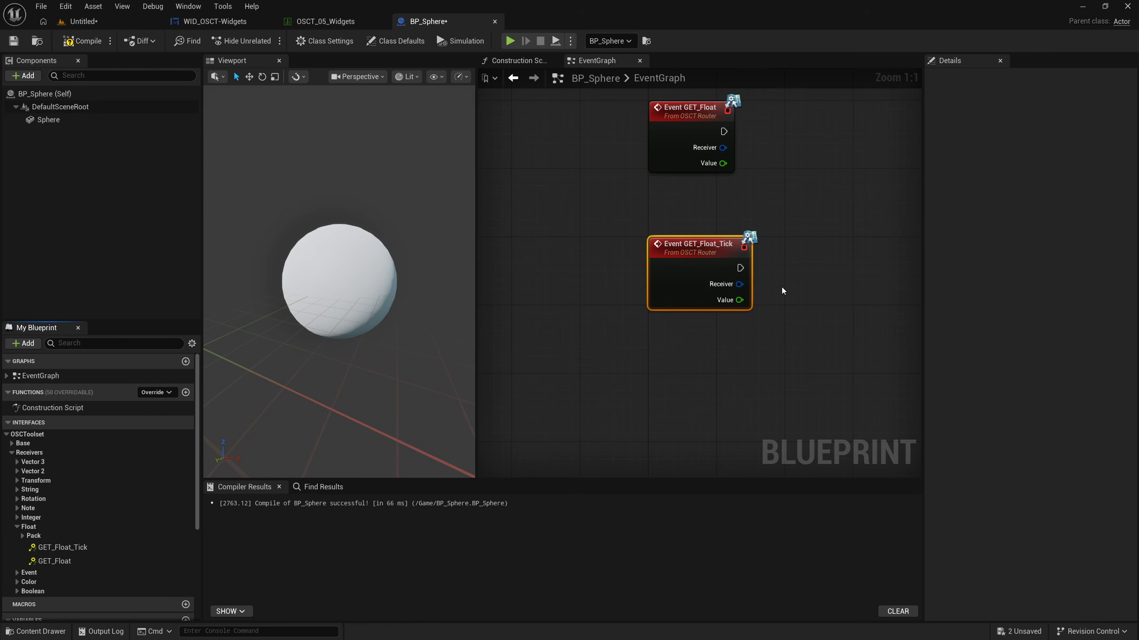
right_drag(785, 246, 705, 379)
right_drag(712, 231, 699, 309)
drag(699, 223, 646, 164)
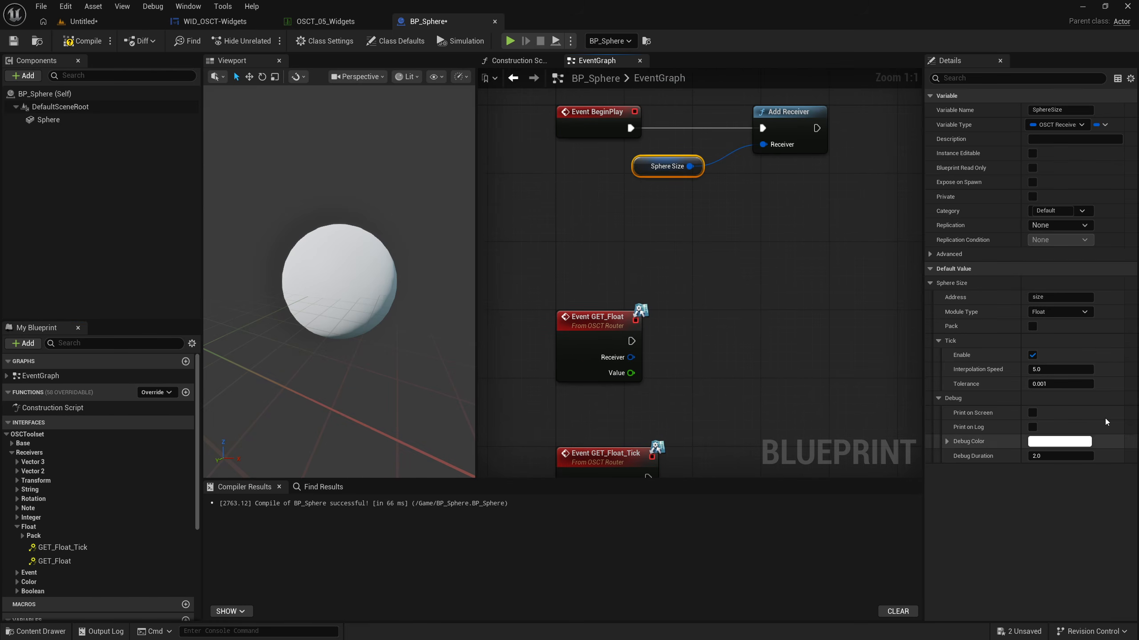
Step: Rearrange the event nodes below BeginPlay so that GET_Float_Tick sits above GET_Float
click(699, 391)
right_drag(698, 391, 671, 284)
drag(678, 423, 491, 245)
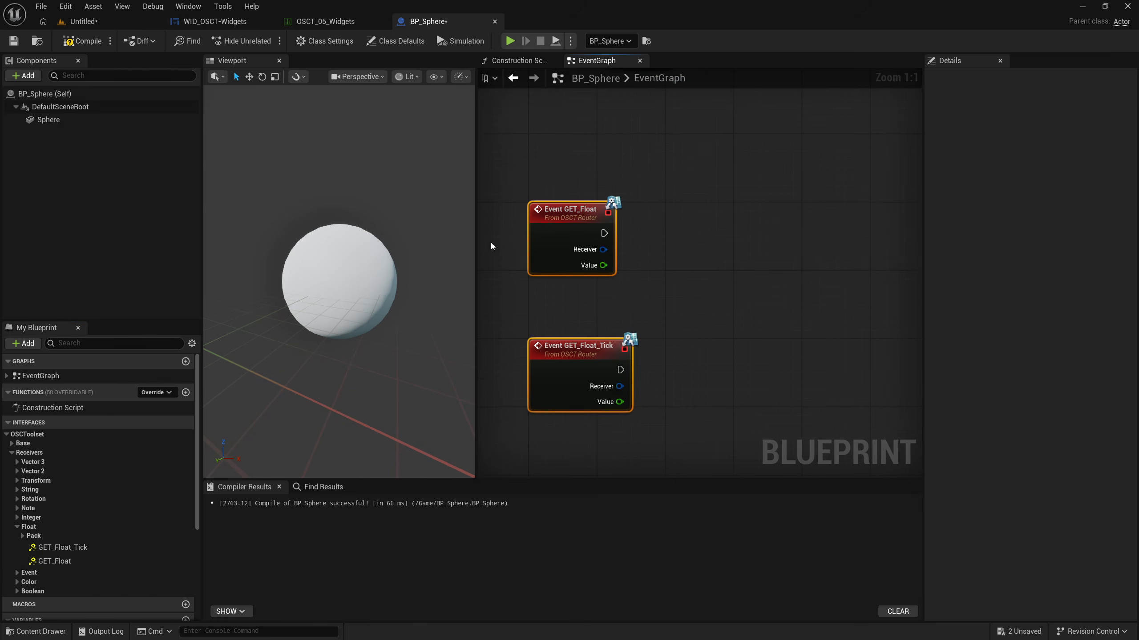
click(534, 317)
drag(551, 389, 554, 167)
drag(560, 250, 557, 380)
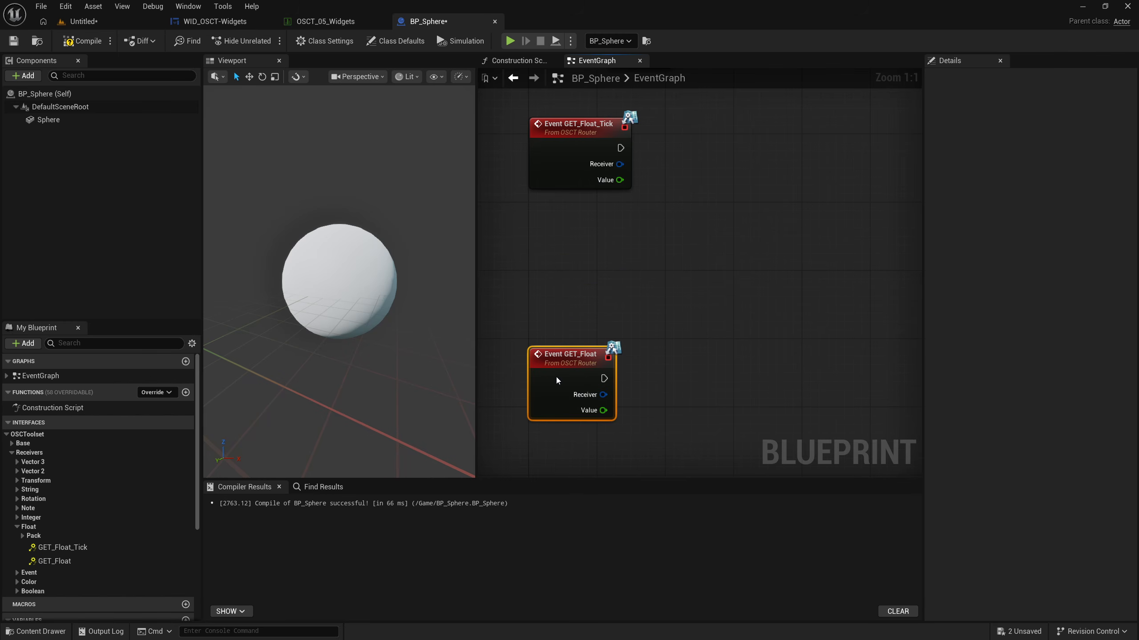
drag(571, 162, 571, 243)
scroll(702, 179, down, 3)
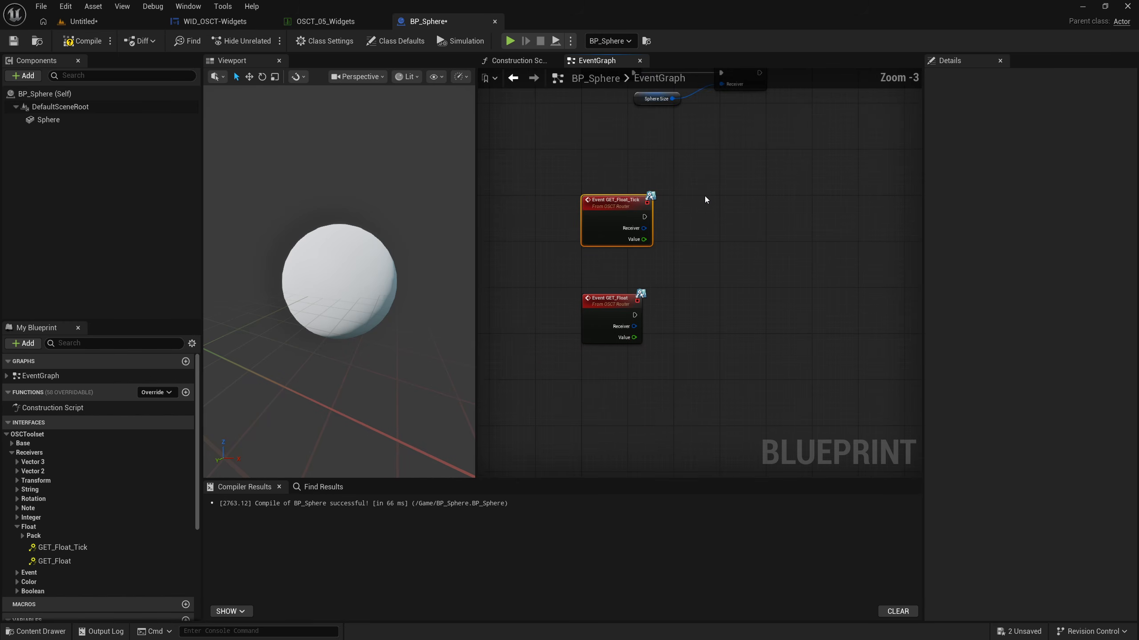
Step: Add a Sphere component reference to the event graph and connect it to a new Set World Scale 3D node
right_drag(704, 196, 688, 303)
click(688, 306)
drag(48, 119, 683, 305)
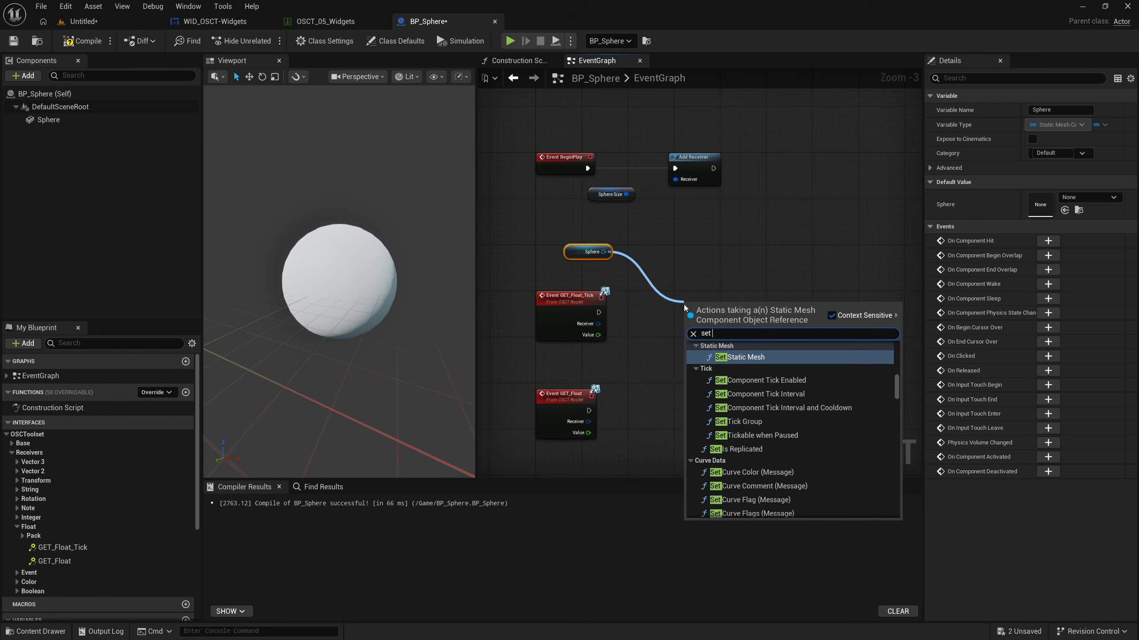
text(set scale)
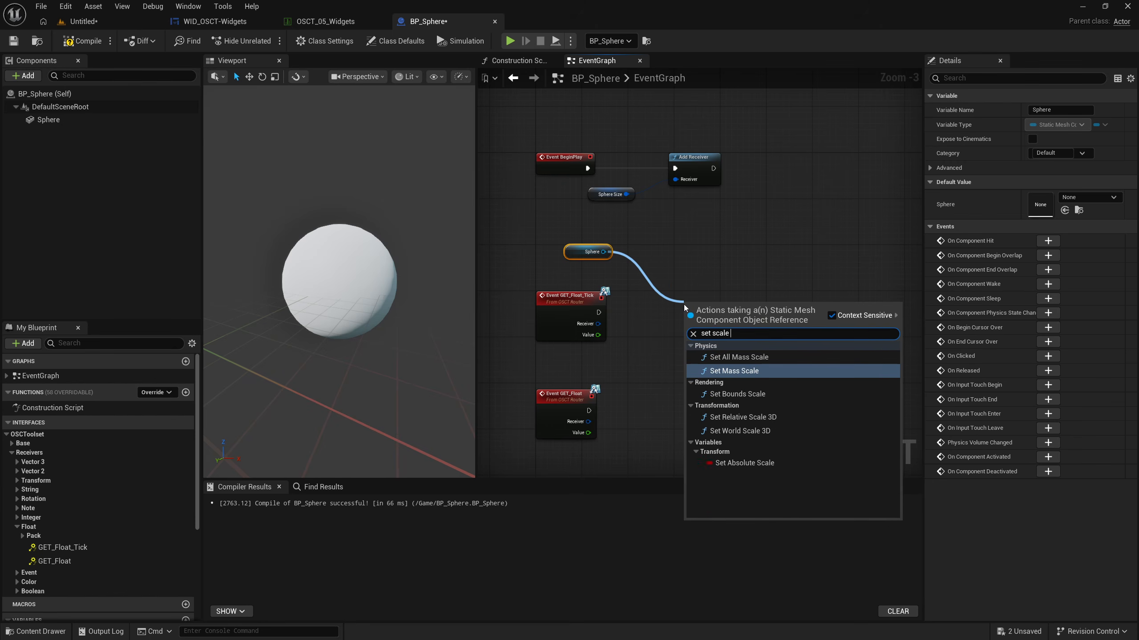
key(Down)
key(Down)
key(Down)
key(Return)
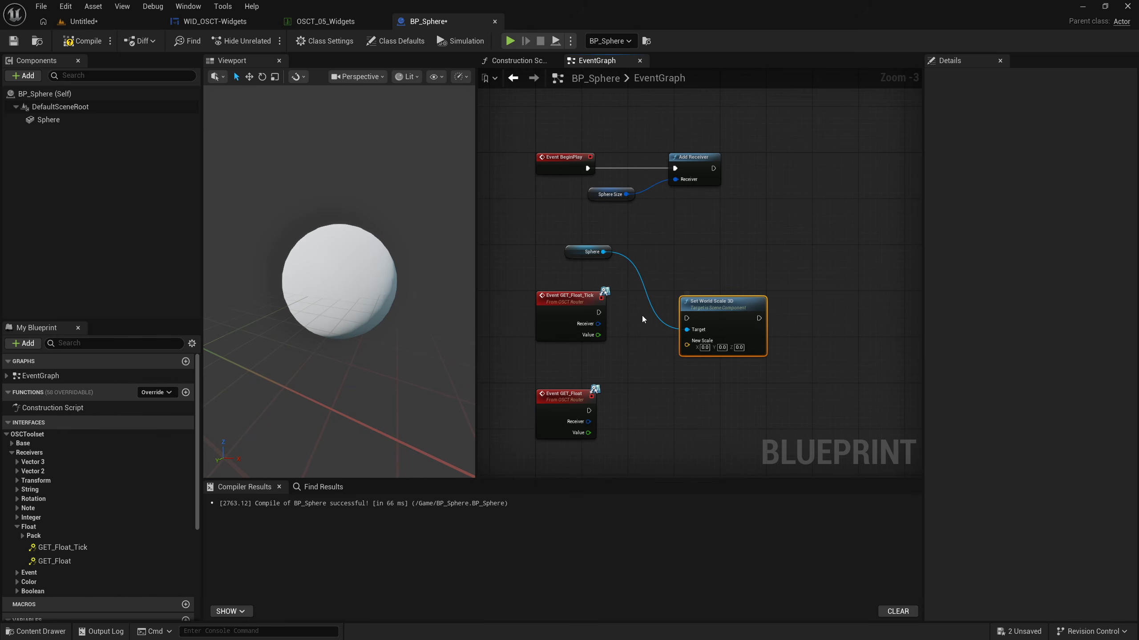
Step: Wire GET_Float_Tick's execution and Value outputs into Set World Scale 3D and its New Scale, then compile BP_Sphere
drag(595, 311, 599, 335)
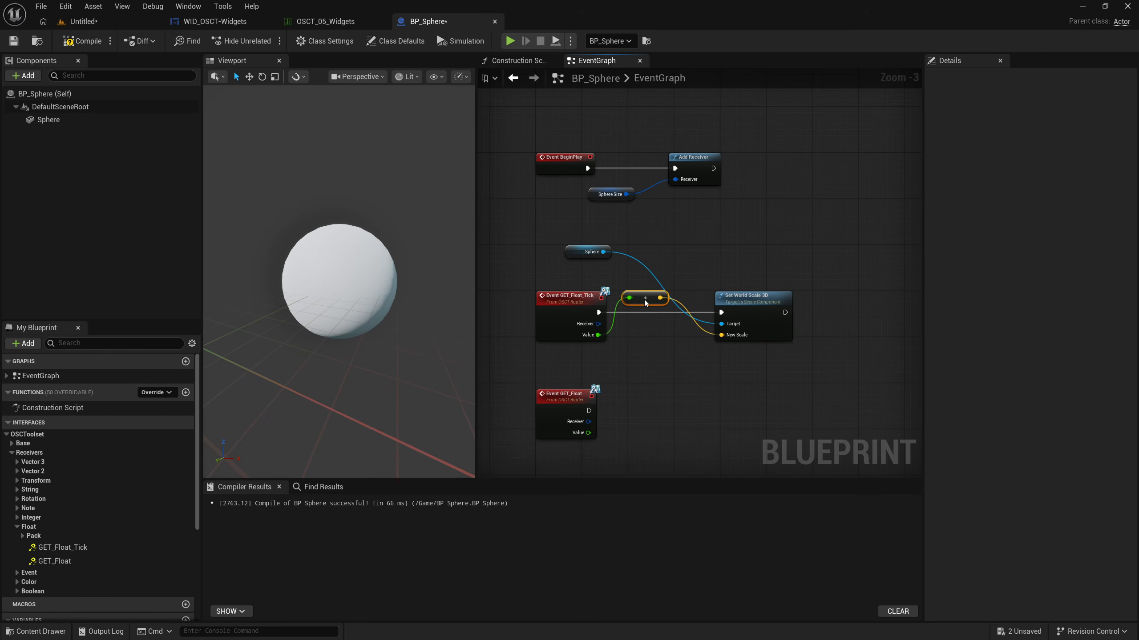
click(85, 43)
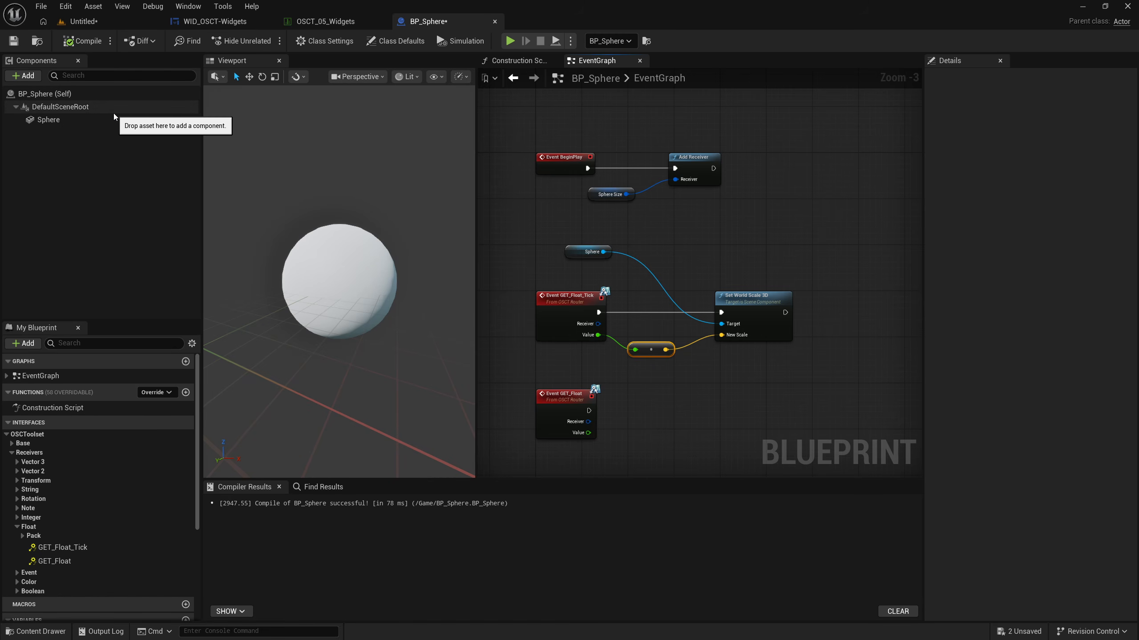
Step: Play the Untitled level and check the output log for the /OSCT/R/FLOAT/size receiver and its owner
click(95, 23)
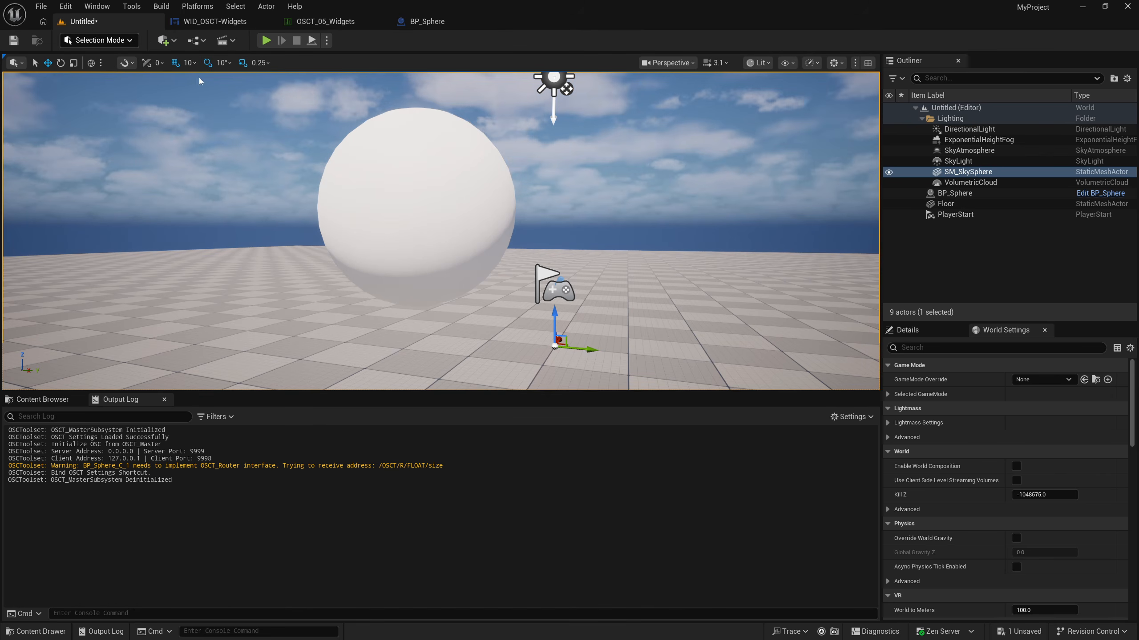
click(267, 40)
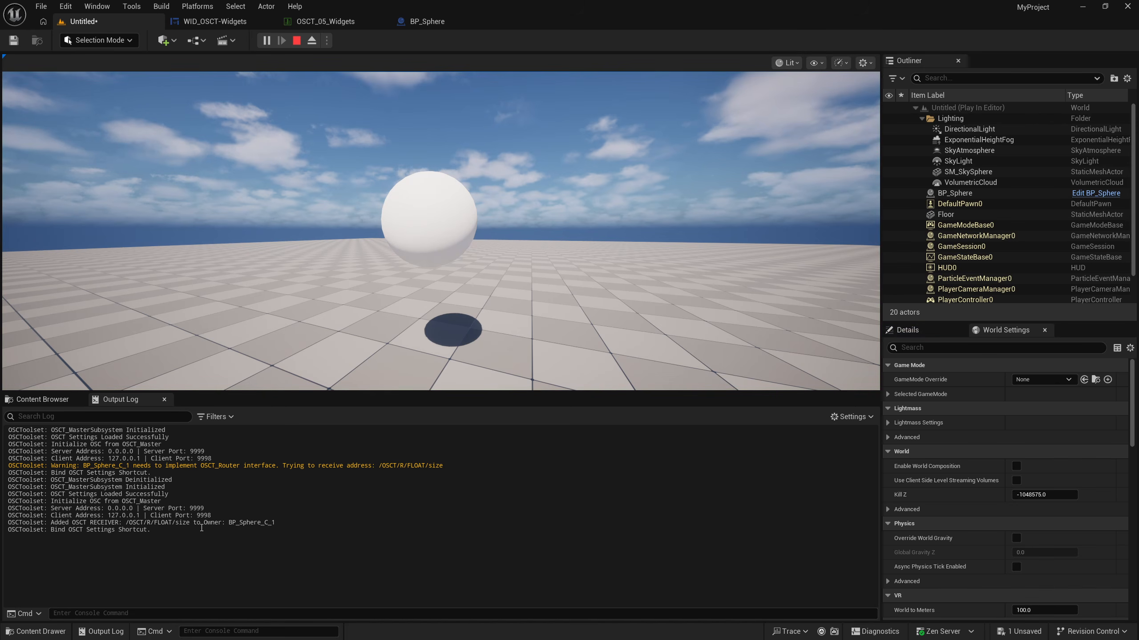
drag(50, 525, 229, 522)
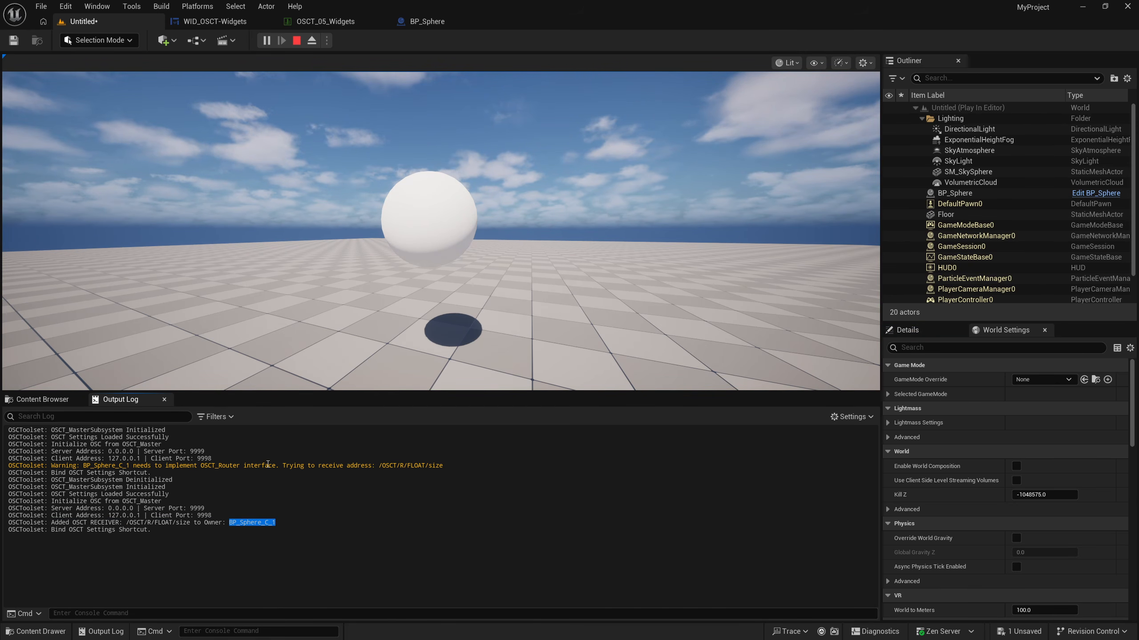
click(269, 467)
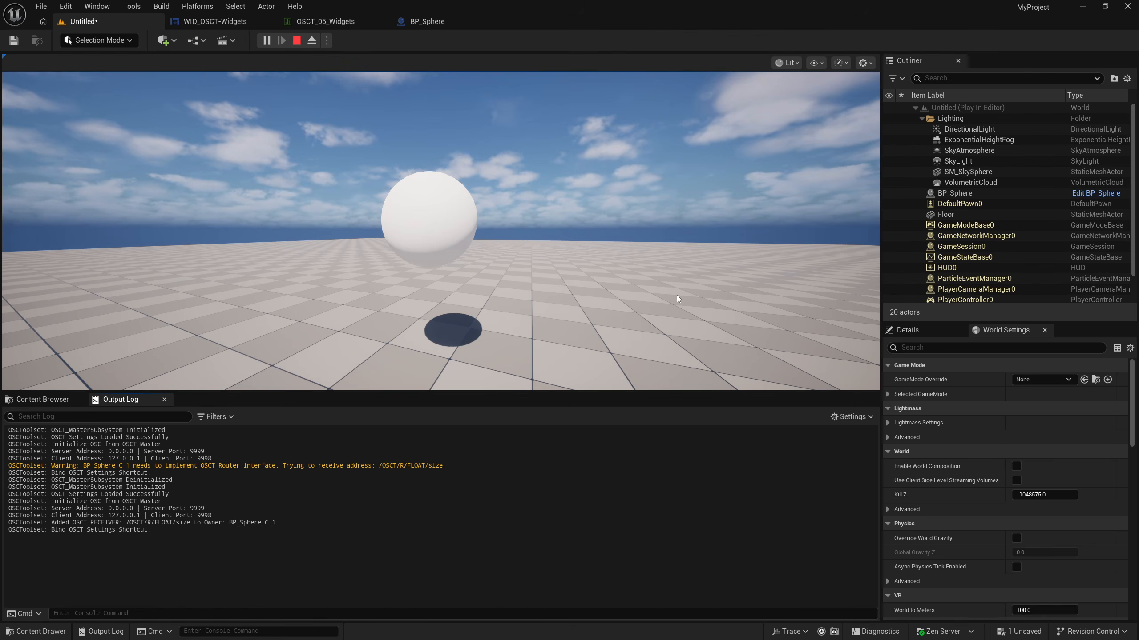
Step: Place TouchDesigner and Unreal side by side and make the OSCToolset component's panel interactive in the TouchDesigner network
drag(574, 21, 1138, 107)
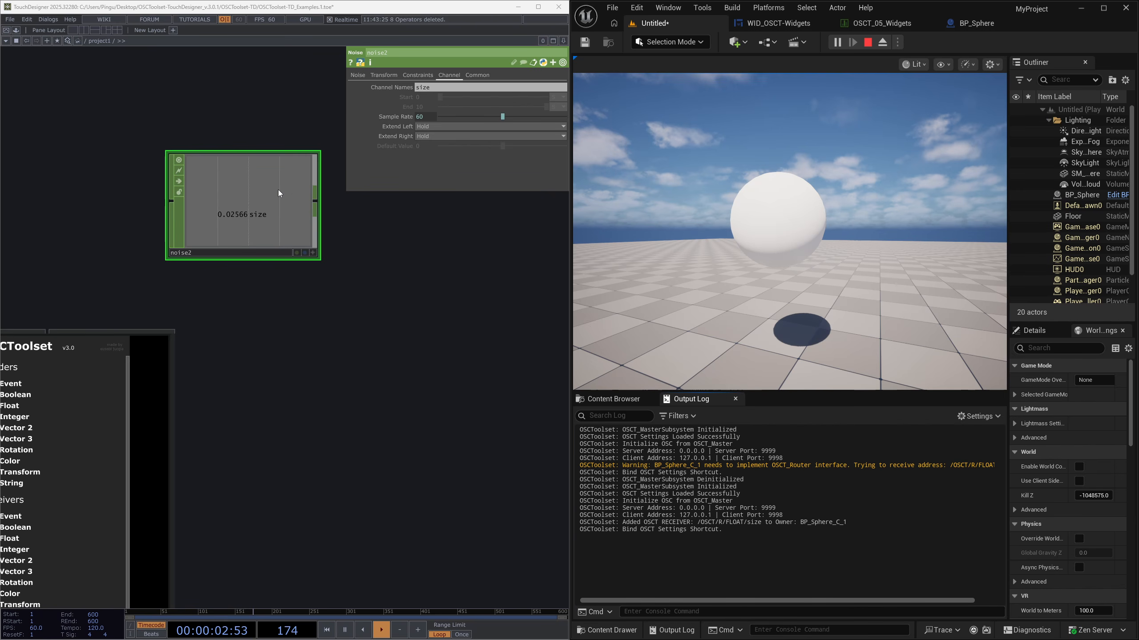
scroll(276, 192, down, 3)
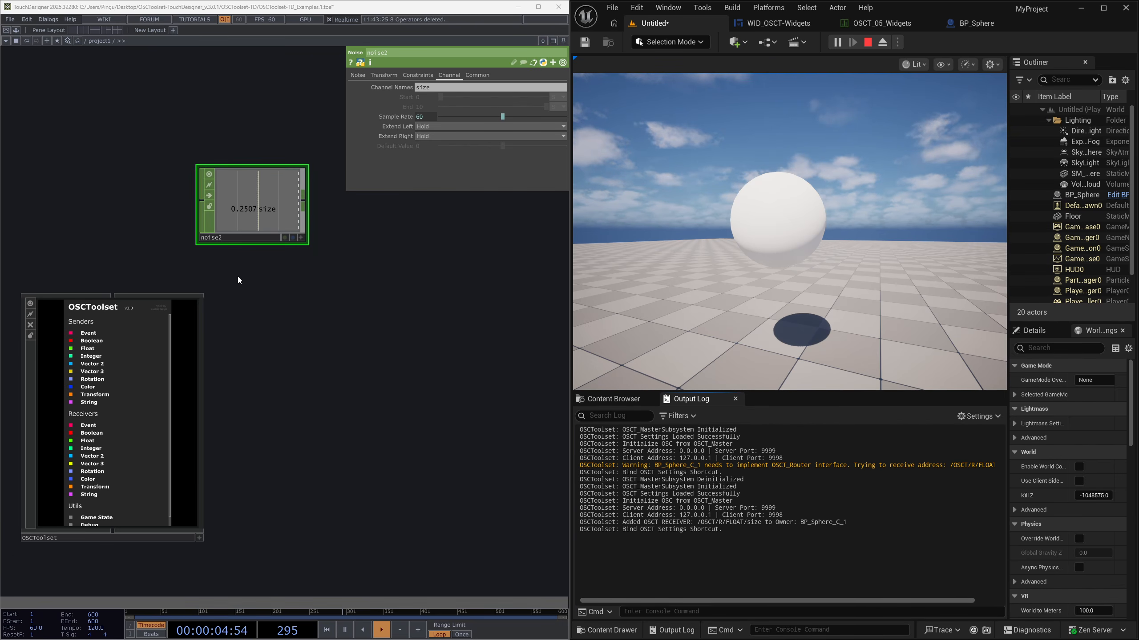
click(131, 344)
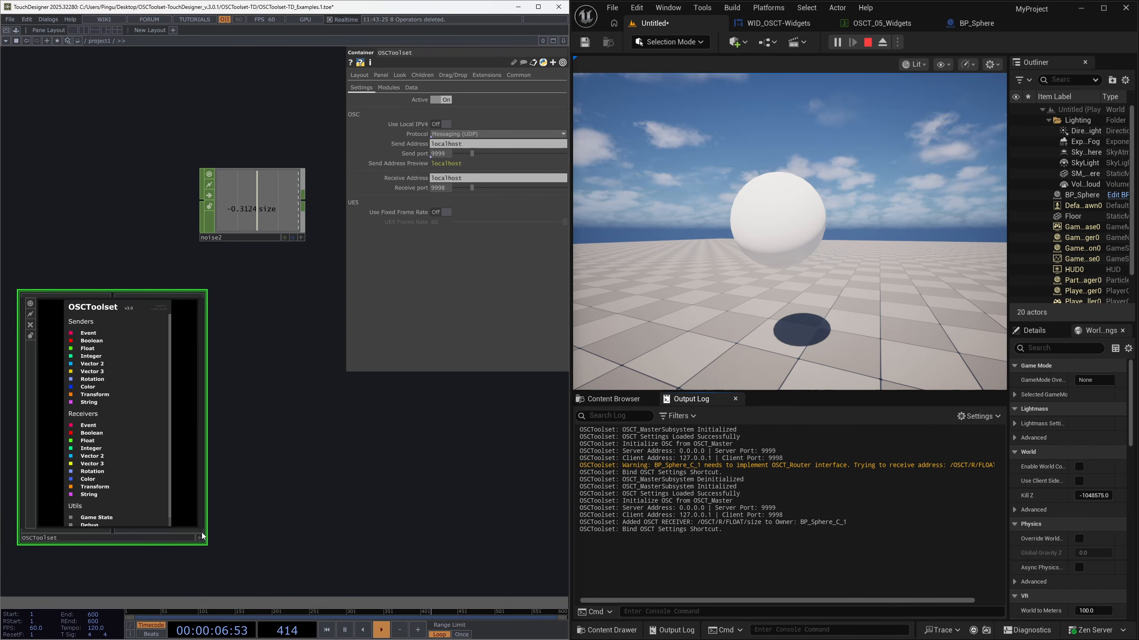
scroll(94, 381, up, 2)
drag(272, 583, 294, 495)
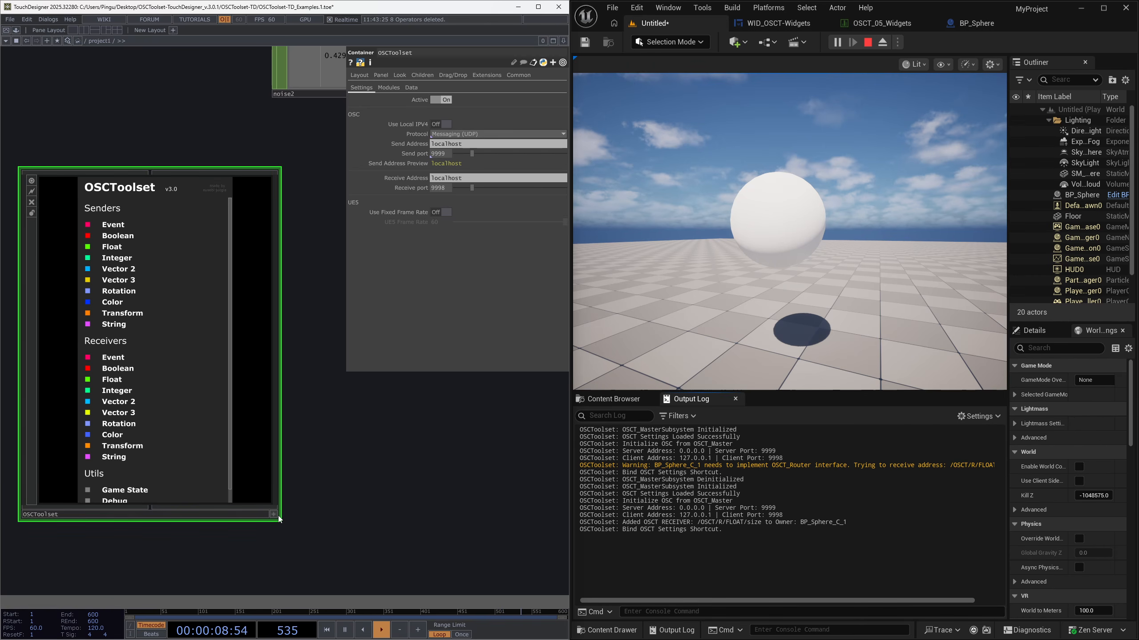
click(276, 516)
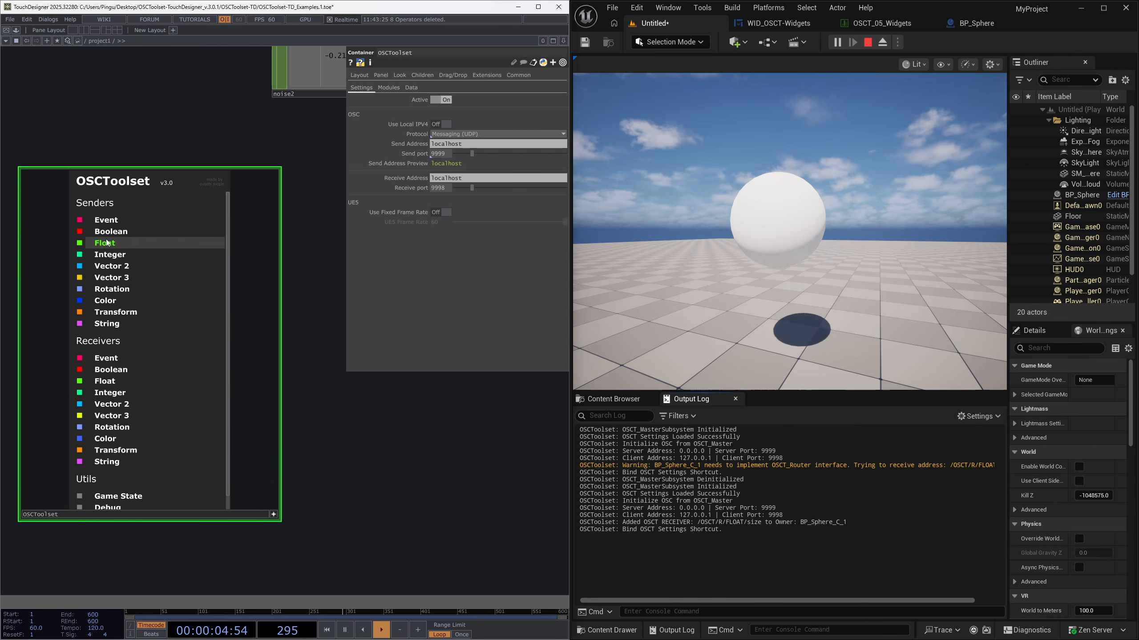
Step: Add a Float sender from the OSCToolset panel and place it beside the noise2 operator
key(p)
drag(317, 252, 281, 306)
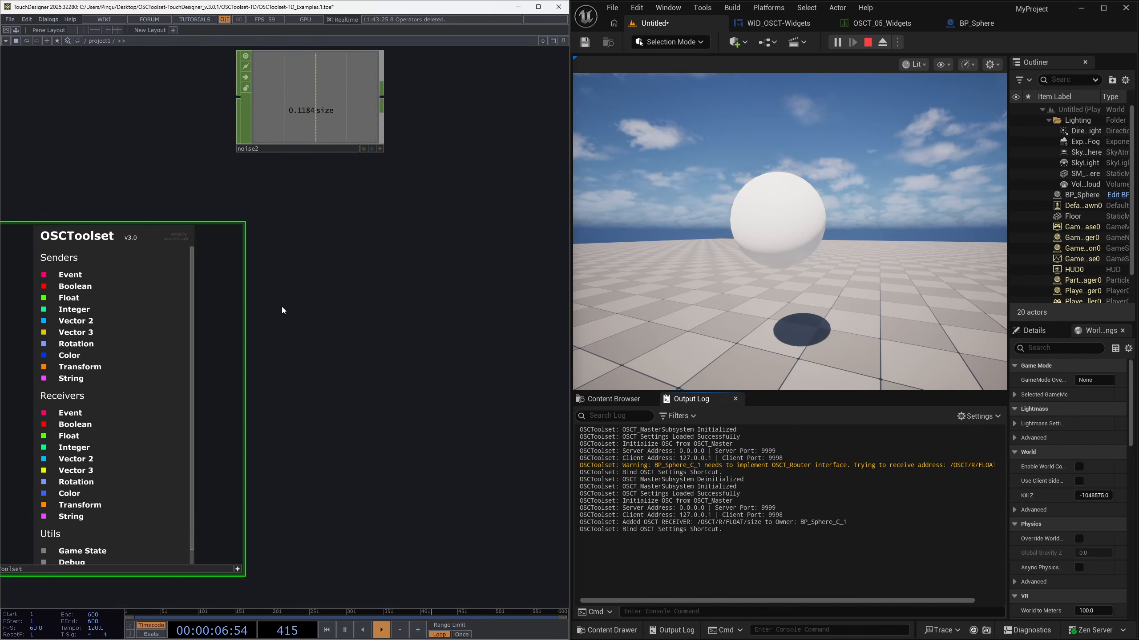
drag(81, 302, 489, 102)
drag(457, 207, 325, 331)
drag(425, 190, 404, 247)
drag(409, 318, 328, 375)
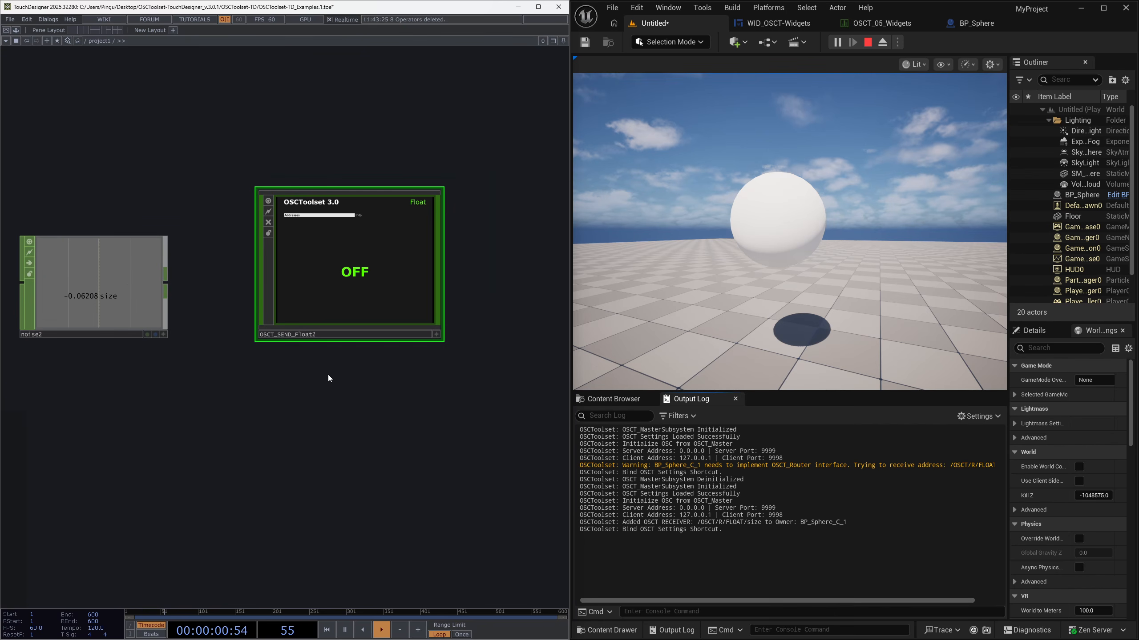
Step: Stop the Unreal play session and assign noise2 as the Float sender's CHOP in TouchDesigner
click(869, 43)
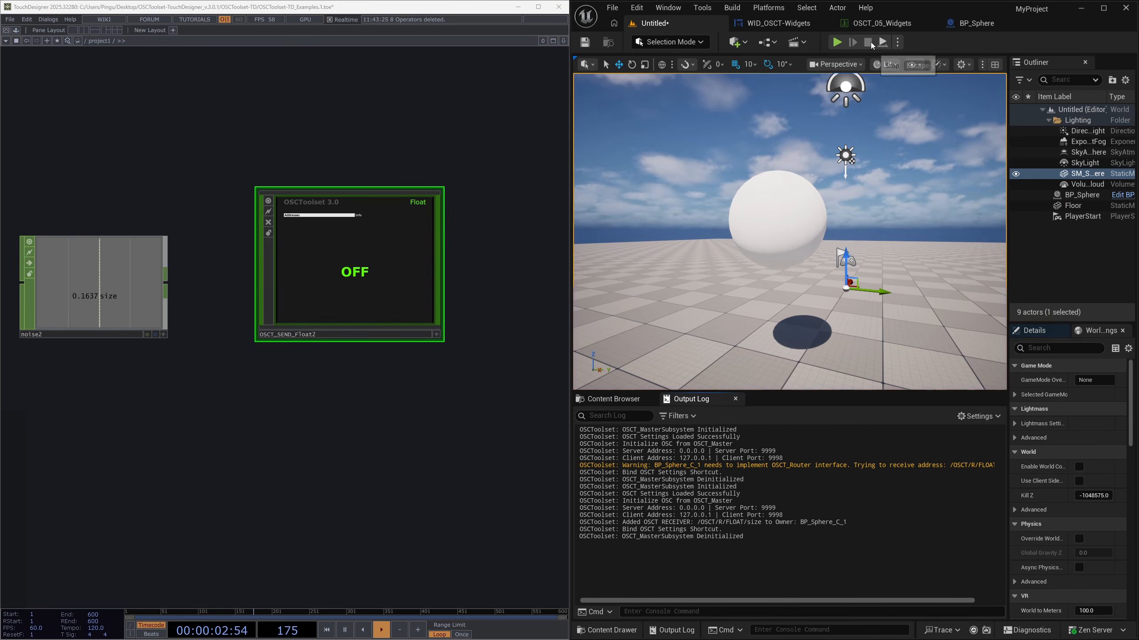
drag(146, 409, 177, 406)
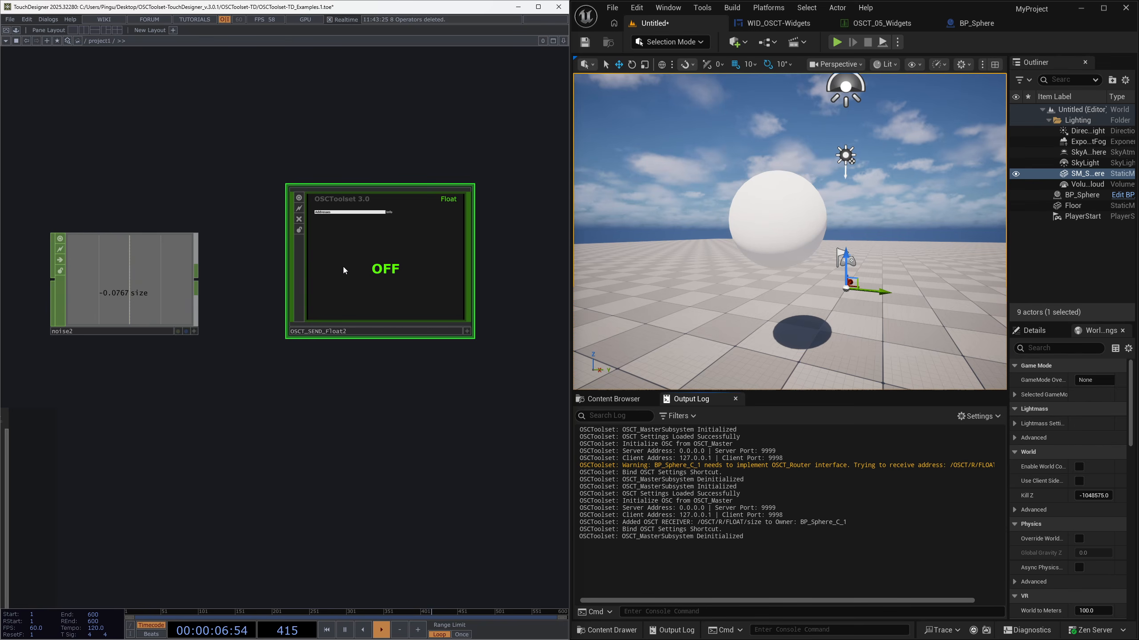
key(p)
drag(315, 443, 315, 559)
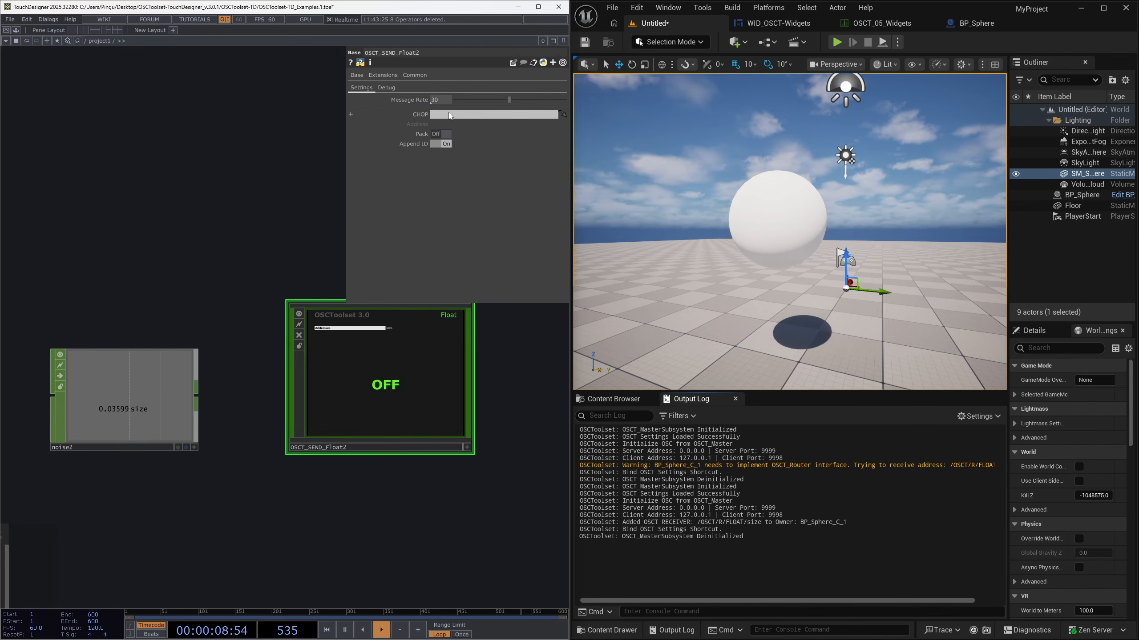
drag(132, 345, 448, 115)
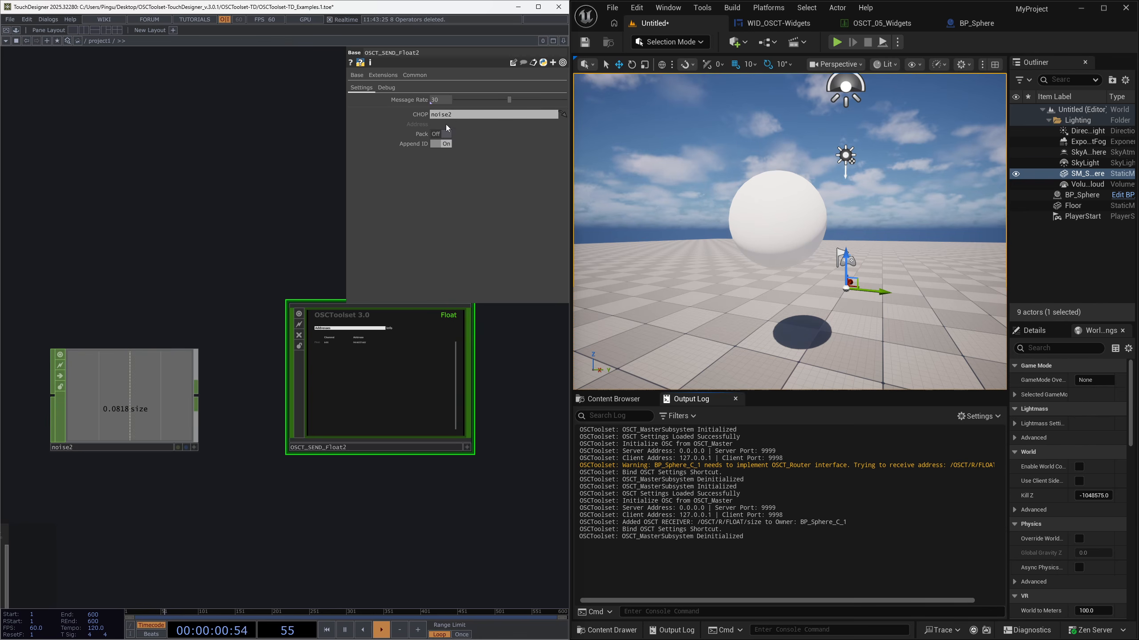
Step: Turn off Append ID on the Float sender and test the shortened address in an Unreal play session
scroll(374, 344, up, 6)
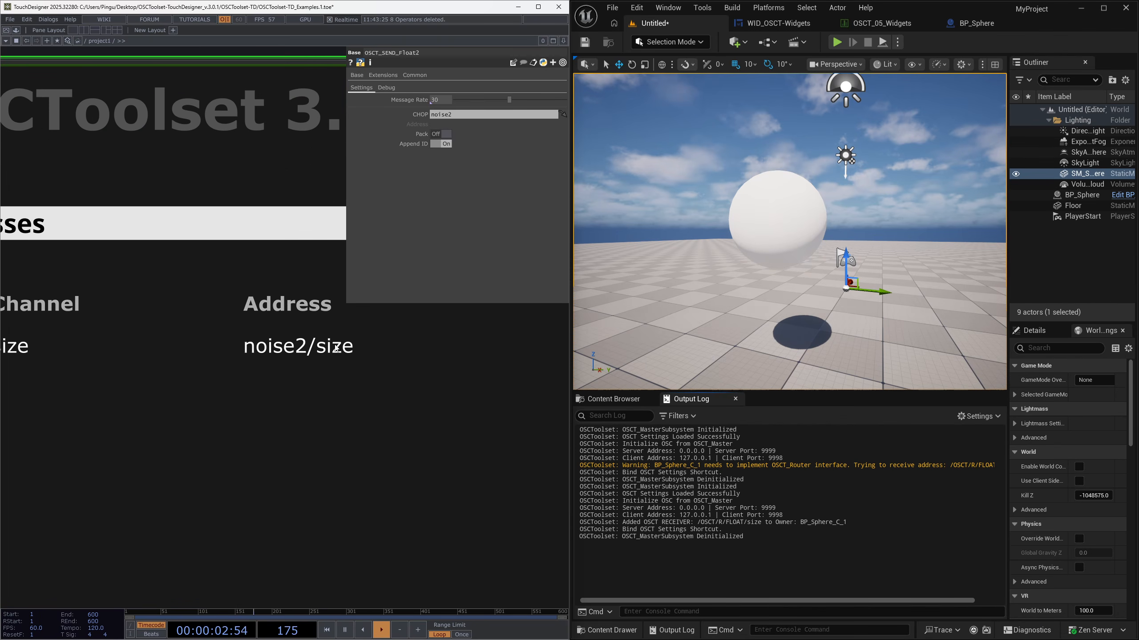
scroll(271, 347, down, 5)
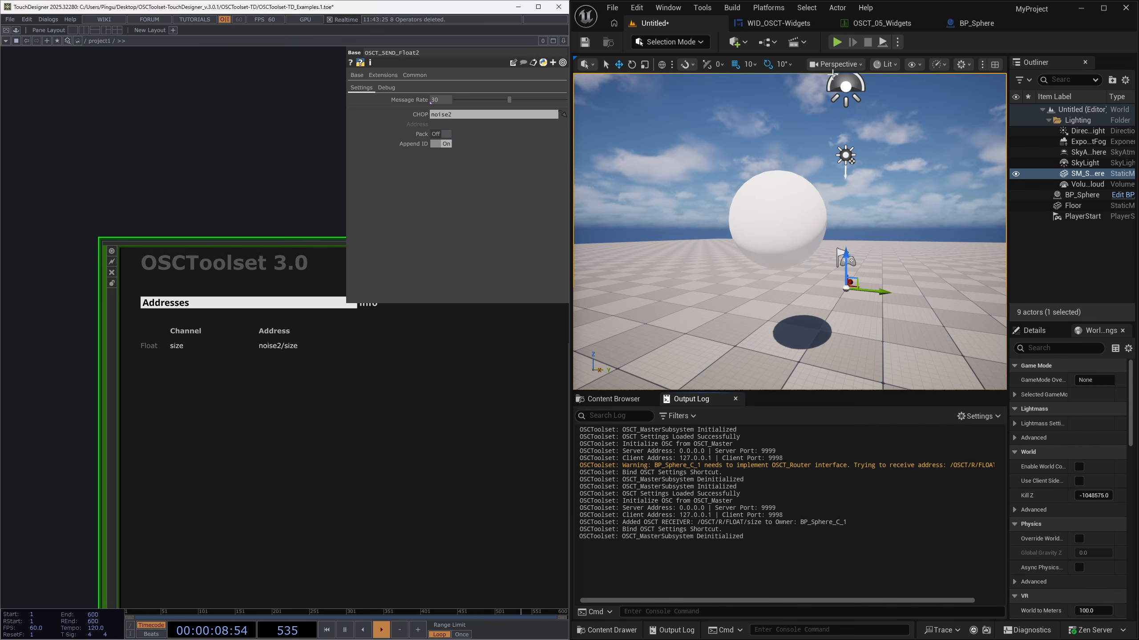
click(440, 144)
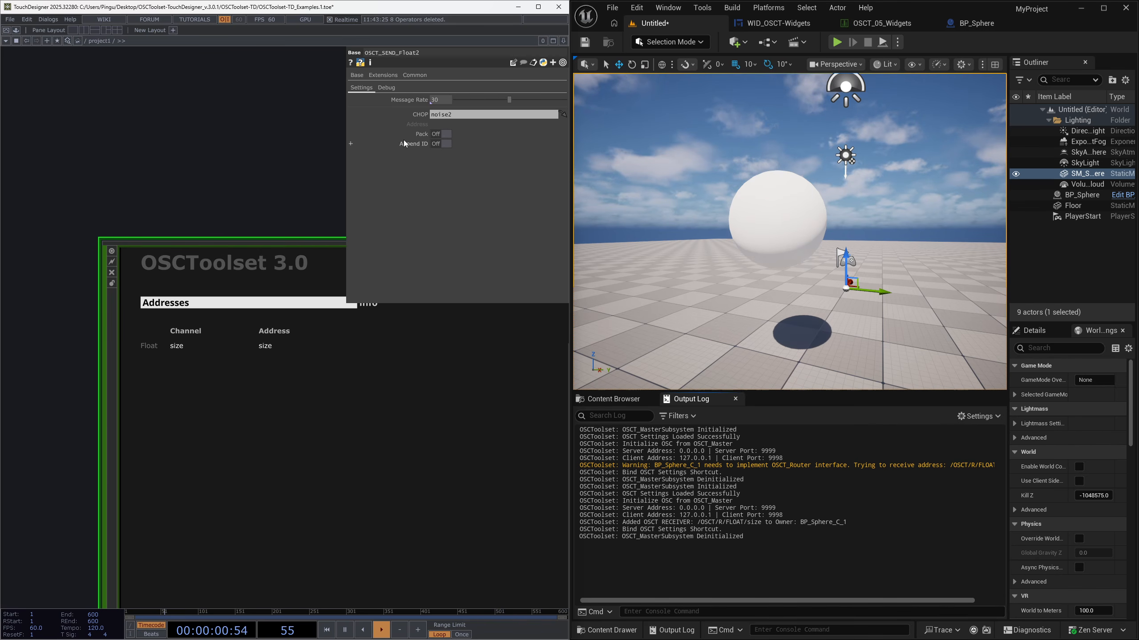
click(836, 43)
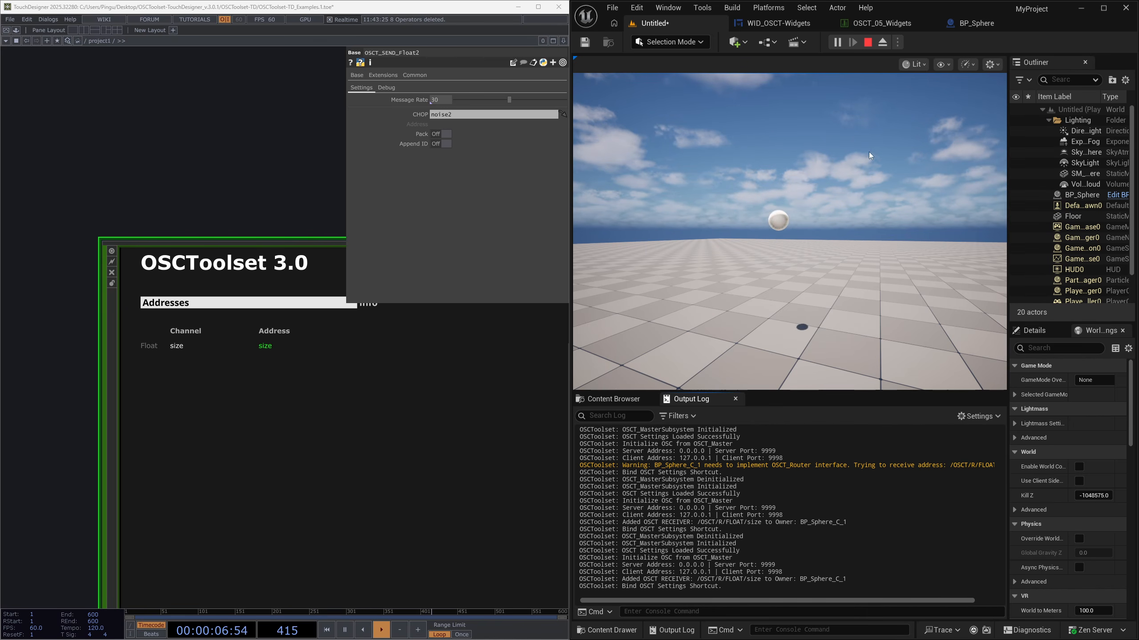
click(867, 42)
Step: Turn Append ID back on for the Float sender and test the noise2/size address in an Unreal play session
click(443, 143)
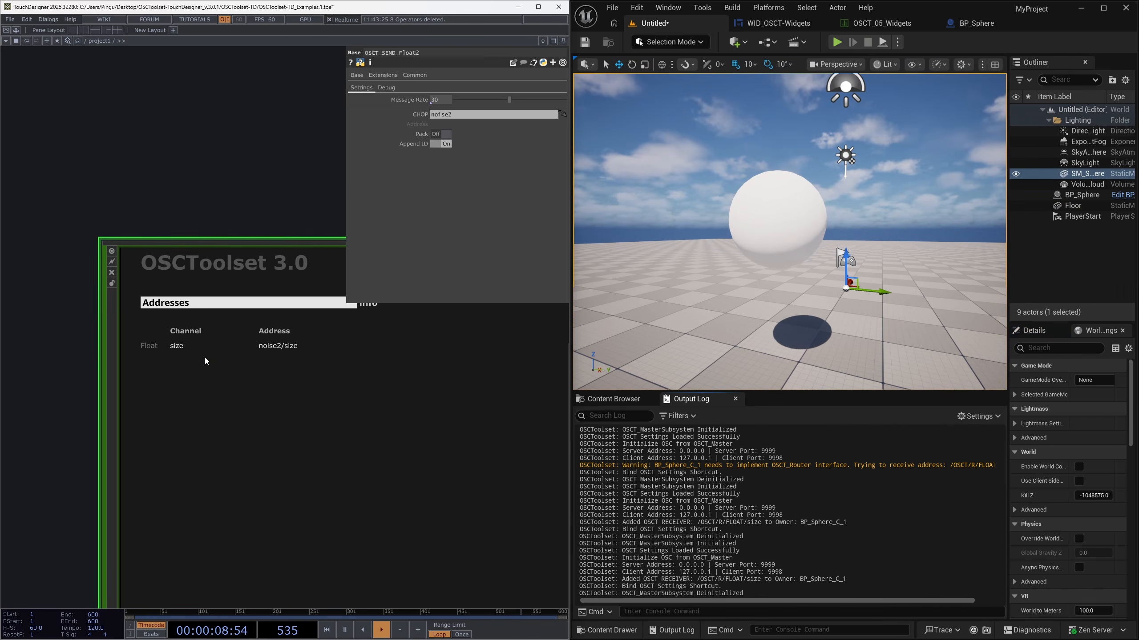
click(836, 42)
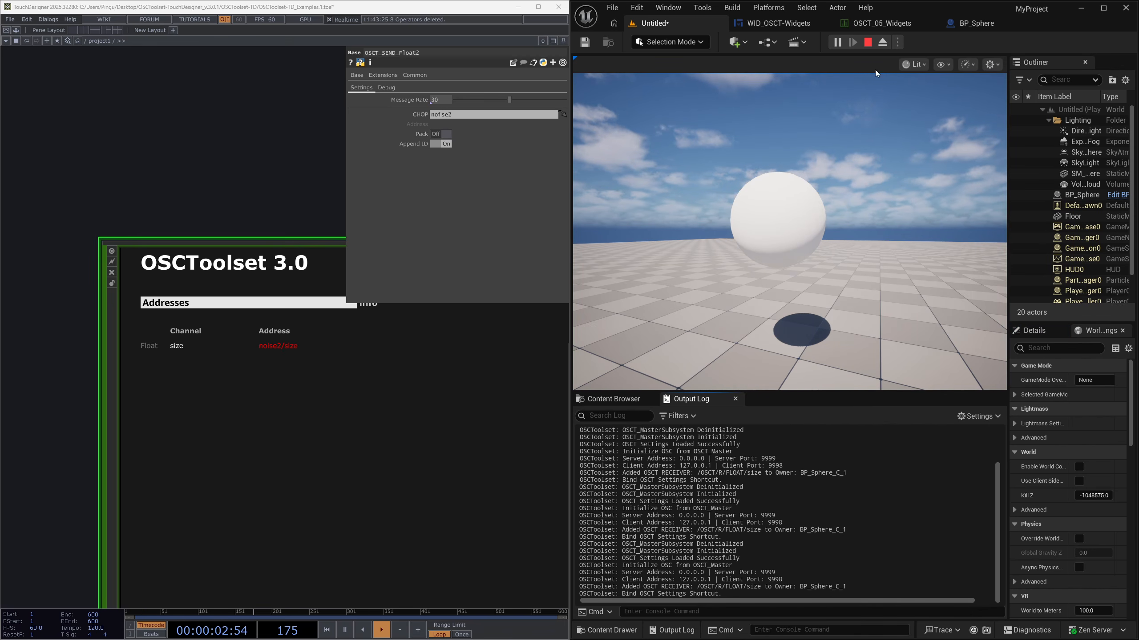
click(867, 43)
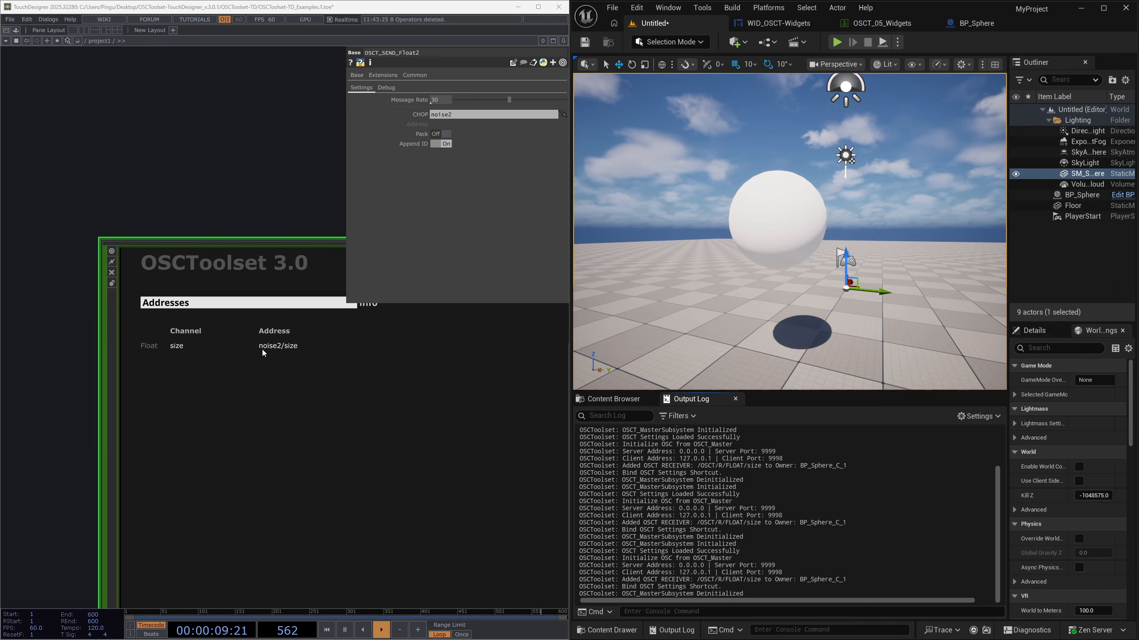
Step: Set the SphereSize receiver's address to noise2/size in BP_Sphere and compile the blueprint
scroll(261, 349, up, 2)
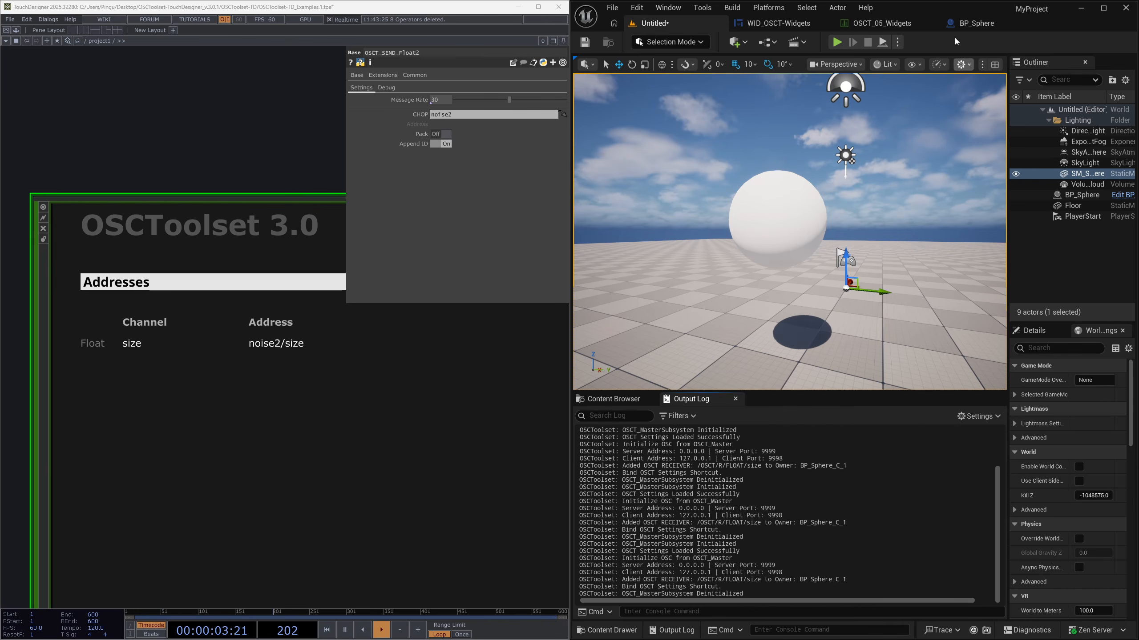
click(994, 25)
click(937, 195)
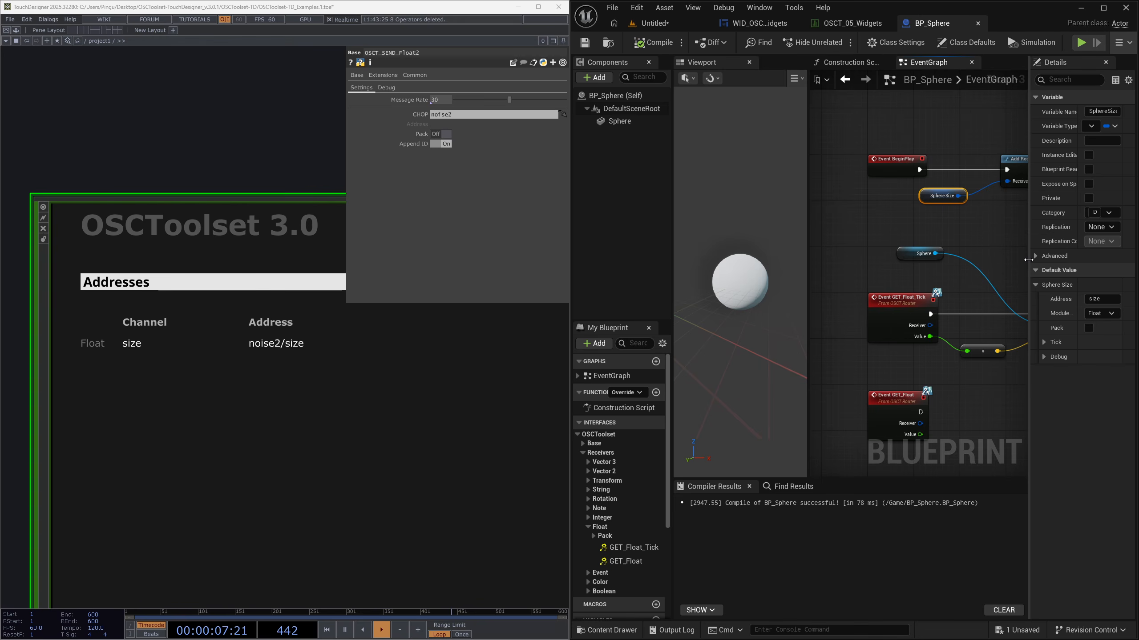
drag(1028, 242, 890, 246)
click(1032, 300)
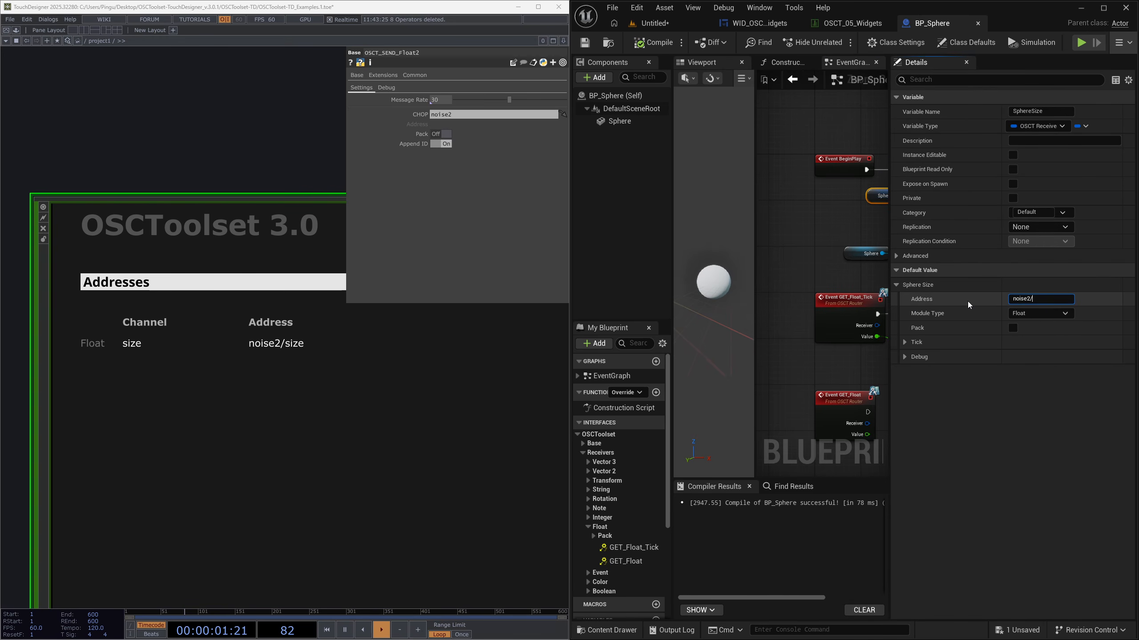
key(Return)
click(655, 43)
key(ctrl+shift+s)
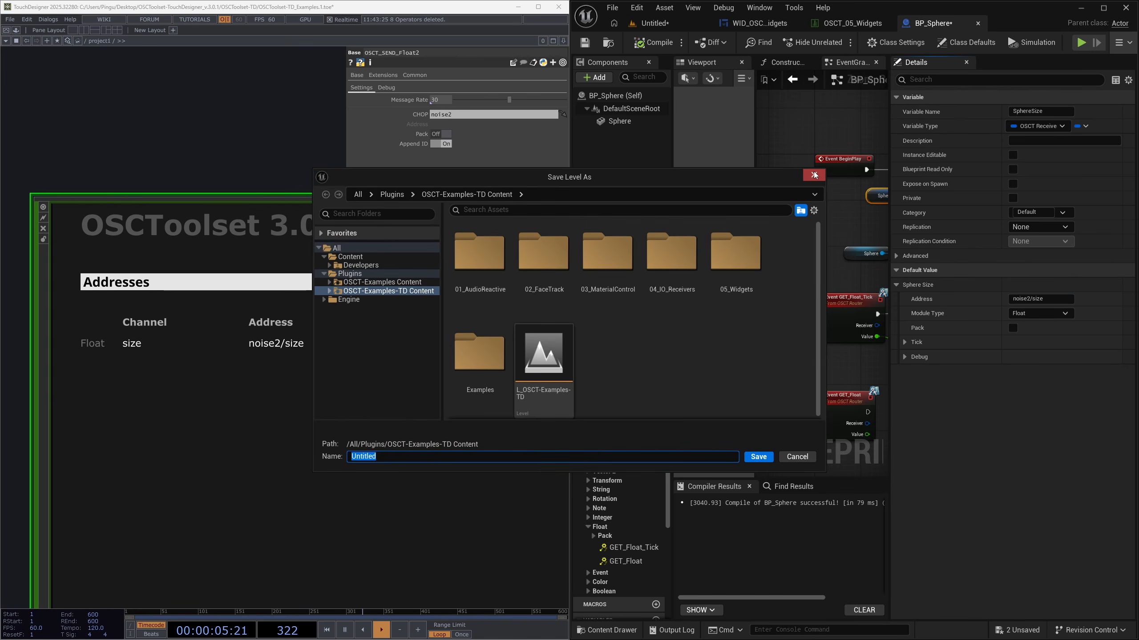
key(Escape)
Step: Test the noise2/size address in an Unreal play session, check the noise2 operator and Float sender, and stop playing
click(663, 23)
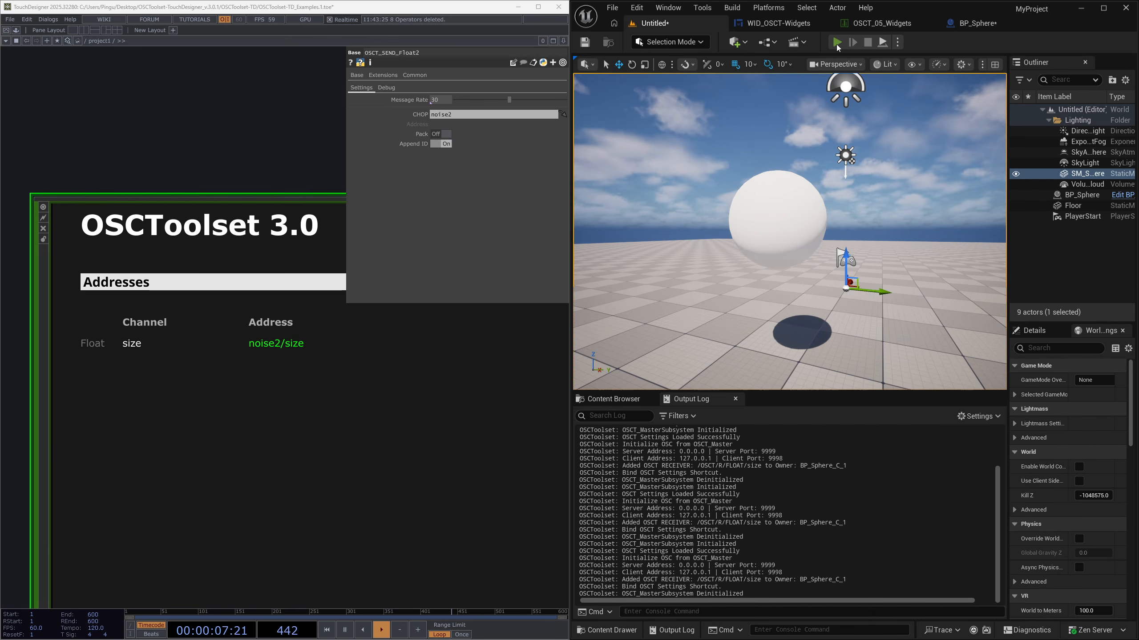
click(836, 43)
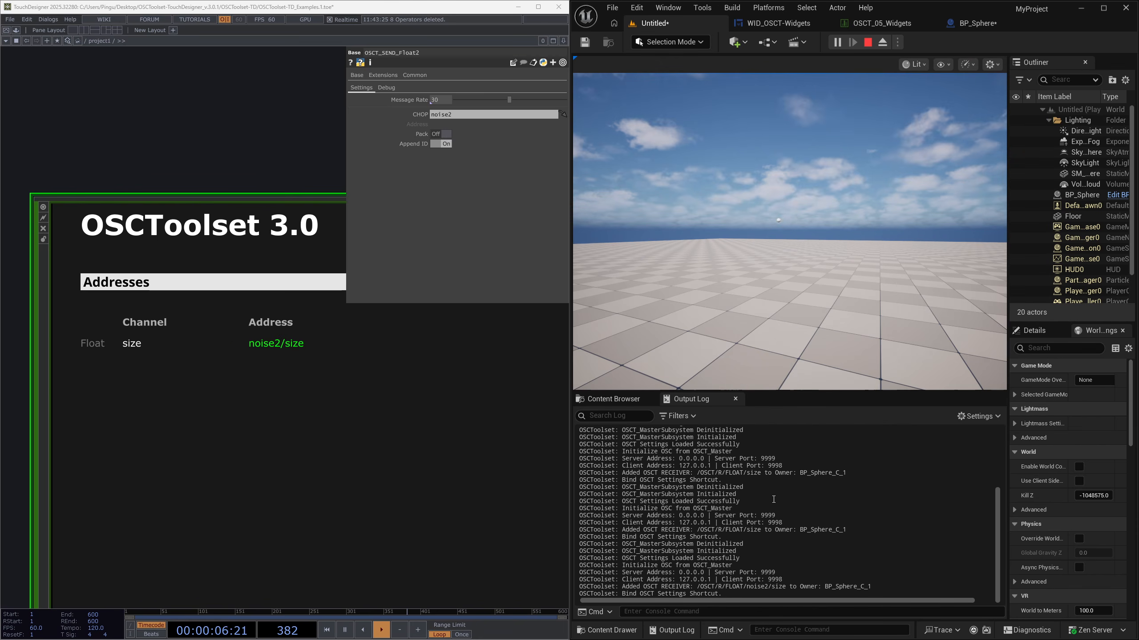
scroll(420, 462, down, 5)
drag(297, 458, 276, 435)
drag(127, 397, 170, 398)
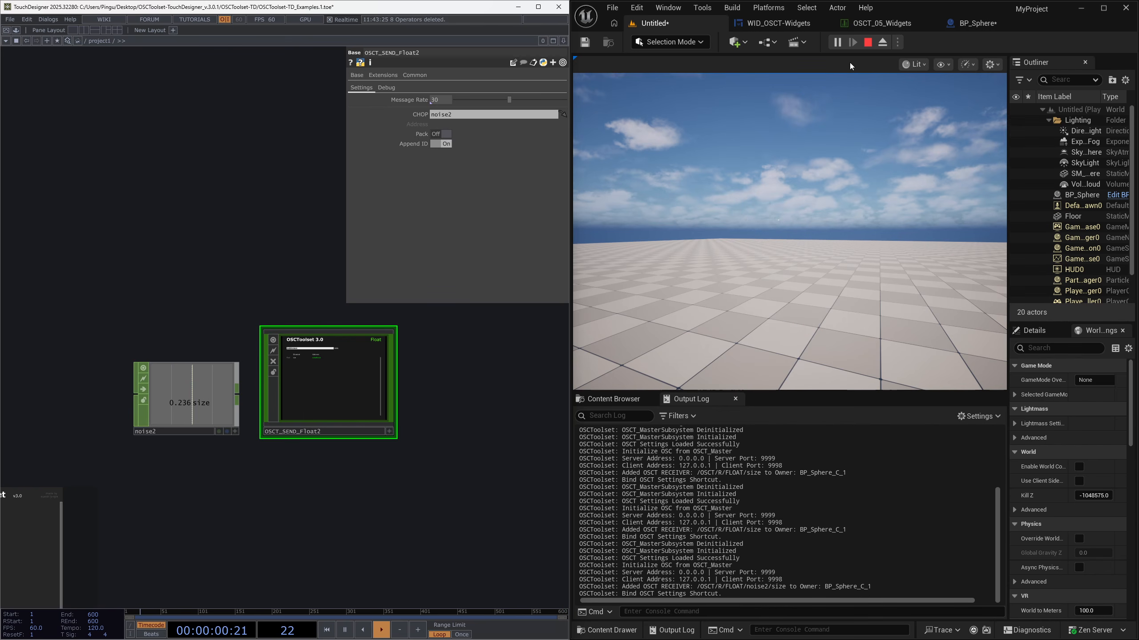
click(867, 42)
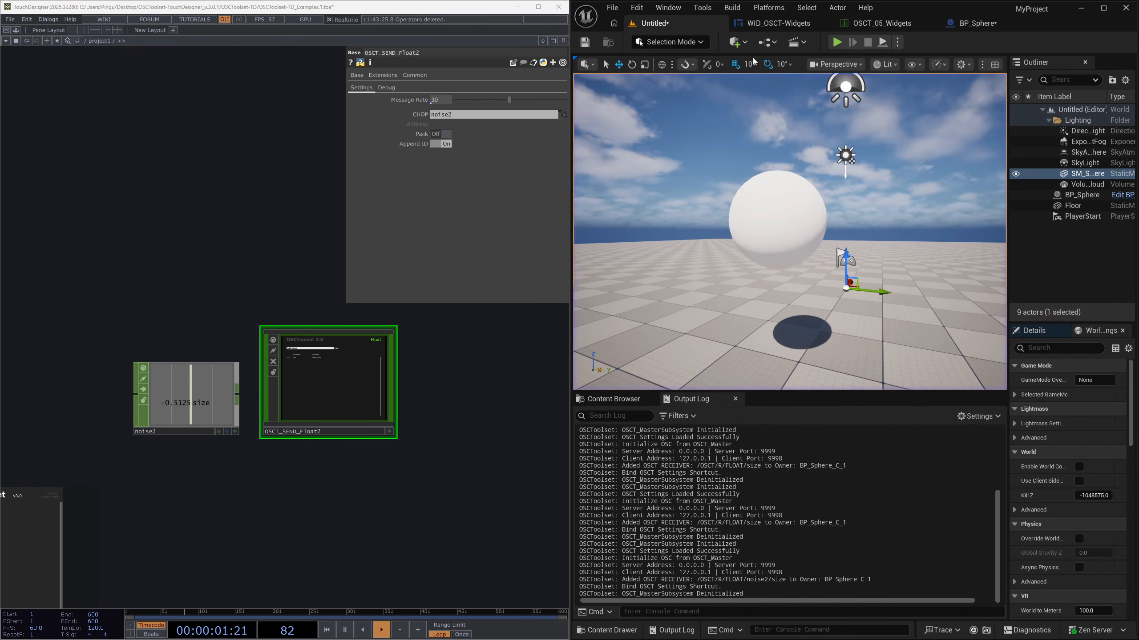
Step: Examine the receiver and scaling nodes in BP_Sphere's event graph alongside the noise2 operator and Float sender in TouchDesigner
click(975, 27)
drag(943, 298, 1067, 310)
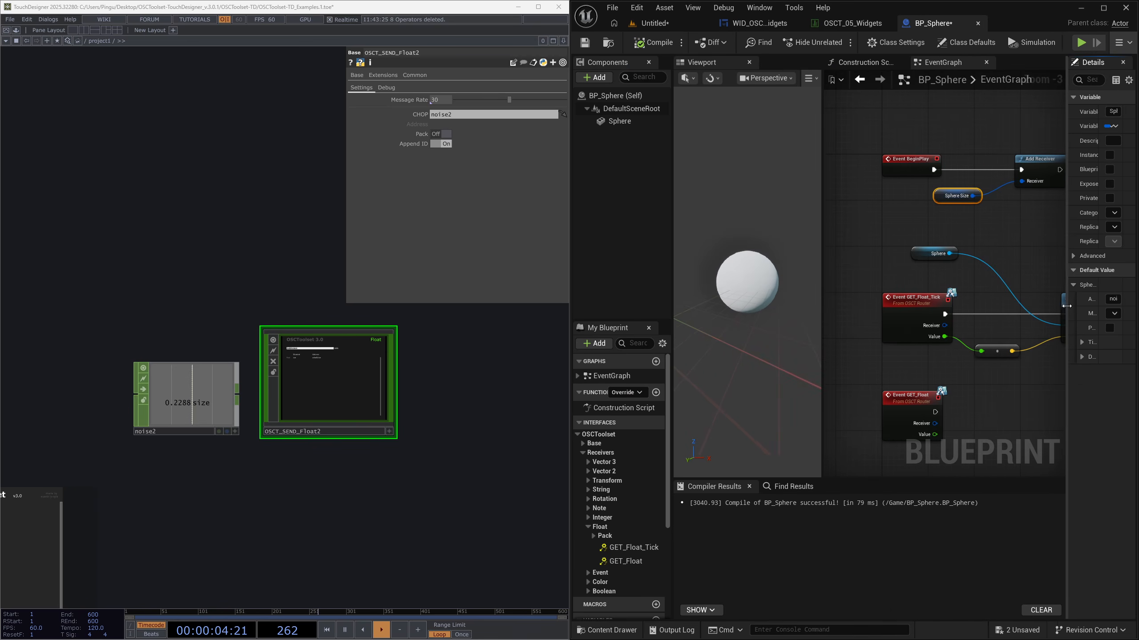
right_drag(989, 389, 907, 343)
scroll(906, 341, down, 3)
drag(859, 339, 858, 338)
scroll(872, 267, up, 2)
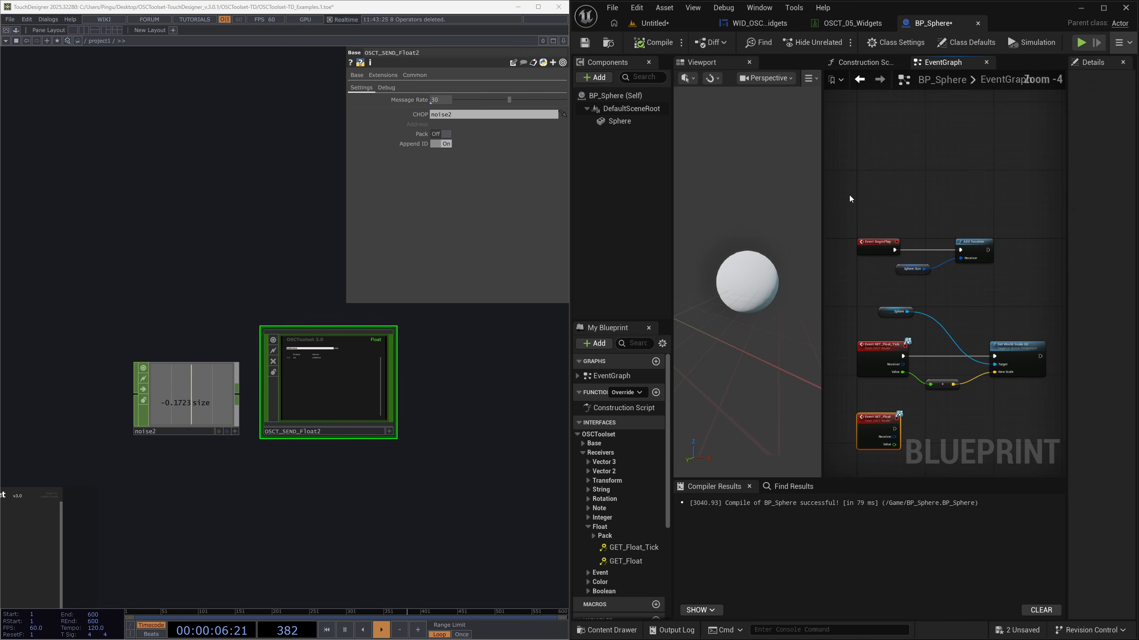
drag(850, 195, 1031, 384)
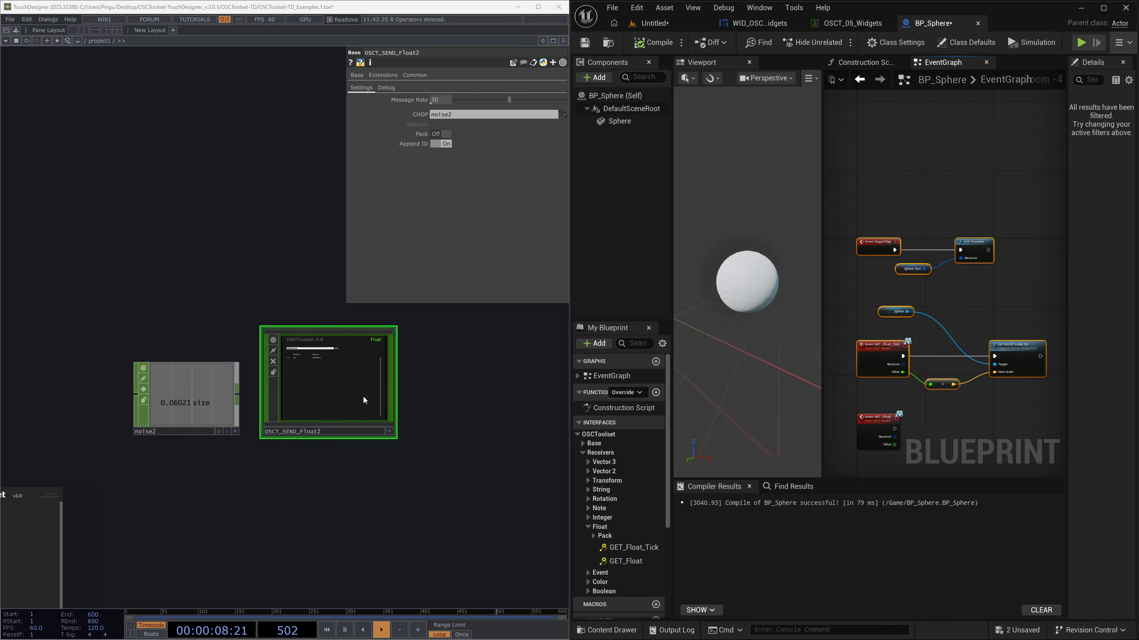
click(191, 399)
click(315, 403)
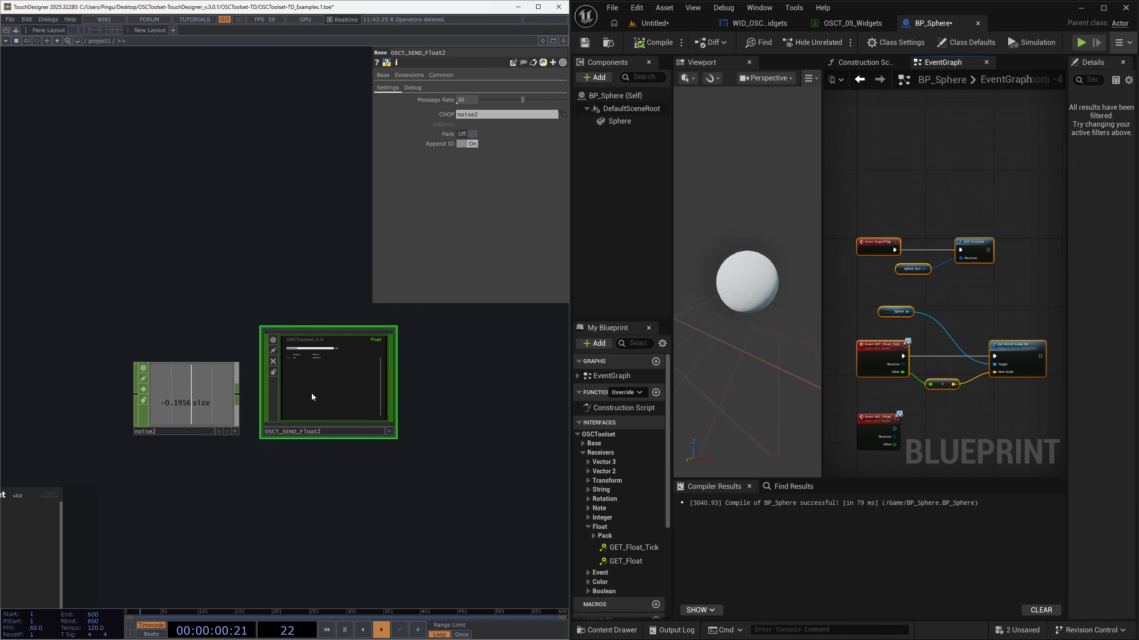
drag(862, 192, 991, 288)
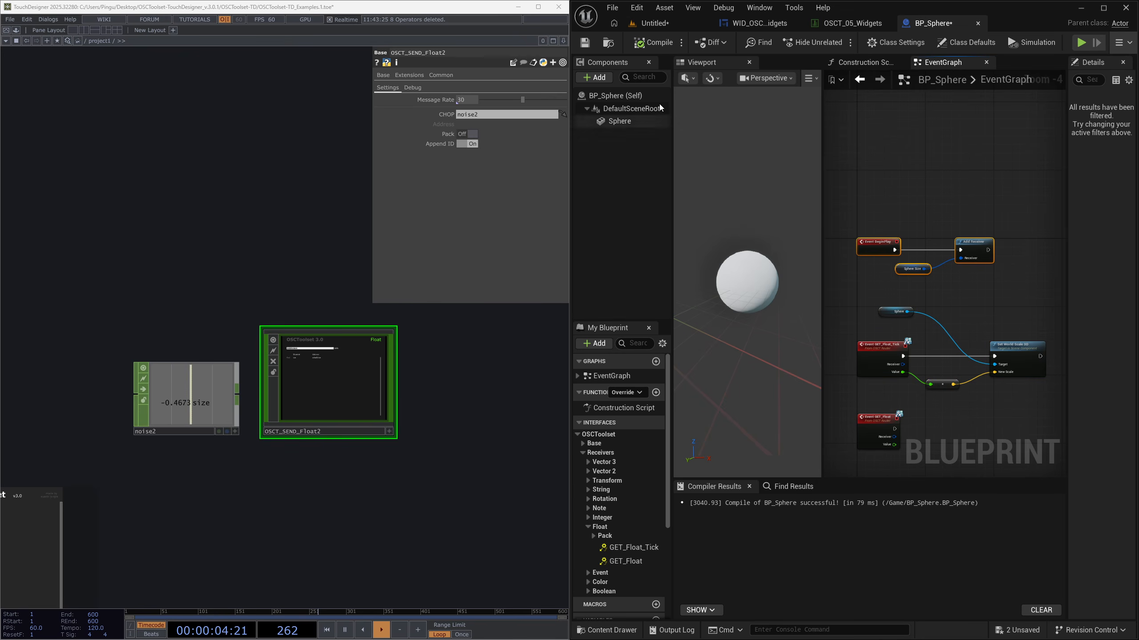
Step: Move the sphere-scaling nodes and both float events further down from the BeginPlay group in the event graph
right_drag(974, 429, 963, 353)
drag(1002, 396, 859, 231)
drag(849, 283, 849, 314)
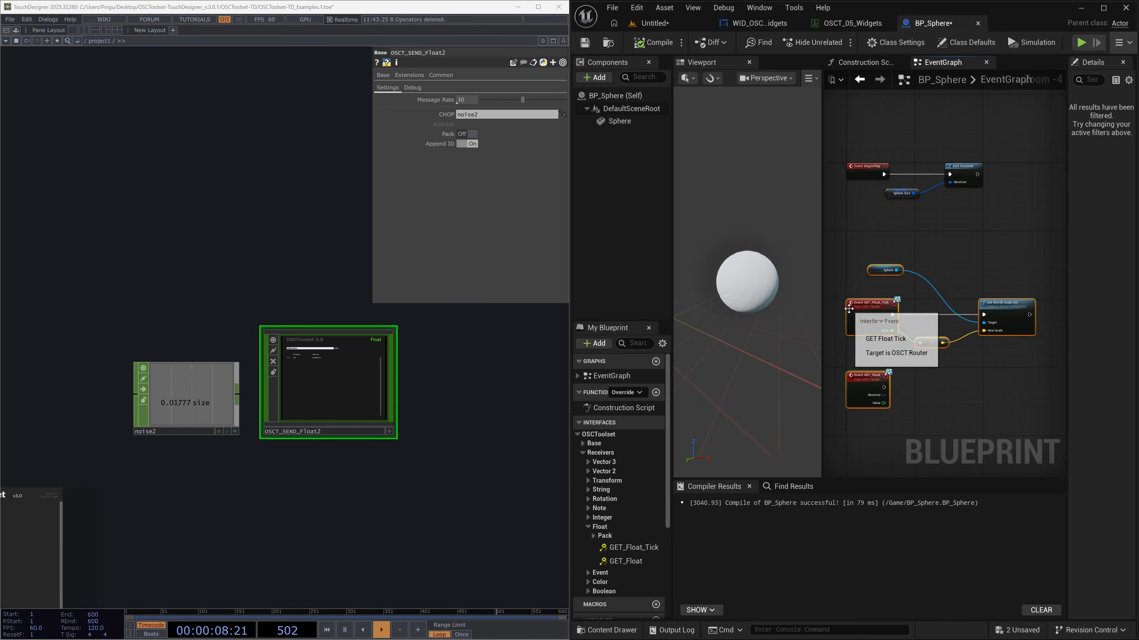
drag(833, 354, 842, 341)
right_drag(893, 351, 875, 350)
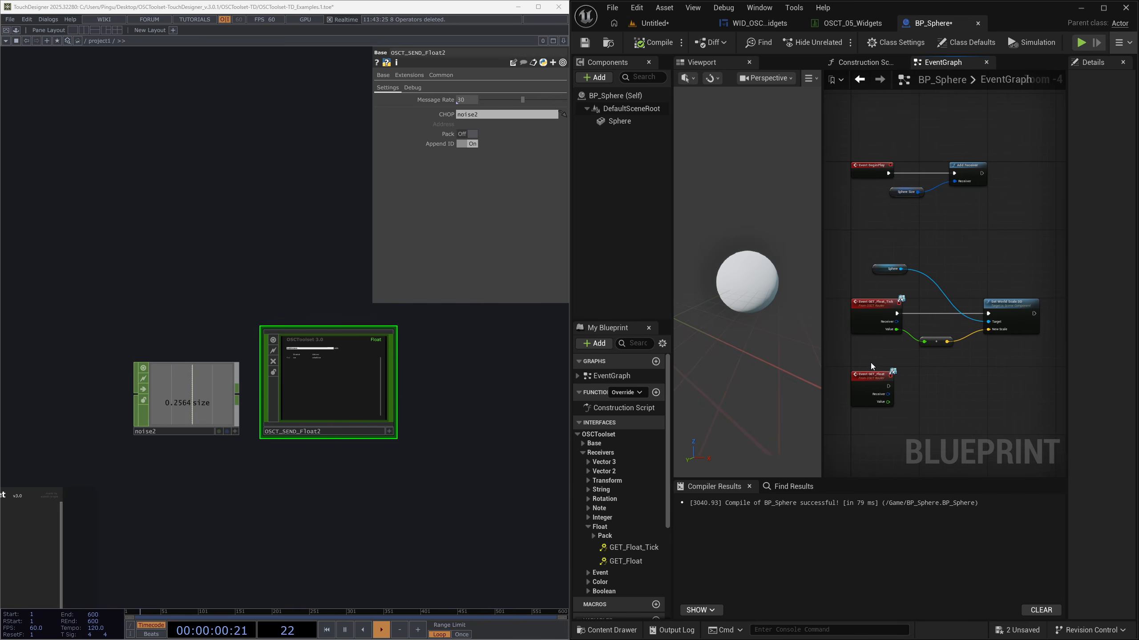
Step: Set the SphereSize receiver's tick interpolation speed to 1, then compile and save BP_Sphere
click(905, 194)
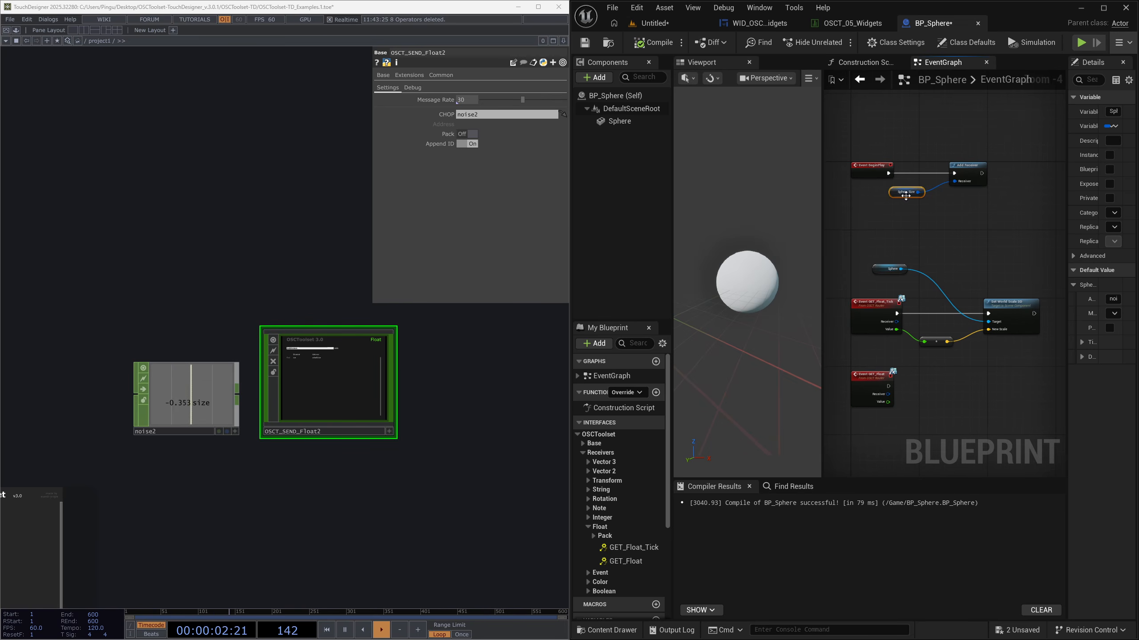
drag(1066, 295, 926, 297)
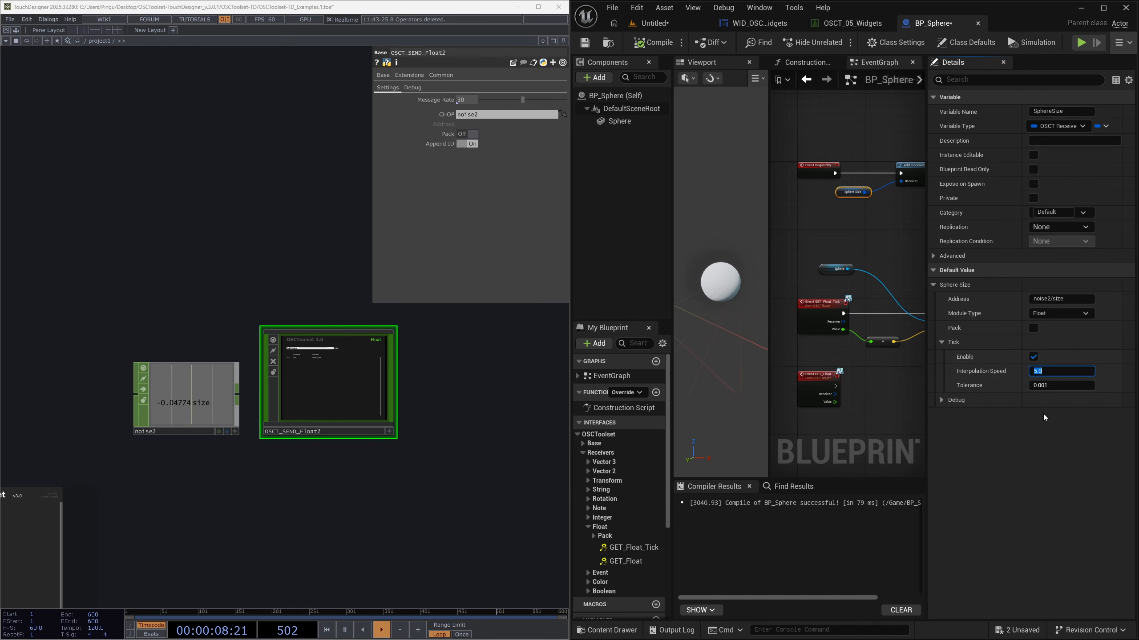
text(1)
key(Return)
click(650, 42)
click(584, 43)
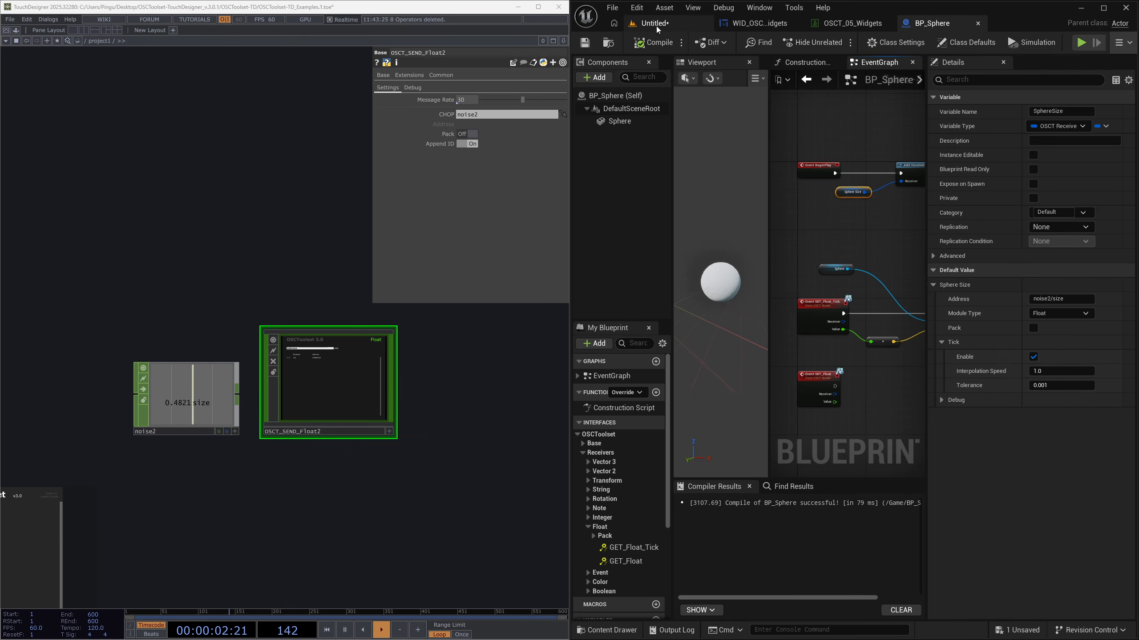
Step: Test the sphere's scaling at interpolation speed 1 in a play session and stop it
click(650, 22)
click(837, 42)
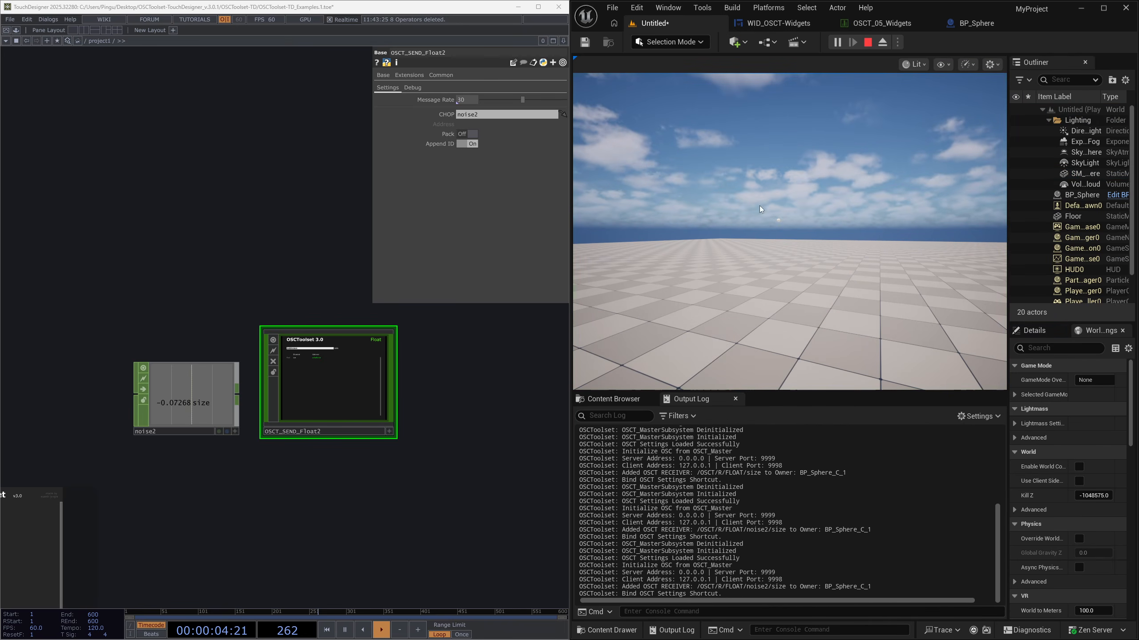
click(759, 206)
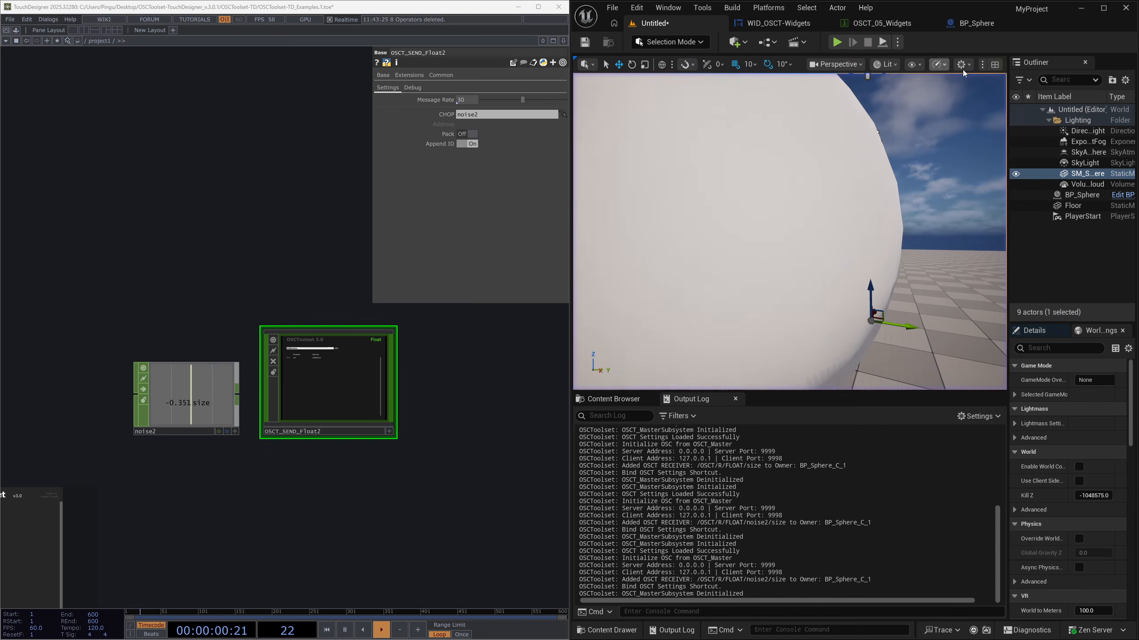
key(Escape)
Step: Set the SphereSize receiver's interpolation speed to 10 and test the sphere's scaling in a play session
click(1067, 371)
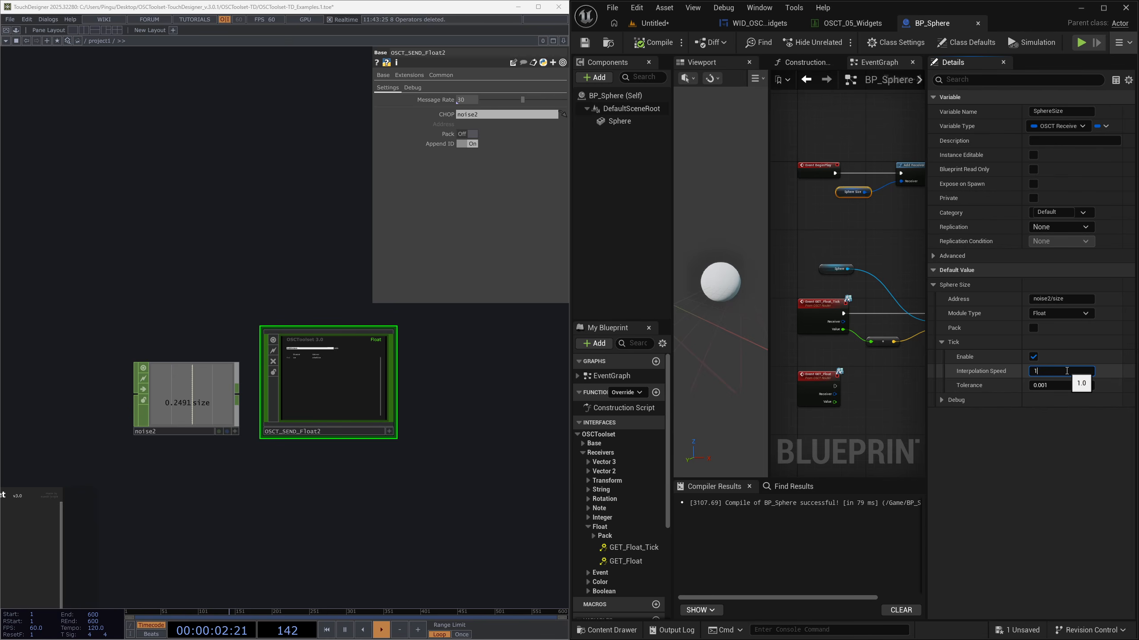
click(650, 22)
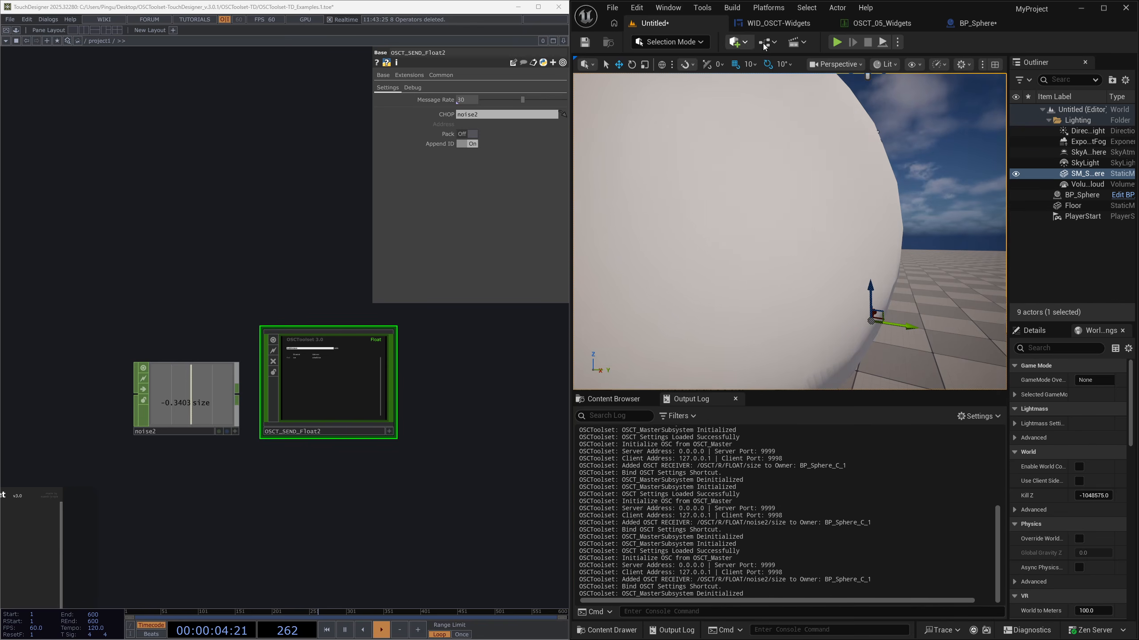
click(836, 43)
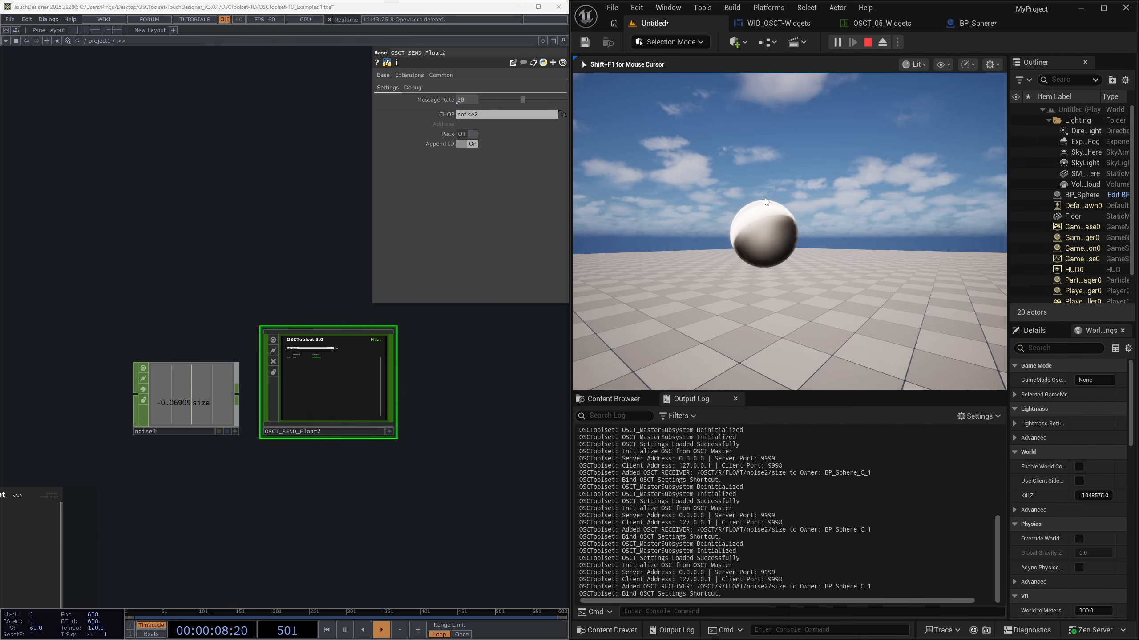
key(Escape)
Step: Move the execution and Value connections from the GET_Float_Tick event to the GET_Float event and compile BP_Sphere
click(979, 23)
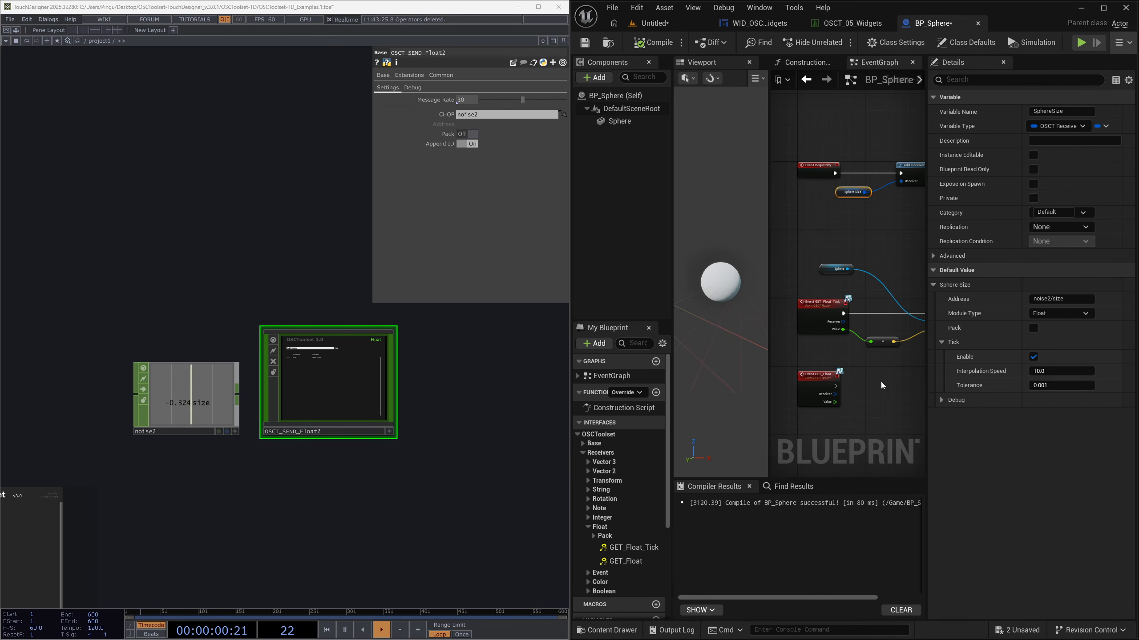
drag(926, 362, 960, 361)
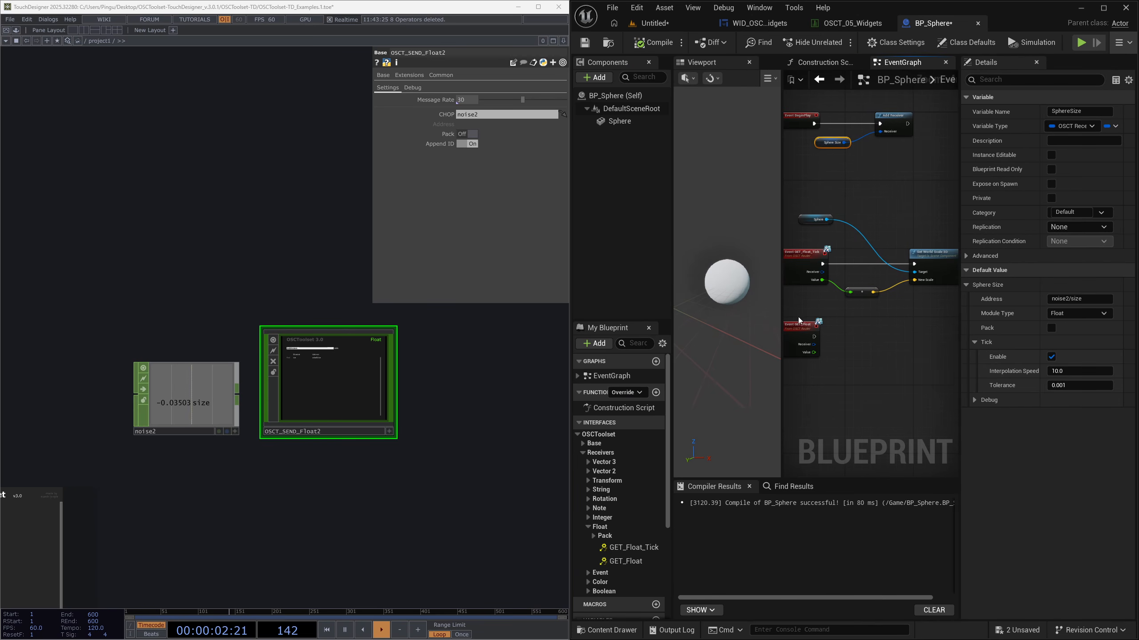
scroll(798, 316, up, 2)
right_drag(802, 313, 829, 321)
ctrl+drag(861, 272, 854, 381)
ctrl+drag(863, 247, 853, 357)
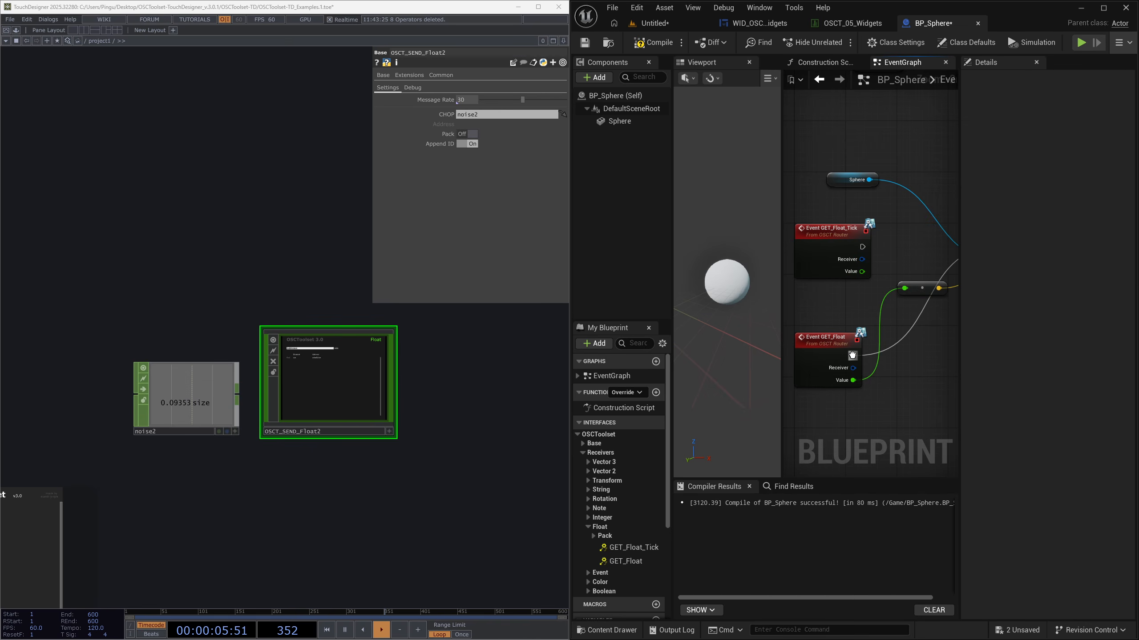
click(640, 42)
Step: Start a play session in the level and lower the TouchDesigner Float sender's Message Rate to 10
click(661, 28)
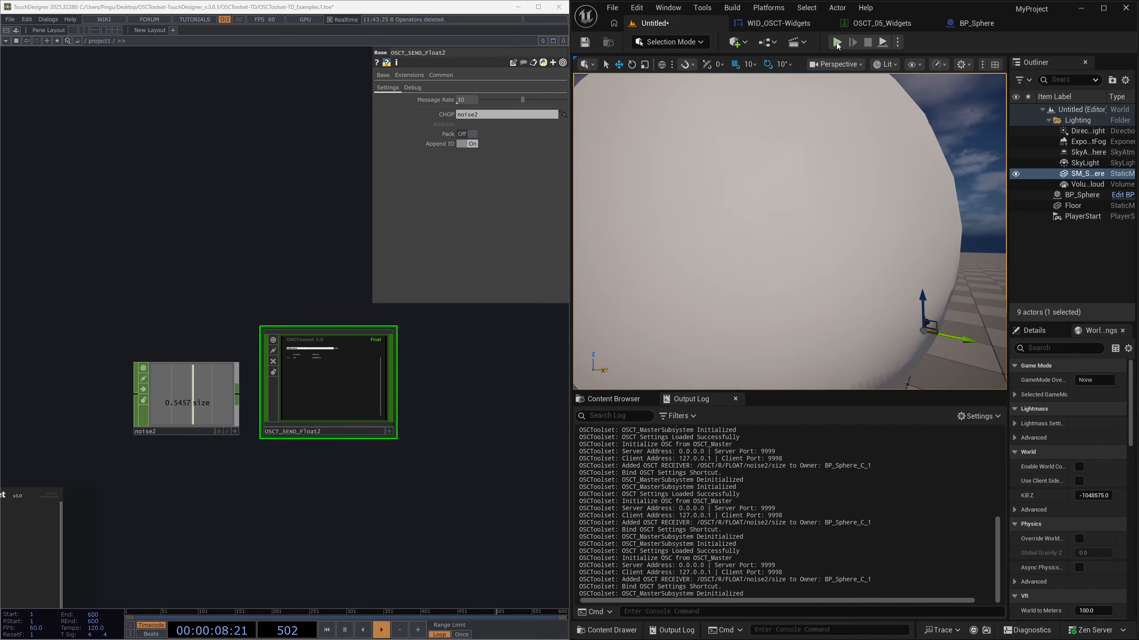
click(837, 43)
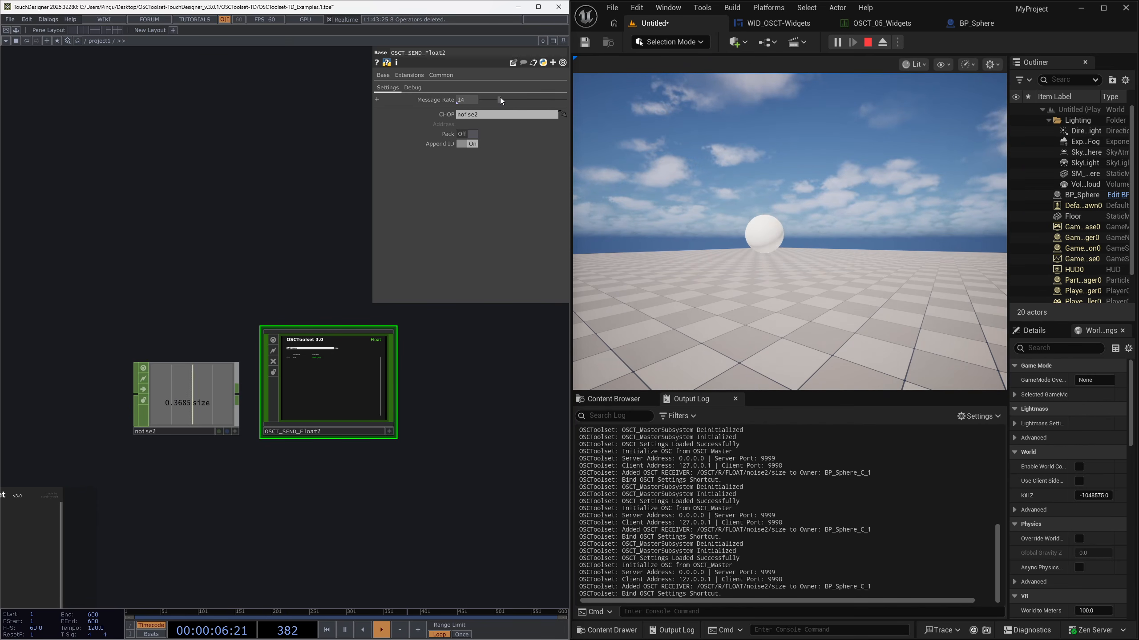
drag(500, 97, 495, 98)
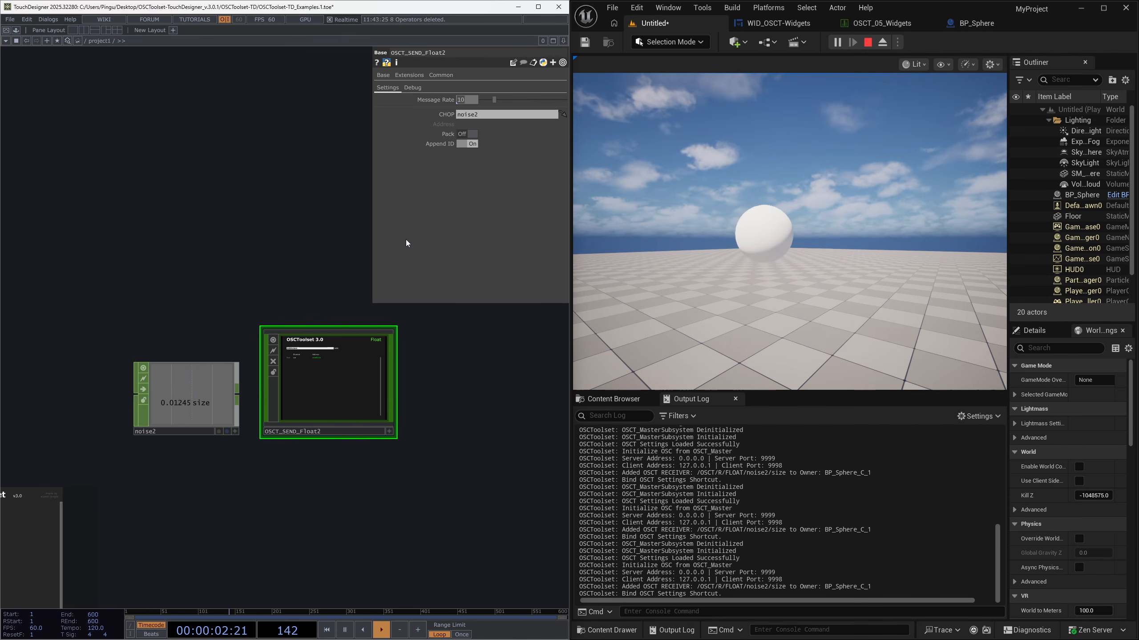
Step: Show the frame rate in the running play session with the stat fps console command, then stop playing
click(663, 260)
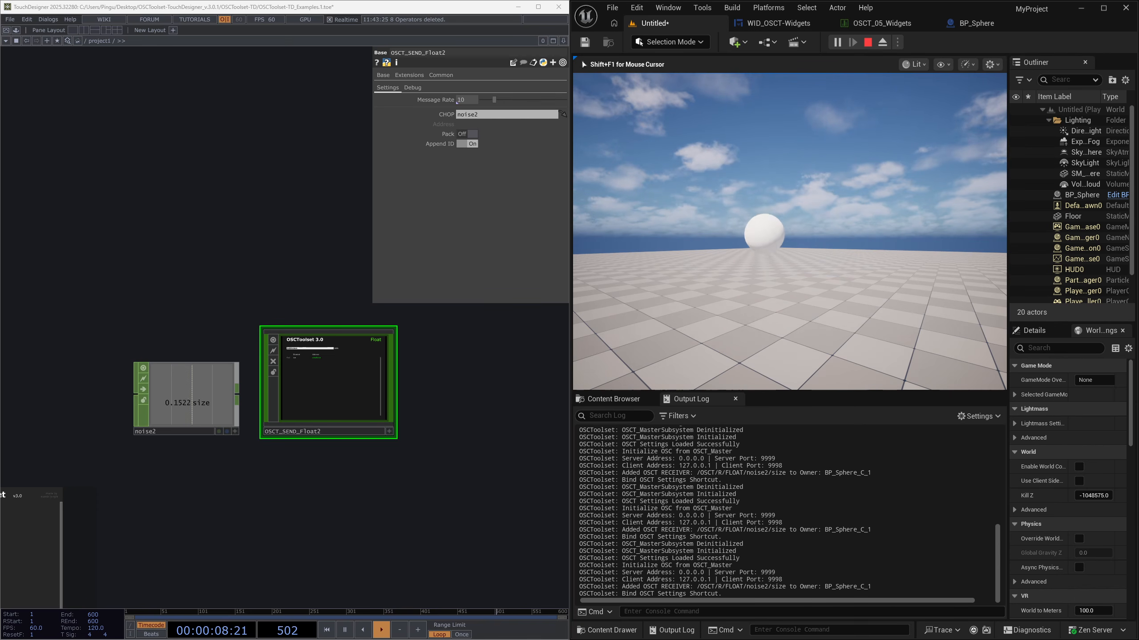
key(grave)
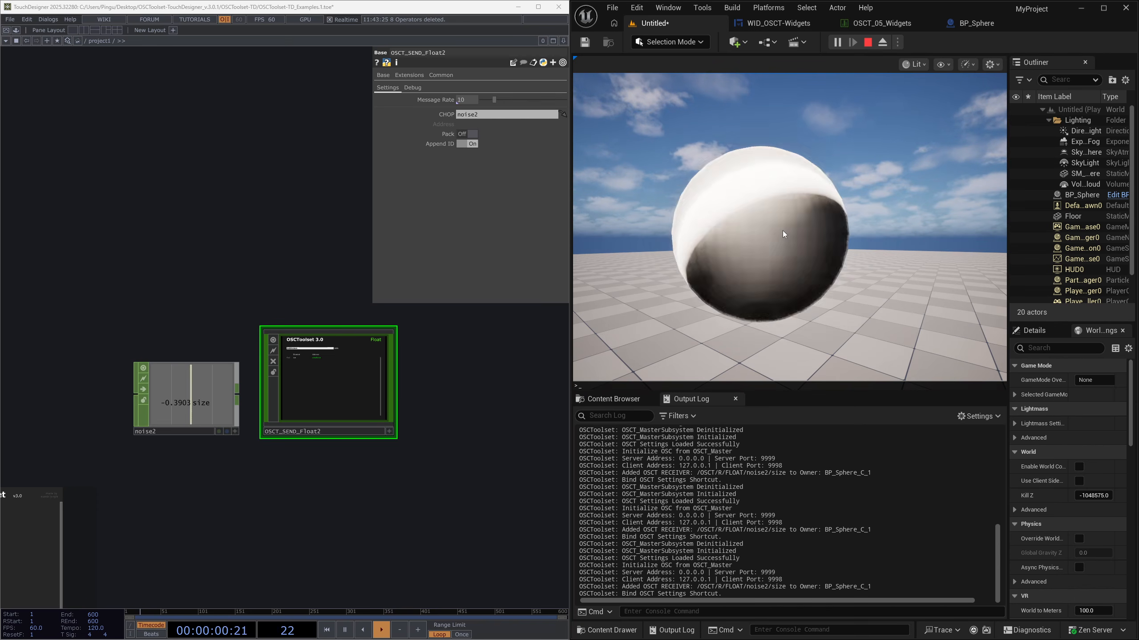
text(stat fps)
key(Return)
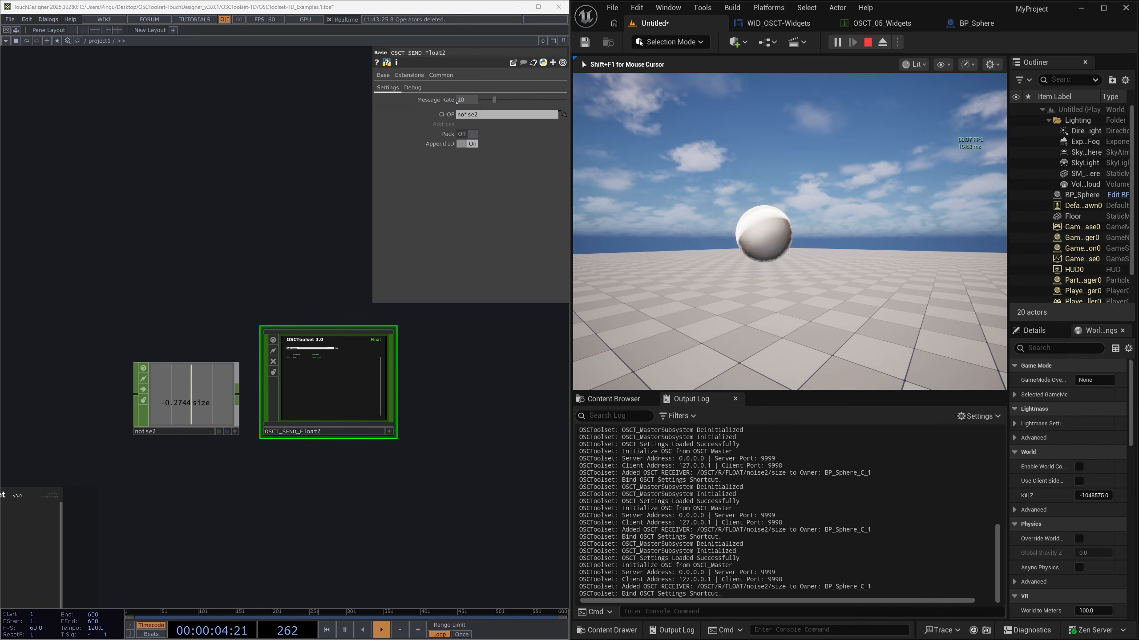
key(Escape)
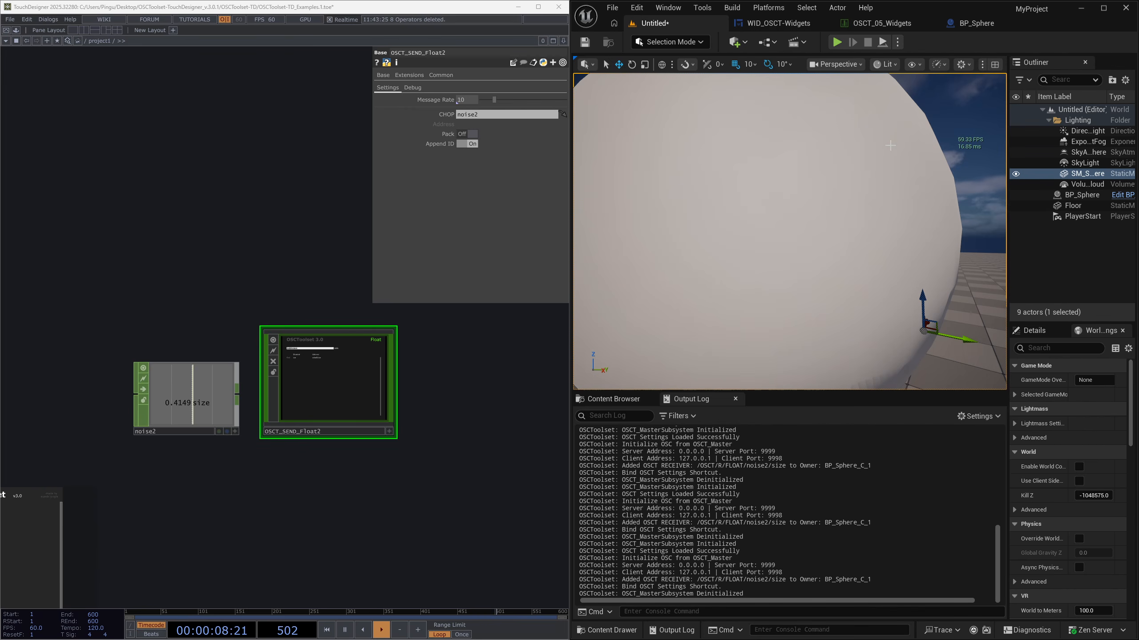
Step: Move the execution and Value connections in BP_Sphere back from GET_Float to the GET_Float_Tick event
click(975, 24)
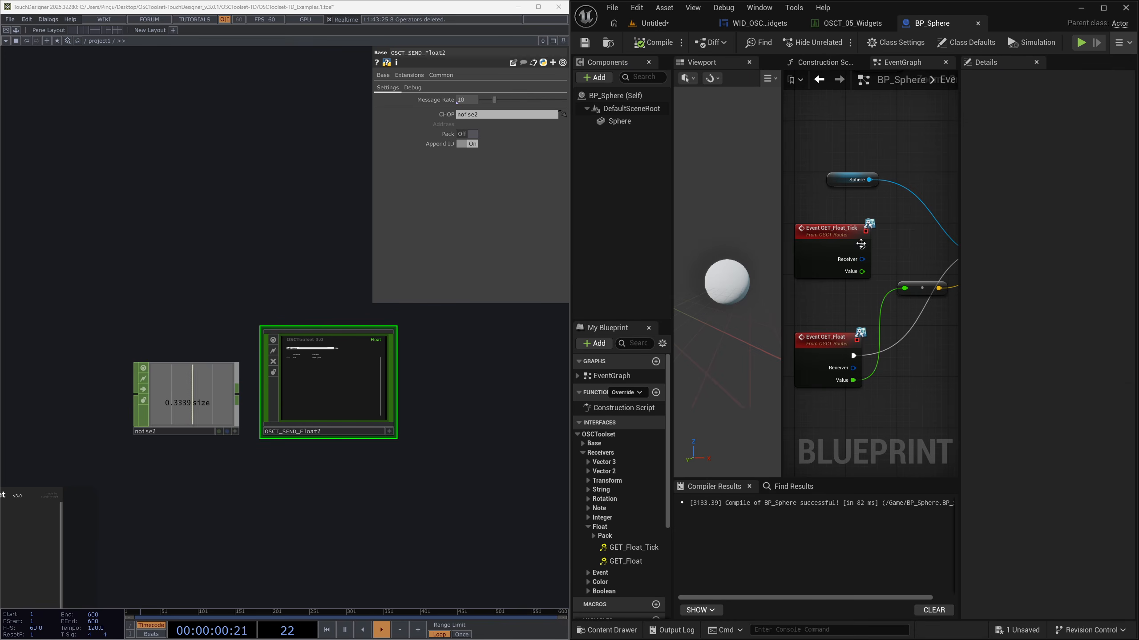
ctrl+drag(854, 357, 862, 246)
ctrl+drag(853, 381, 861, 271)
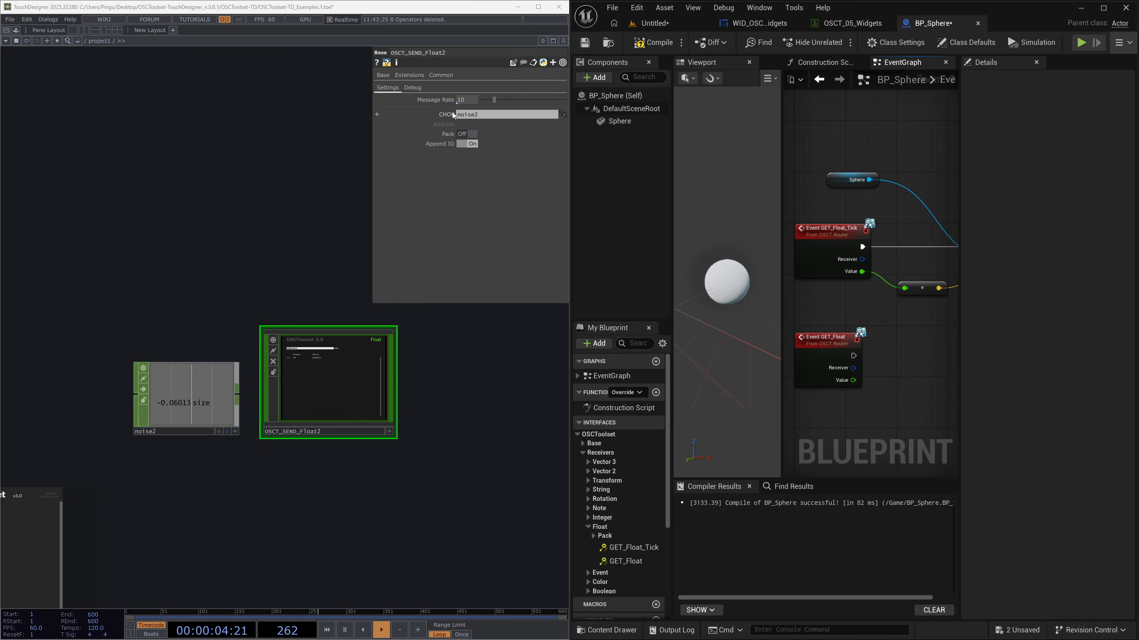
Step: Return to the Untitled level and start a play session to test the reconnected tick event
click(649, 26)
click(836, 43)
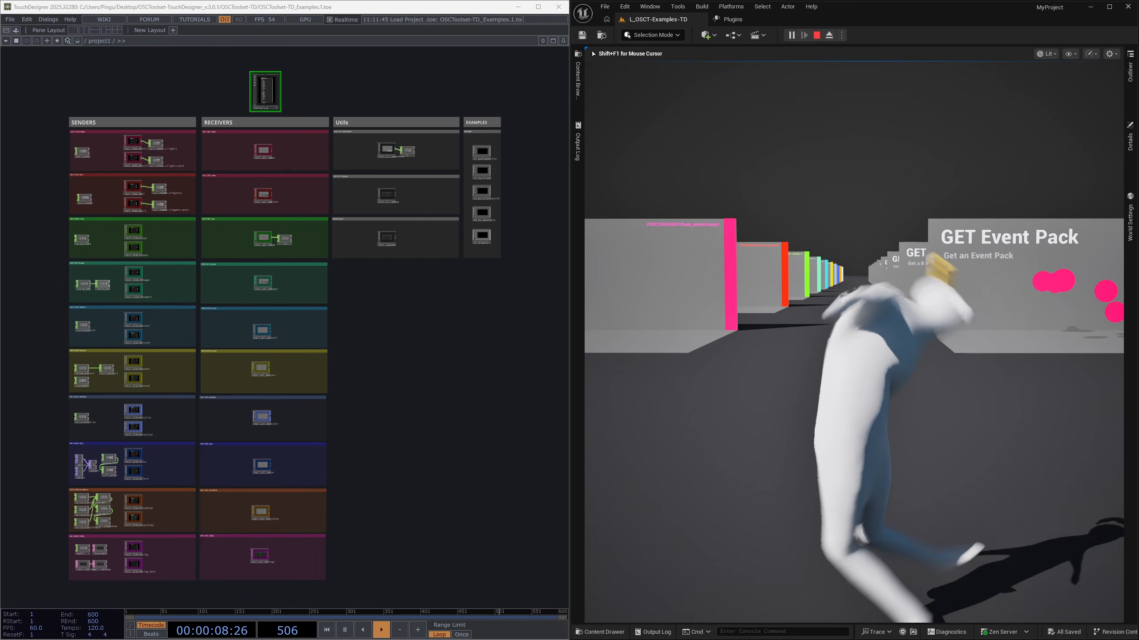
Step: Stop playing L_OSCT-Examples-TD and find the OSCToolset plugin section in Project Settings by searching for "osctoo"
key(Escape)
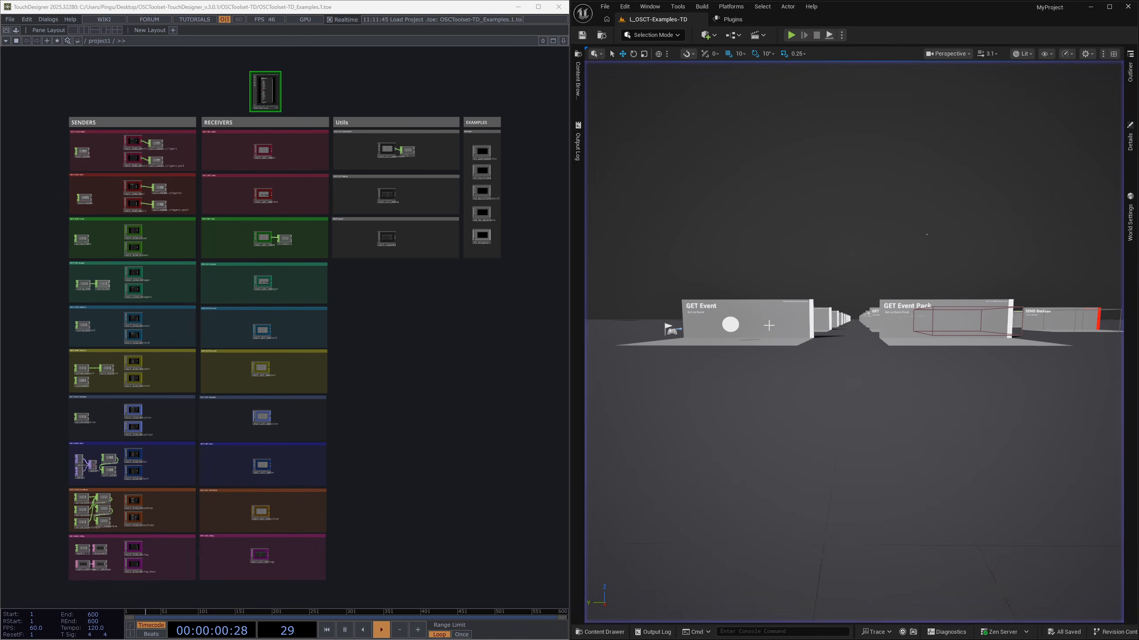
click(626, 8)
click(663, 151)
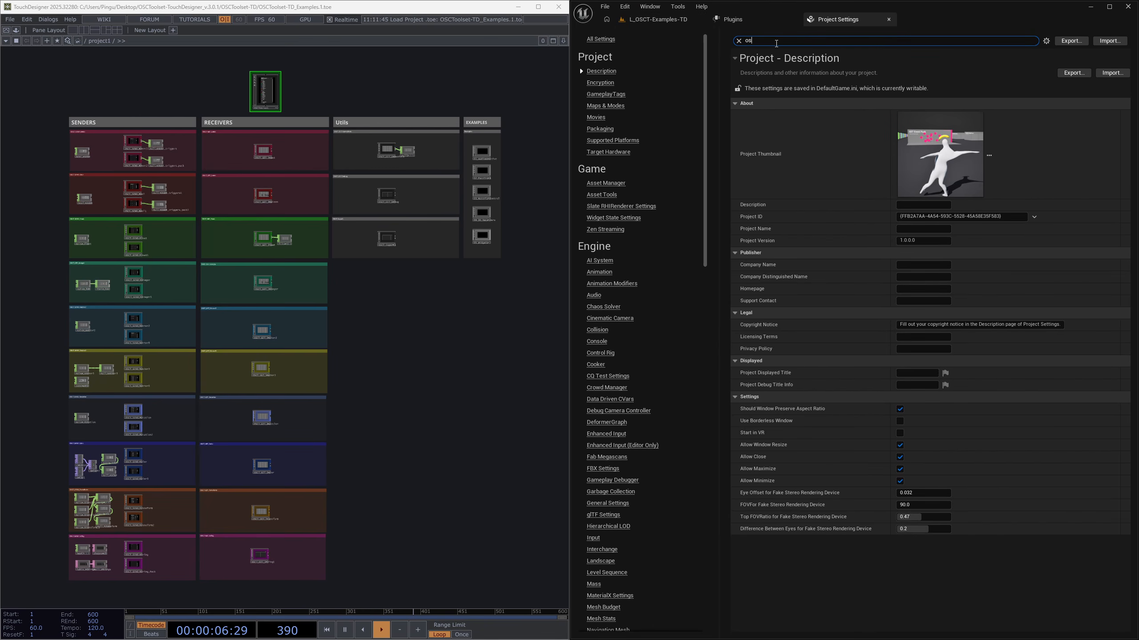
text(osctoo)
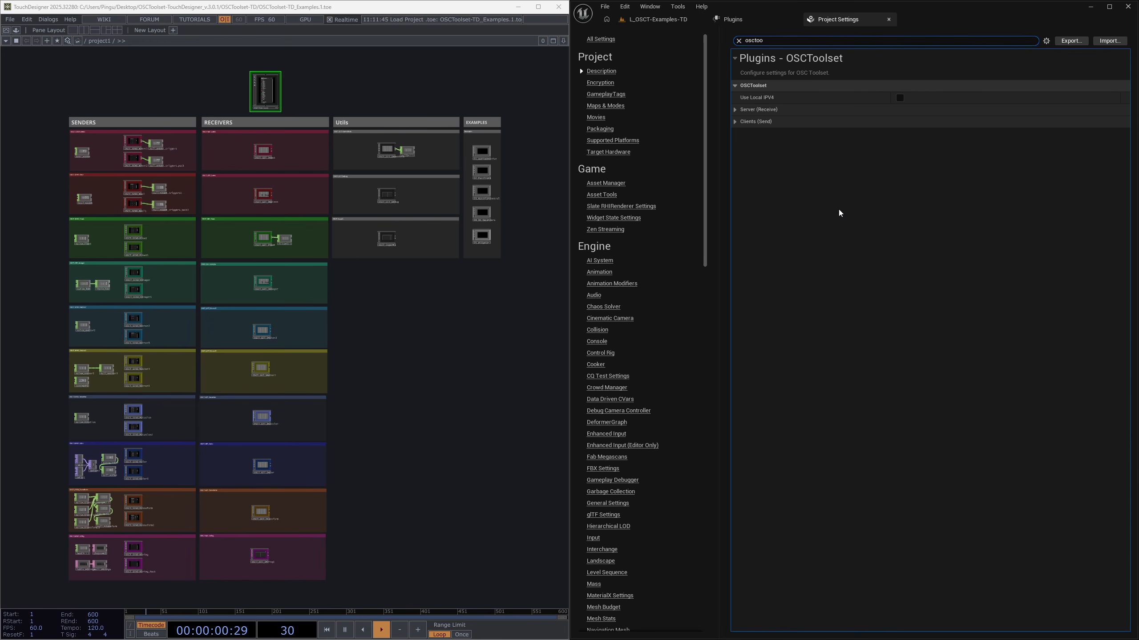
Step: Expand the OSCToolset Server Config and the first Remote Clients entry to inspect their addresses and ports
click(736, 121)
click(735, 109)
click(742, 158)
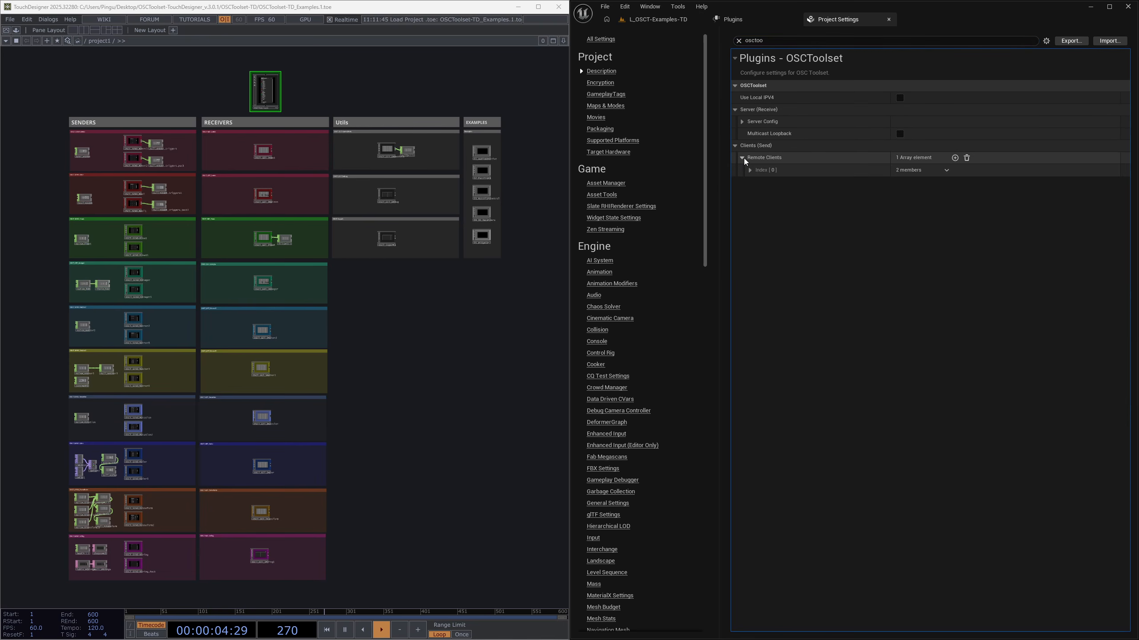
click(750, 170)
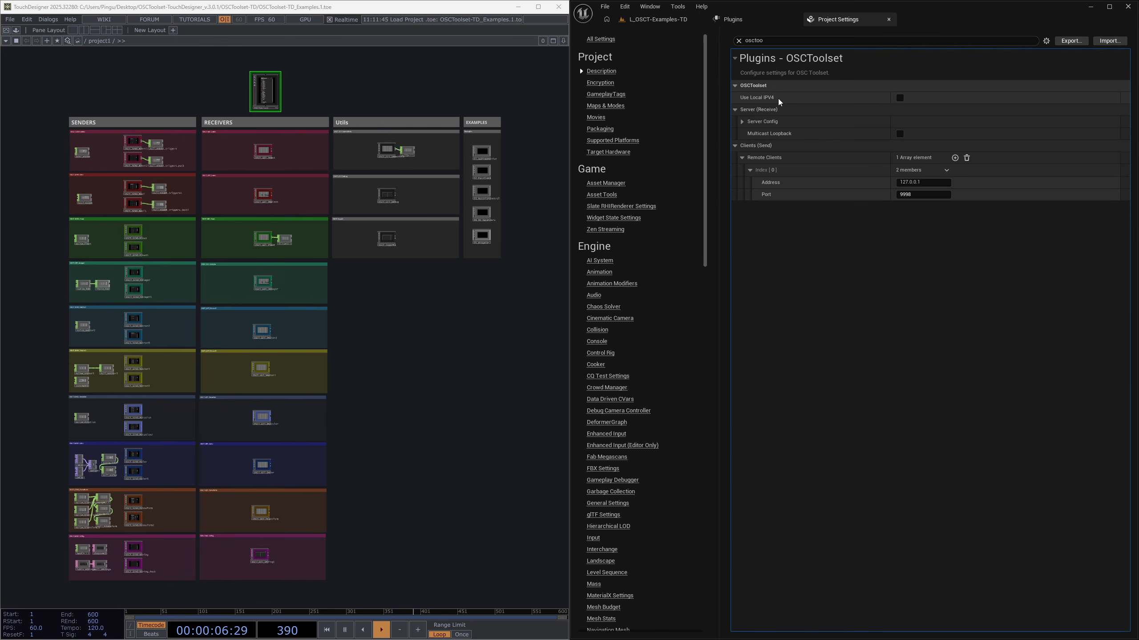
click(741, 122)
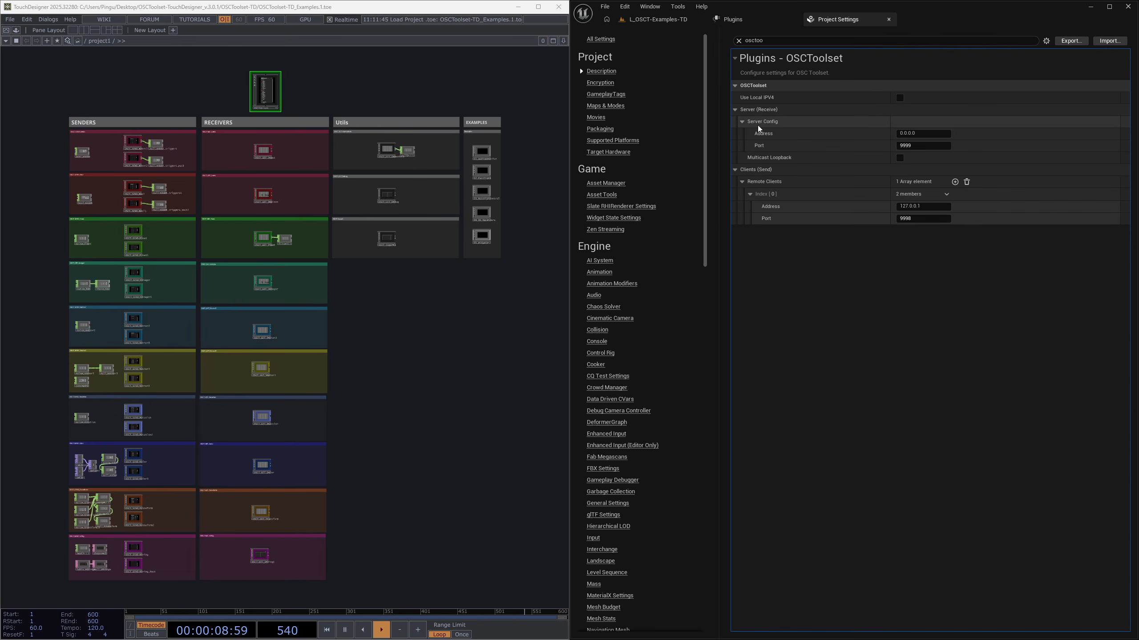
click(916, 282)
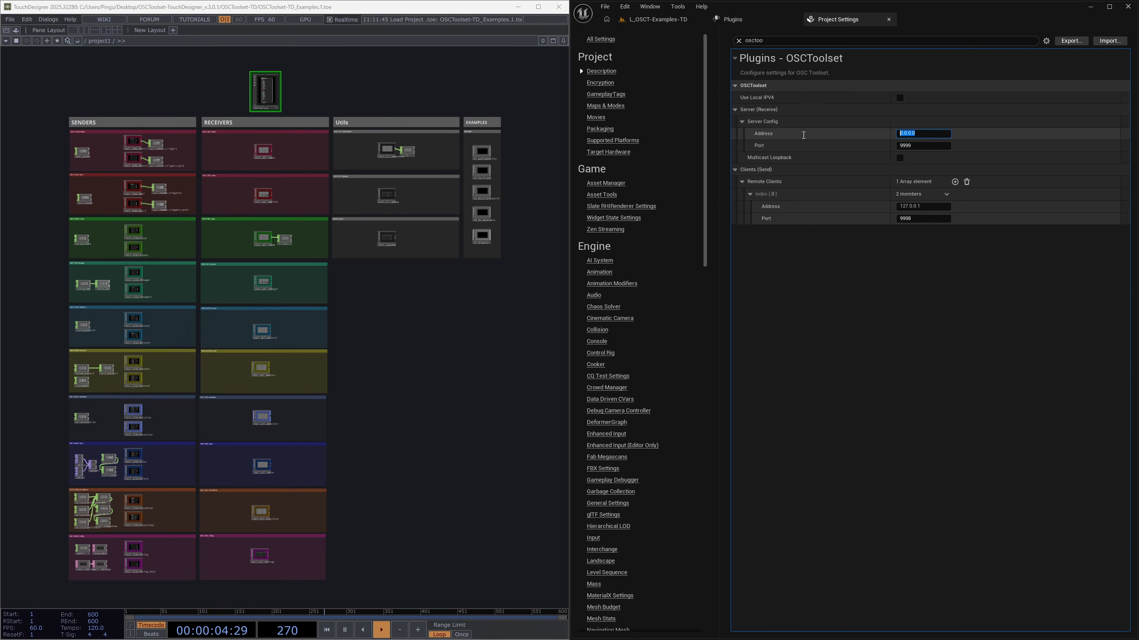
key(ctrl+a)
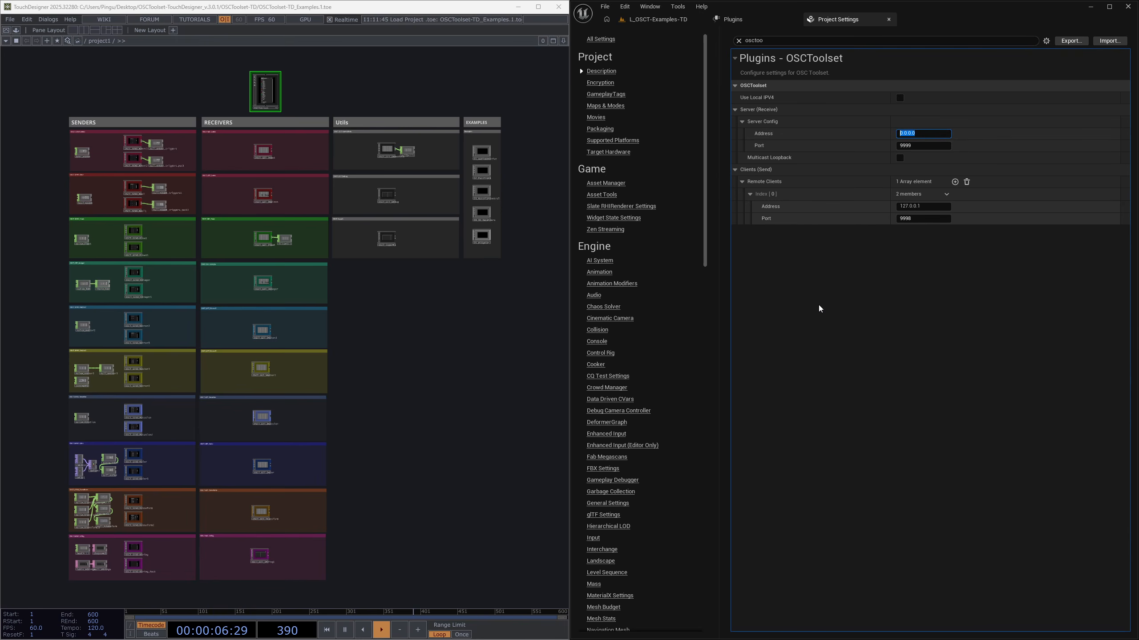
Step: Show the OSCToolset container's parameters in TouchDesigner and compare them with the Server Config address in Unreal's Project Settings
click(271, 99)
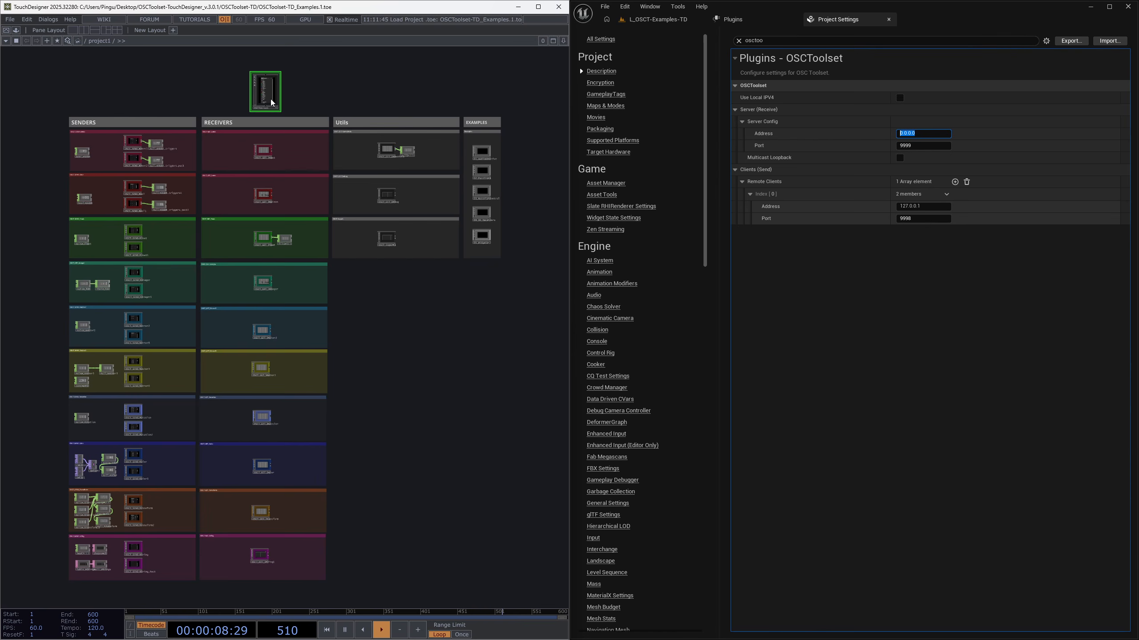
key(p)
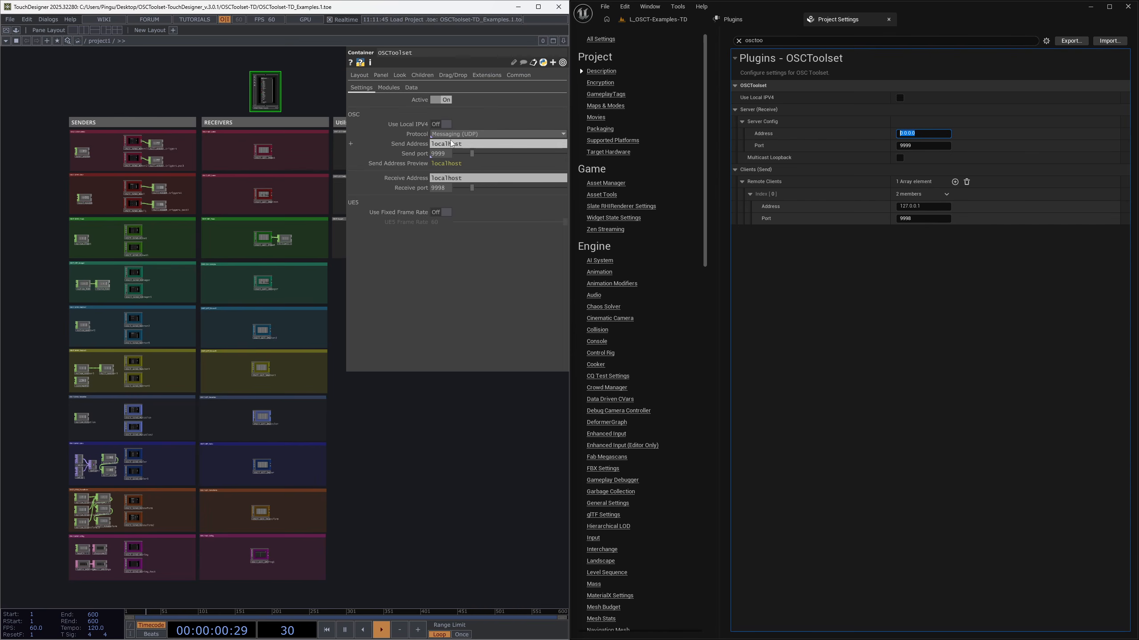
click(942, 134)
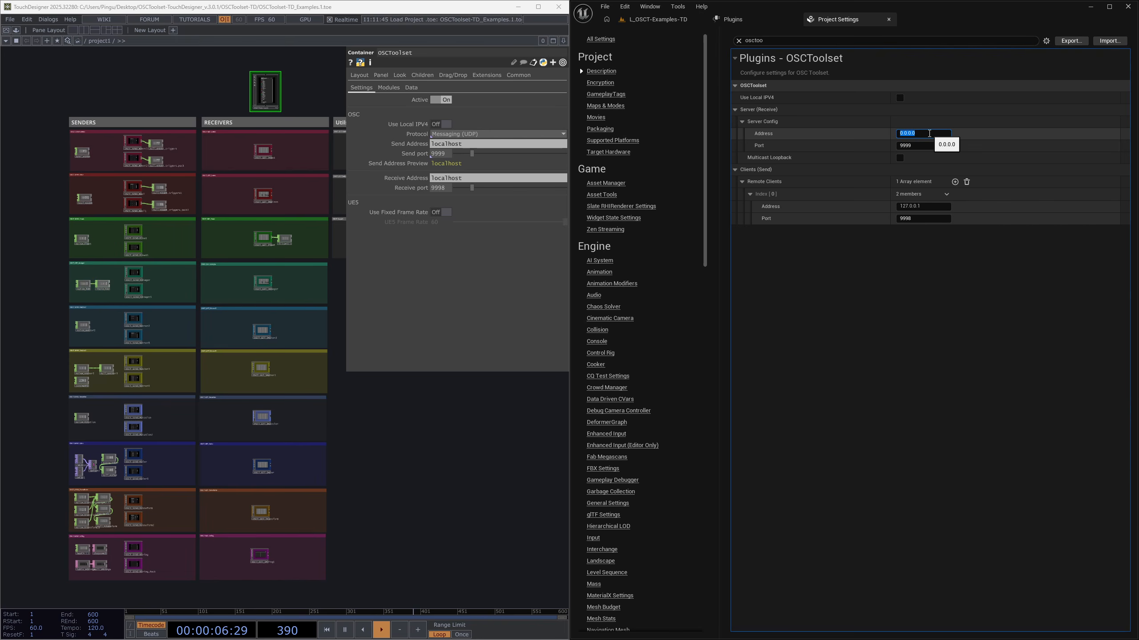
click(929, 133)
click(929, 133)
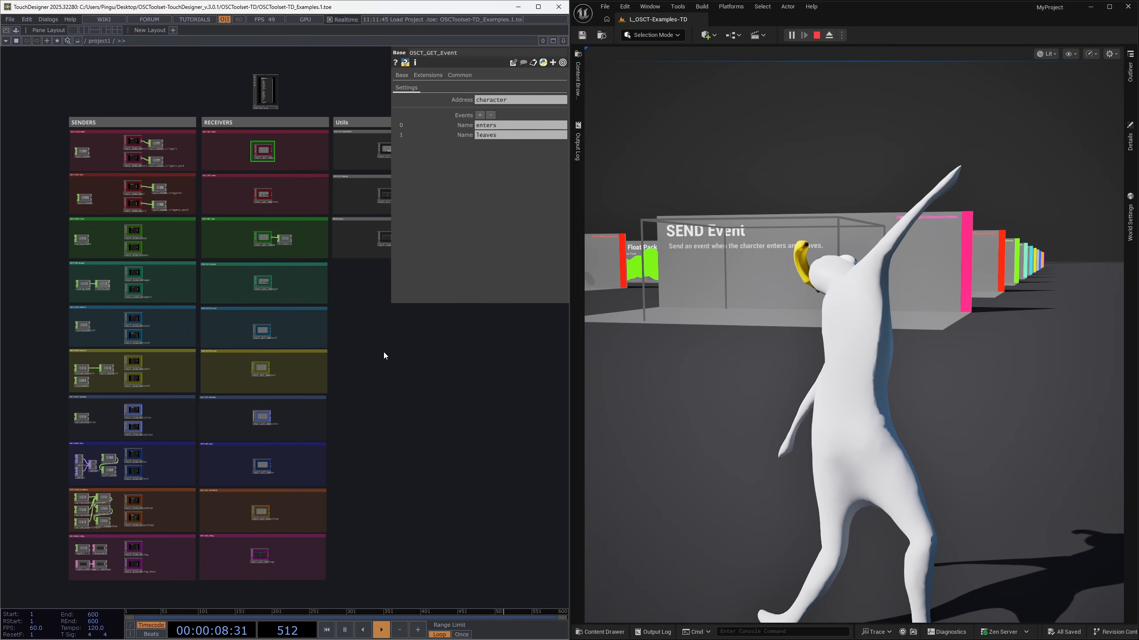
Step: Look through the OSCT_GET receiver examples in TouchDesigner, from Float to String, ending at OSCT_GET_Event and OSCT_GET_Boolean
scroll(268, 237, up, 5)
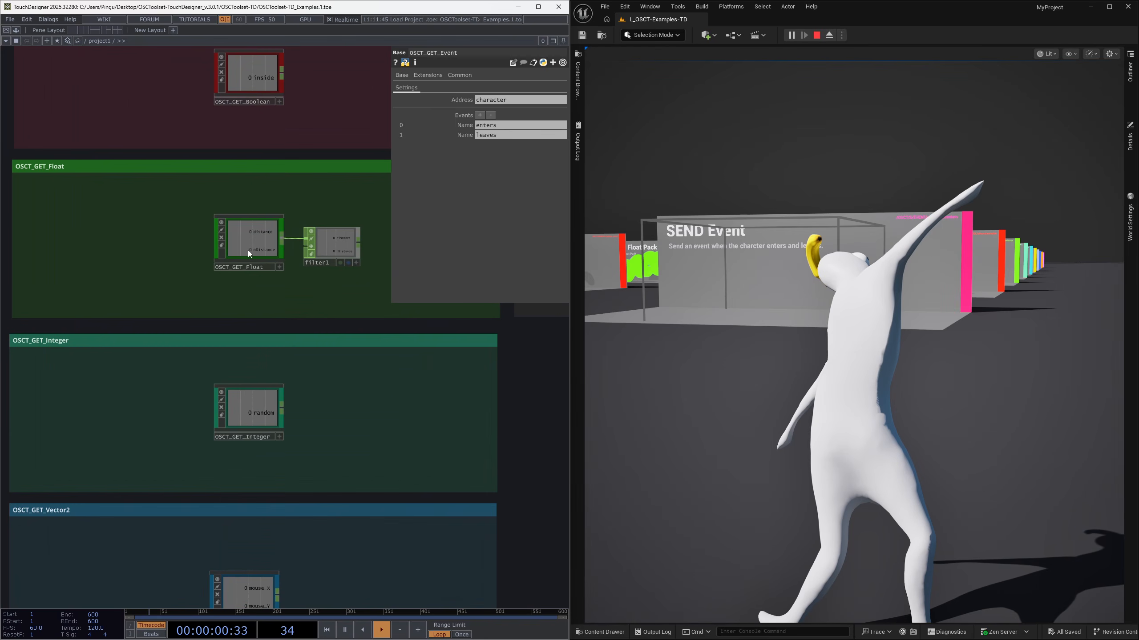
drag(372, 434, 355, 340)
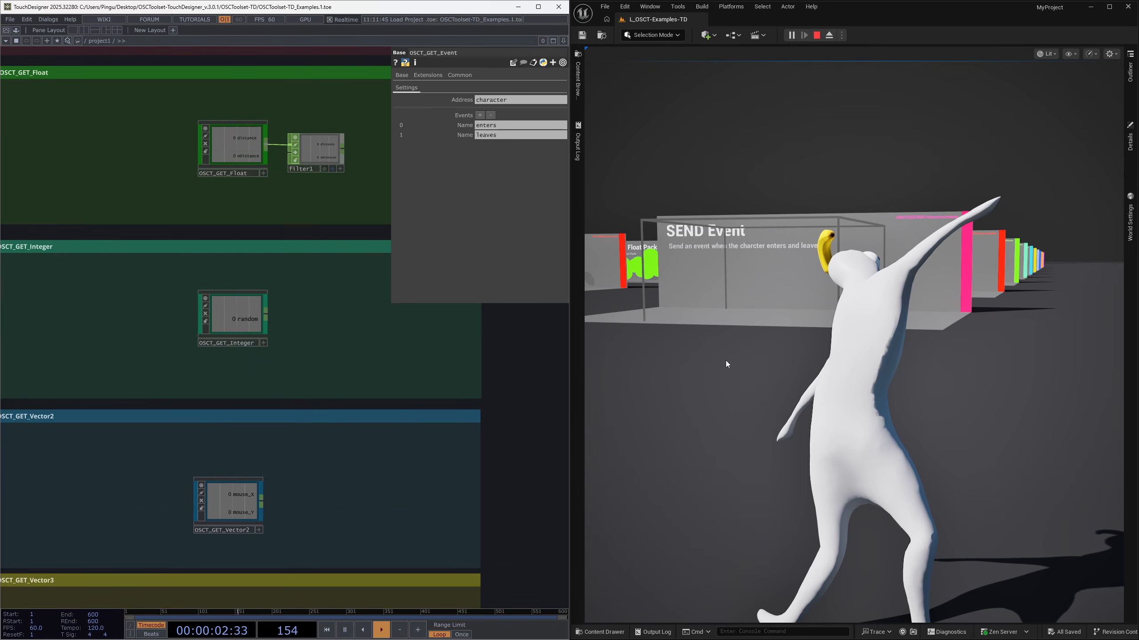
drag(348, 496, 366, 417)
drag(241, 550, 262, 426)
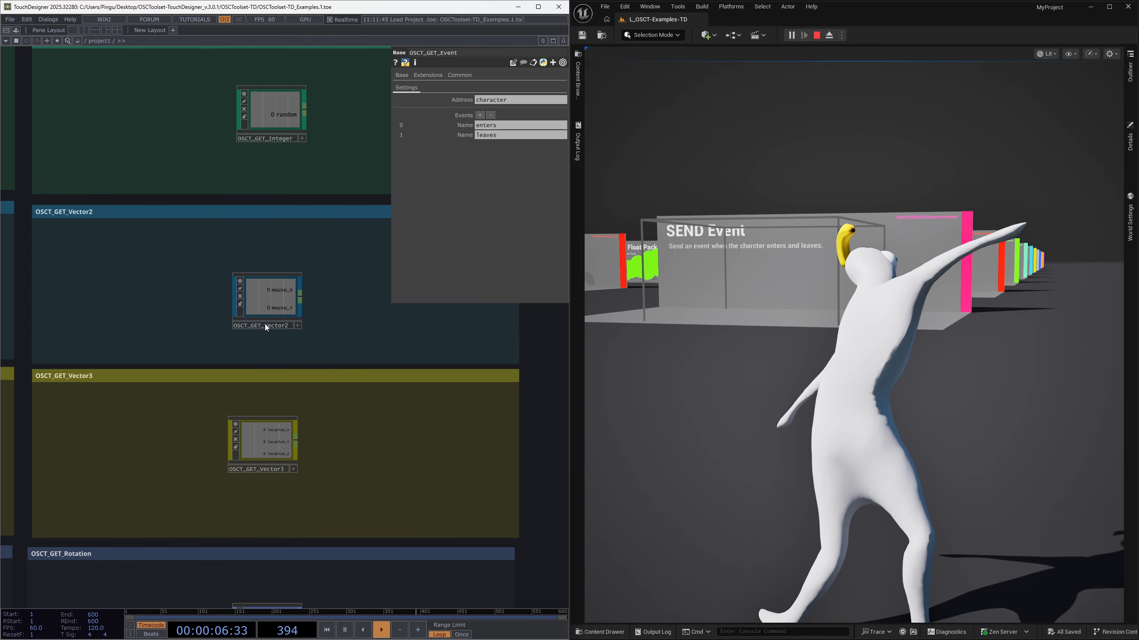
scroll(283, 419, down, 6)
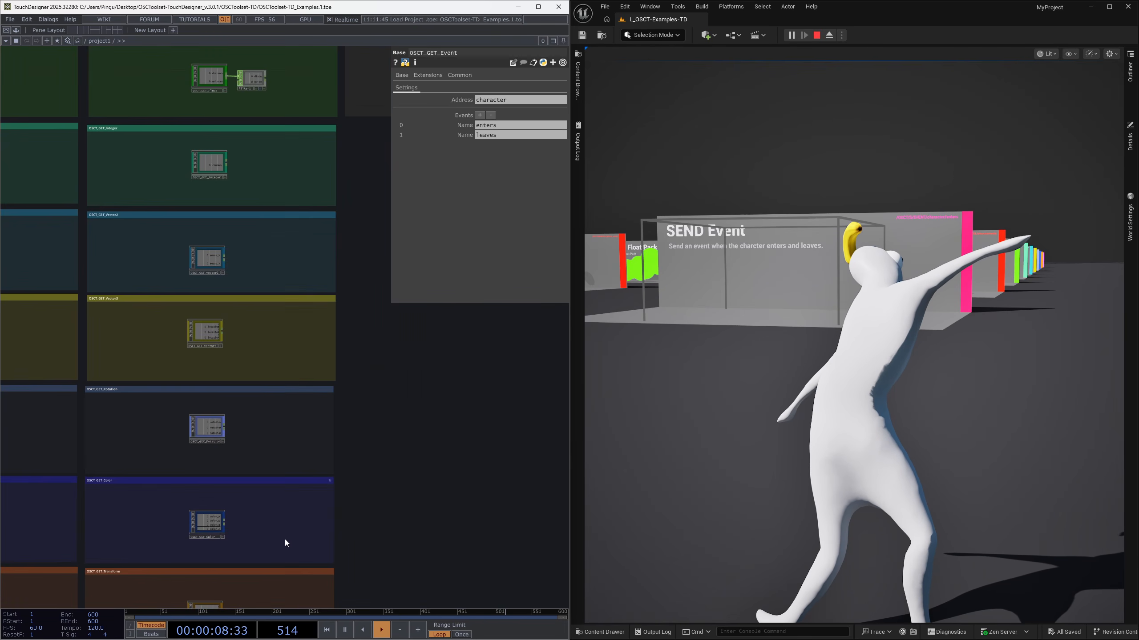
scroll(274, 552, up, 6)
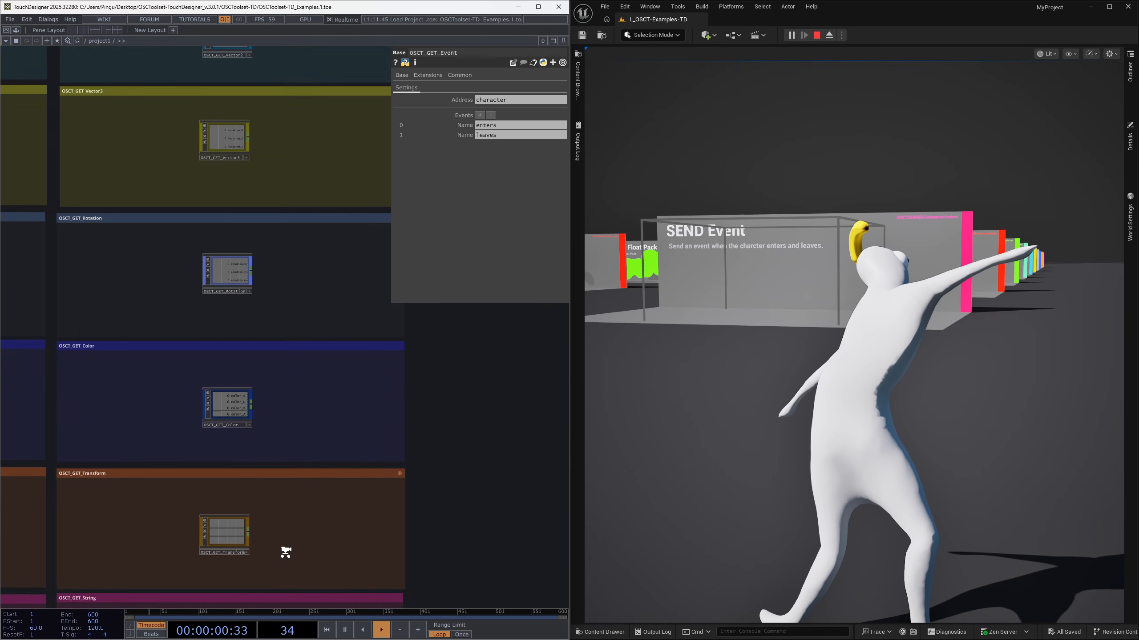
drag(280, 551, 316, 354)
scroll(318, 341, down, 6)
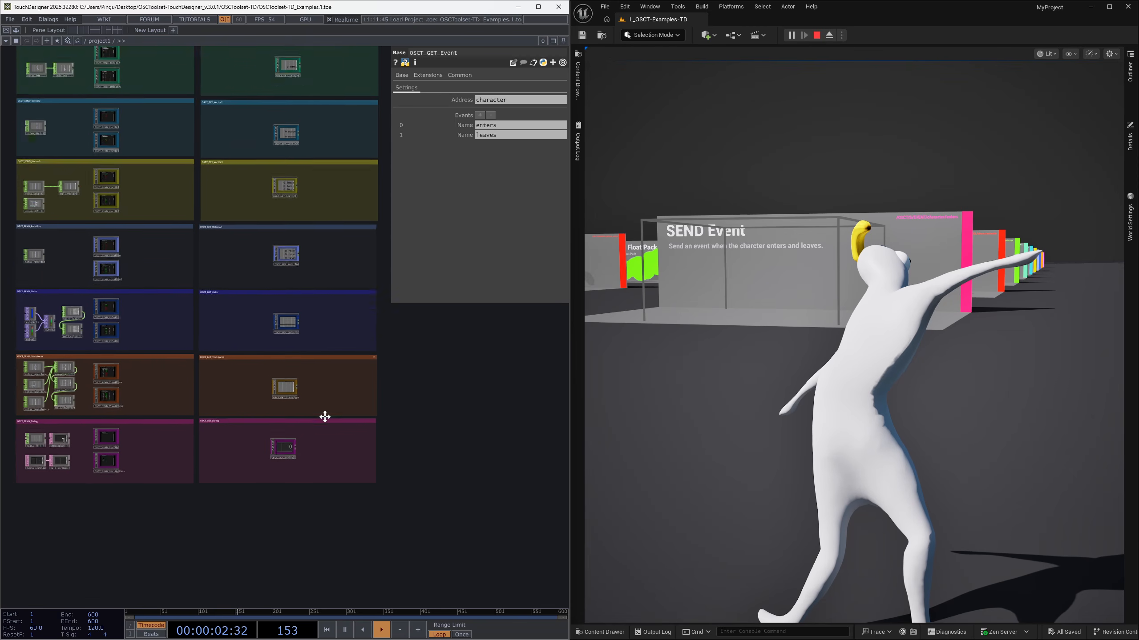
scroll(315, 163, down, 3)
scroll(312, 144, up, 5)
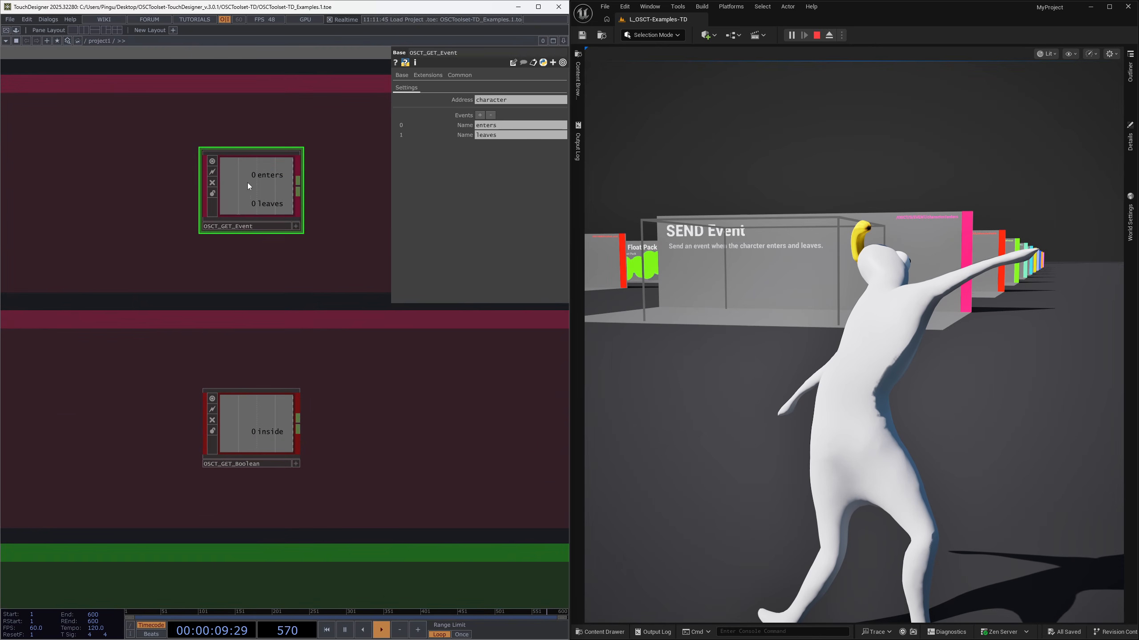
Step: Run the character in and out of the SEND Event area in Unreal to test the enters and leaves events
click(786, 279)
key(w)
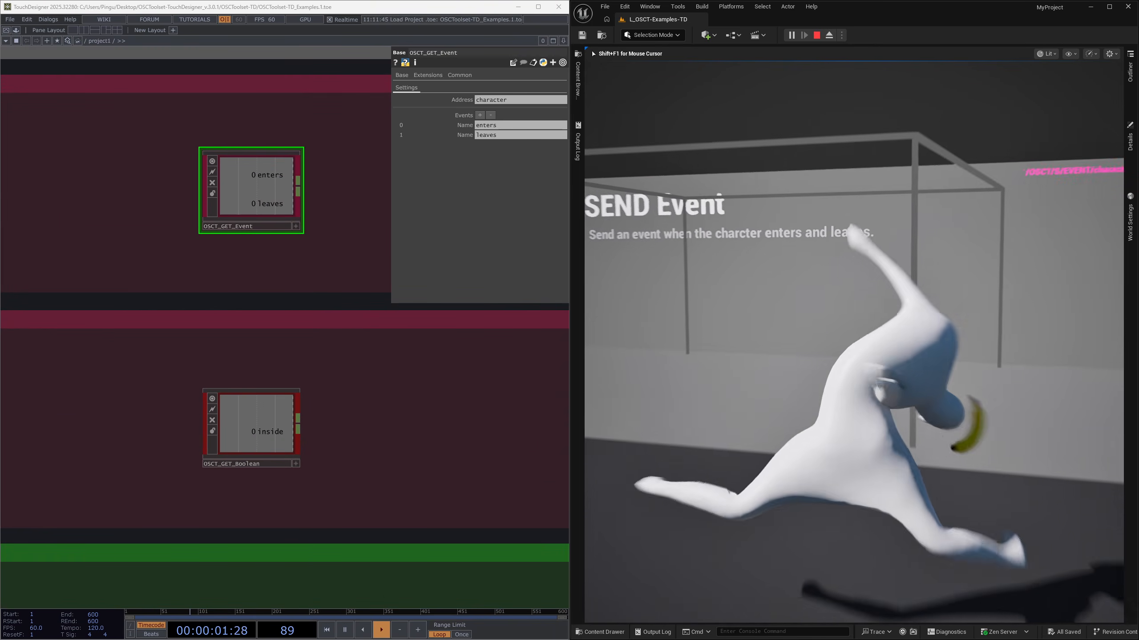
key(d)
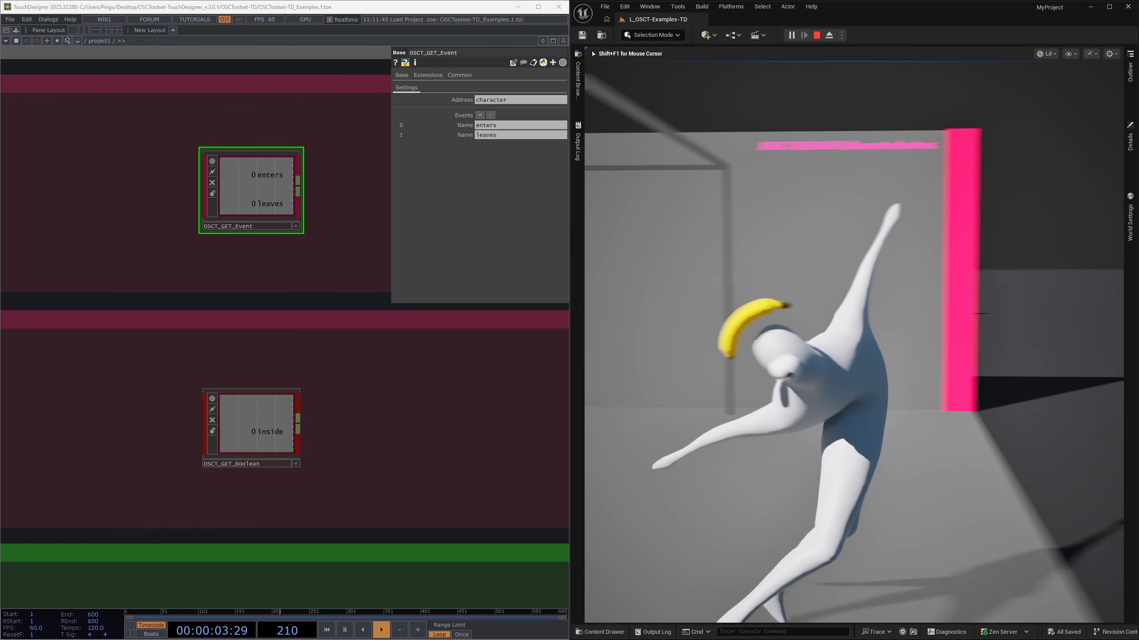
key(a)
key(d)
key(a)
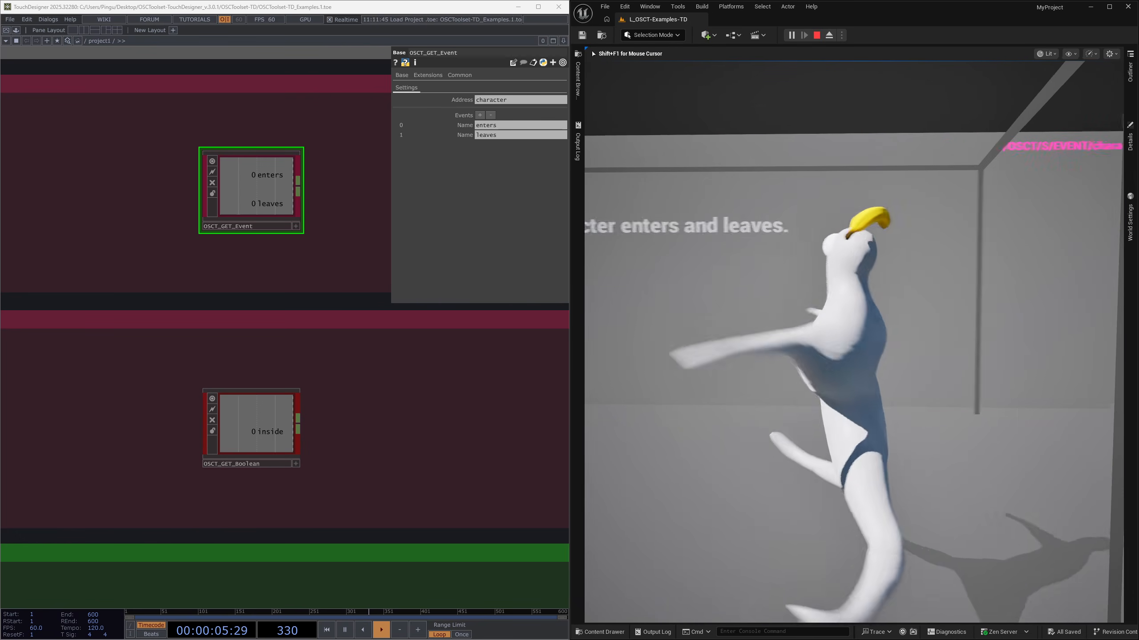
key(w)
key(d)
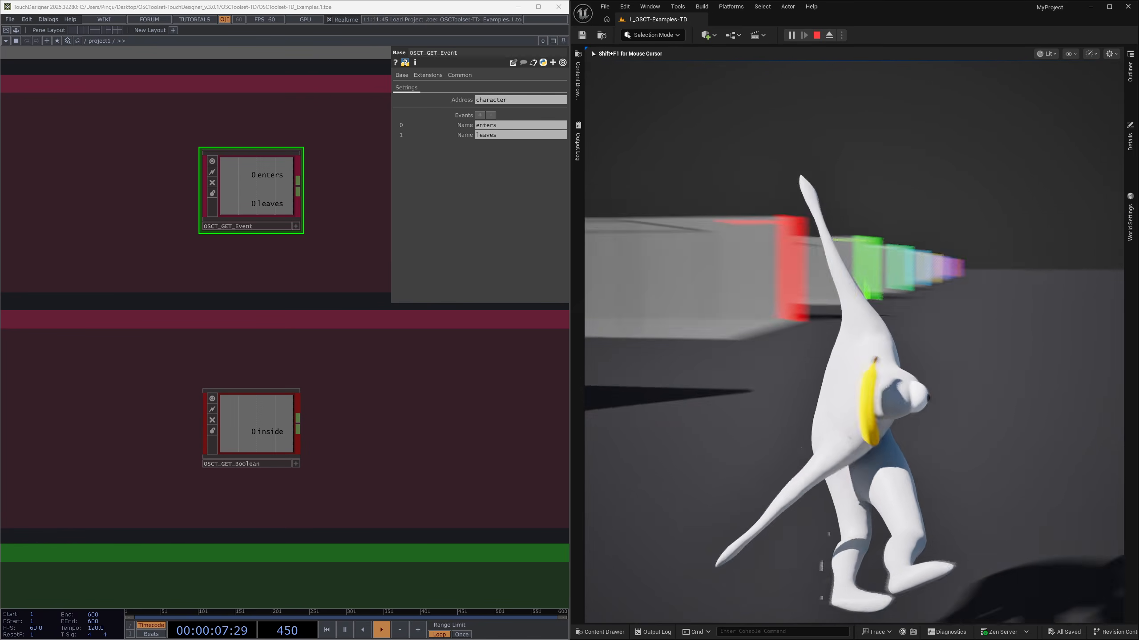
Step: Run the character in and out of the SEND Boolean area to test the inside value, and stop playing
key(w)
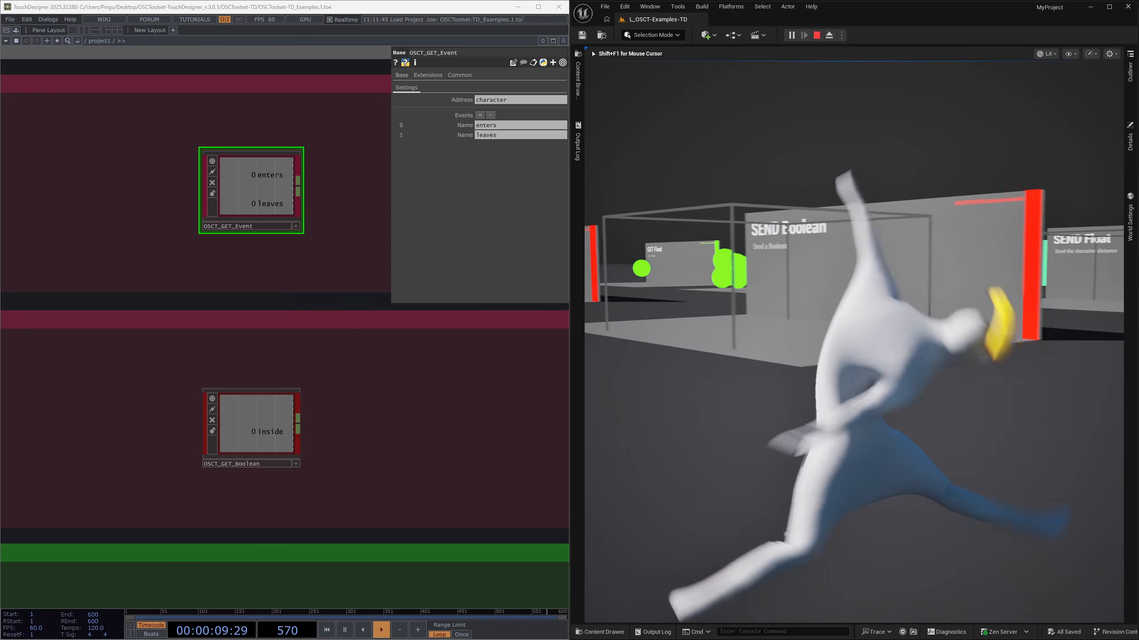
key(w)
key(a)
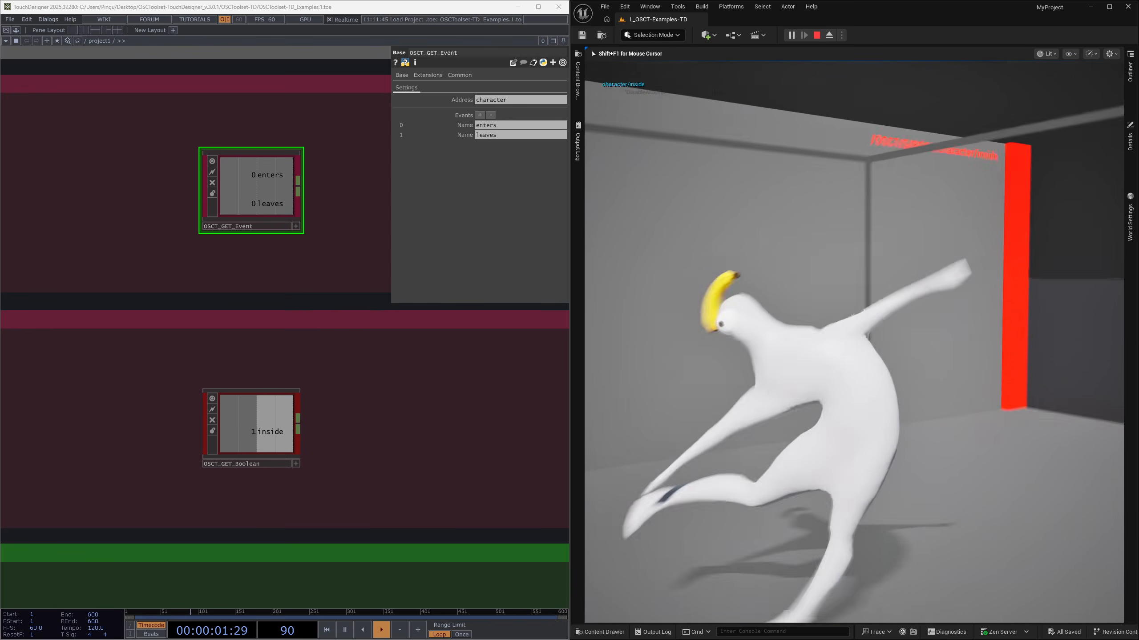
key(d)
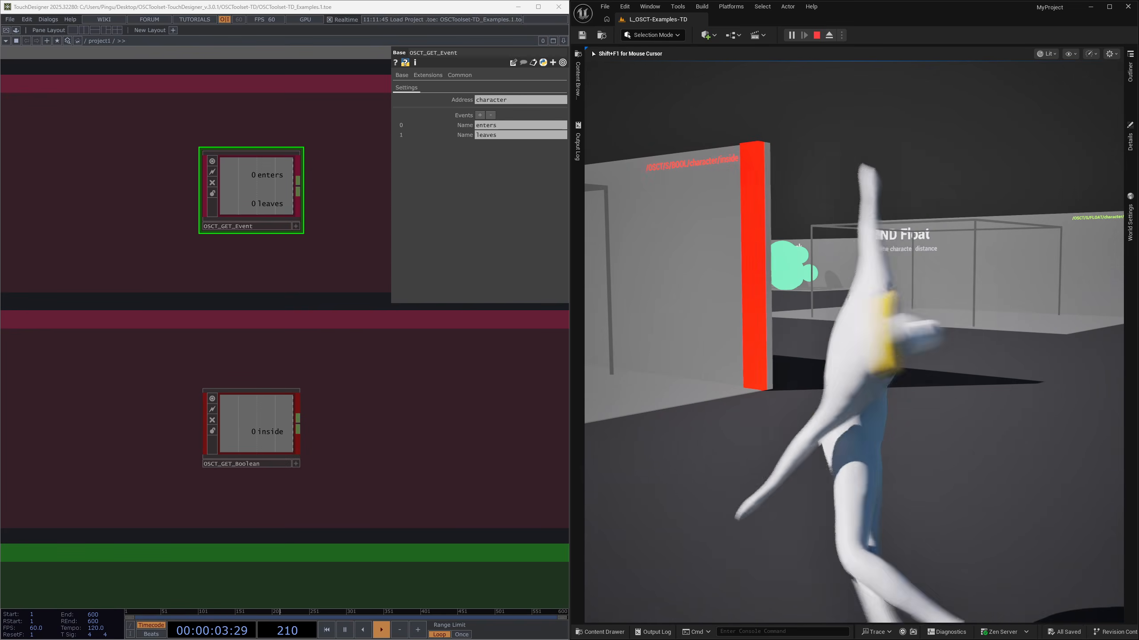
key(a)
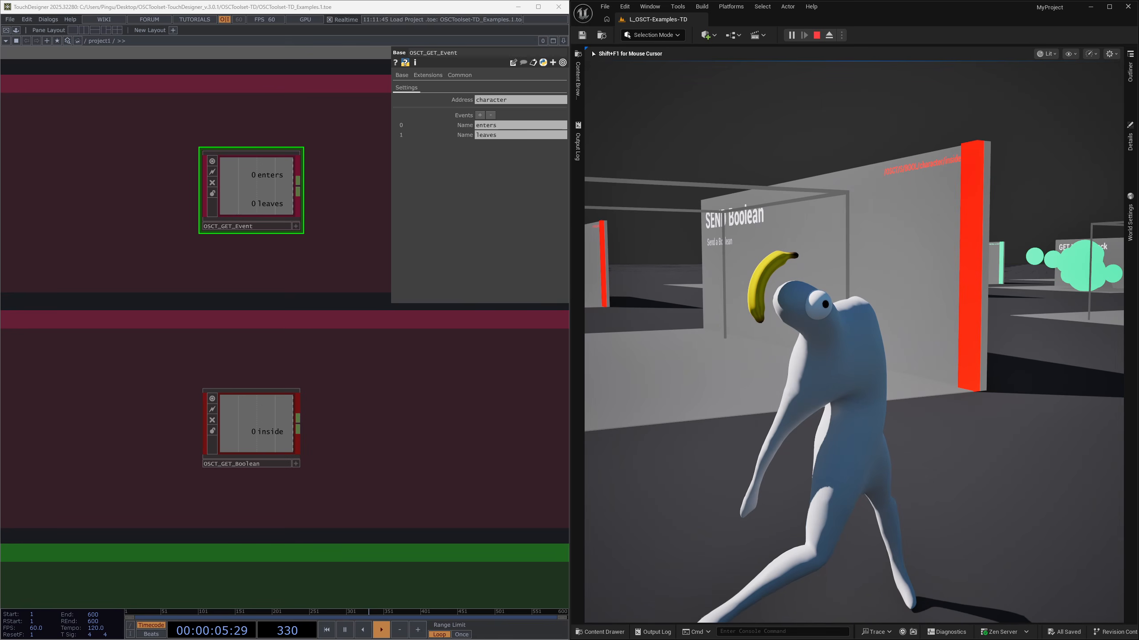
key(Escape)
Step: Select the SEND Boolean actor, open its BP_SEND_Boolean Blueprint from the Examples/Senders/Boolean folder, and enlarge the editor window
click(816, 343)
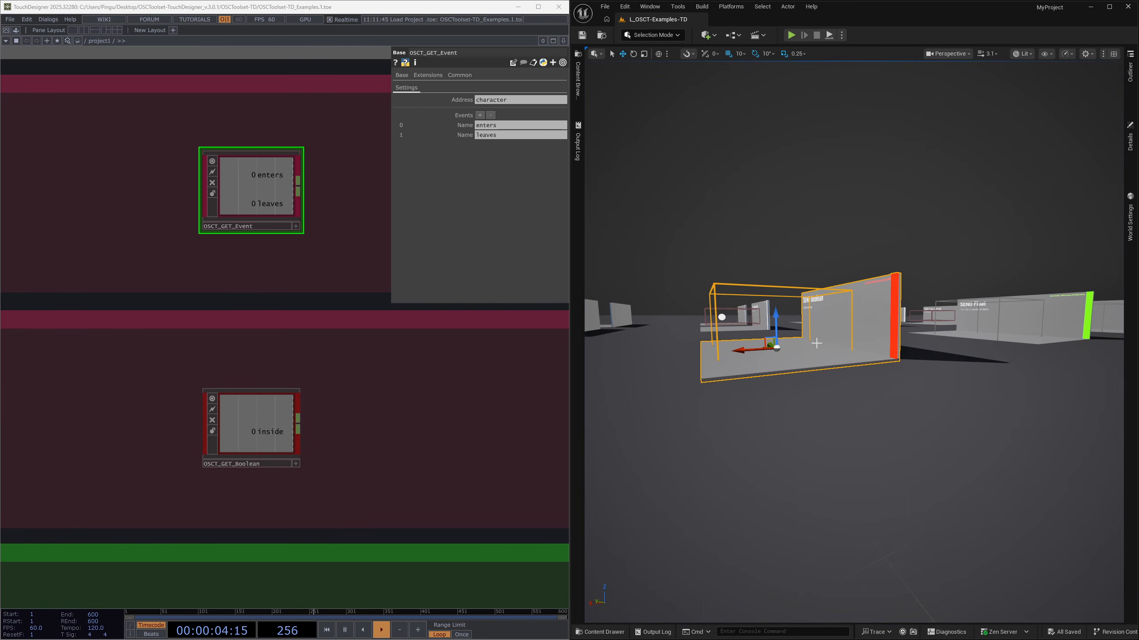
key(ctrl+b)
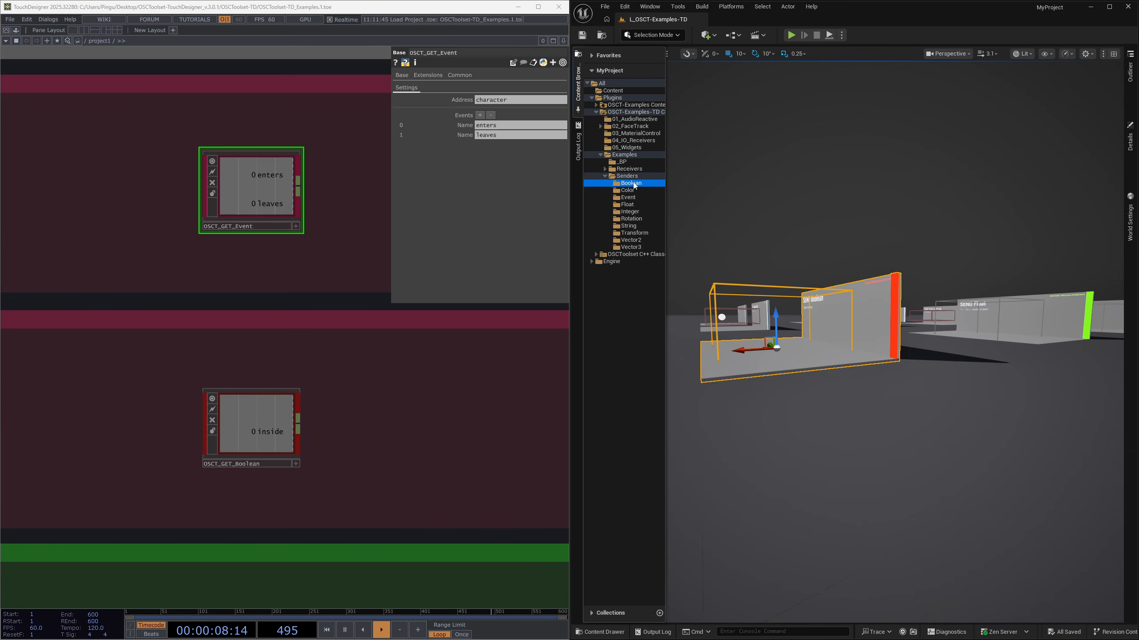
key(ctrl+space)
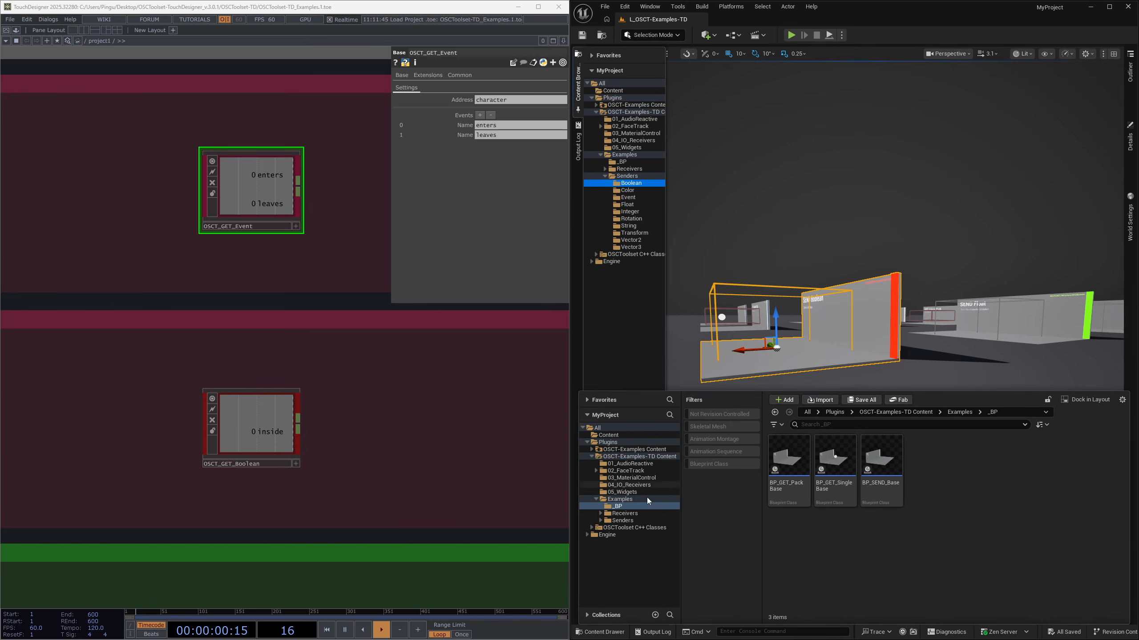
click(621, 522)
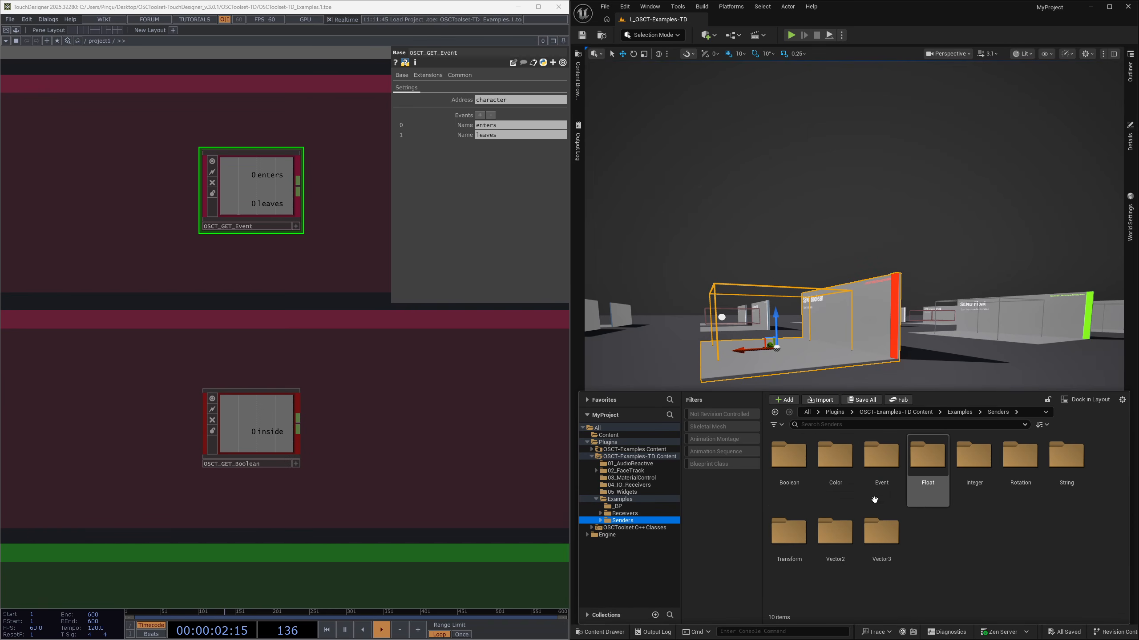
double_click(789, 462)
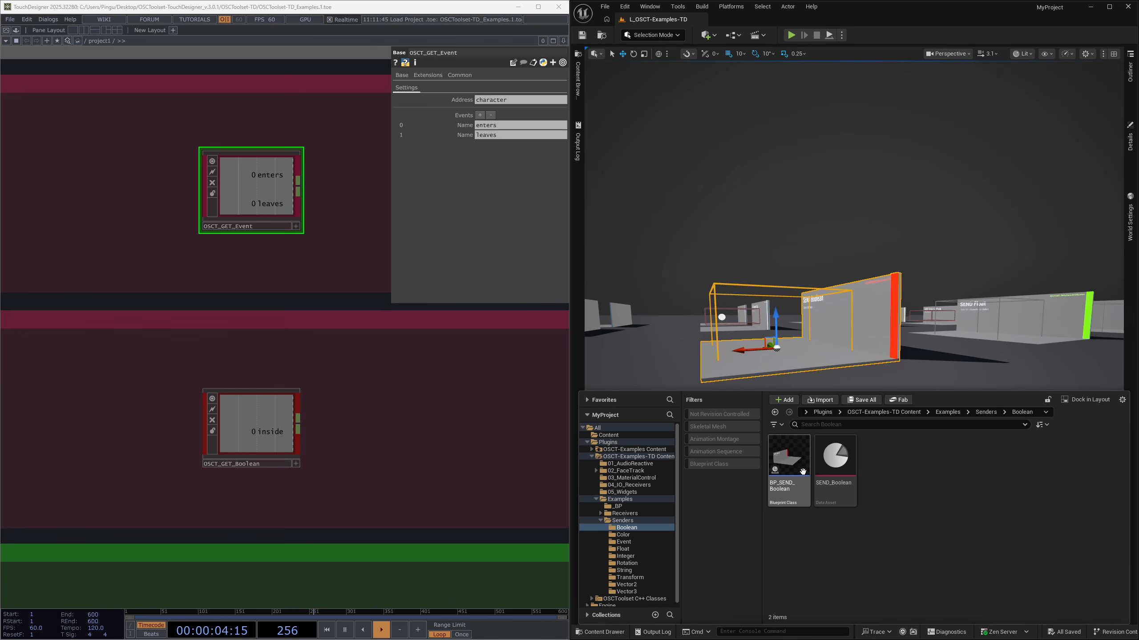
click(798, 472)
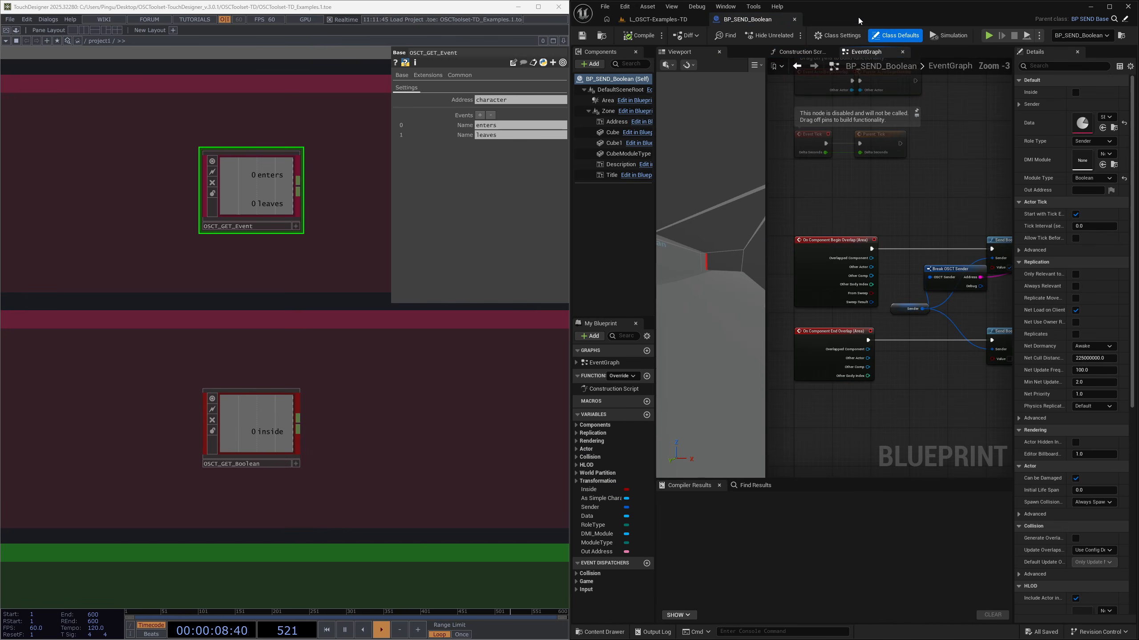
drag(859, 18, 722, 4)
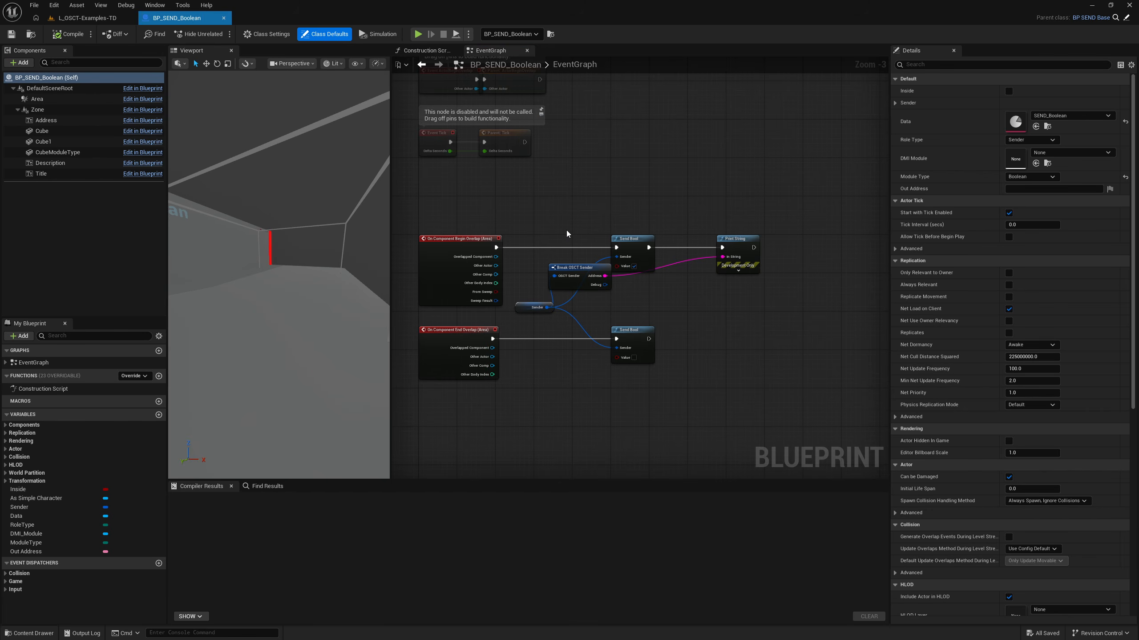
Step: Enlarge the Unreal editor interface by raising the application scale in the Widget Reflector, and close the reflector window
key(ctrl+shift+w)
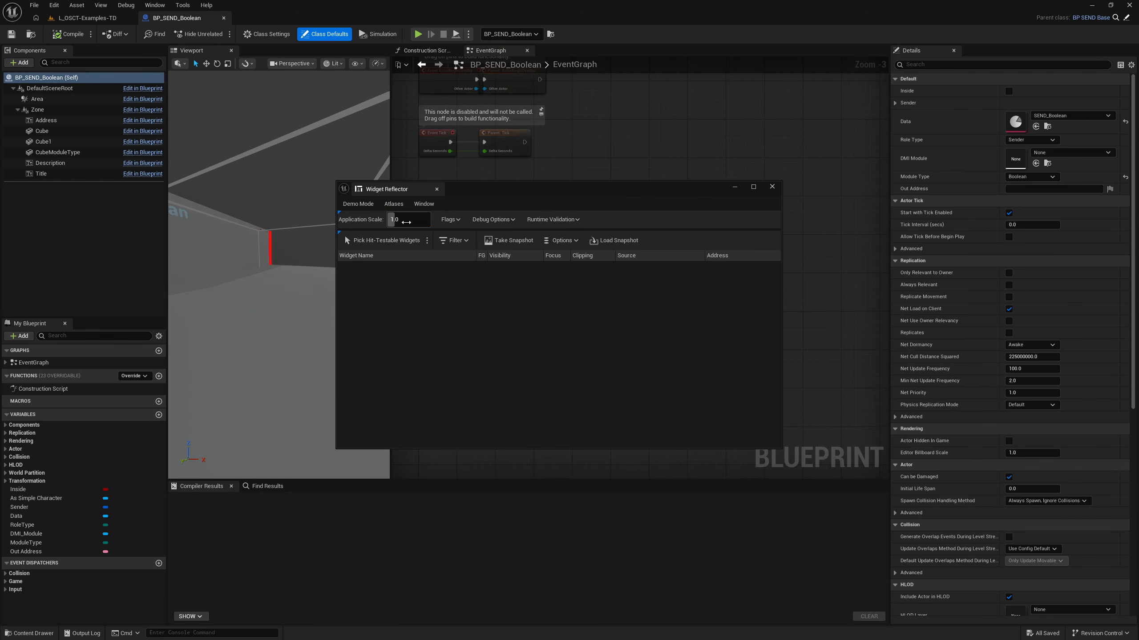
key(Return)
click(772, 186)
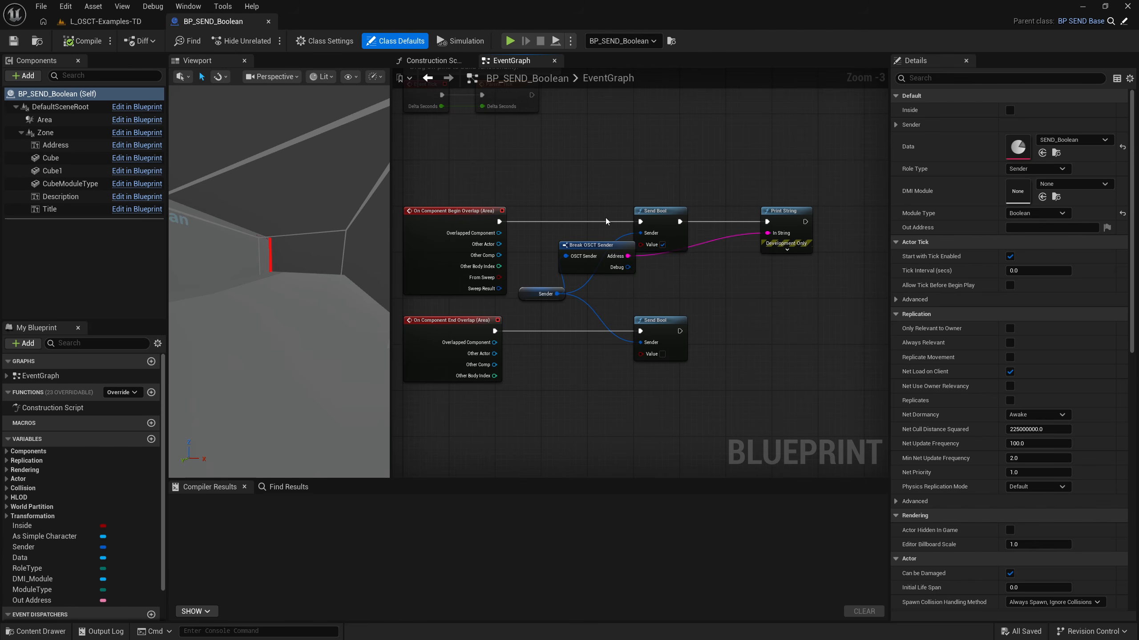
Step: Examine the two Send Bool nodes in the BP_SEND_Boolean event graph, including their Sender and Value inputs on begin and end overlap
scroll(668, 279, up, 2)
drag(580, 376, 562, 211)
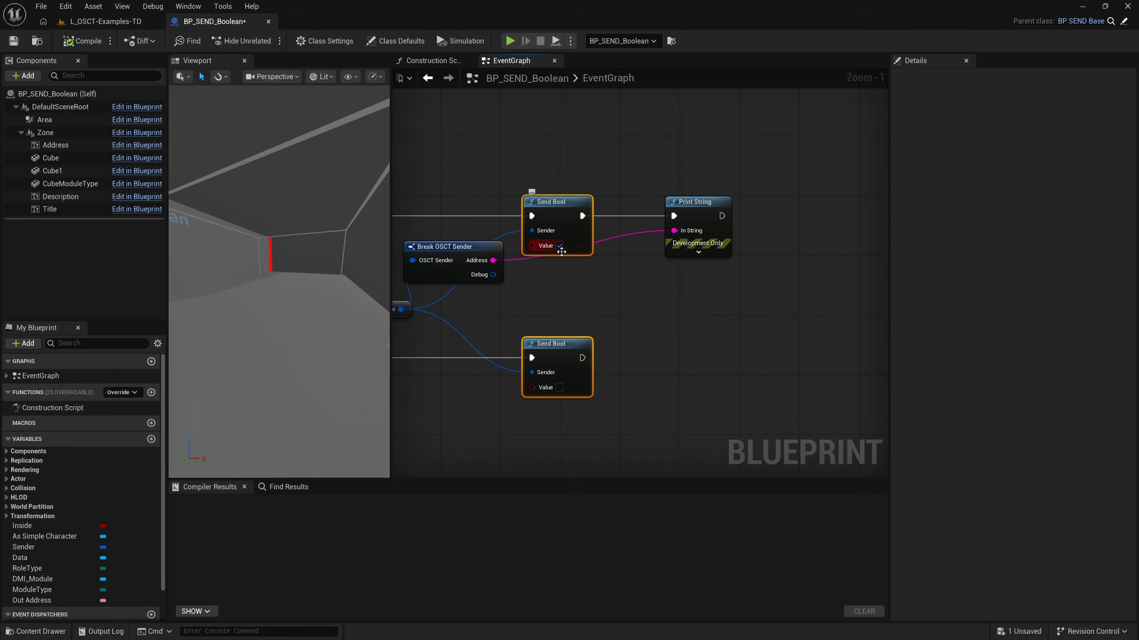
right_drag(517, 288, 600, 274)
click(601, 274)
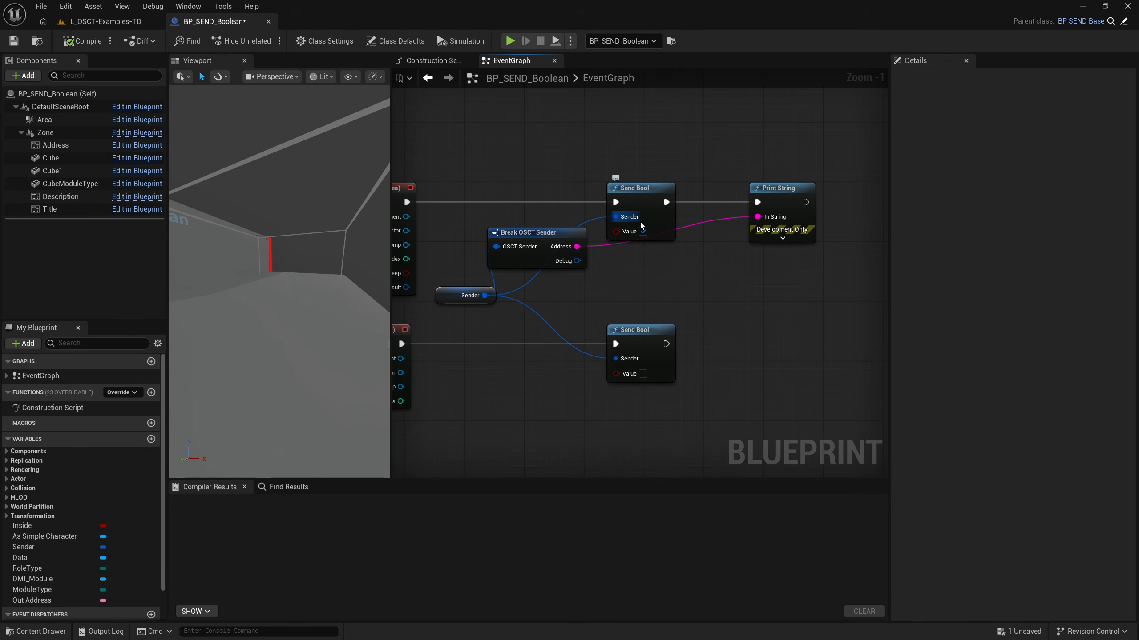
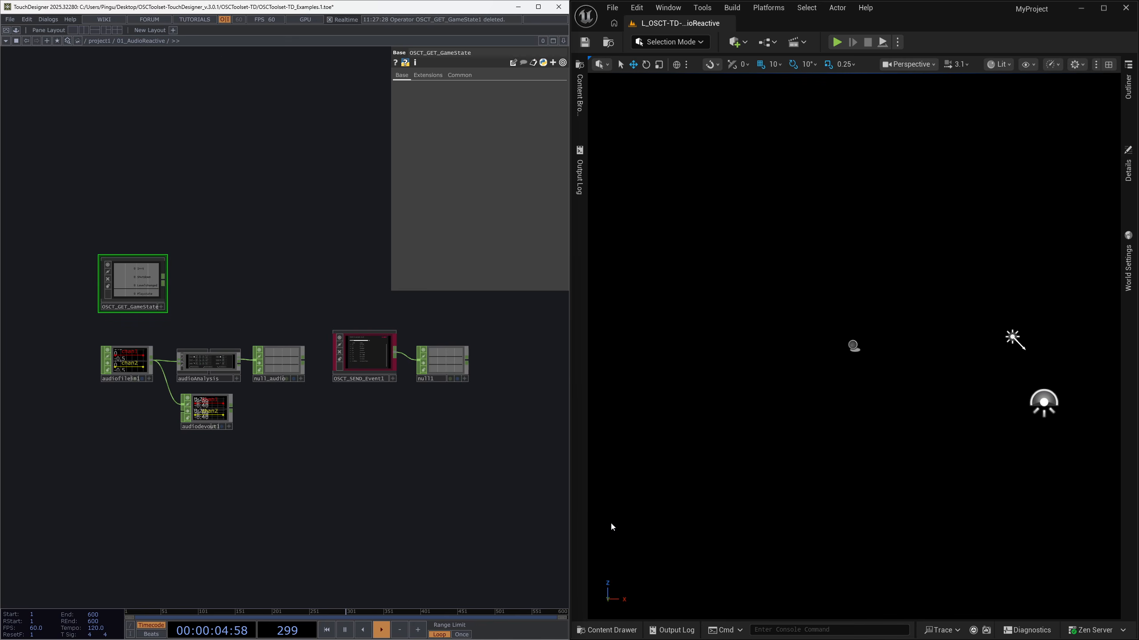
Step: Open the L_OSCT-TD-AudioReactive level from the 01_AudioReactive folder under OSCT-Examples-TD Content
click(611, 630)
click(609, 420)
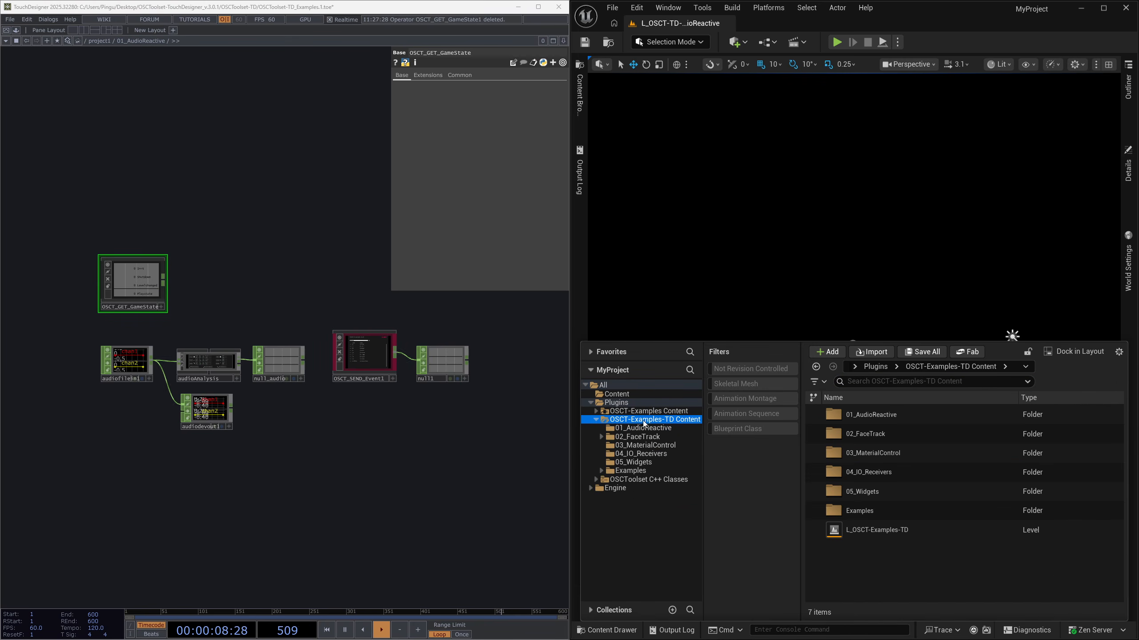
double_click(872, 416)
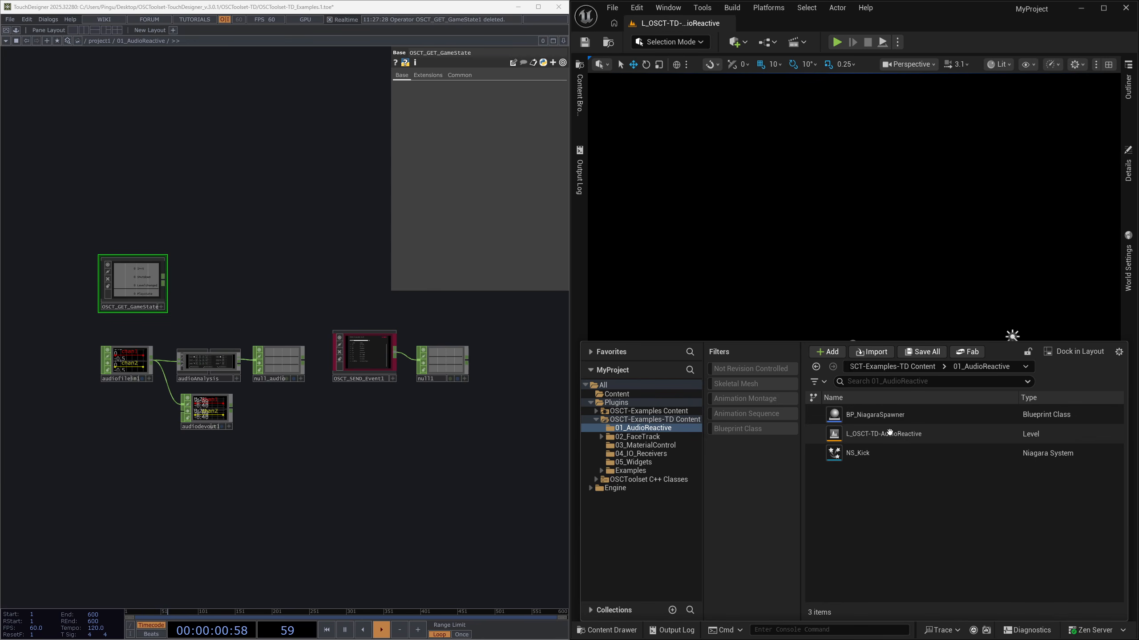
double_click(887, 434)
click(630, 423)
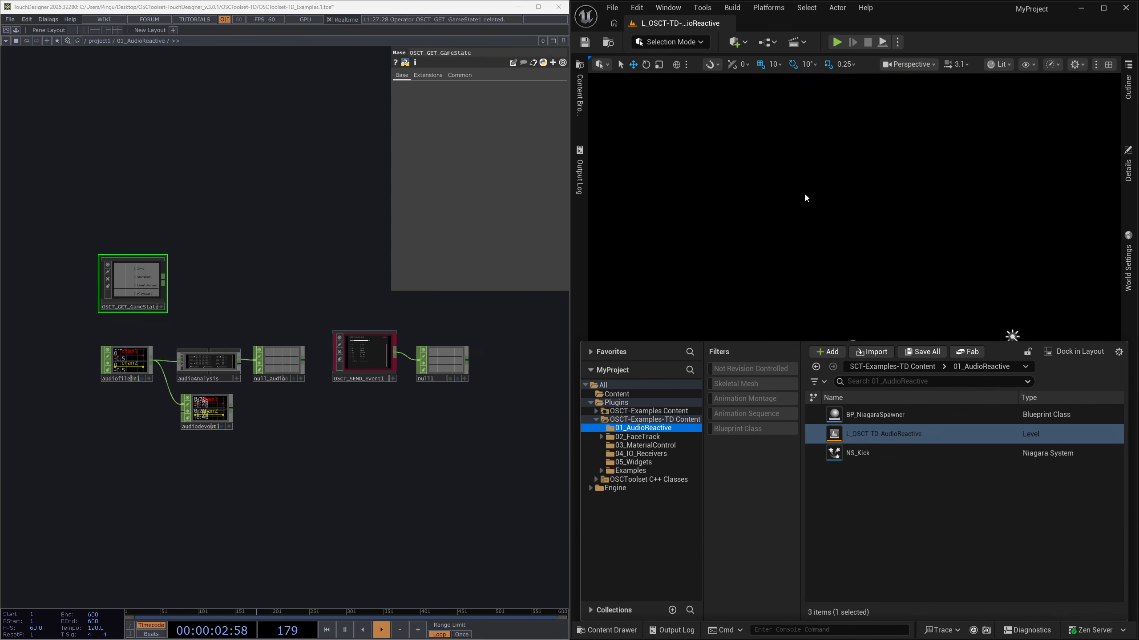
Step: In TouchDesigner, go up to the project level, return to 01_AudioReactive and examine its OSCT_SEND_Event1 operator
click(755, 234)
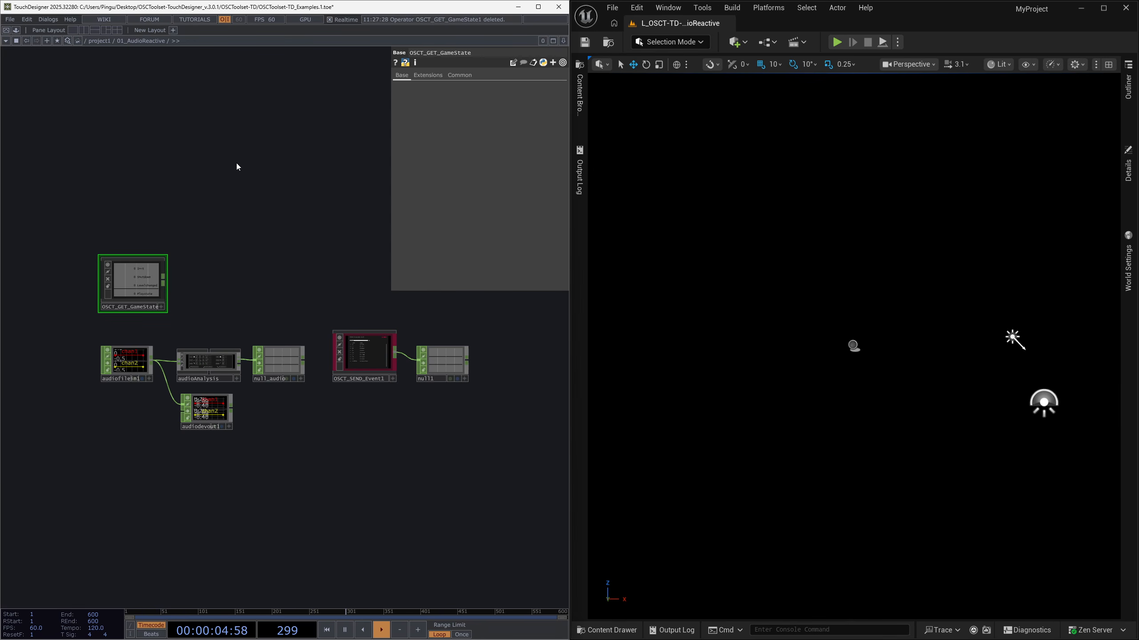
key(u)
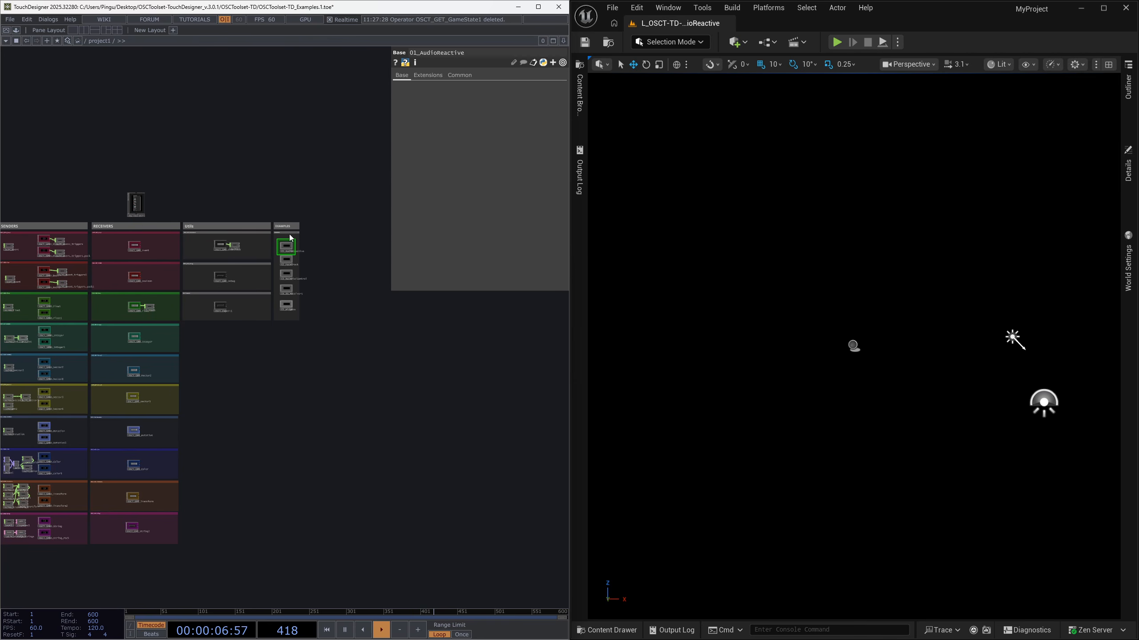
scroll(290, 237, up, 5)
scroll(338, 227, up, 3)
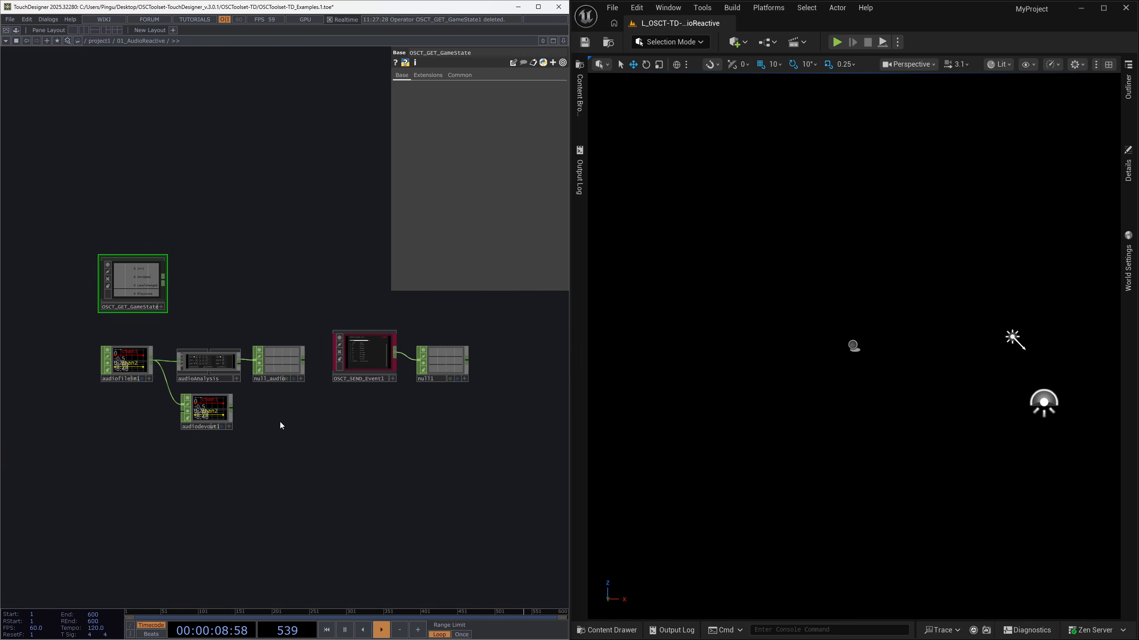
right_drag(65, 236, 501, 480)
click(472, 459)
scroll(387, 359, up, 3)
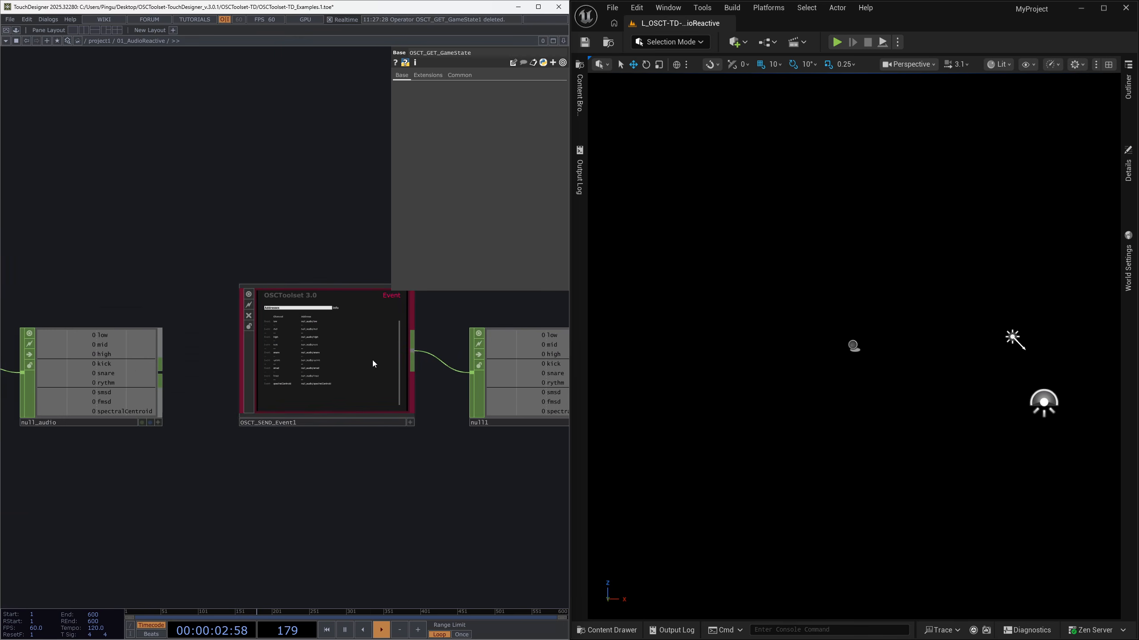
scroll(322, 360, down, 3)
scroll(322, 360, up, 5)
Step: Show the OSCT_SEND_Event1 settings, and in Unreal Editor run the audio-reactive level and stop it
click(322, 360)
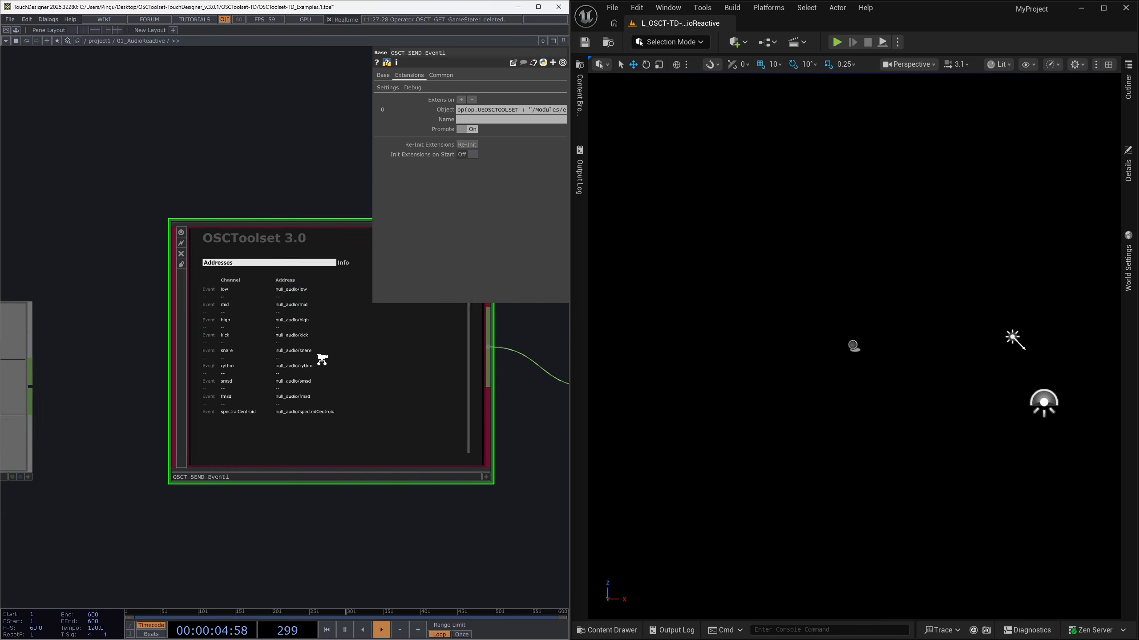
scroll(322, 360, down, 4)
click(394, 88)
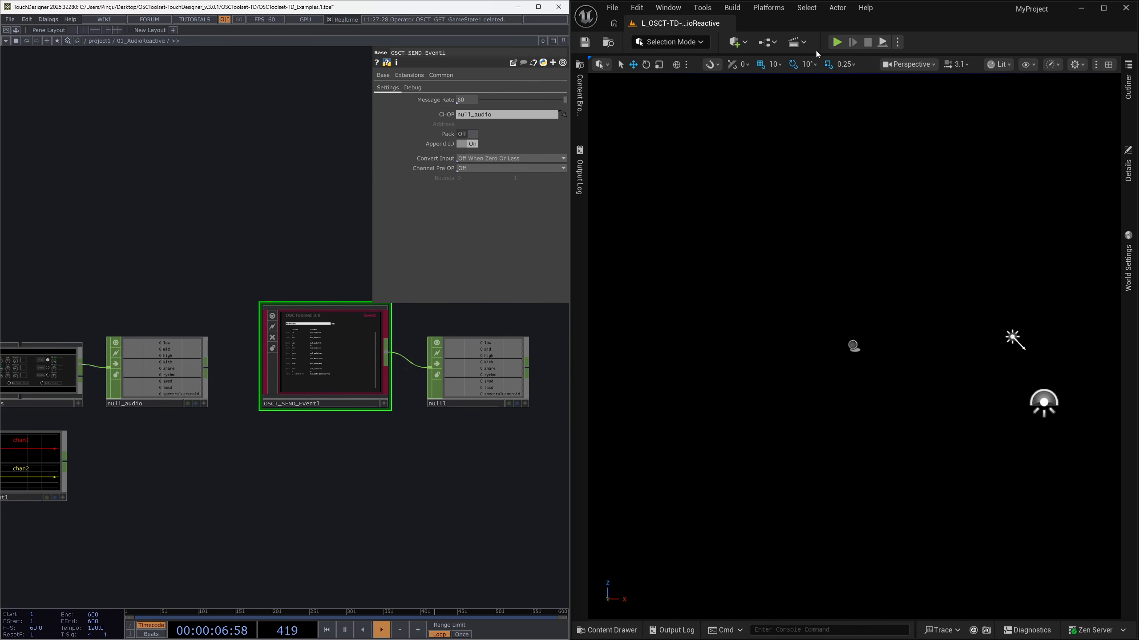
click(837, 42)
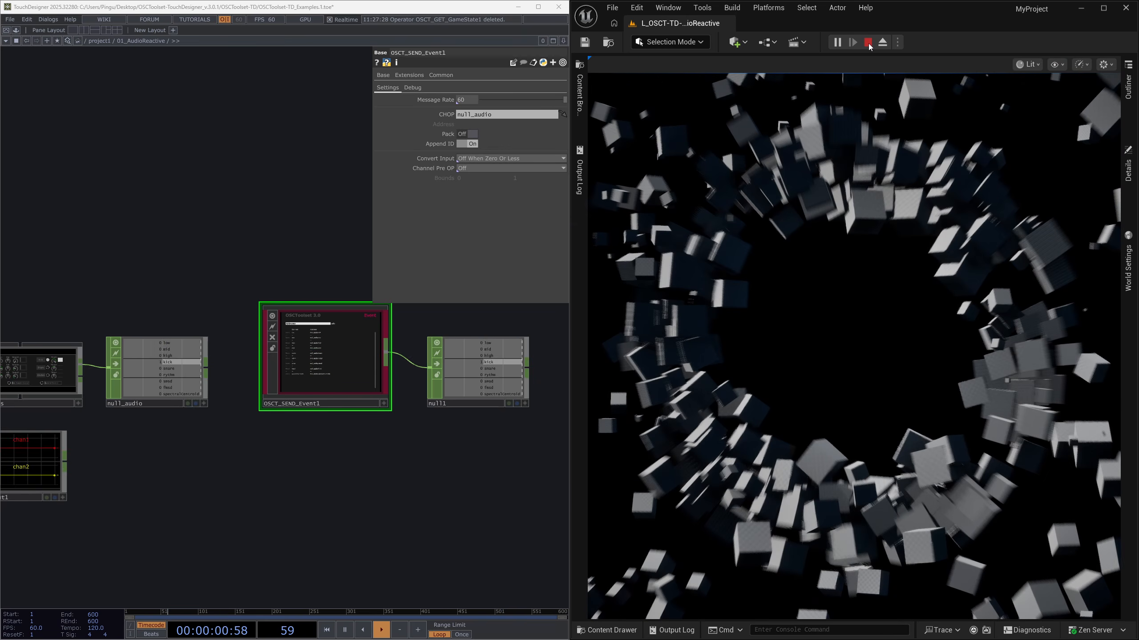
click(867, 42)
Step: Open the BP_NiagaraSpawner blueprint in a maximized window and bring its event graph nodes into view
click(617, 630)
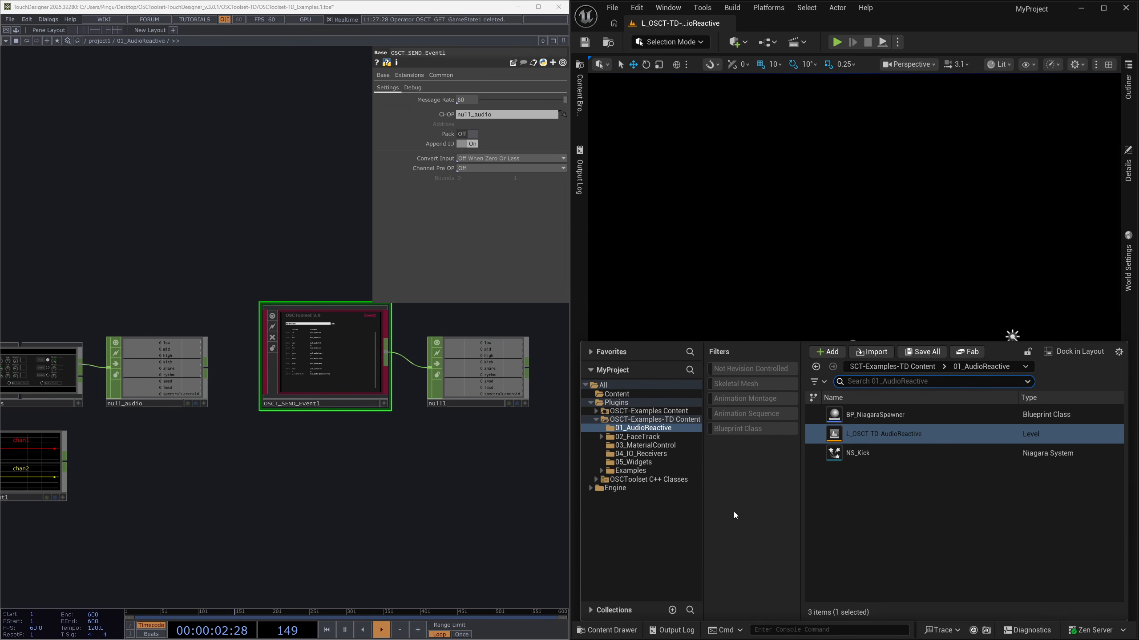
click(887, 414)
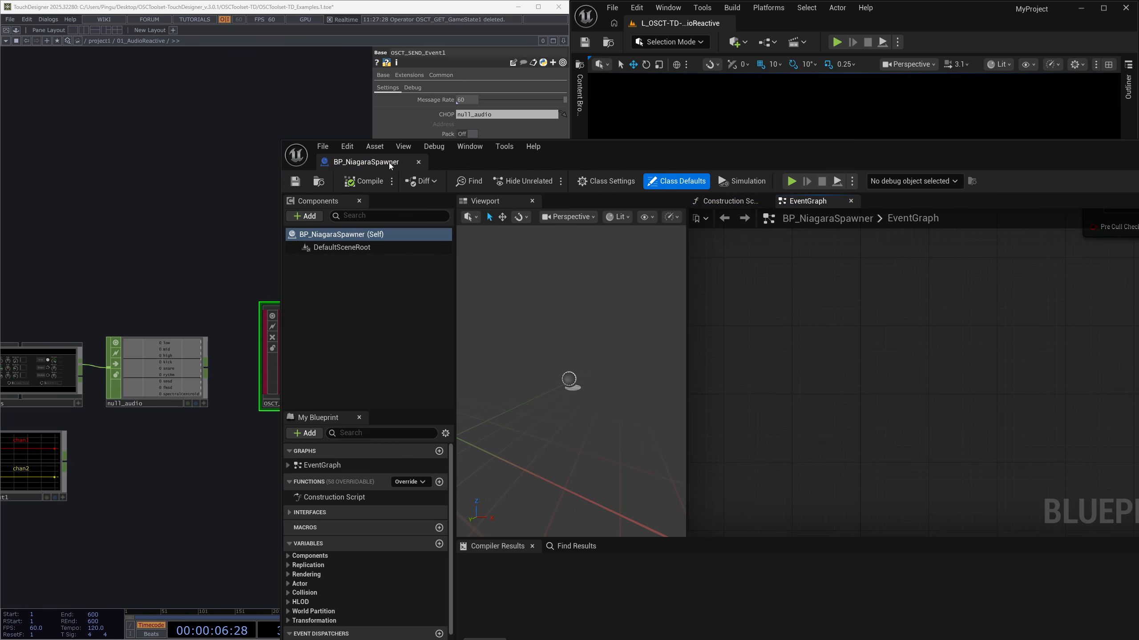
drag(389, 162, 538, 4)
drag(549, 184, 594, 280)
right_drag(592, 204, 534, 420)
scroll(529, 399, down, 3)
scroll(528, 412, up, 4)
drag(489, 252, 489, 274)
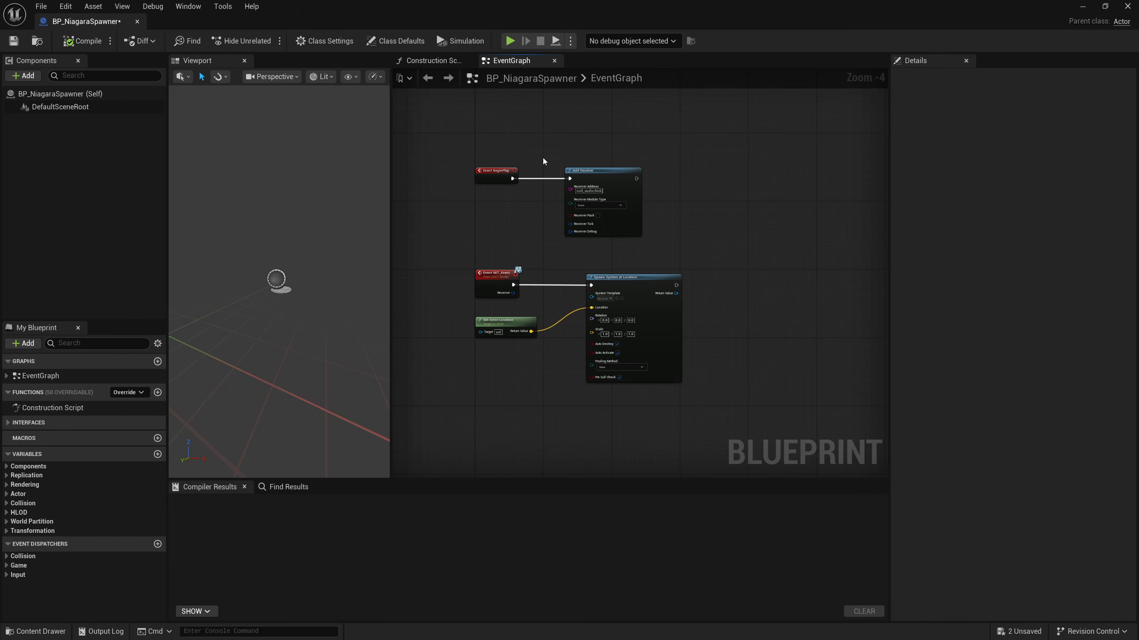
scroll(529, 166, up, 4)
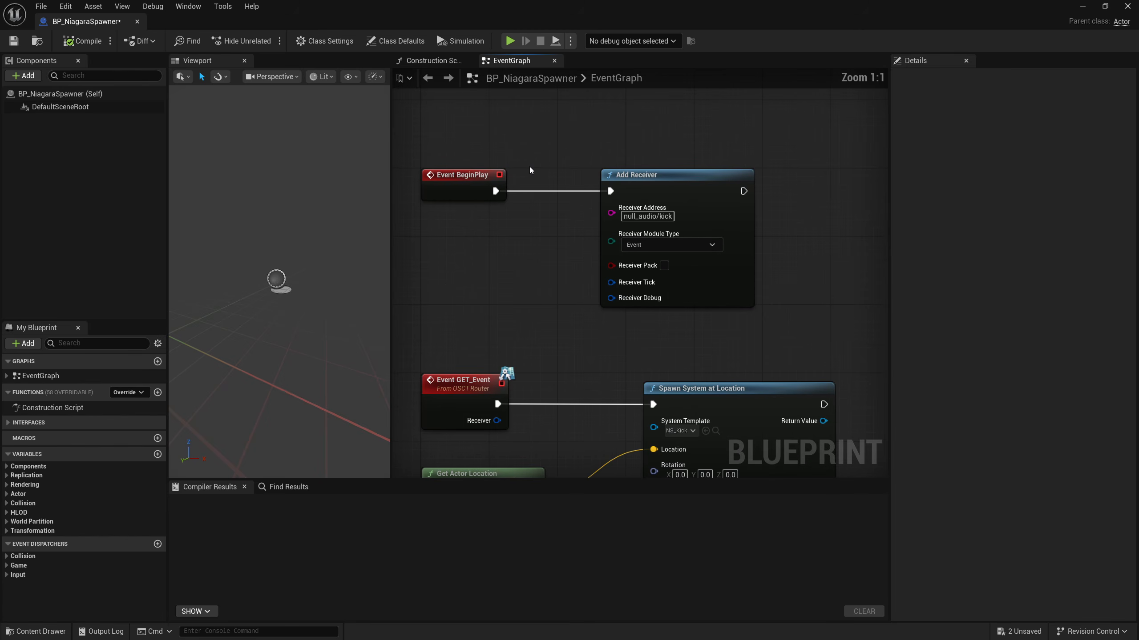
Step: Inspect the Event BeginPlay and Add Receiver nodes, including the Receiver Address null_audio/kick
drag(436, 273, 488, 193)
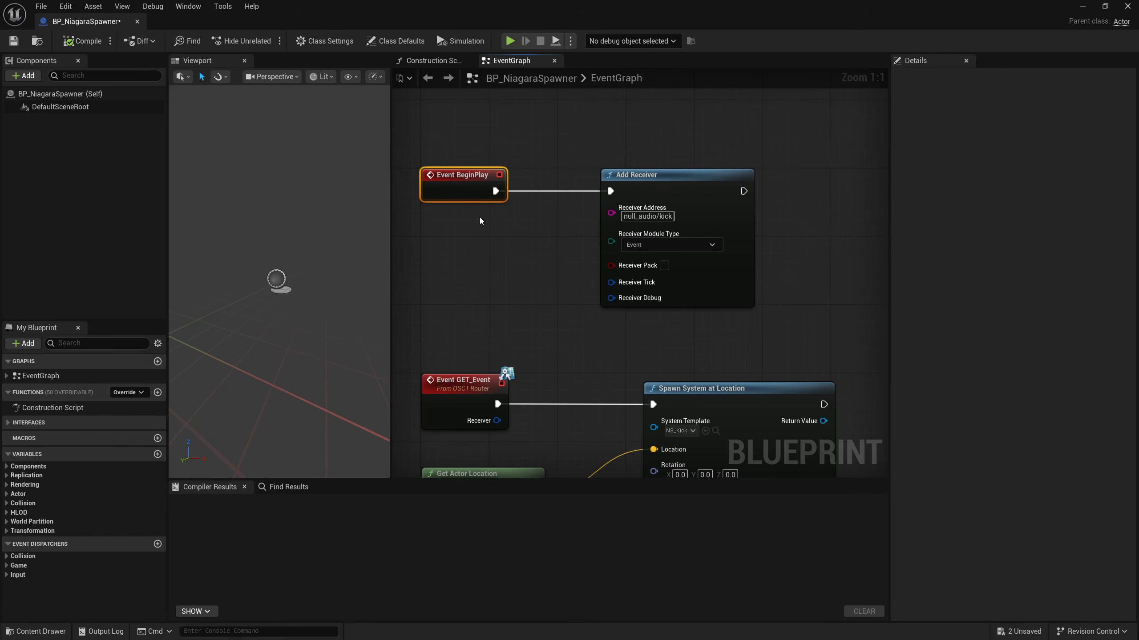
click(683, 192)
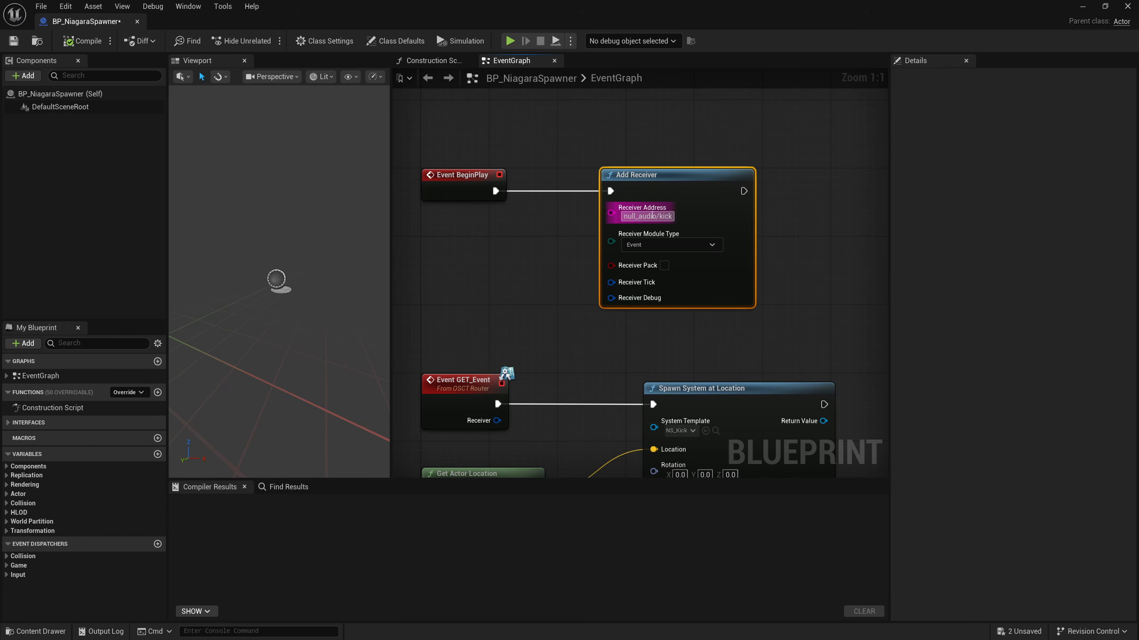
double_click(633, 216)
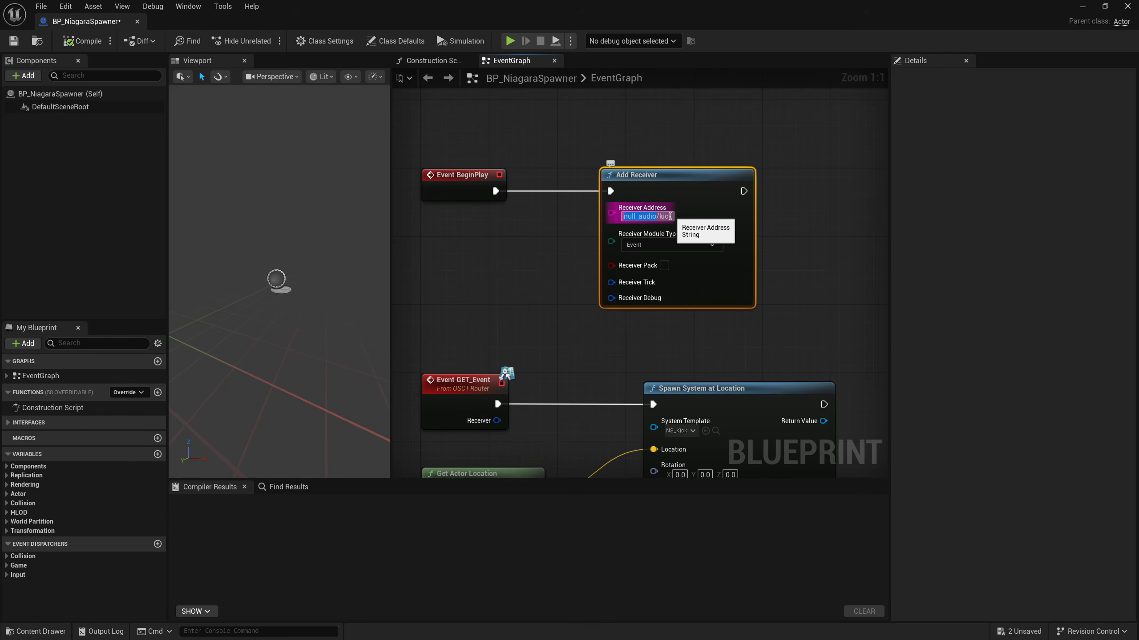
click(570, 234)
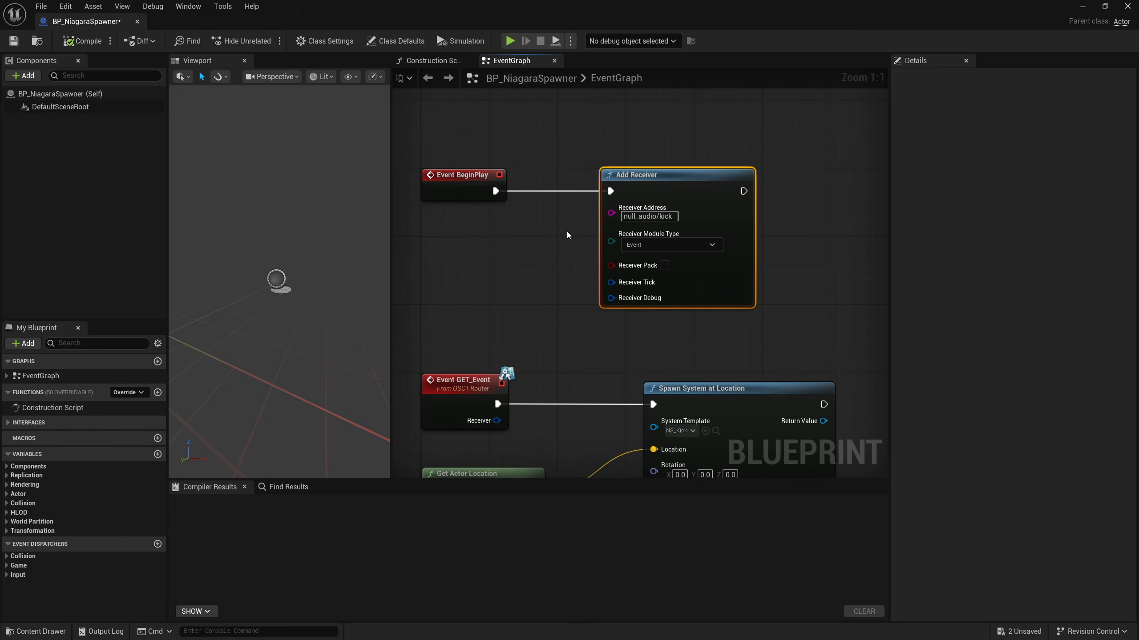
Step: Switch to TouchDesigner to check the OSCT_SEND_Event1 address list for the kick channel, and return to the blueprint
key(alt+Tab)
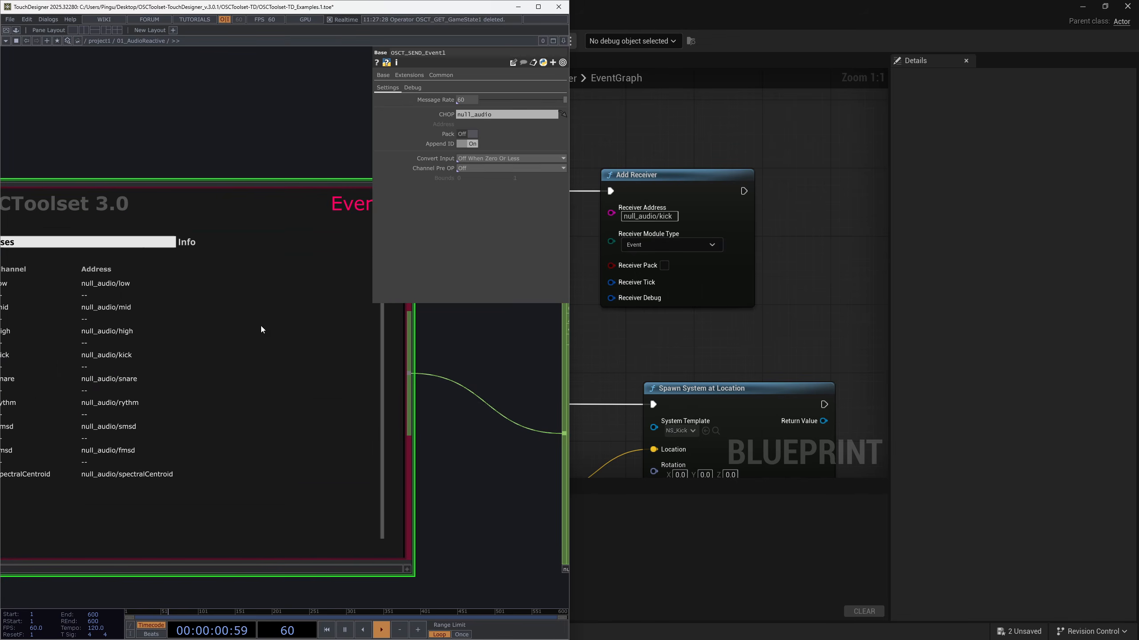
drag(102, 152, 239, 122)
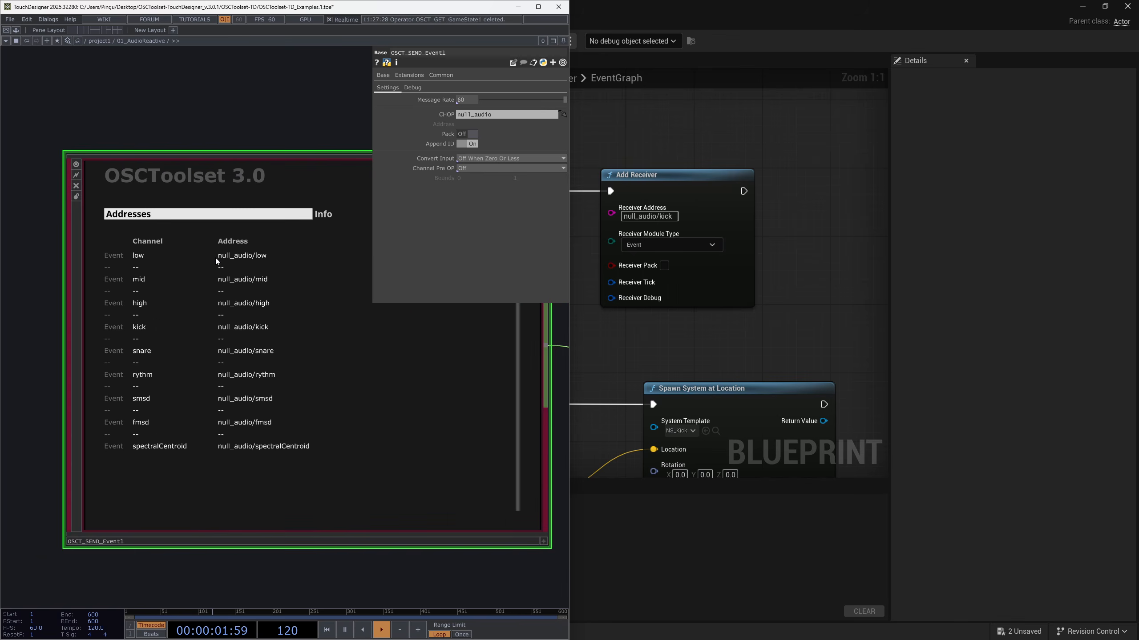
scroll(234, 257, up, 5)
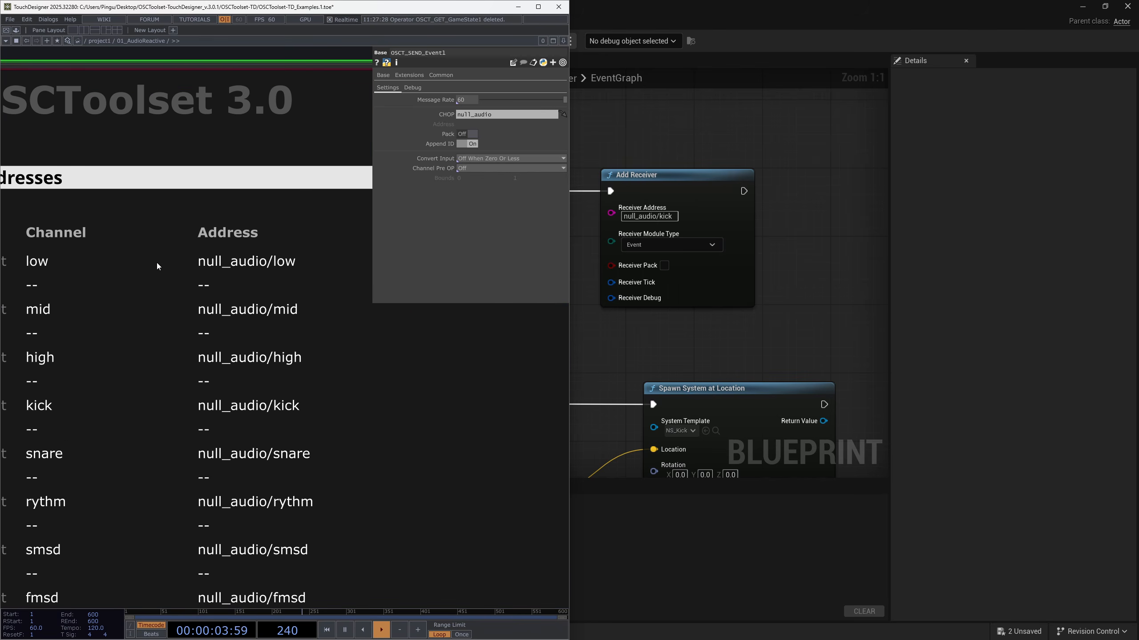
key(alt+Tab)
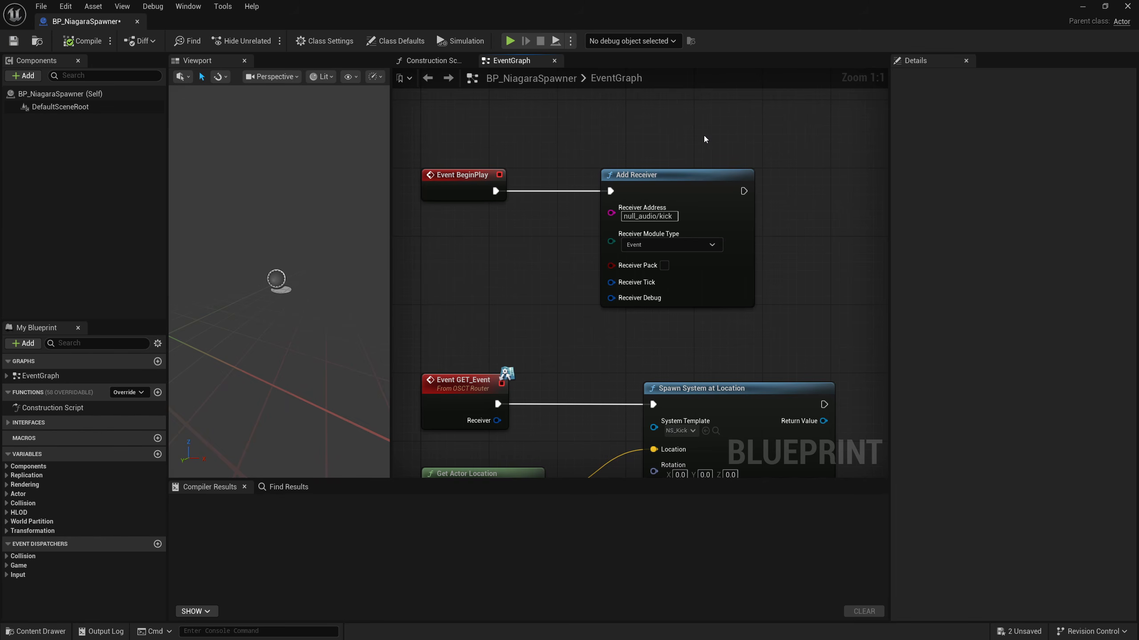
Step: Run the level from the blueprint editor, check the sender's address list in TouchDesigner, and stop the simulation
click(510, 41)
key(alt+Tab)
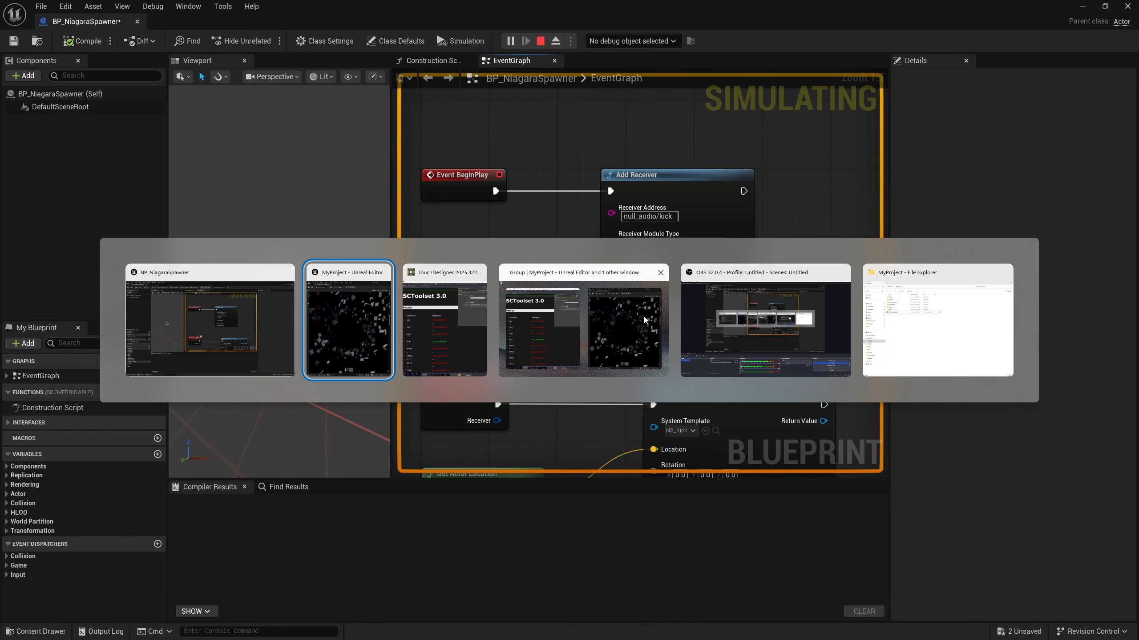
click(432, 334)
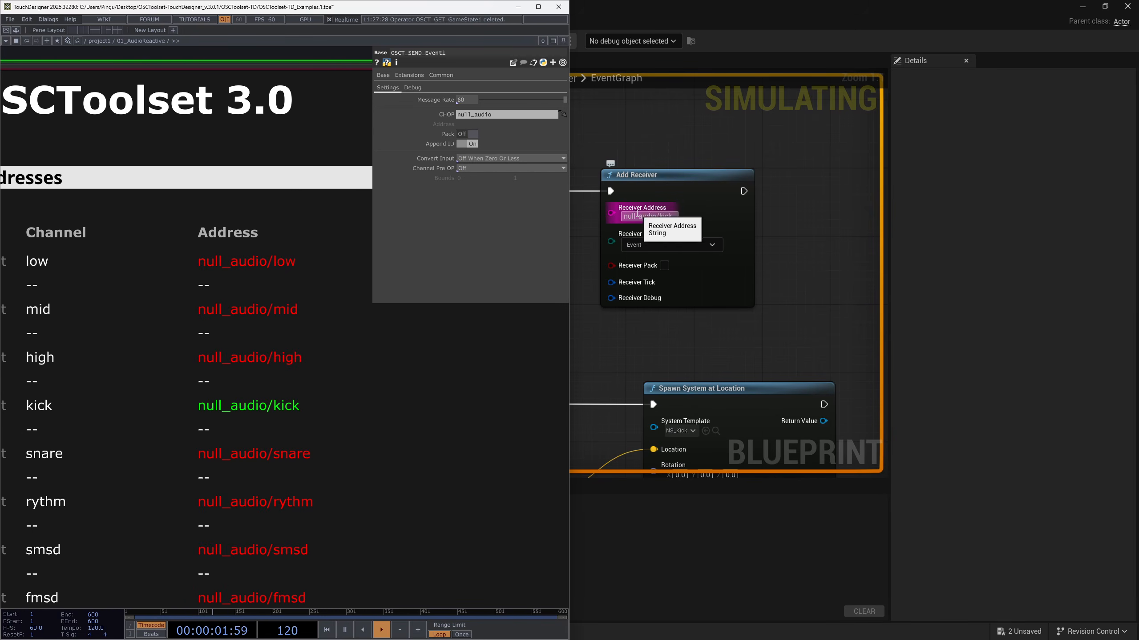
click(629, 342)
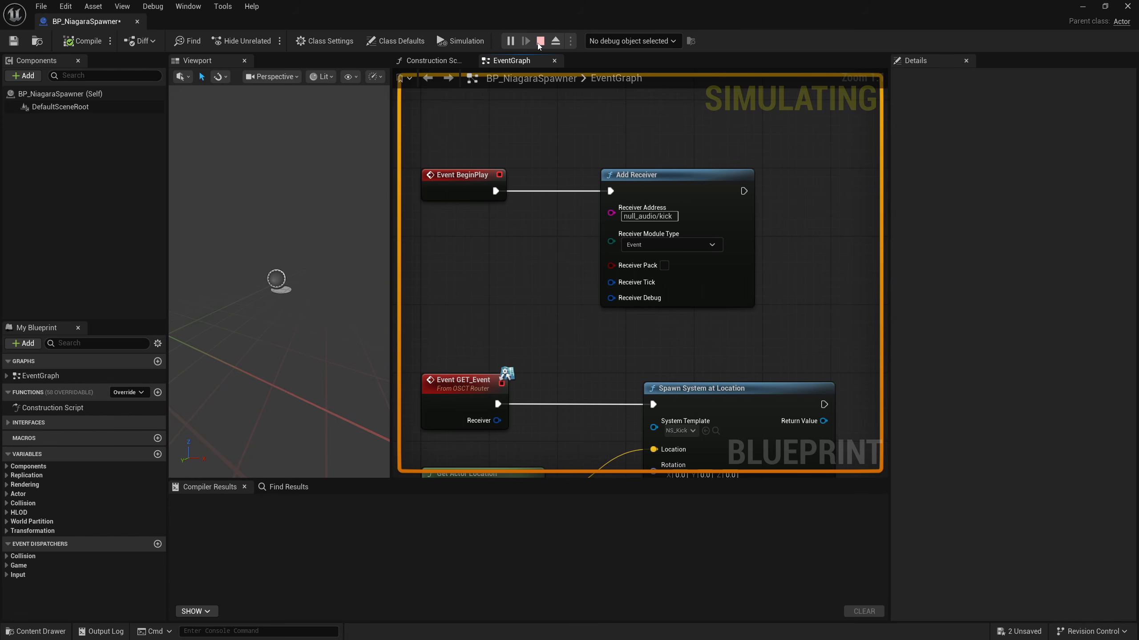
click(540, 41)
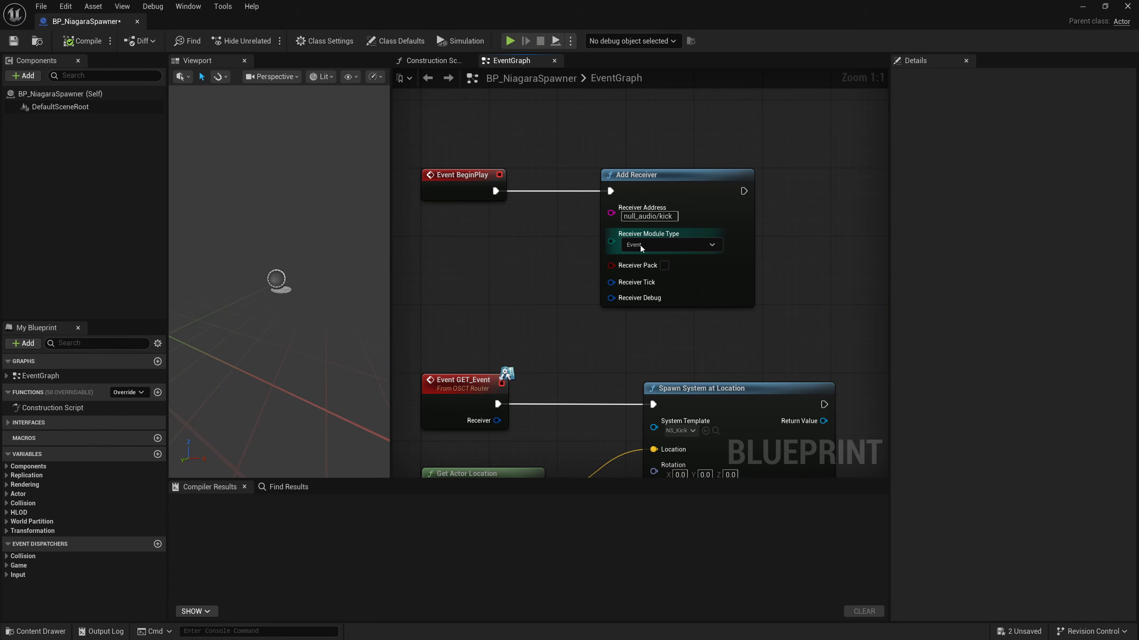
Step: Move the Add Receiver node slightly farther from Event BeginPlay and review its available Receiver Module Type options
drag(648, 183, 675, 183)
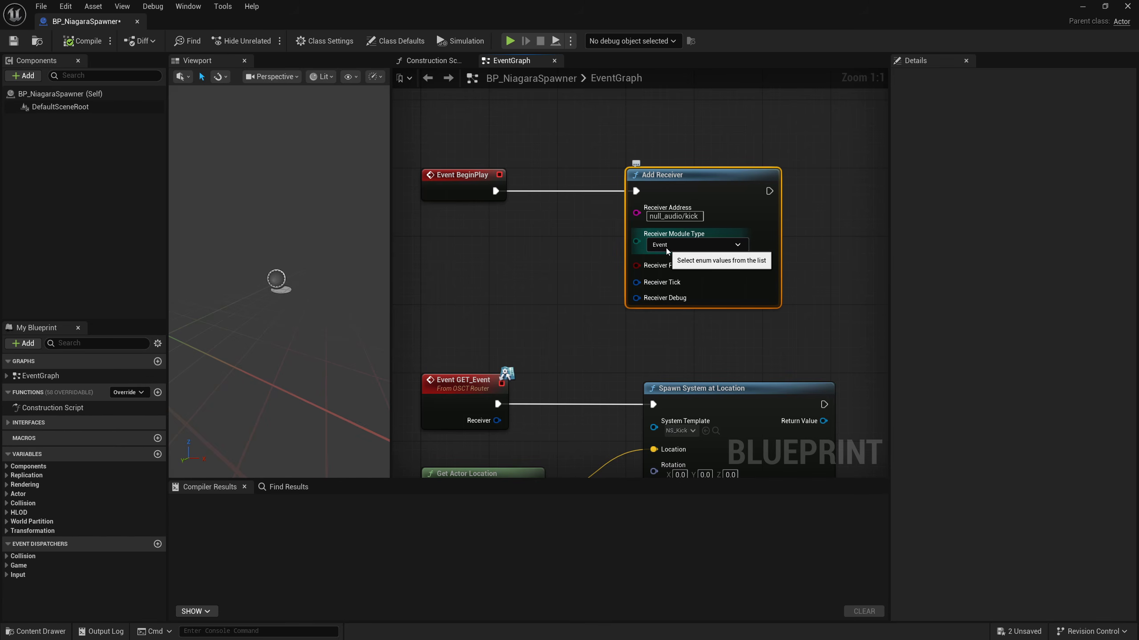
click(722, 246)
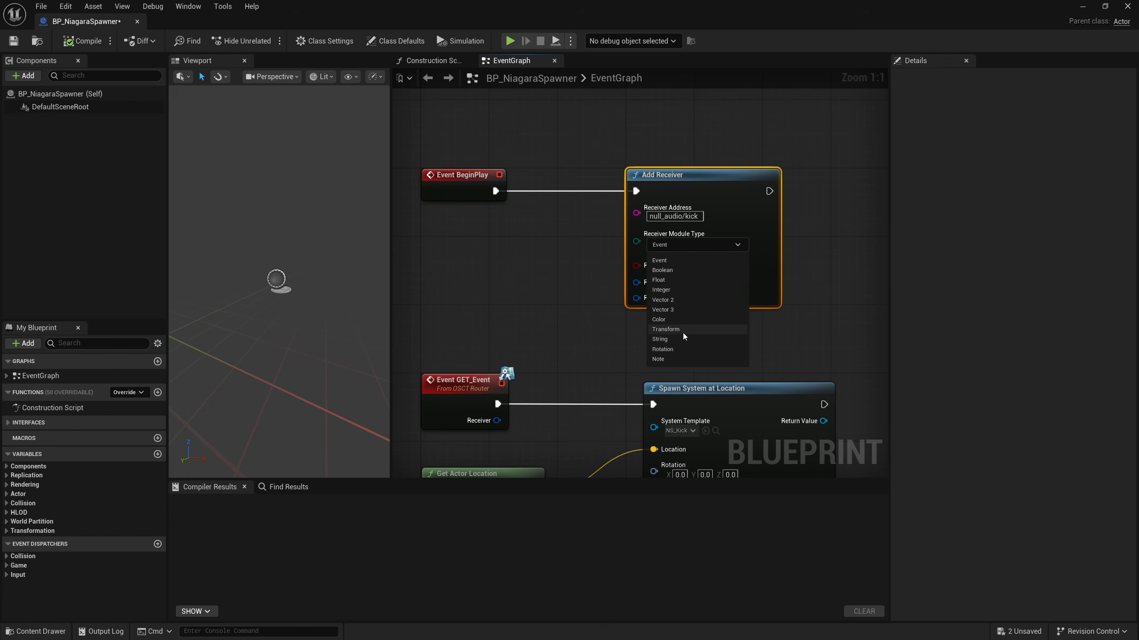
click(535, 323)
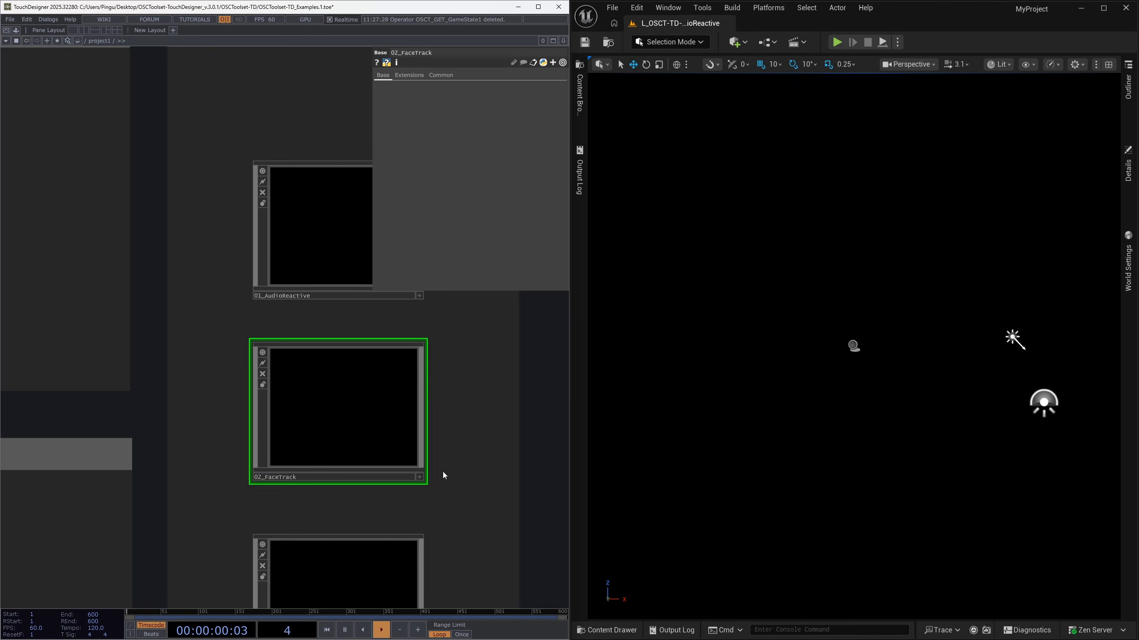
Step: Enter the 02_FaceTrack component in TouchDesigner and look over its network, including the video input and facetrack operators
double_click(317, 413)
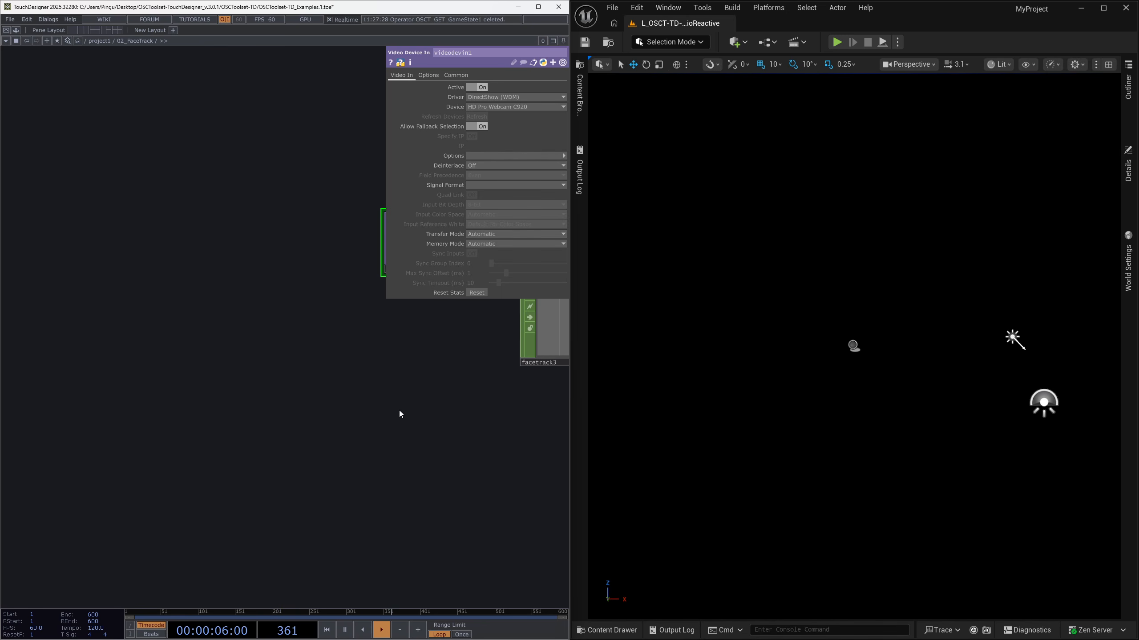
drag(443, 444, 127, 376)
drag(353, 449, 164, 376)
scroll(163, 377, down, 5)
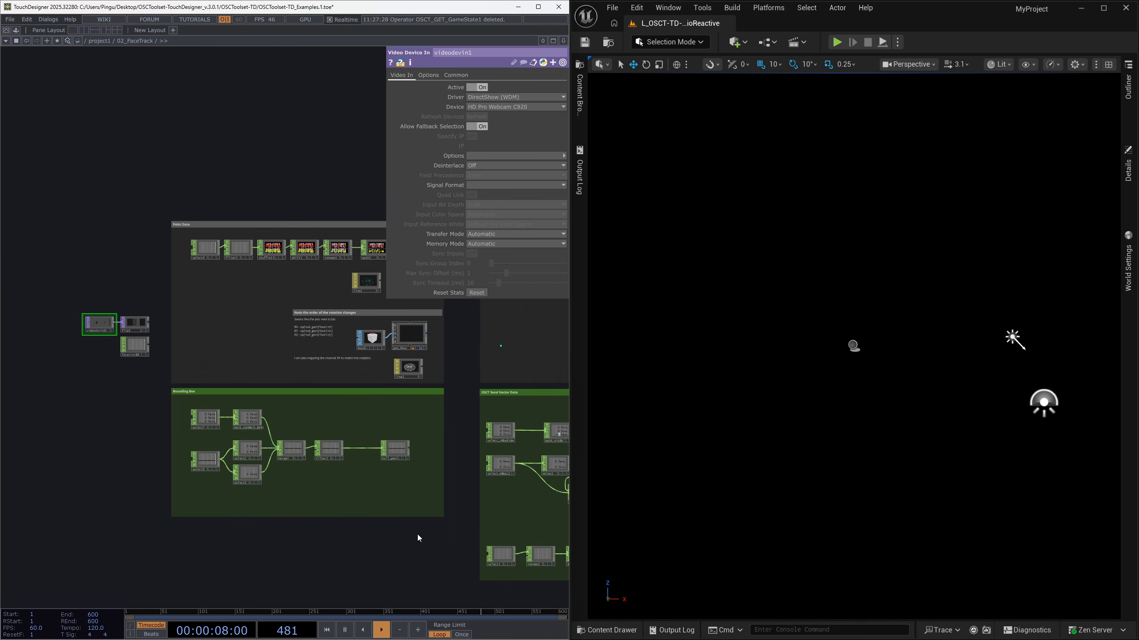
scroll(13, 279, down, 2)
scroll(31, 287, up, 3)
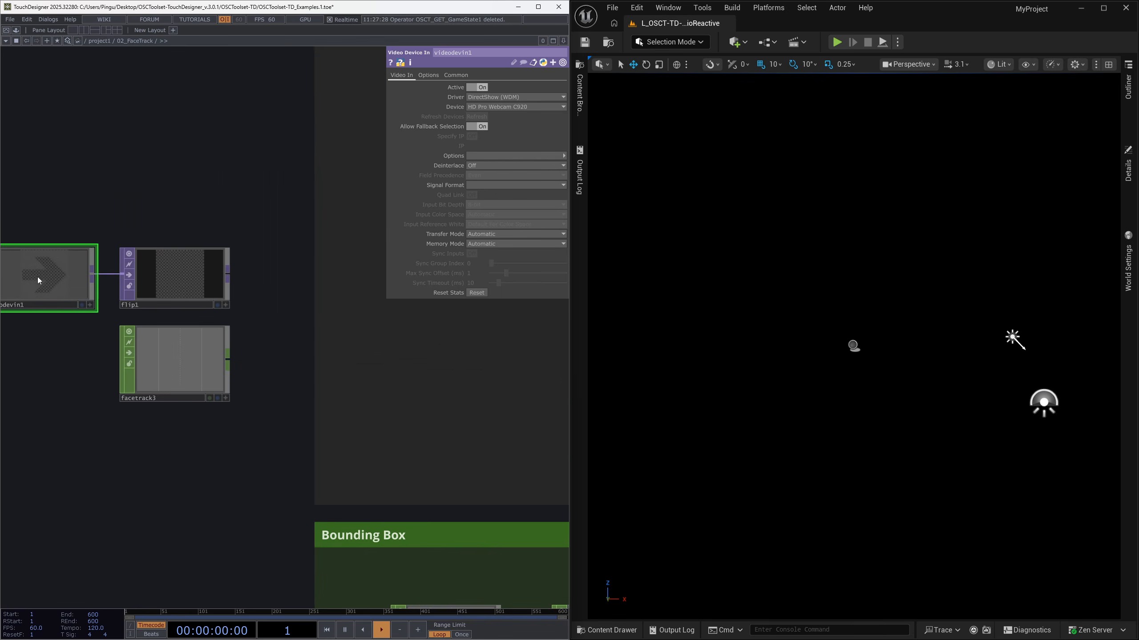
scroll(51, 299, down, 3)
Step: In Unreal Editor, open the L_OSCT-TD-FaceTrack level from the 02_FaceTrack folder
click(618, 632)
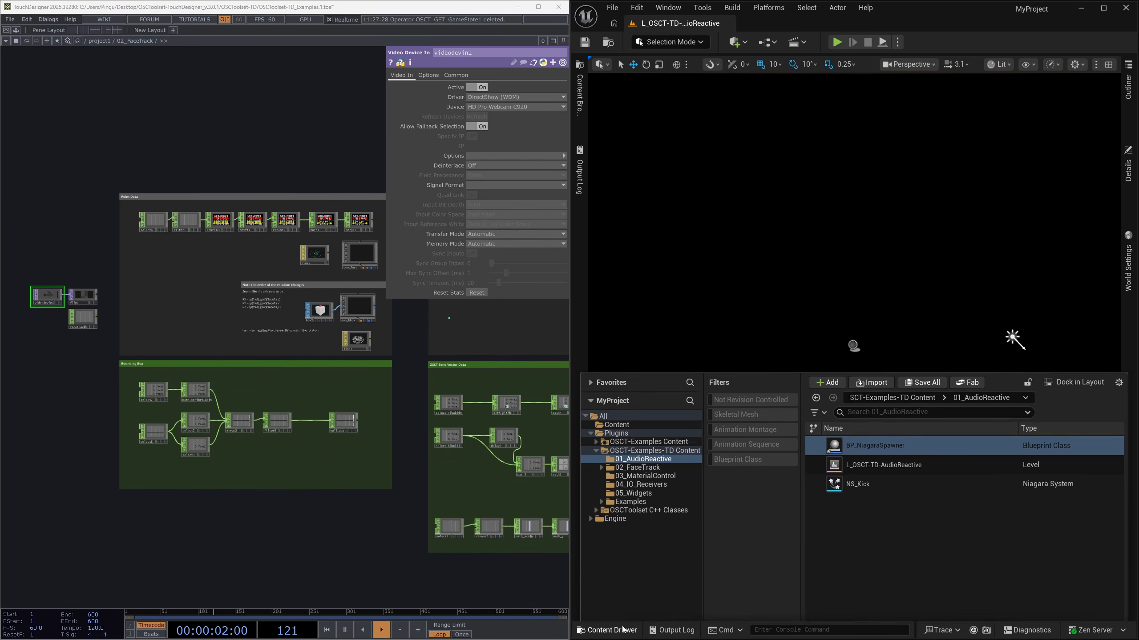
click(654, 437)
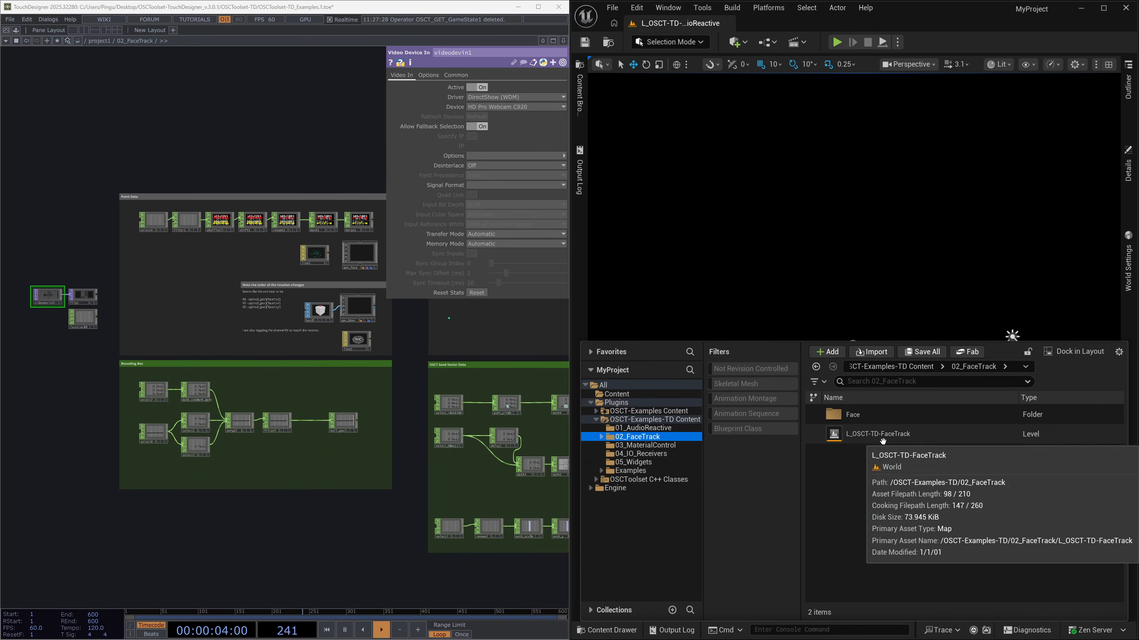
double_click(865, 435)
click(631, 421)
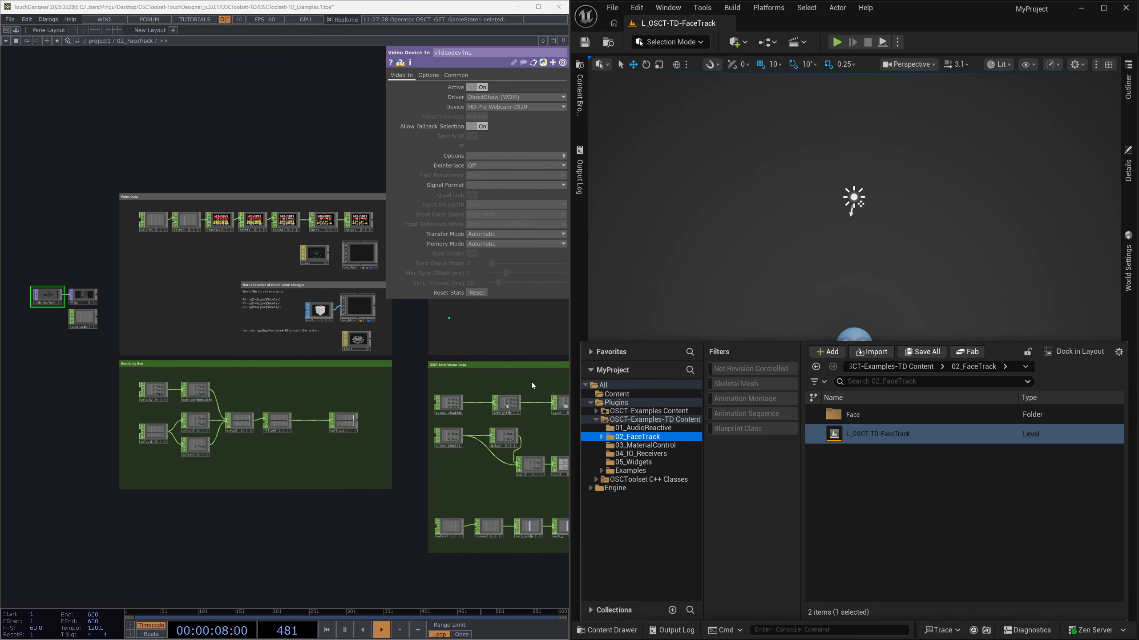
Step: Run the FaceTrack level and examine the webcam input and facetrack operators in the TouchDesigner network
drag(315, 498, 240, 408)
drag(322, 458, 298, 405)
drag(295, 491, 253, 483)
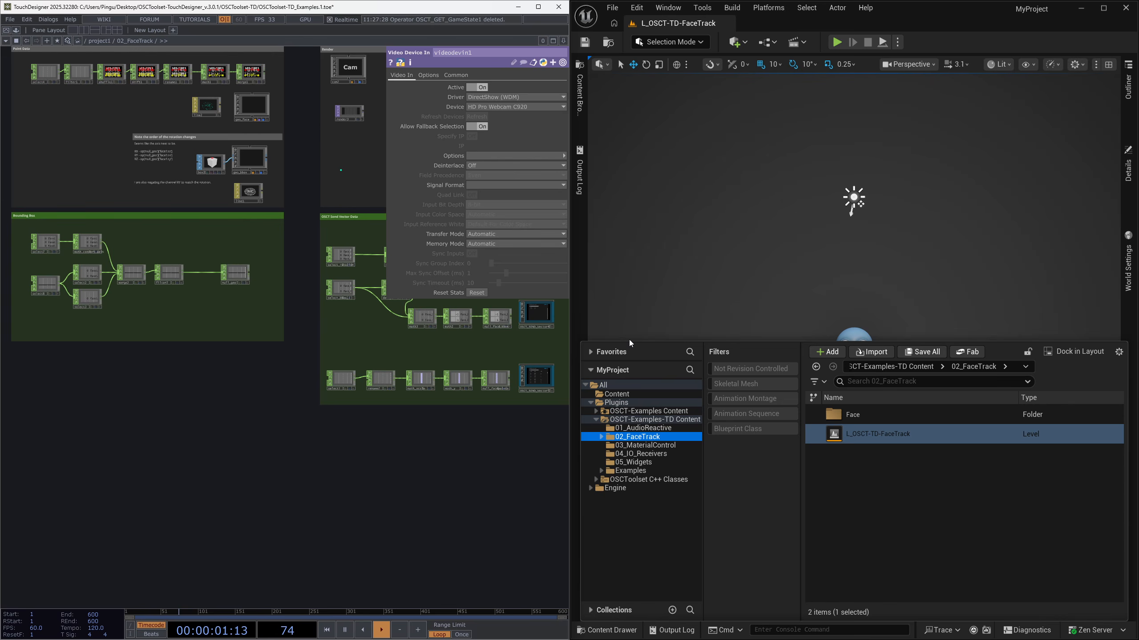
click(837, 42)
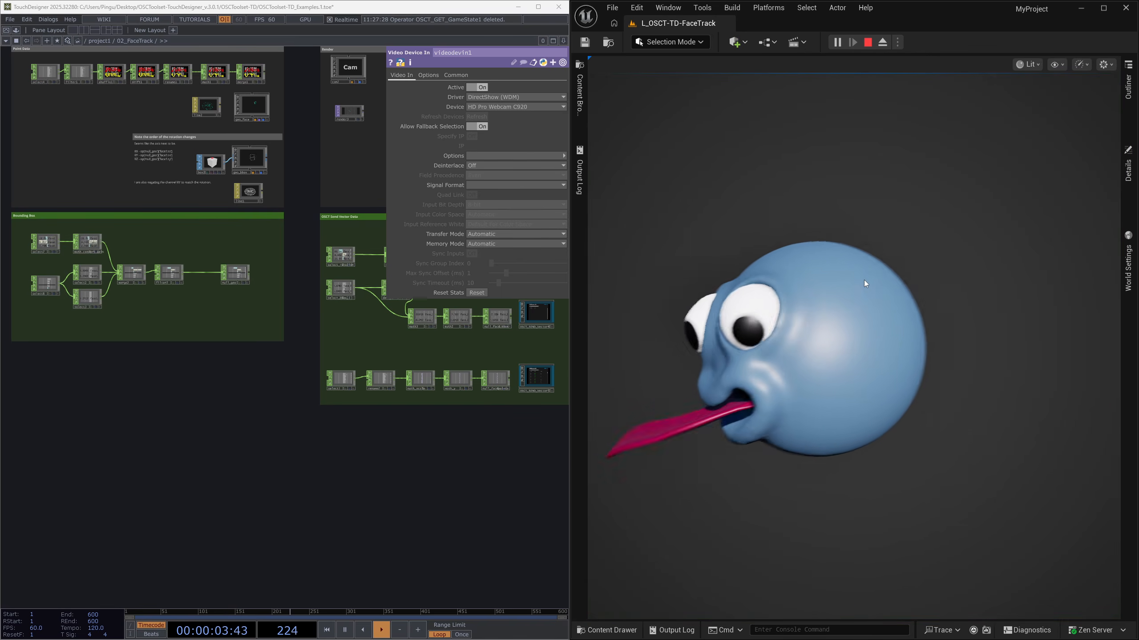
drag(226, 457, 441, 493)
scroll(182, 155, up, 3)
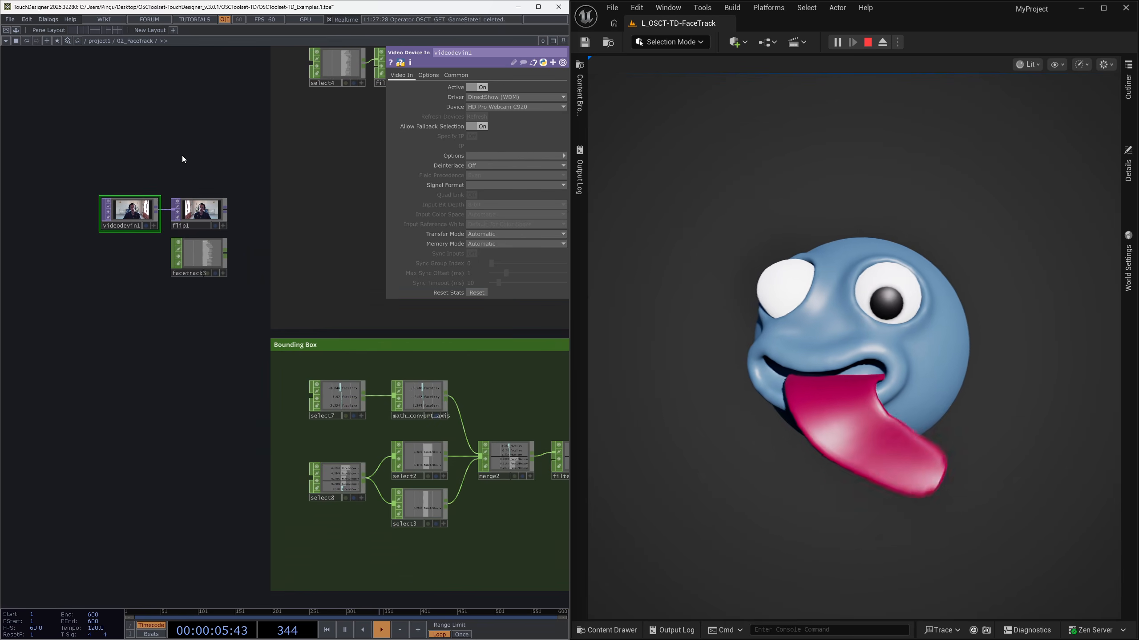
Step: Look over the whole 02_FaceTrack network, ending at the OSCT Send Vector Data section
scroll(352, 251, down, 5)
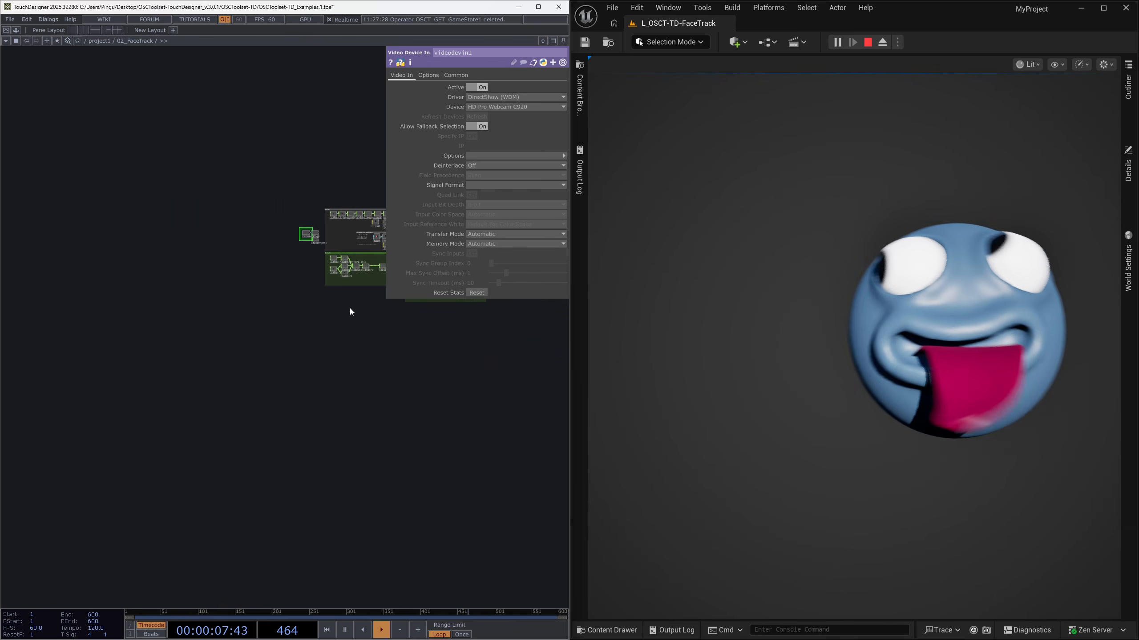
drag(328, 441, 138, 467)
scroll(172, 305, up, 1)
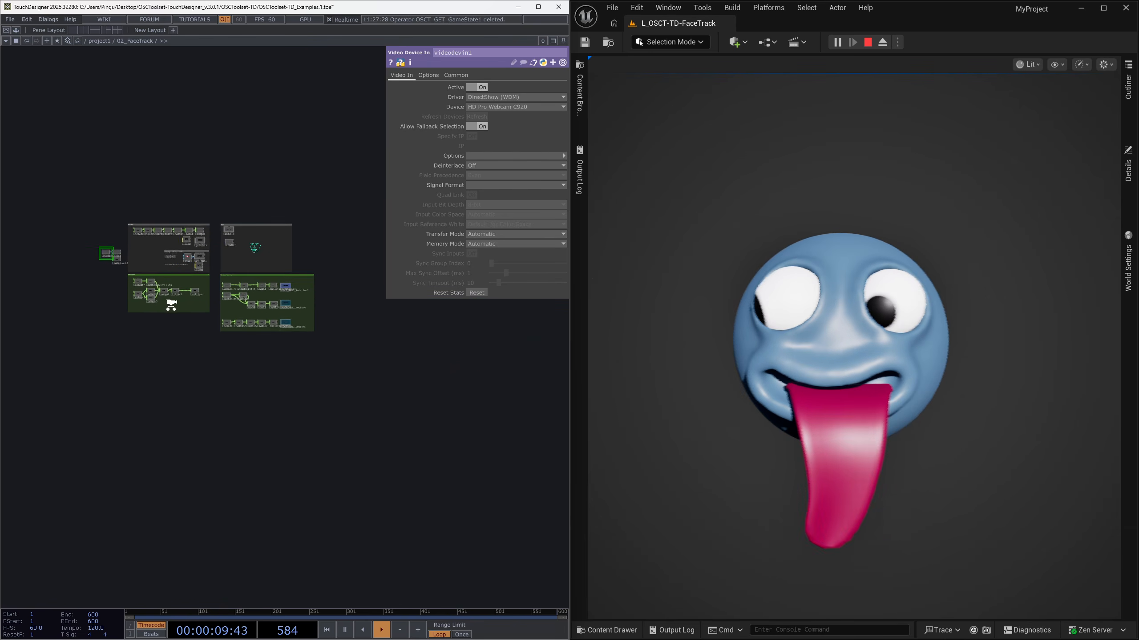
scroll(290, 330, up, 8)
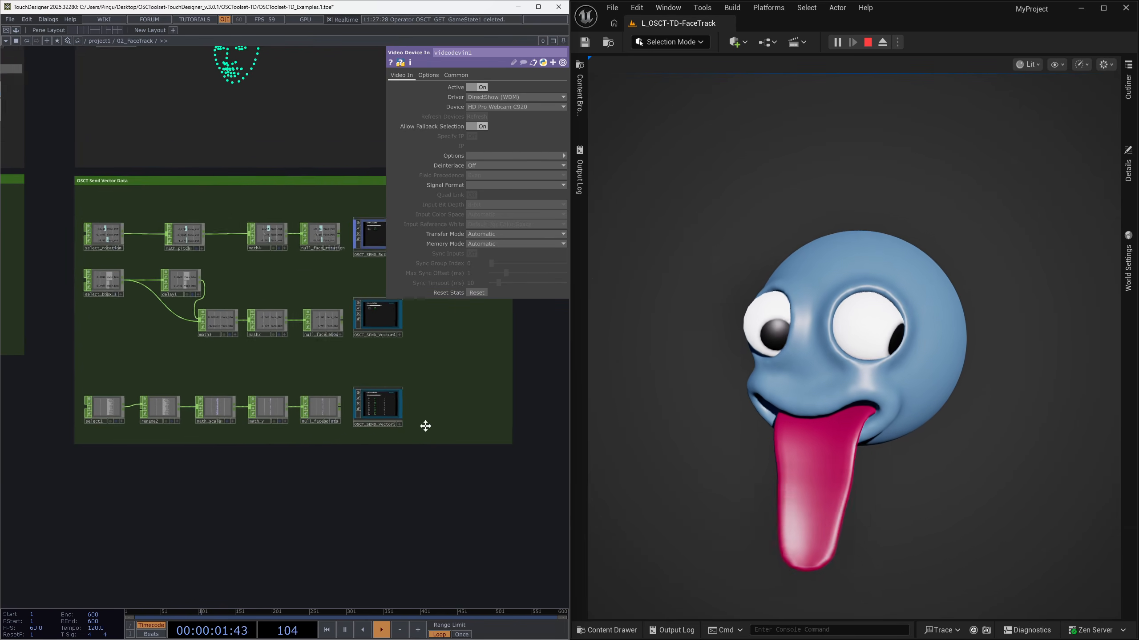
drag(425, 427, 397, 452)
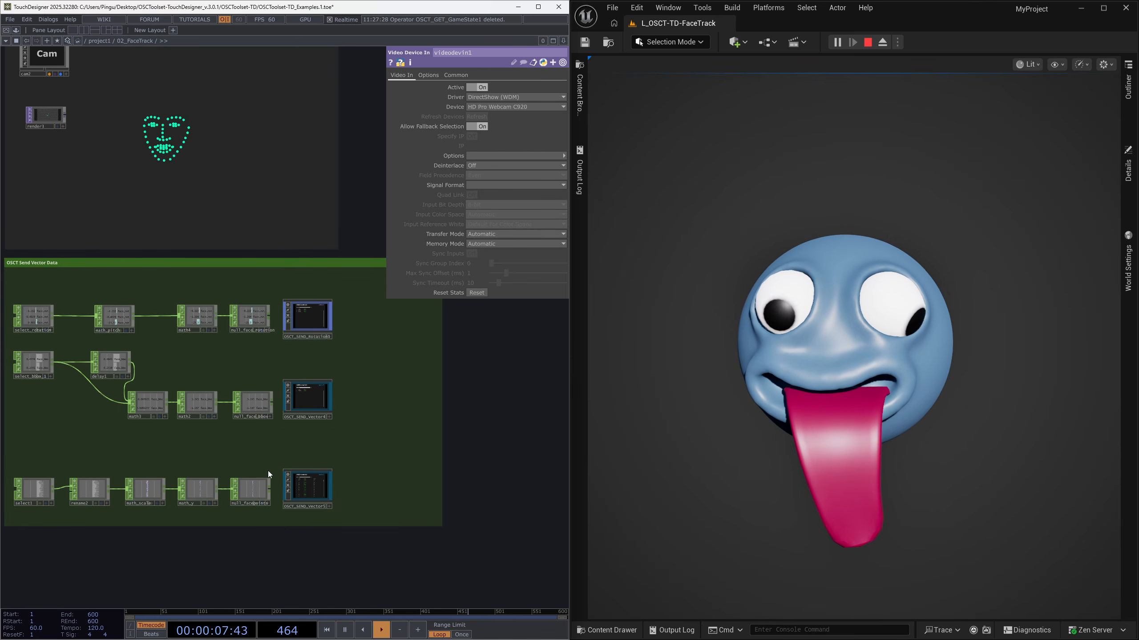
Step: Inspect the OSCT_SEND_Rotation1 sender's settings and the face rotation channels of null_face_rotation that feed it
drag(233, 466, 240, 398)
scroll(312, 284, up, 4)
click(317, 243)
scroll(301, 191, up, 4)
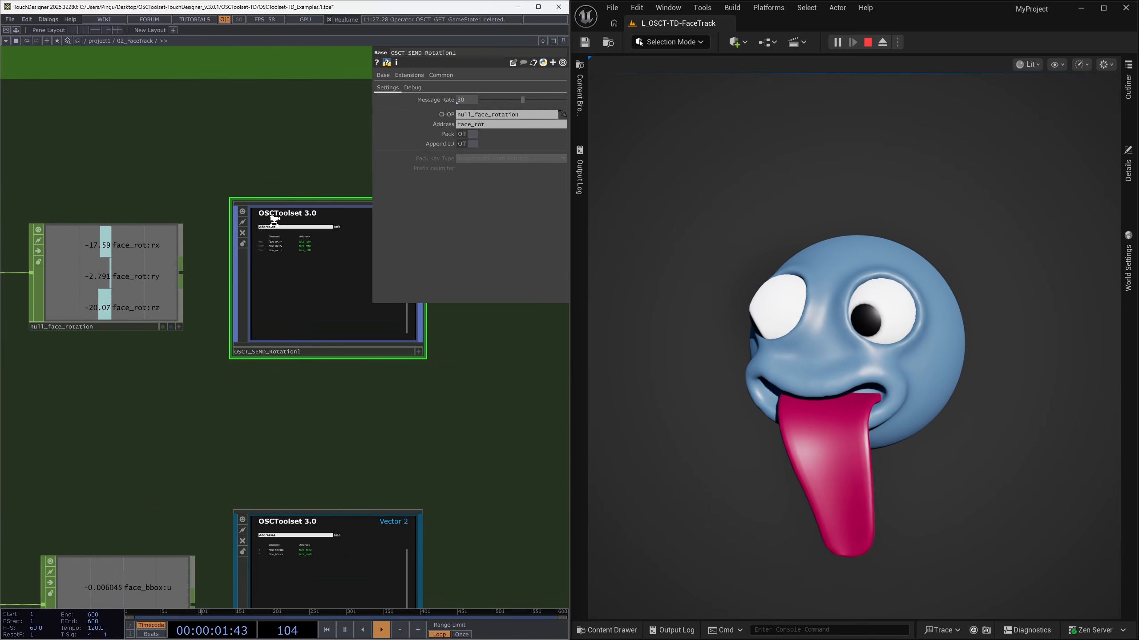
scroll(274, 220, up, 4)
drag(173, 468, 331, 428)
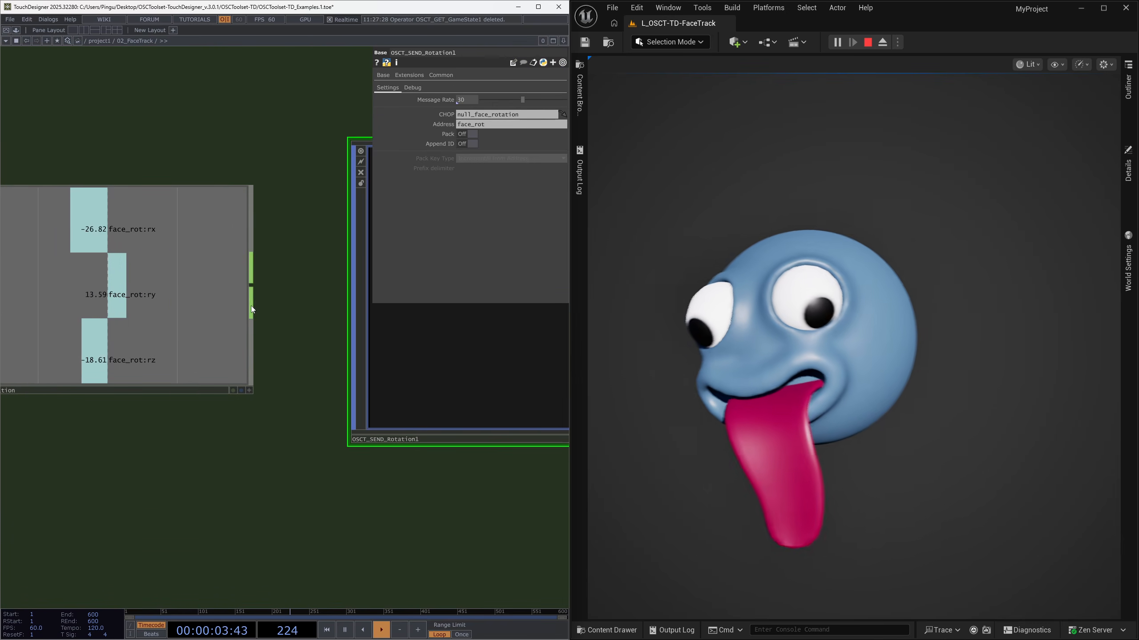
Step: Examine the OSCT_SEND_Vector4 sender and its parameters, along with the null_face_bbox channels feeding it
scroll(251, 308, down, 6)
drag(399, 371, 403, 302)
scroll(325, 405, up, 2)
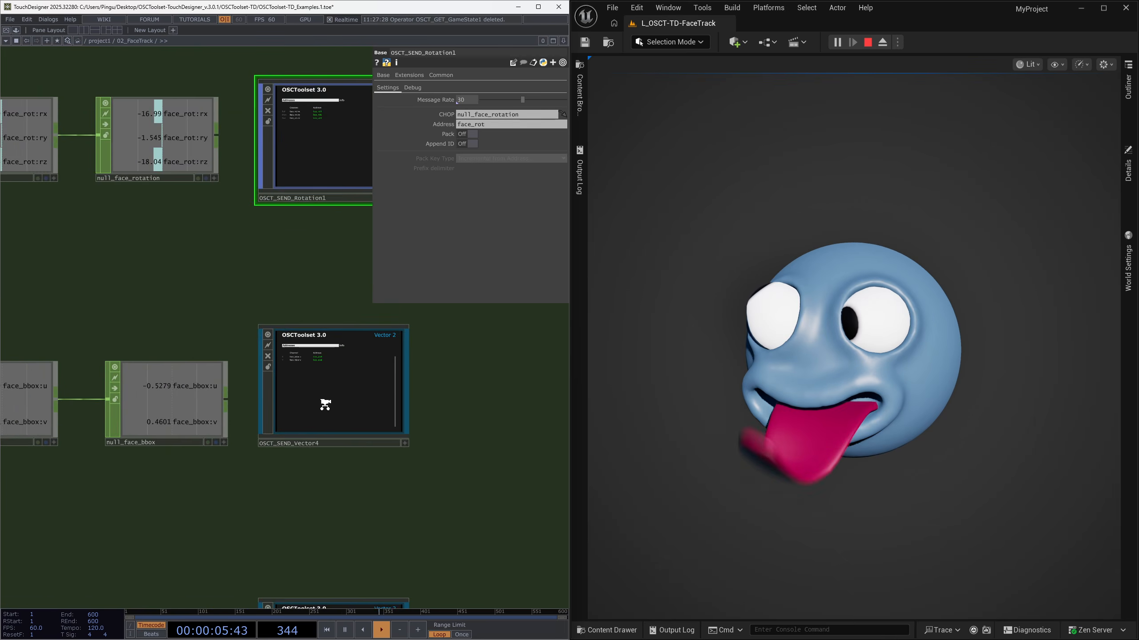
scroll(325, 405, up, 3)
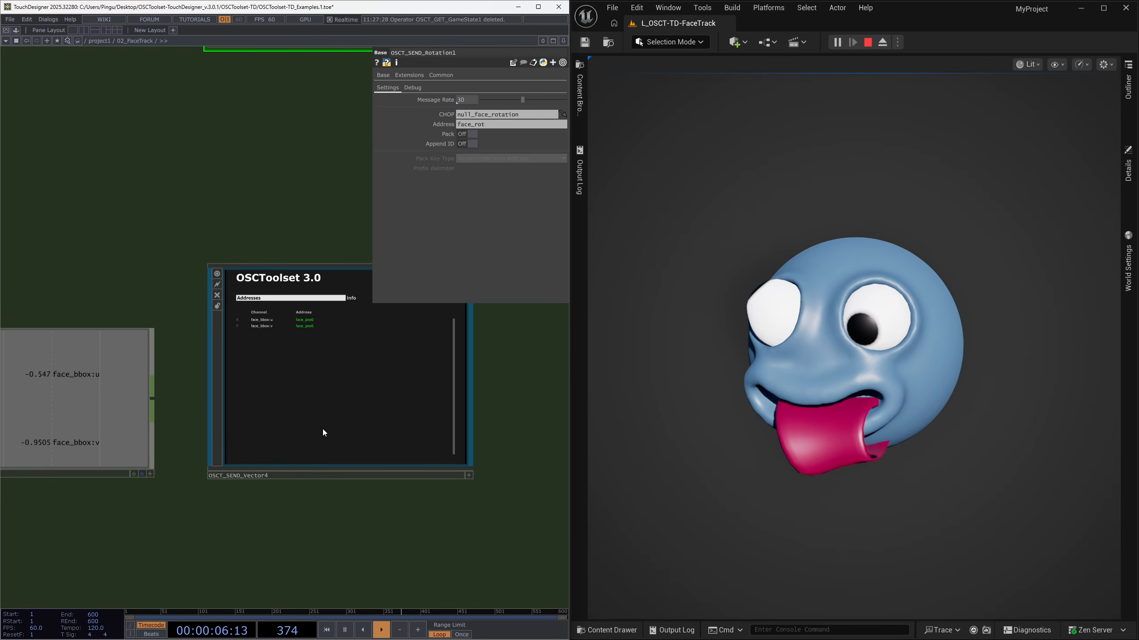
click(306, 386)
Step: Review the channel, address and map key list on the OSCT_SEND_Vector5 sender
drag(384, 574, 261, 308)
scroll(260, 308, down, 3)
scroll(206, 500, up, 4)
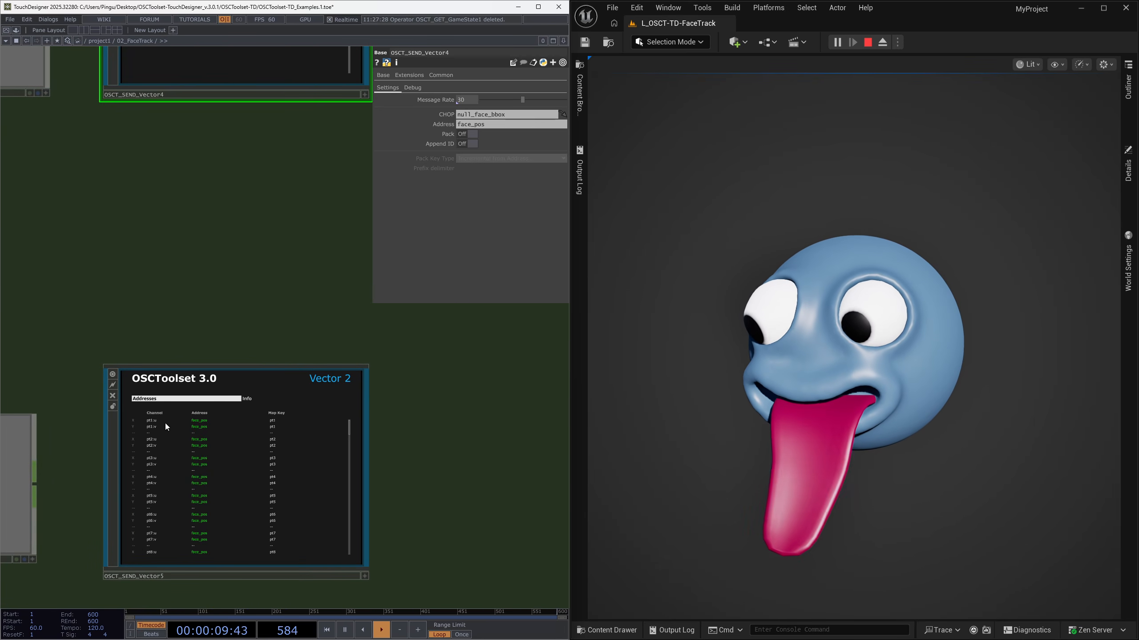
Step: In the running Unreal level, toggle between the face character and the labelled face-tracking points, finishing on the character
click(672, 368)
key(space)
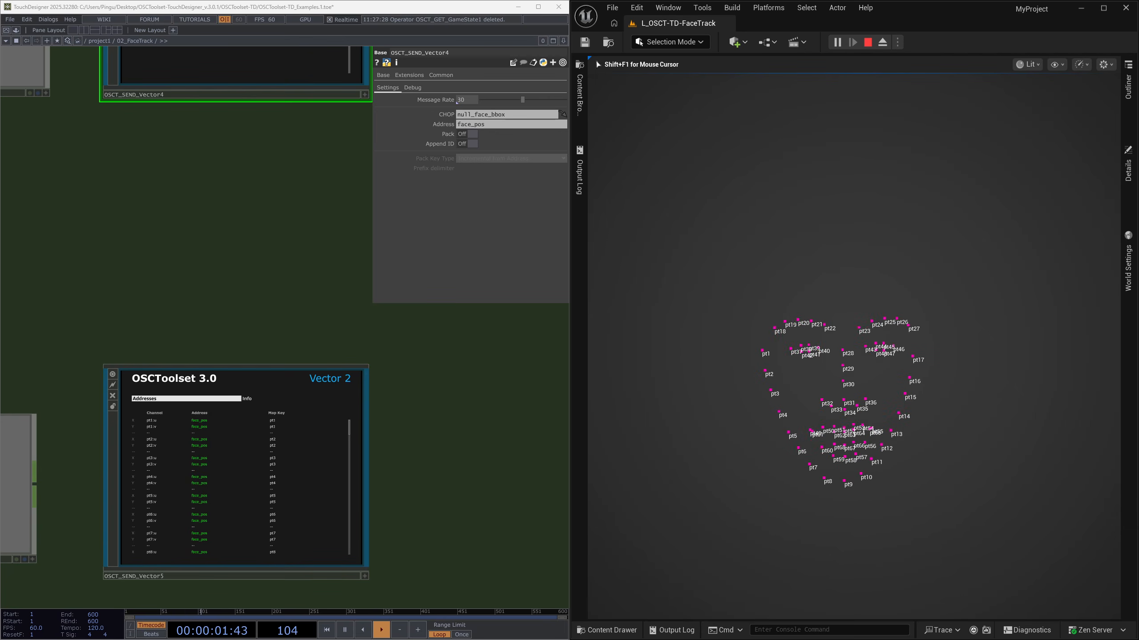
key(space)
key(space)
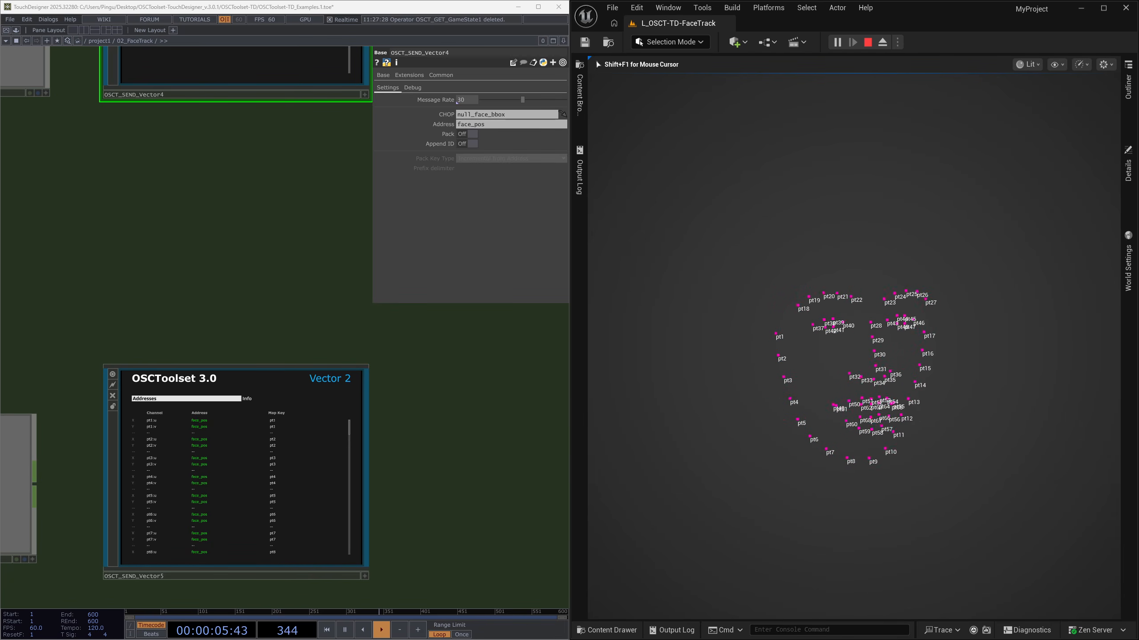
key(space)
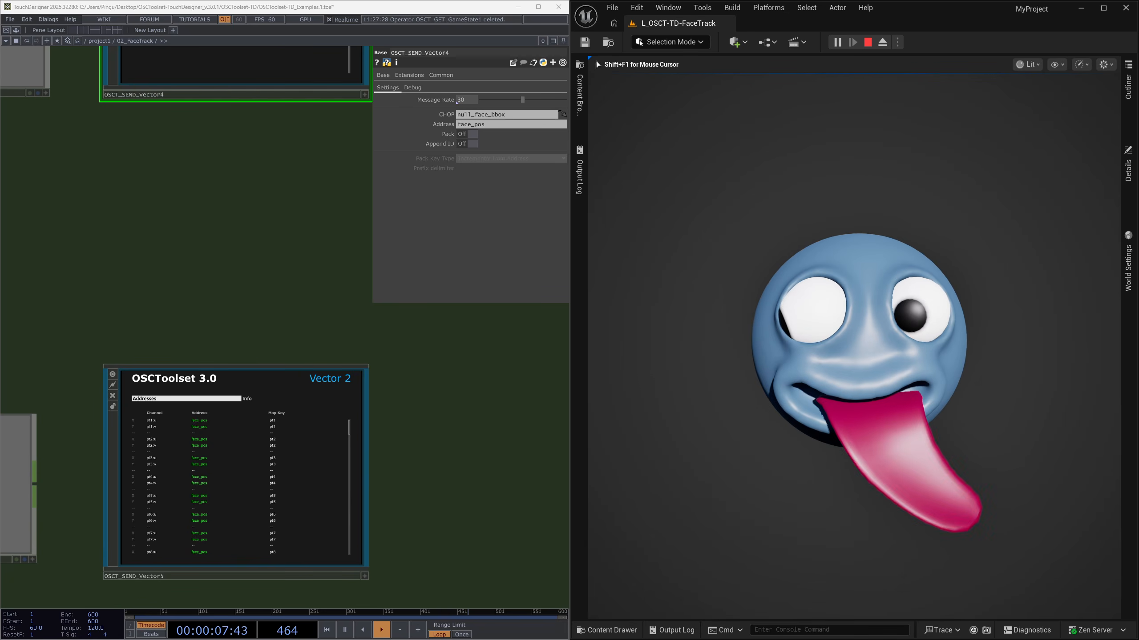
Step: Stop the running level and open the BP_Face Blueprint from the Face folder inside 02_FaceTrack
key(Escape)
key(ctrl+space)
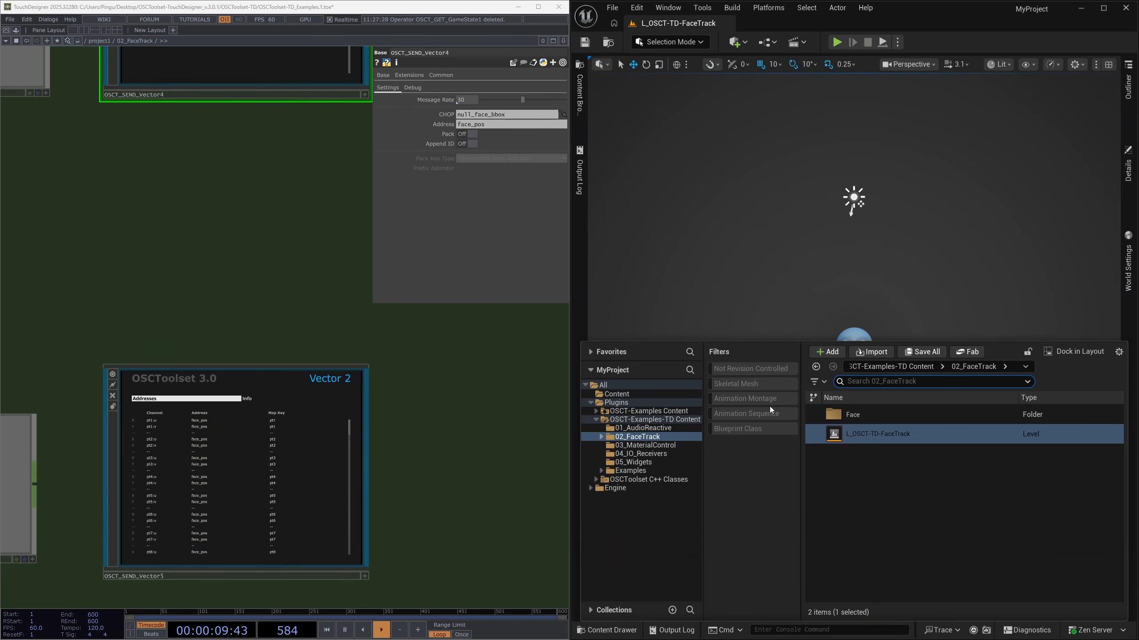
double_click(837, 417)
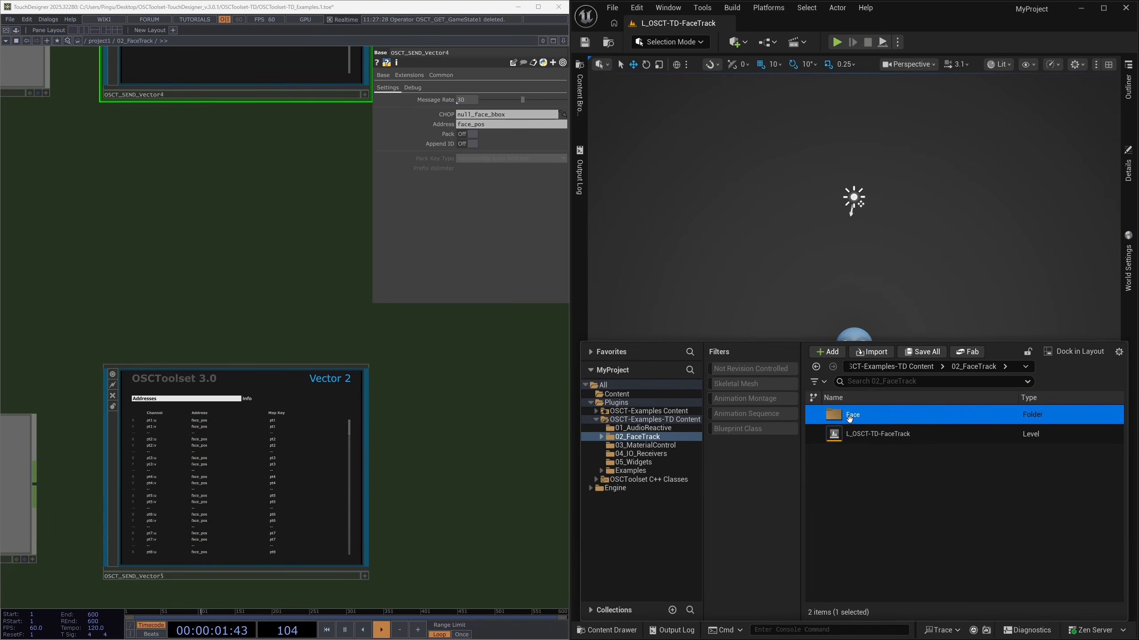
click(880, 415)
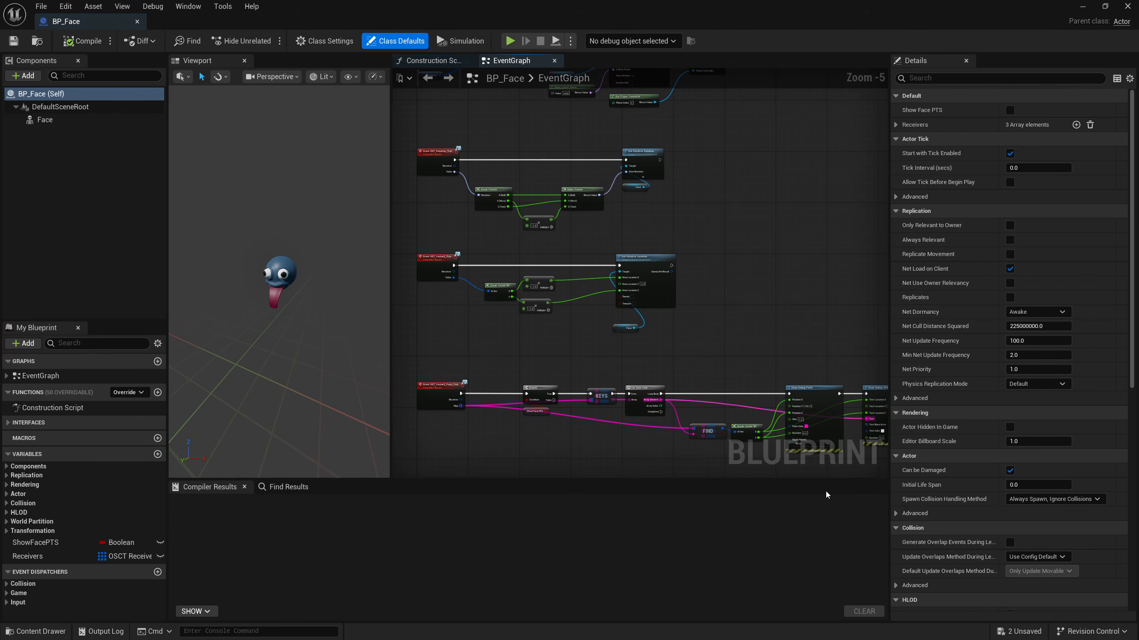
Step: Examine the BP_Face event graph, focusing on the Event BeginPlay chain with the Add Many Receivers node
scroll(499, 325, down, 2)
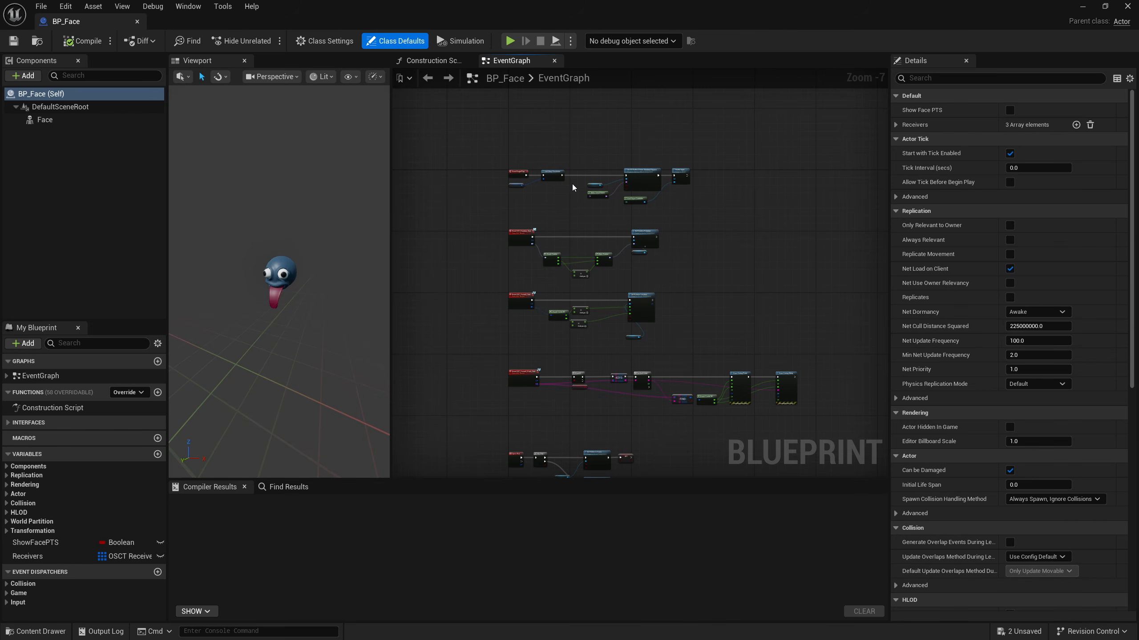
scroll(565, 183, up, 5)
scroll(555, 187, down, 1)
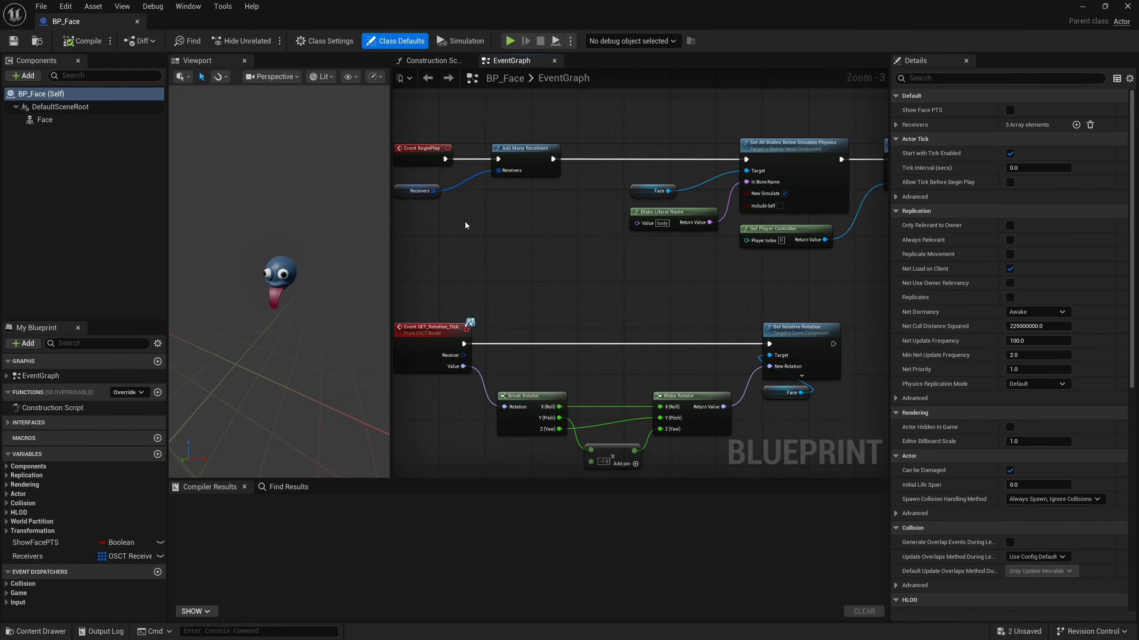
right_drag(465, 225, 499, 229)
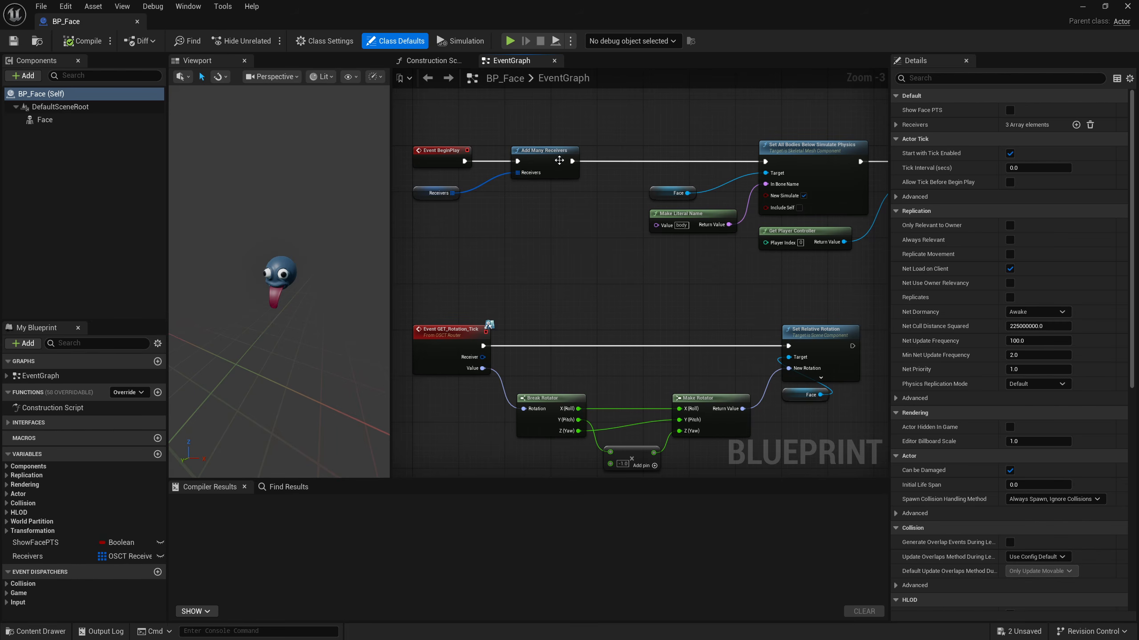
right_drag(466, 209, 514, 229)
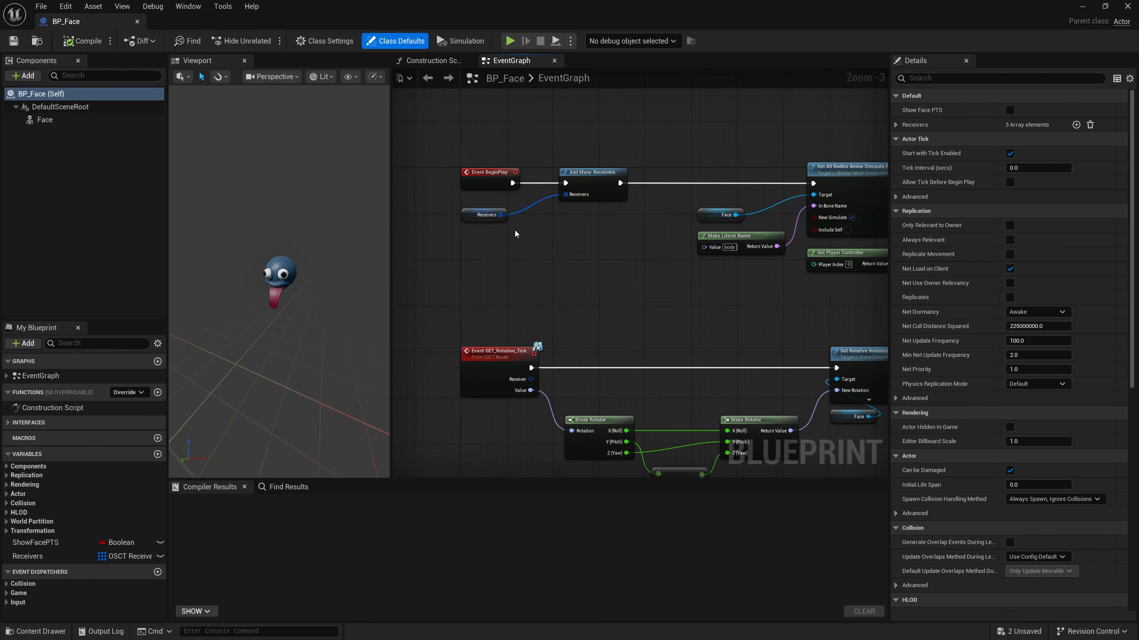
scroll(561, 222, up, 1)
right_drag(554, 139, 511, 190)
scroll(550, 206, up, 2)
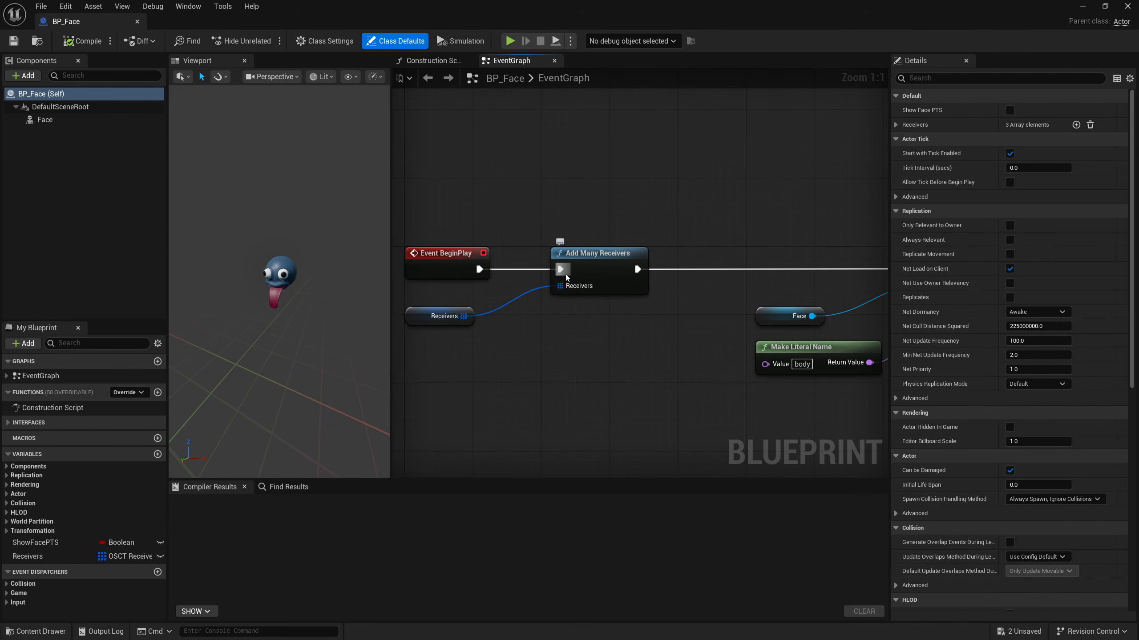
Step: Search the Blueprint actions for "add receiver" and pick out the Add Many Receivers entry
right_click(560, 153)
text(ad)
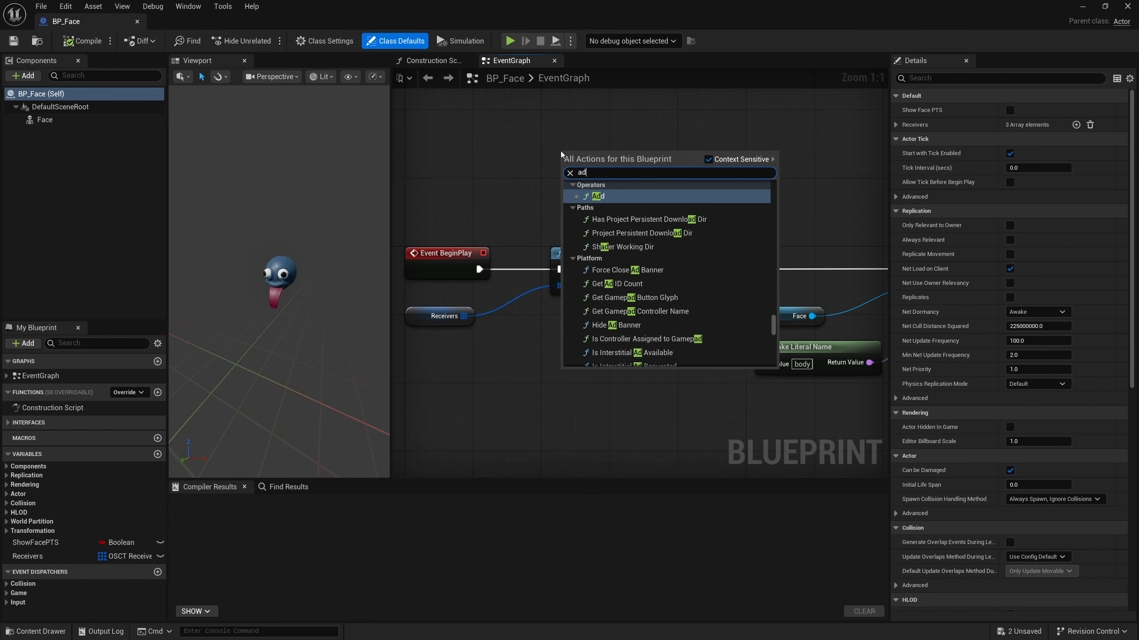
text(d receiver)
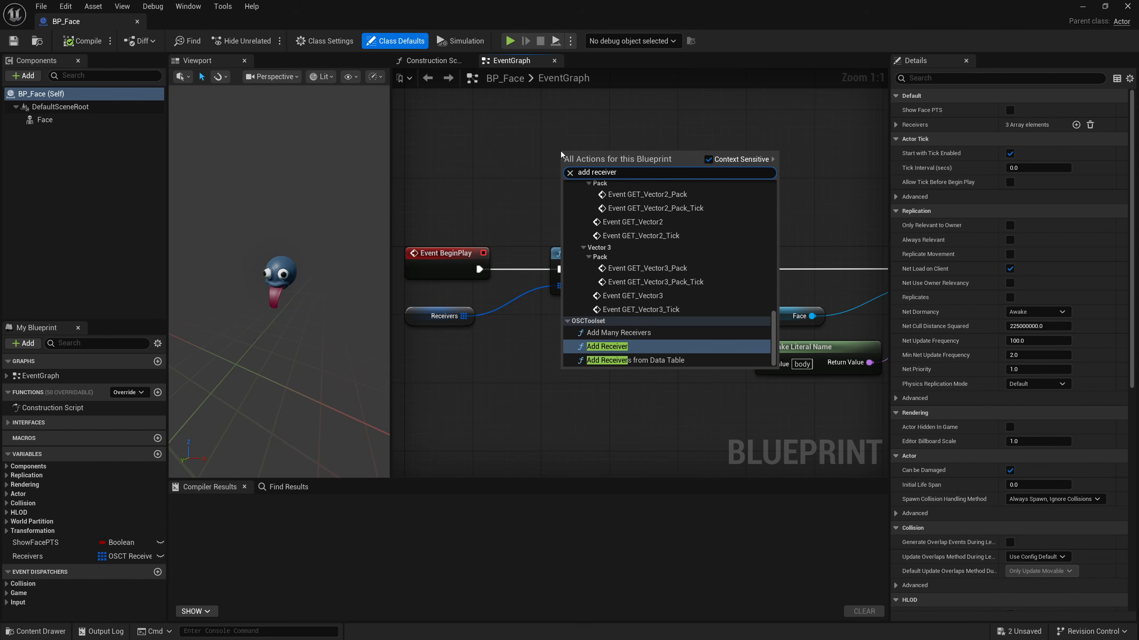
key(Up)
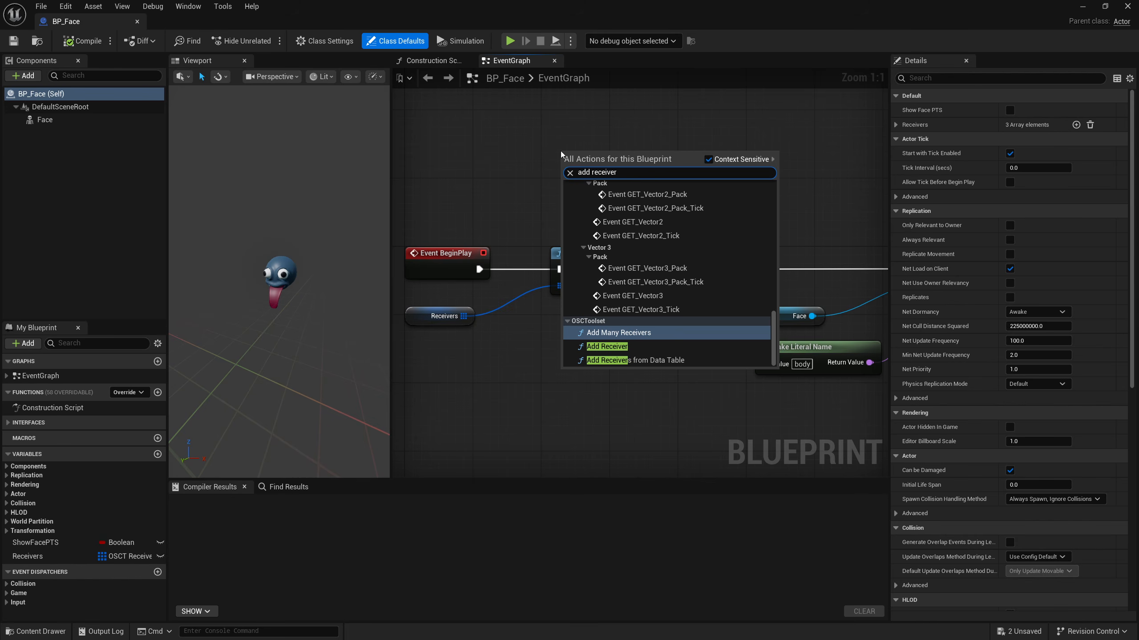
key(Return)
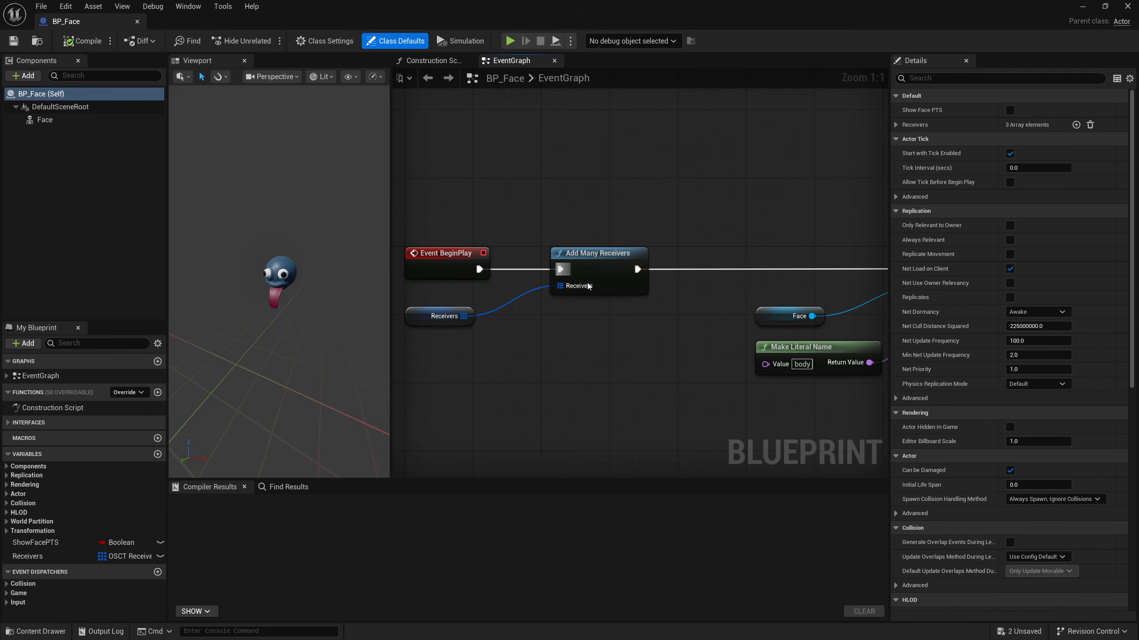
Step: Select the Receivers variable node and expand all three elements of its default array to show their settings
click(441, 316)
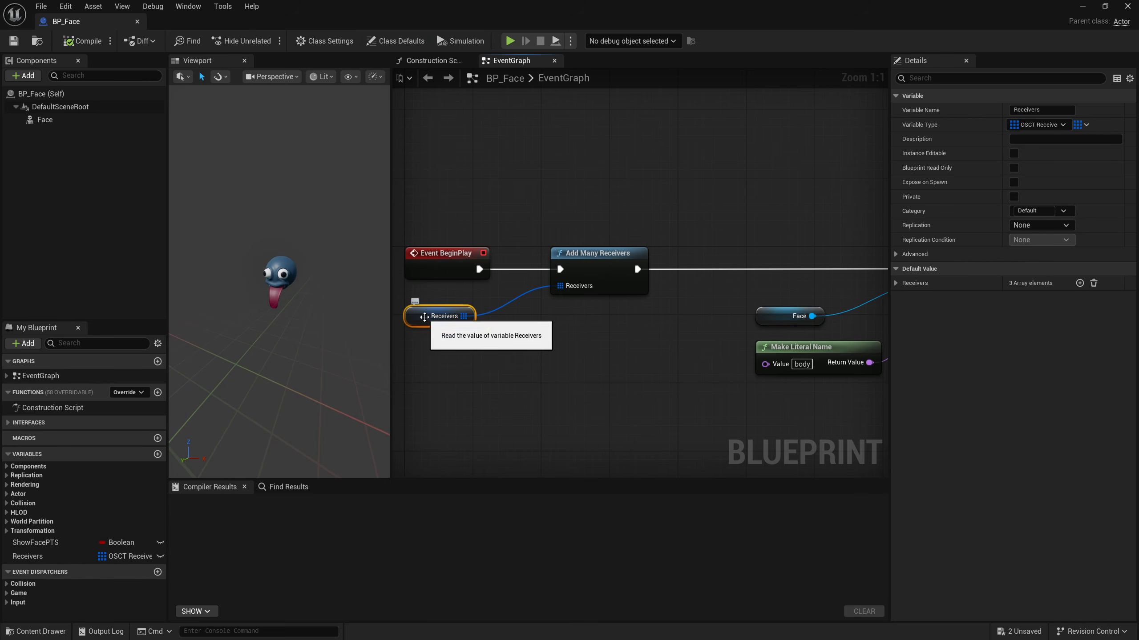
click(896, 283)
click(905, 312)
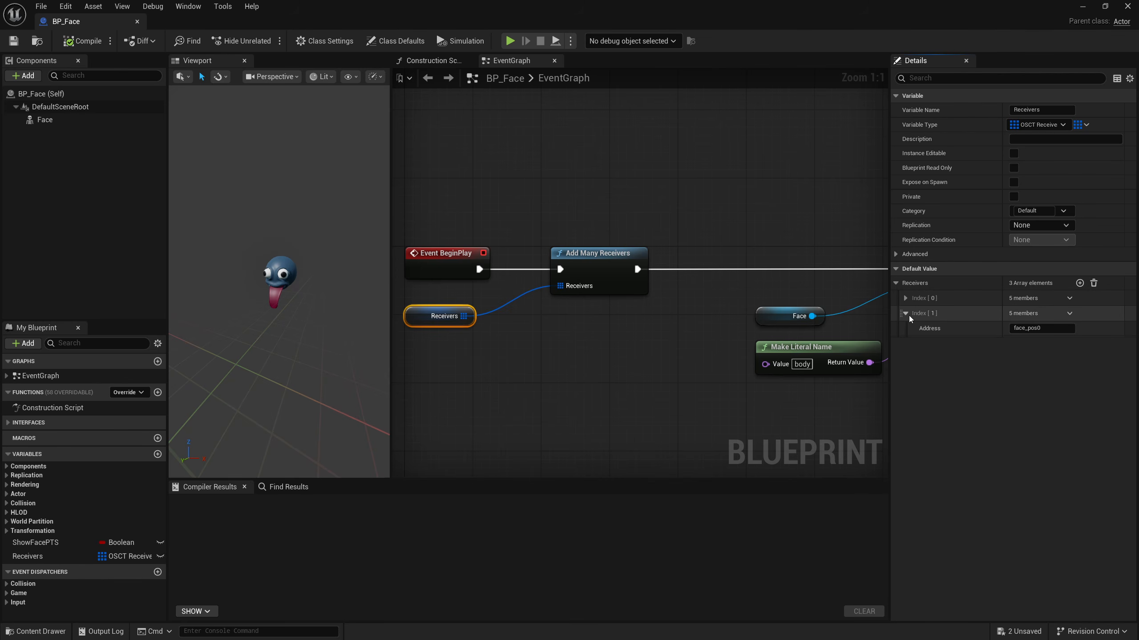
click(905, 298)
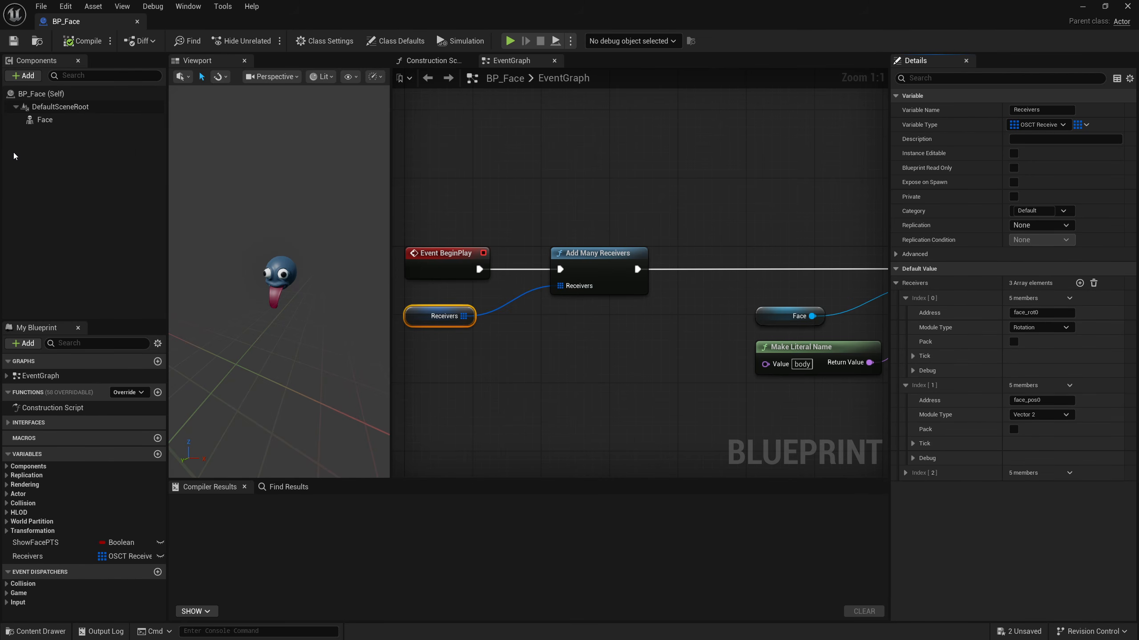
click(905, 473)
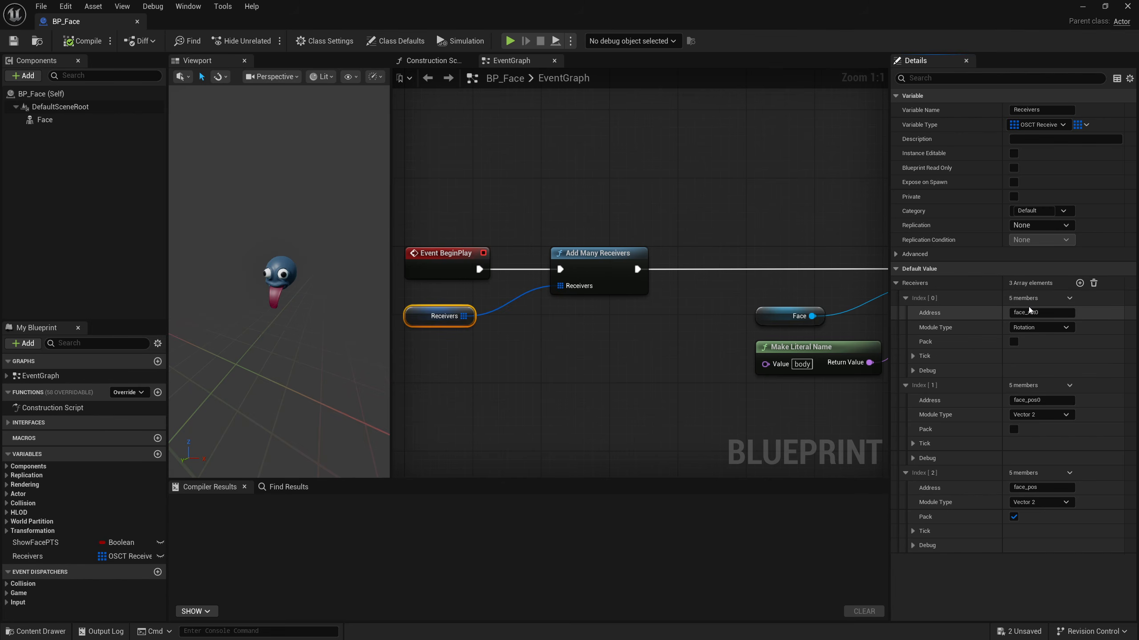
Step: Check the Address fields of the first two Receivers elements without editing them
click(1052, 312)
click(937, 326)
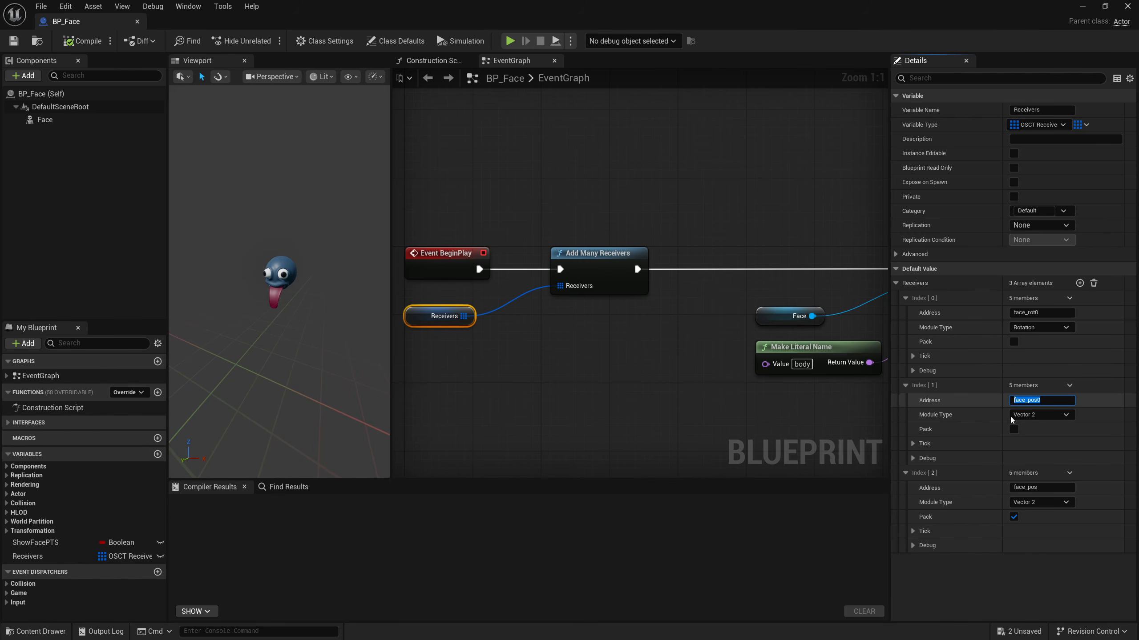
click(1028, 398)
click(1048, 400)
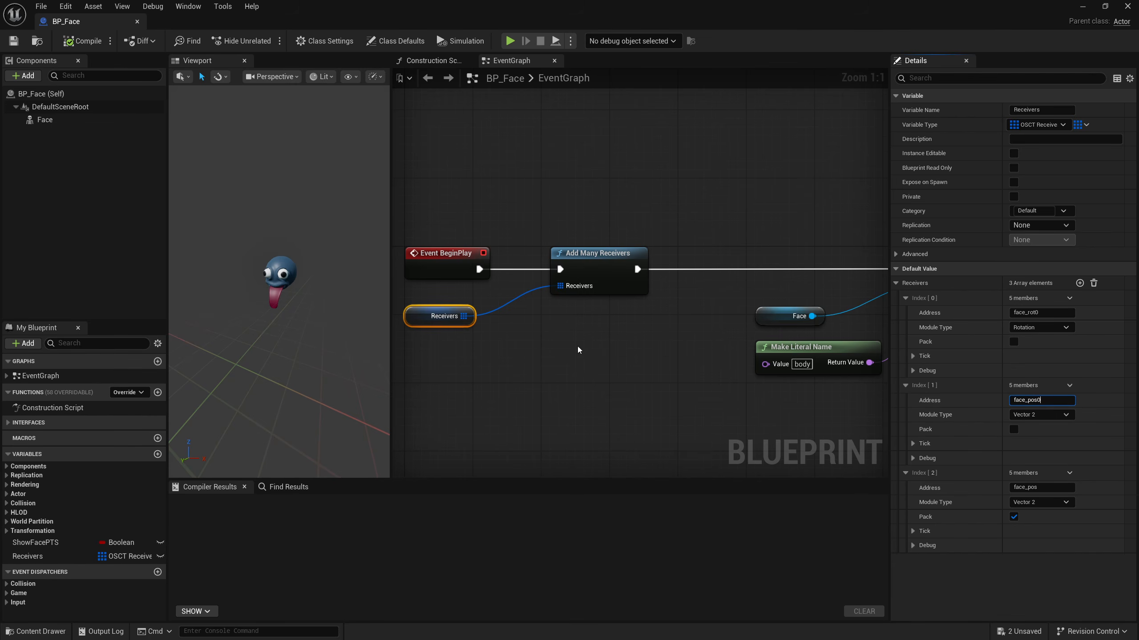
Step: Show the BP_Face class settings to check its implemented interfaces
drag(592, 353, 462, 352)
scroll(628, 397, down, 2)
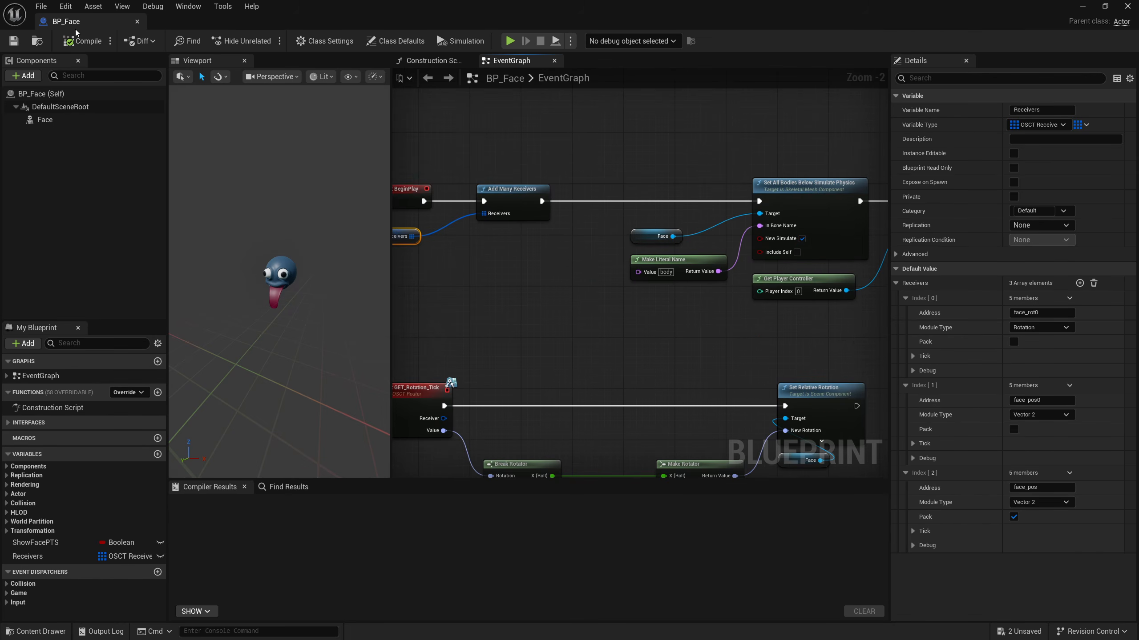
click(324, 41)
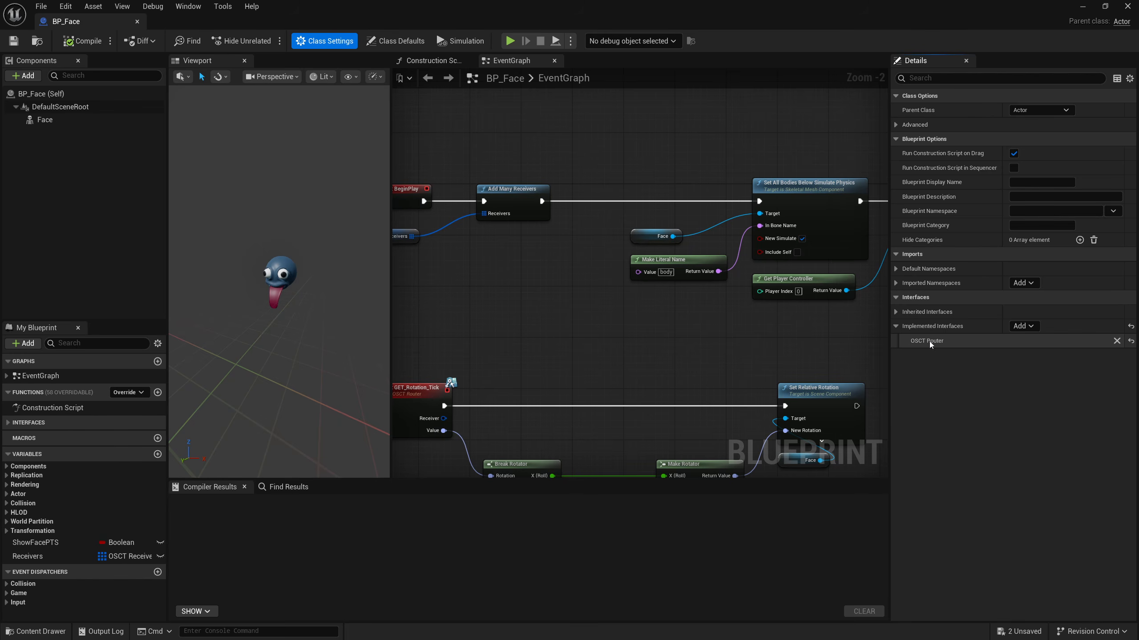
Step: Expand the OSCToolset Receivers interface categories and examine the Event GET_Rotation_Tick node in the graph
click(8, 423)
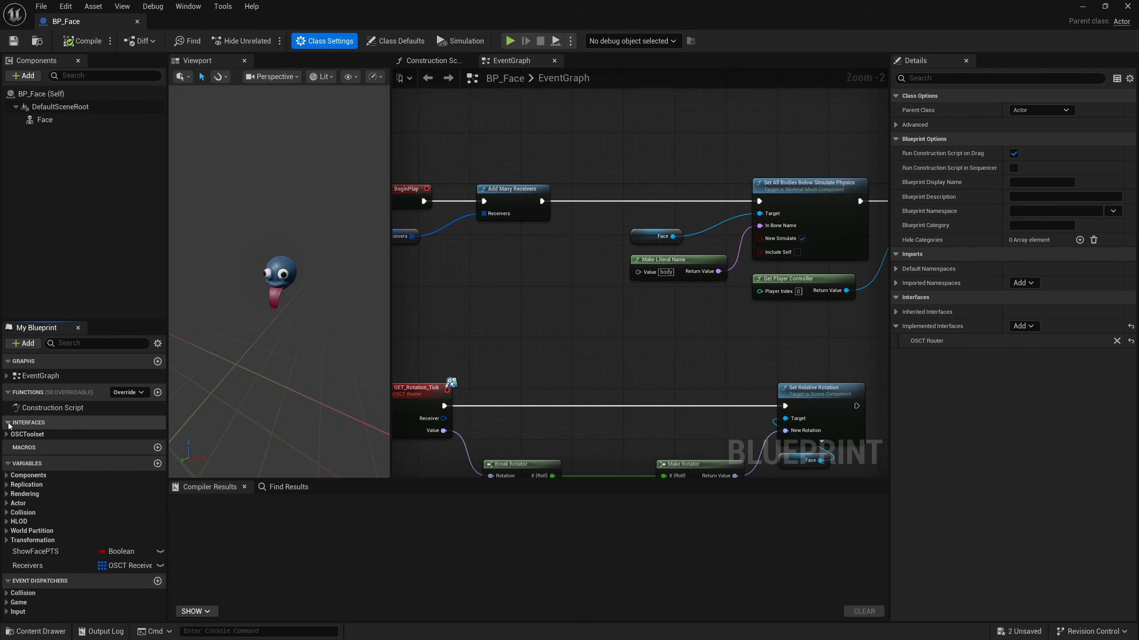
click(6, 434)
click(12, 452)
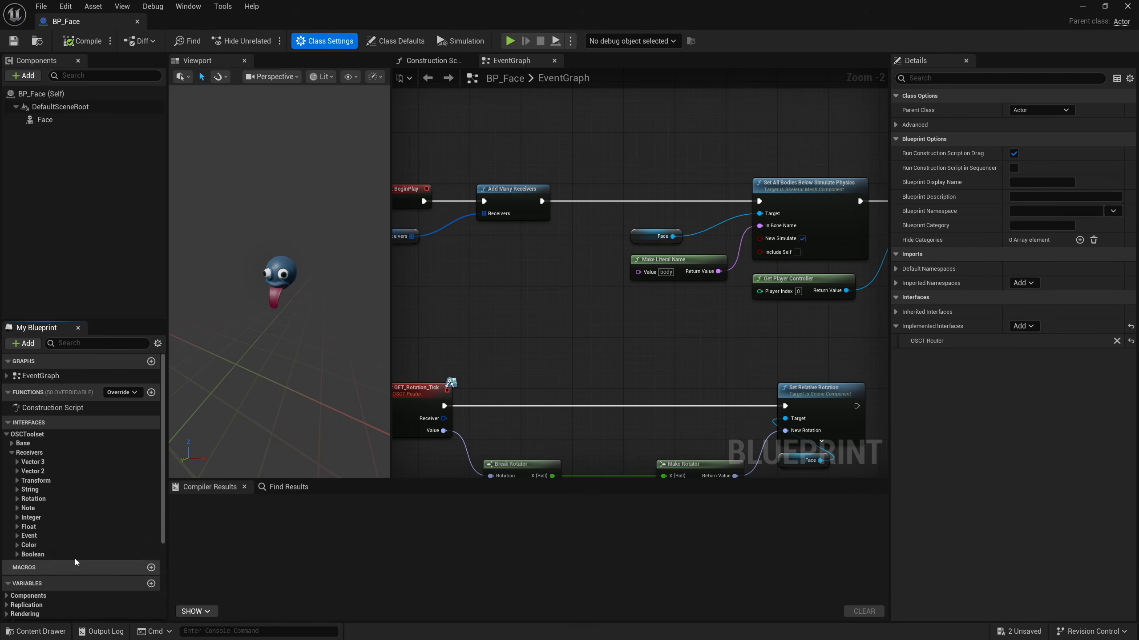
scroll(591, 411, down, 4)
scroll(558, 313, up, 7)
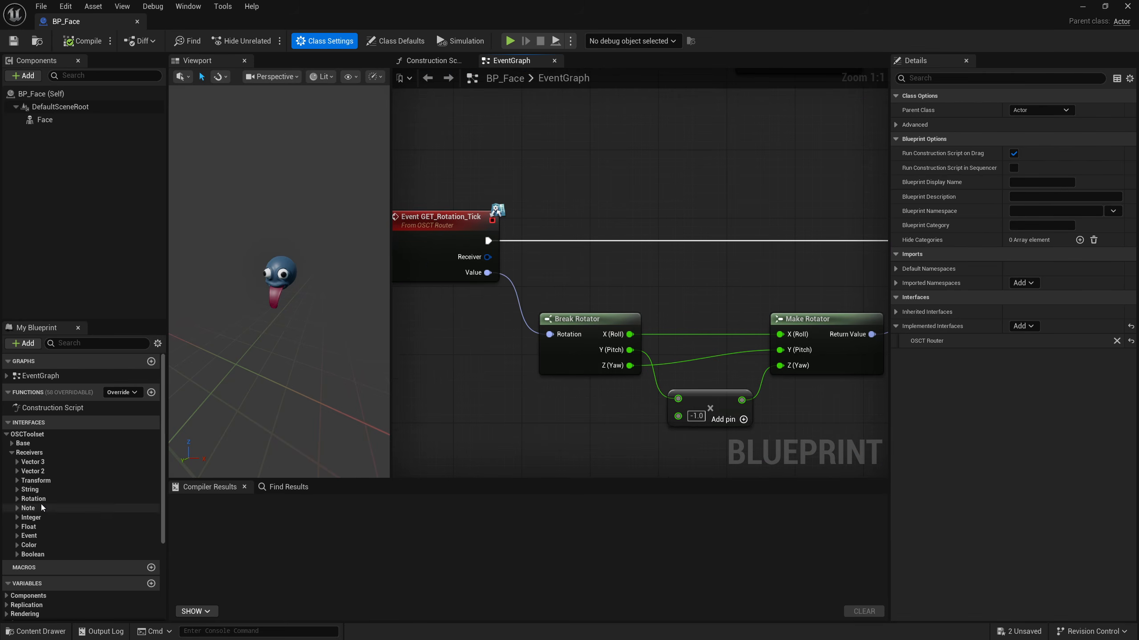
Step: Examine the GET_Rotation_Tick, GET_Vector2_Tick and remaining receiver event nodes in the BP_Face event graph
click(419, 234)
right_drag(456, 442, 508, 119)
click(493, 189)
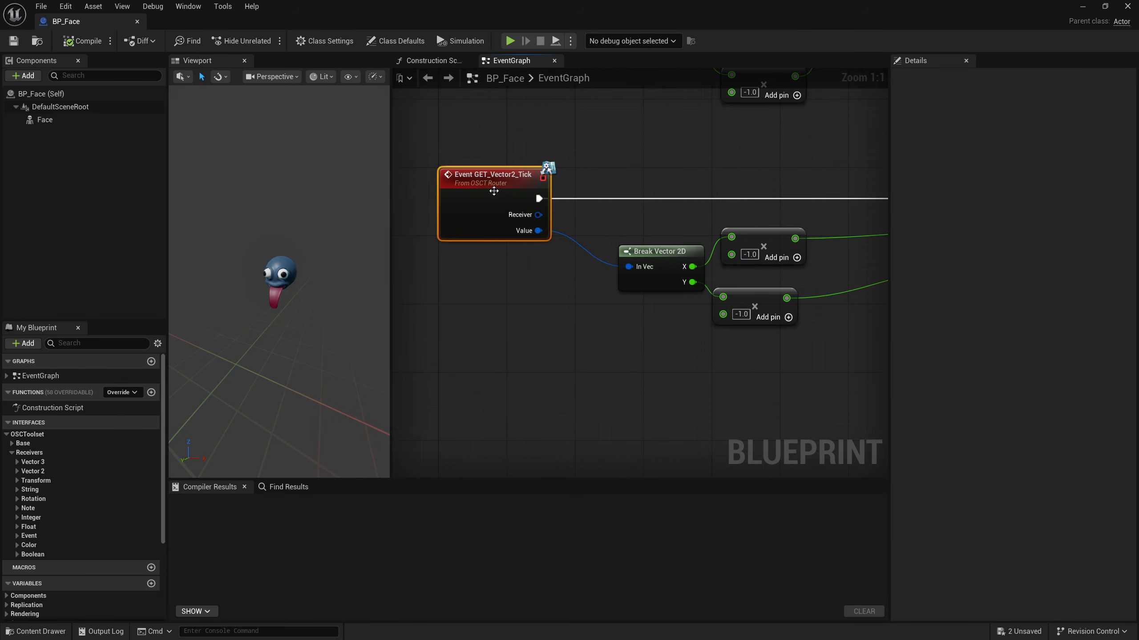
scroll(494, 189, down, 3)
right_drag(501, 446, 495, 337)
scroll(495, 336, up, 3)
click(473, 310)
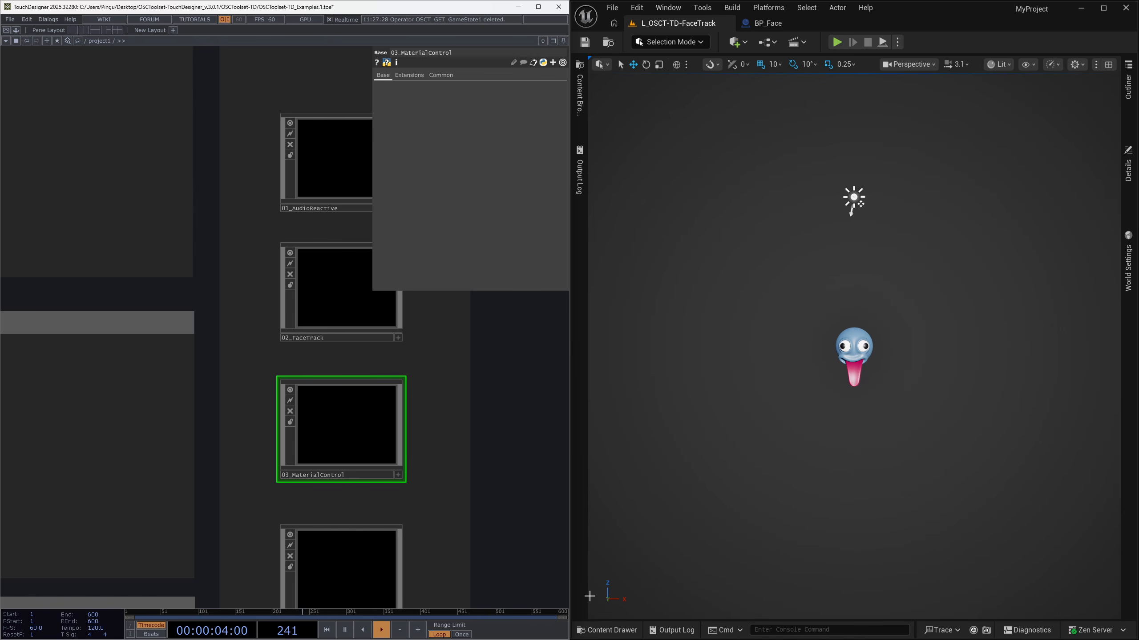
Step: Open the L_OSCT-TD-MaterialControl level from the 03_MaterialControl folder, discarding the unsaved content changes
click(607, 630)
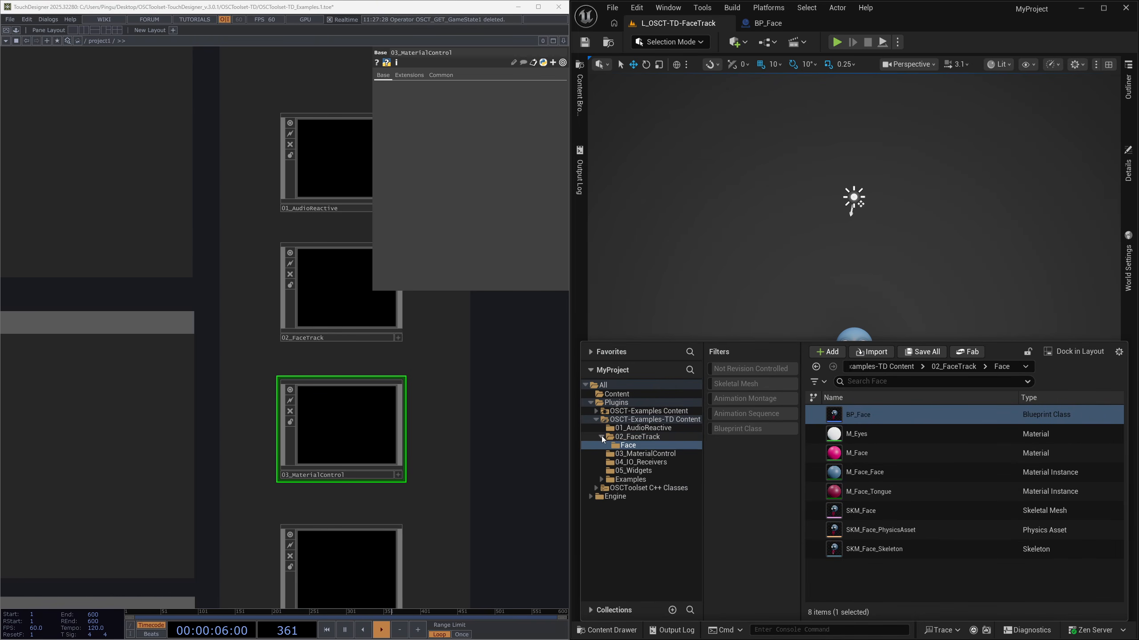
click(601, 436)
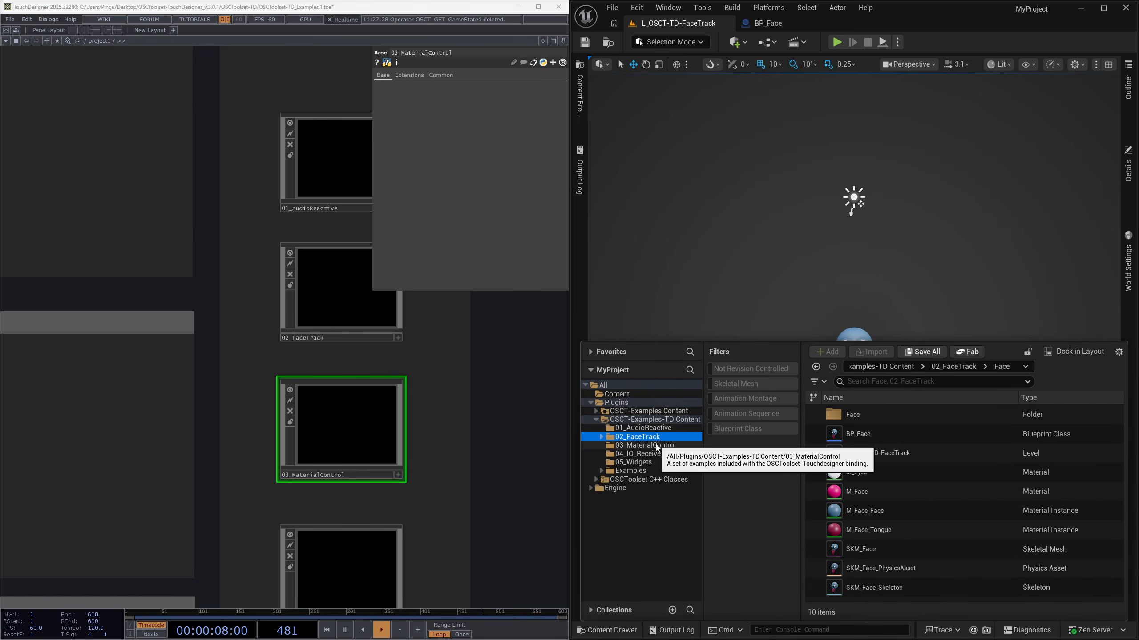
click(645, 445)
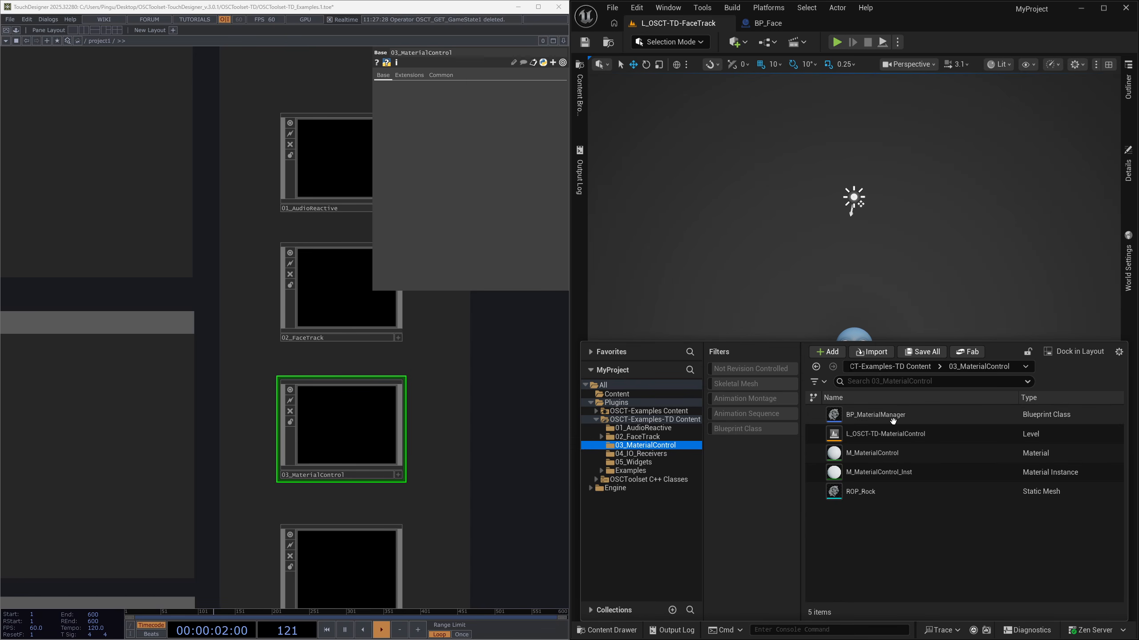
mouse_move(877, 419)
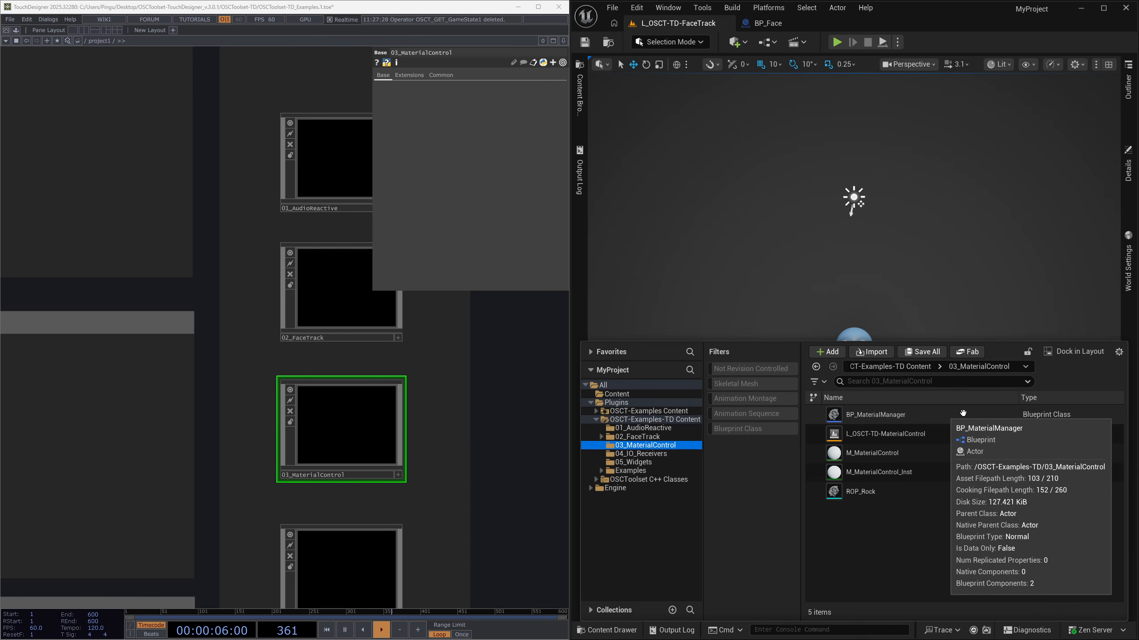
double_click(807, 430)
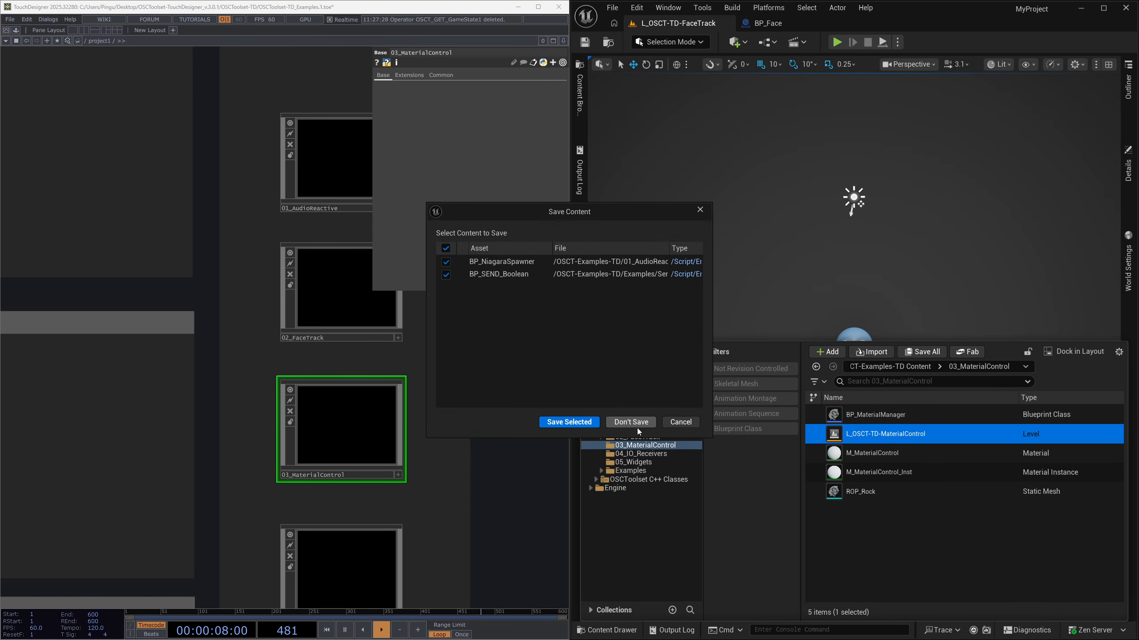
click(631, 422)
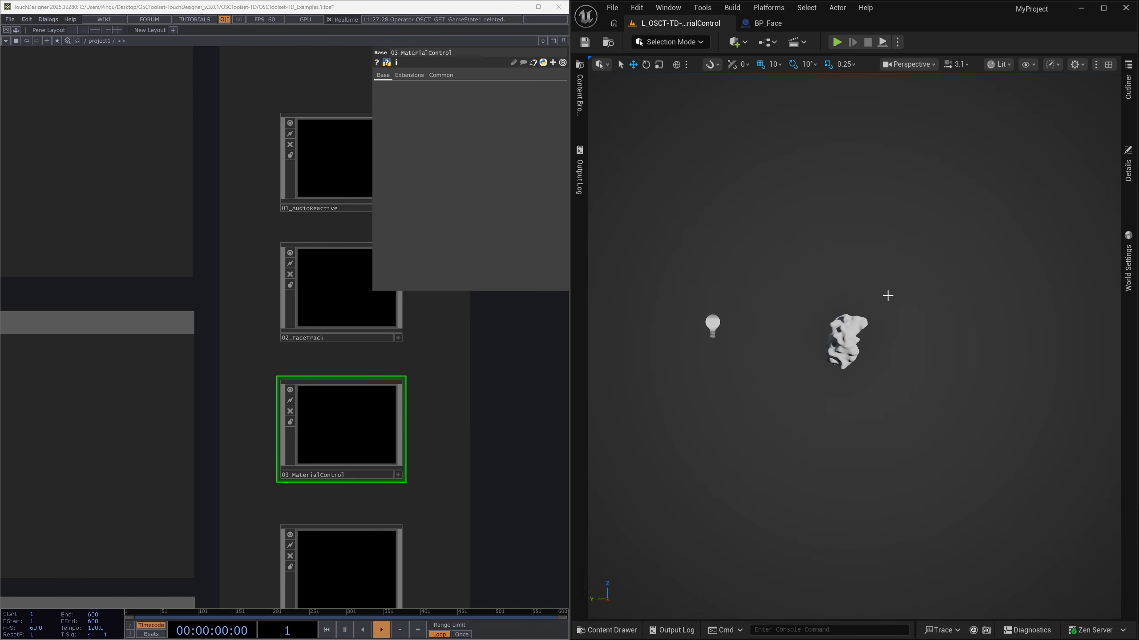
Step: Play the level and change Material_Settings in TouchDesigner's 03_MaterialControl to Metallic 0.377, Roughness 0.383, Emissive Strength 0.122 and World Position Offset 7.82
click(836, 42)
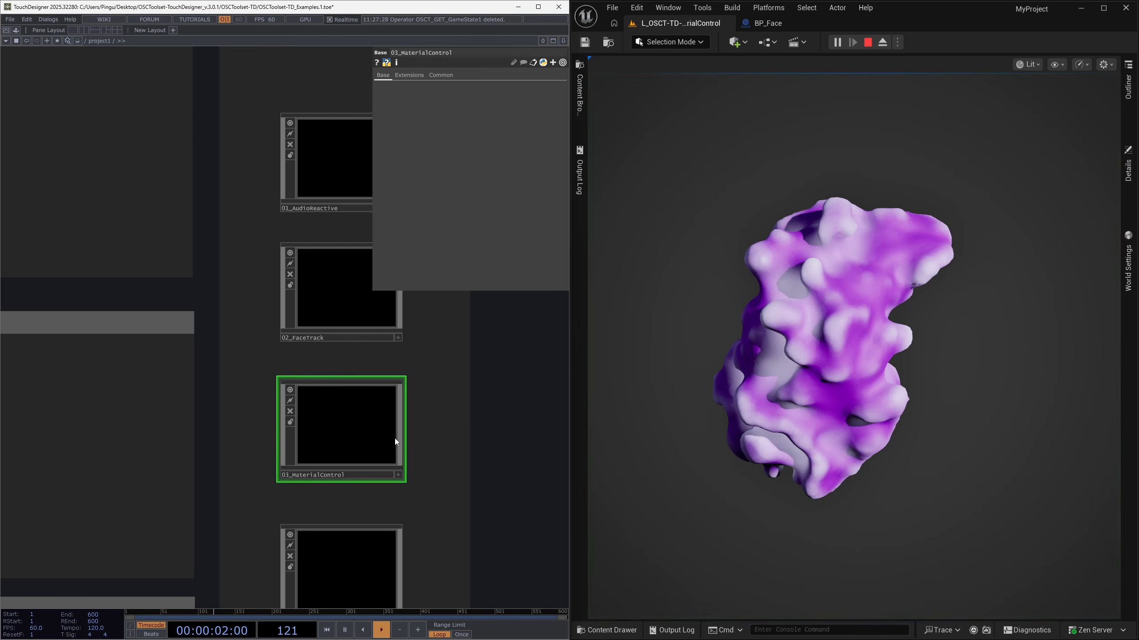
double_click(347, 406)
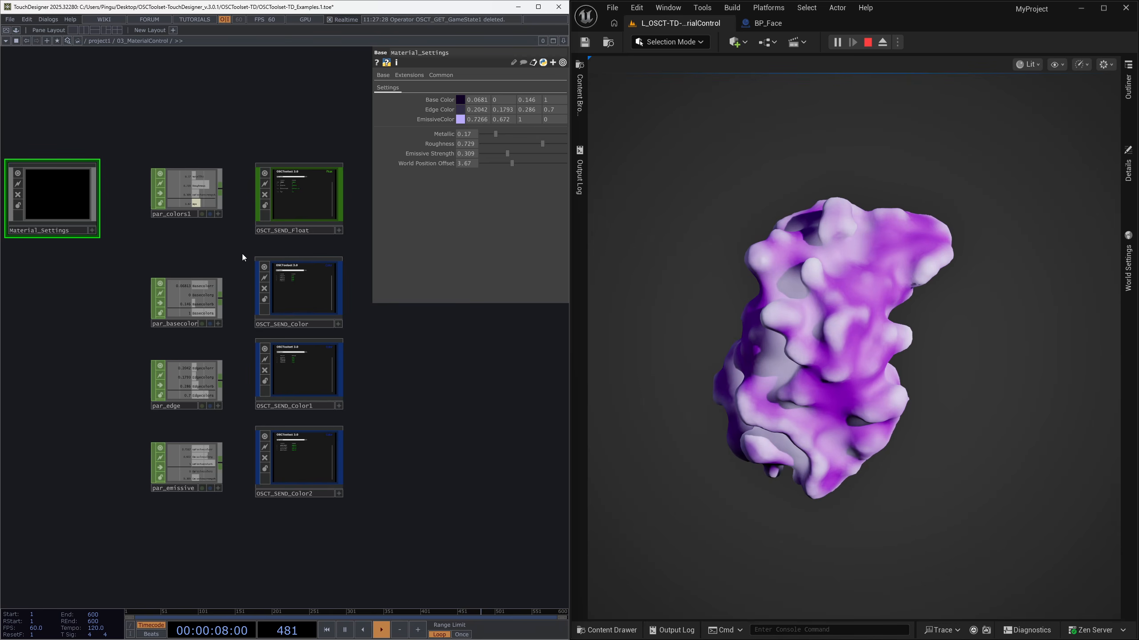
mouse_move(498, 134)
mouse_down()
mouse_move(513, 135)
mouse_move(498, 157)
mouse_move(569, 160)
mouse_move(495, 160)
mouse_move(565, 164)
mouse_move(508, 164)
mouse_move(538, 164)
mouse_up()
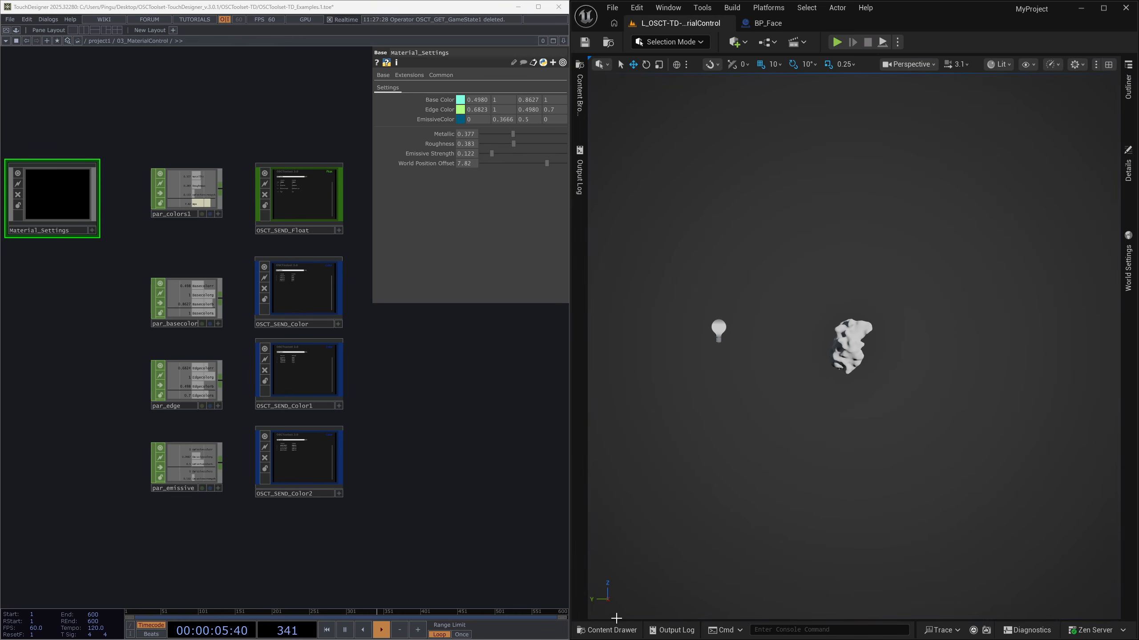
Step: Open the BP_MaterialManager Blueprint from the 03_MaterialControl folder and enlarge its editor to show the whole event graph
click(612, 629)
click(873, 415)
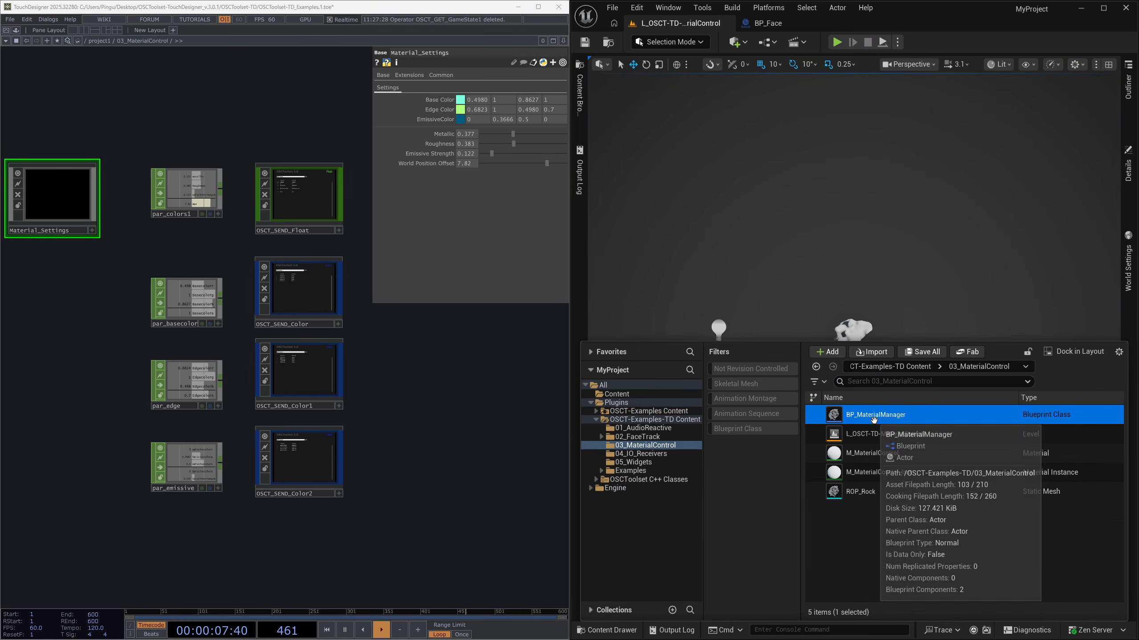
double_click(873, 416)
right_drag(874, 329, 830, 259)
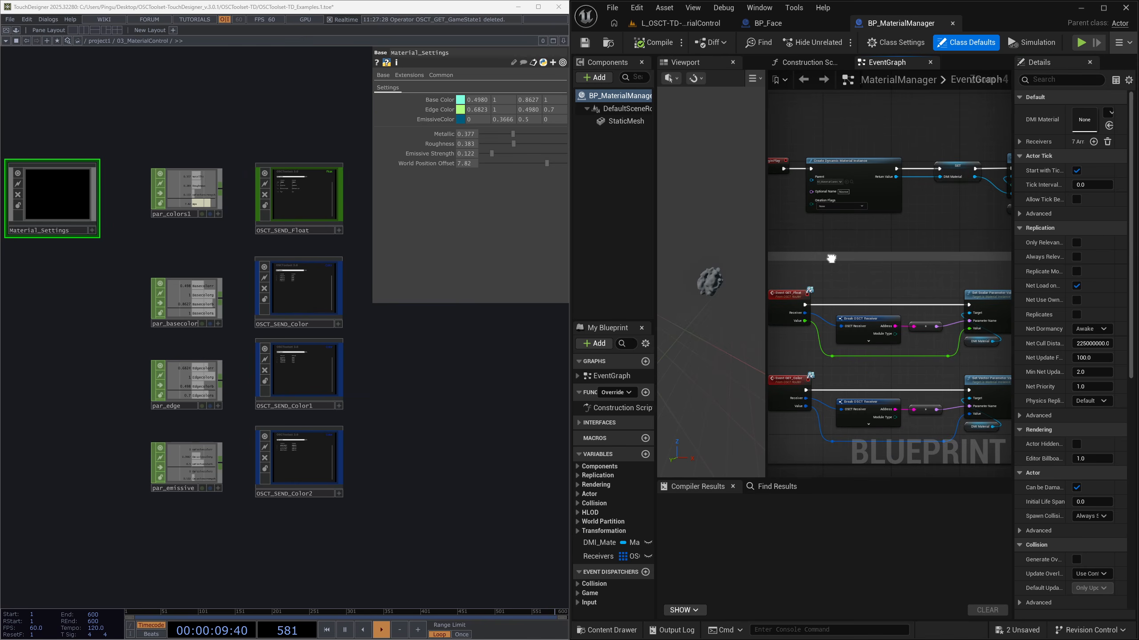
drag(1025, 22, 762, 4)
scroll(600, 176, down, 2)
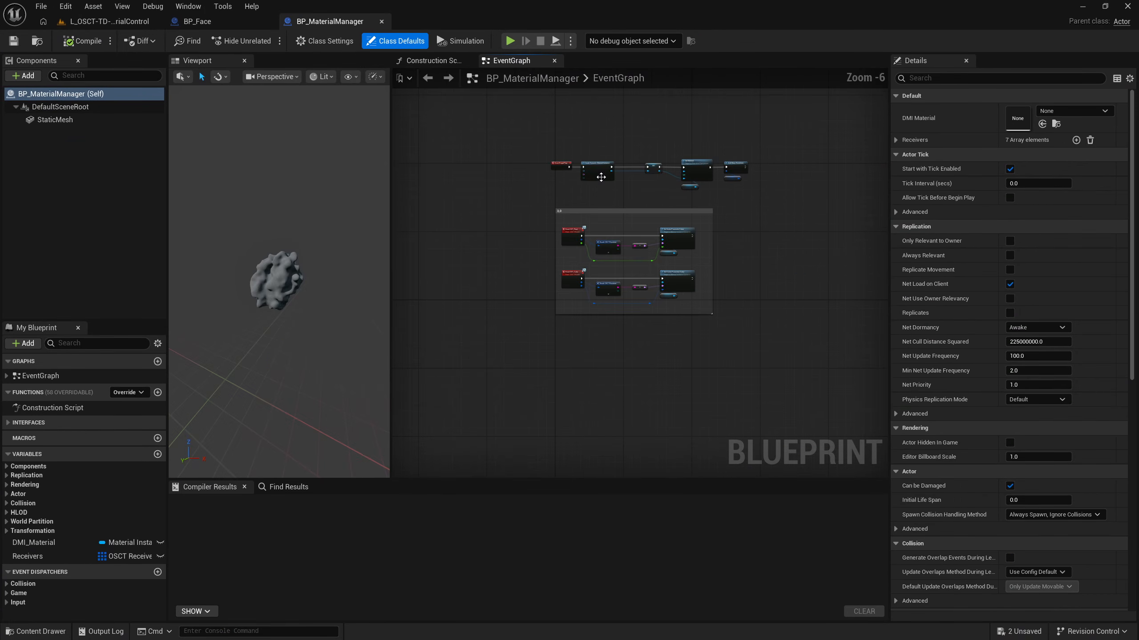
Step: Examine the Create Dynamic Material Instance, SET and Set Material nodes, and show the StaticMesh component's details
scroll(601, 177, up, 6)
right_drag(601, 176, 524, 180)
drag(510, 266, 703, 114)
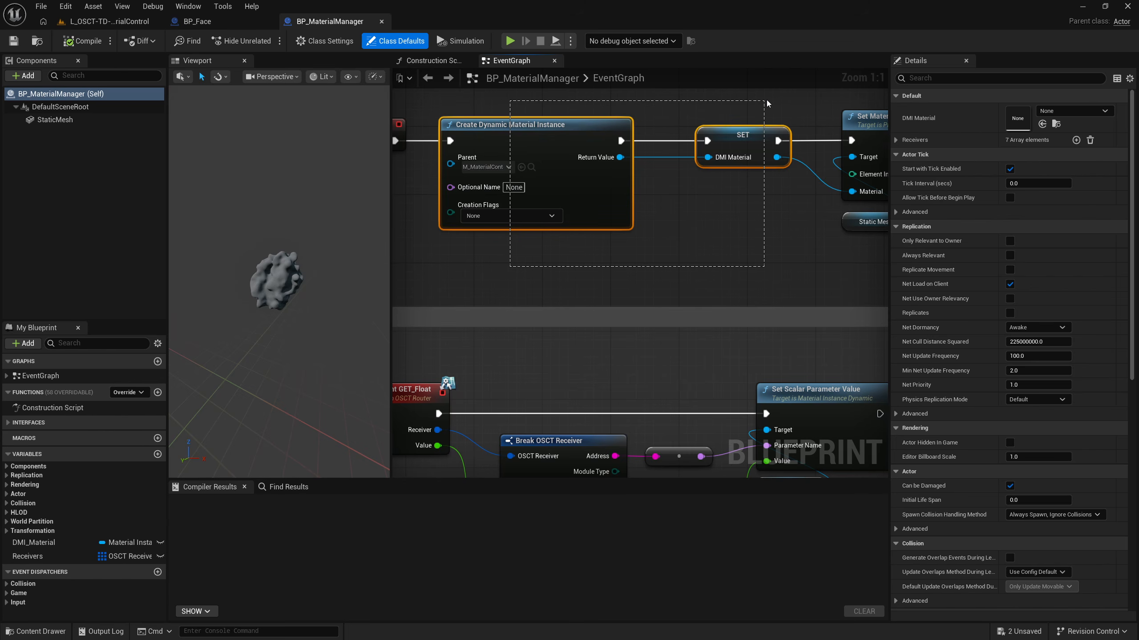
drag(766, 100, 766, 101)
right_drag(794, 233, 509, 245)
drag(491, 292, 625, 121)
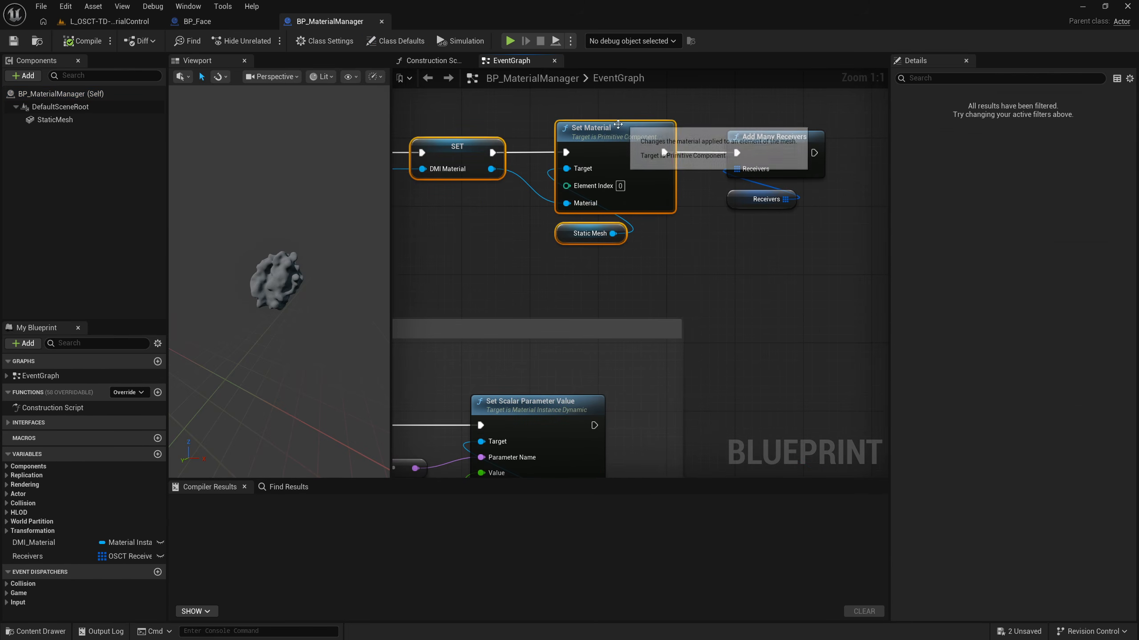
click(57, 120)
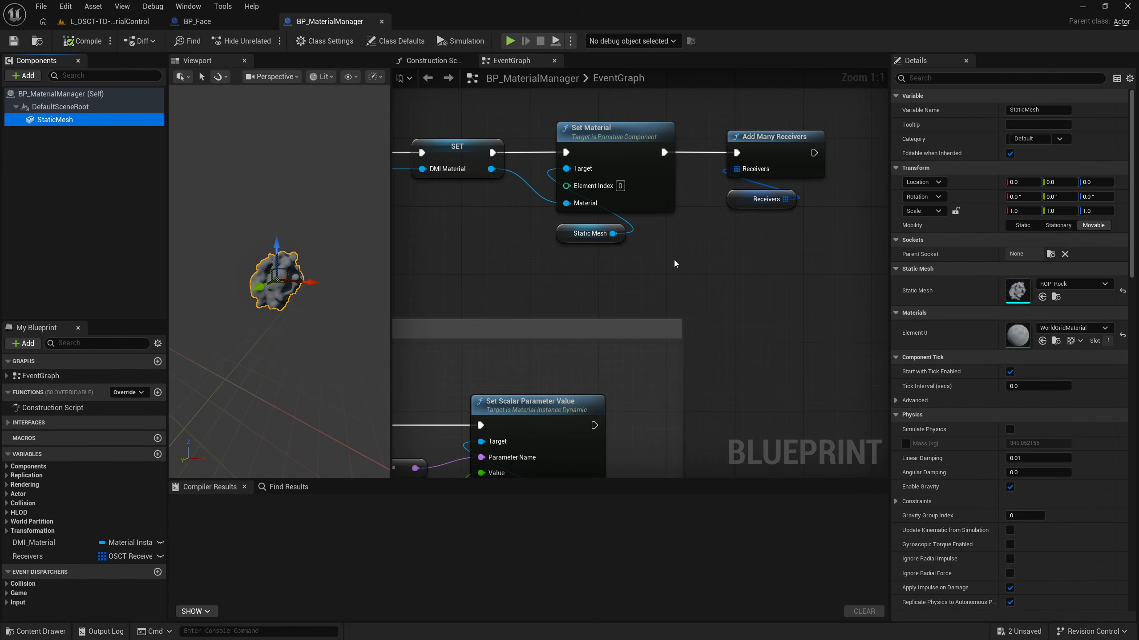
Step: Select the Receivers variable node and expand array elements 3 to 6 to check their addresses and module types
right_drag(754, 243, 610, 251)
click(628, 207)
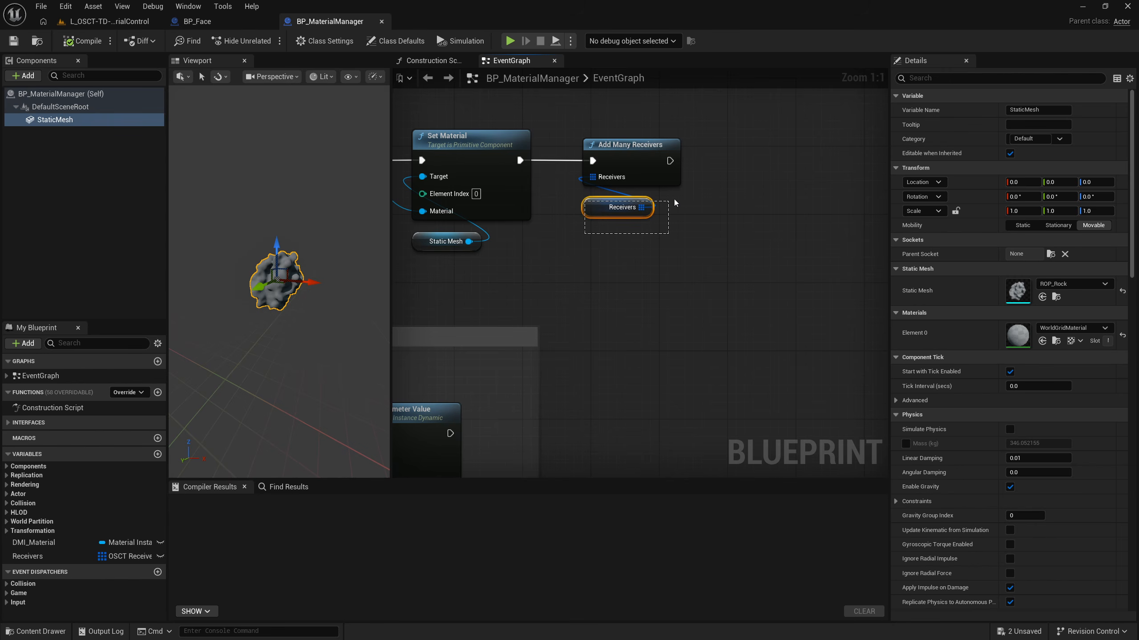
click(906, 390)
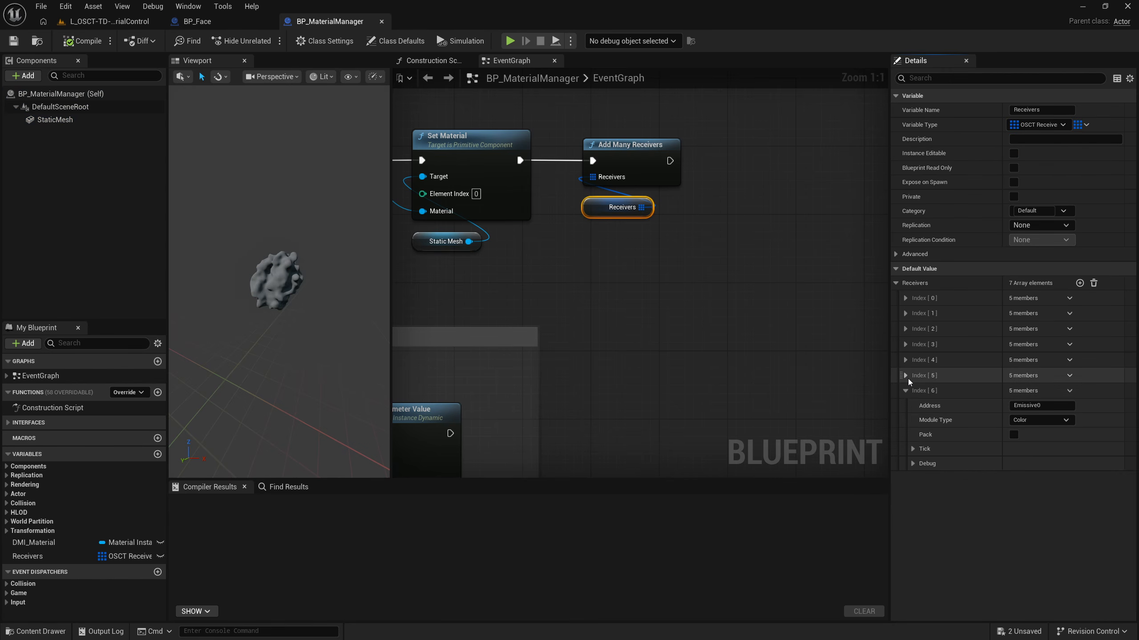
click(907, 377)
click(906, 361)
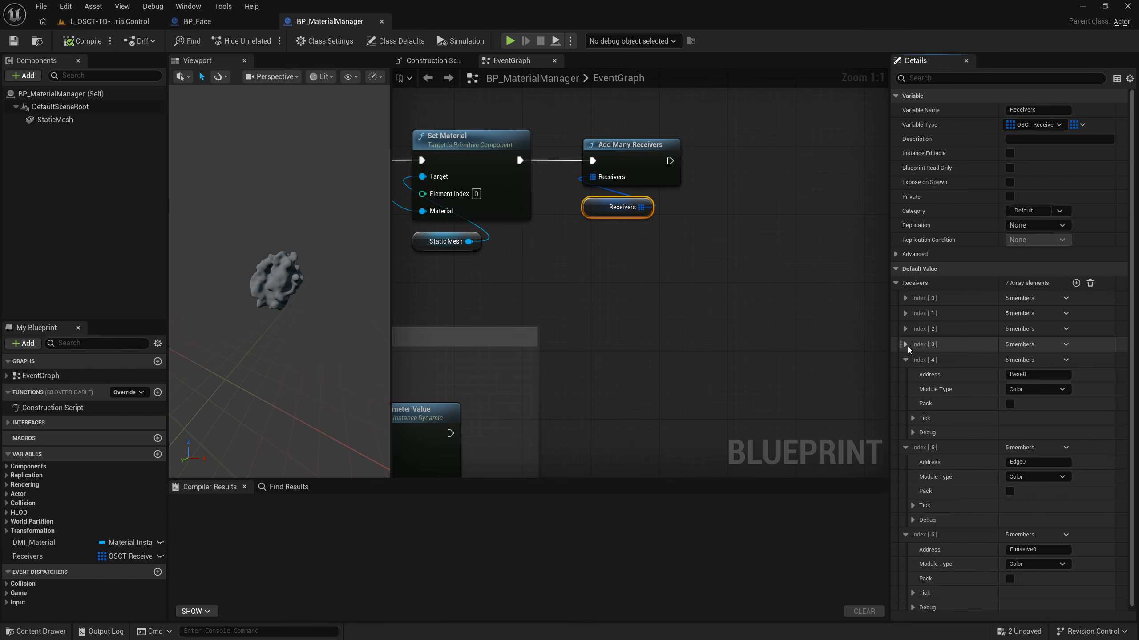
click(906, 345)
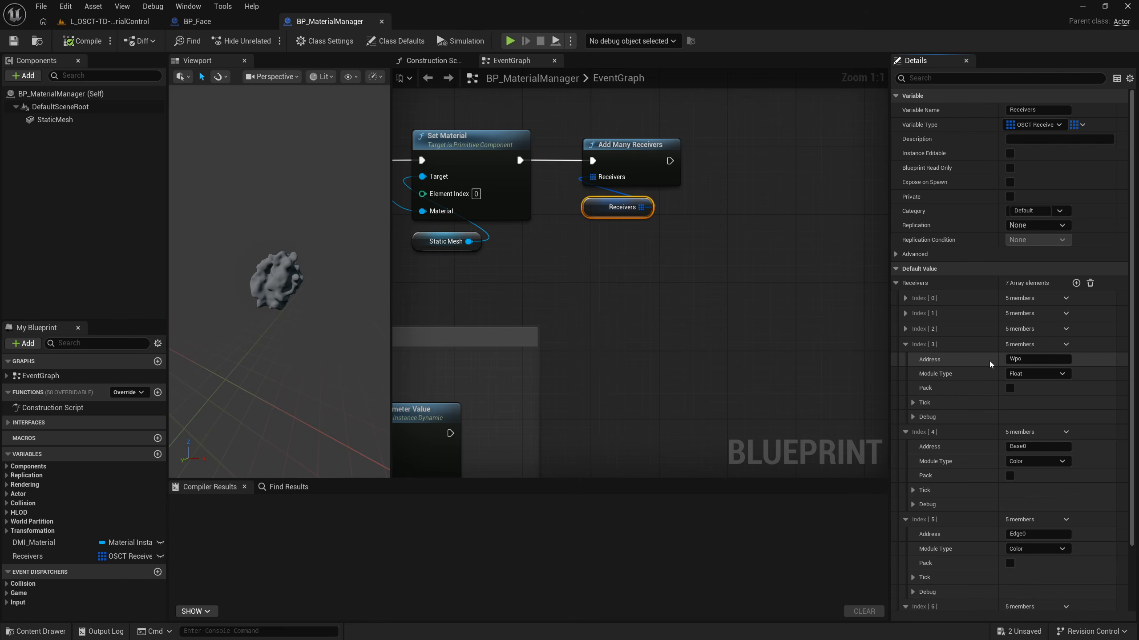
Step: Bring the 3,0 comment group into view and examine its Event GET_Float and Event GET_Color node chains
scroll(625, 330, down, 4)
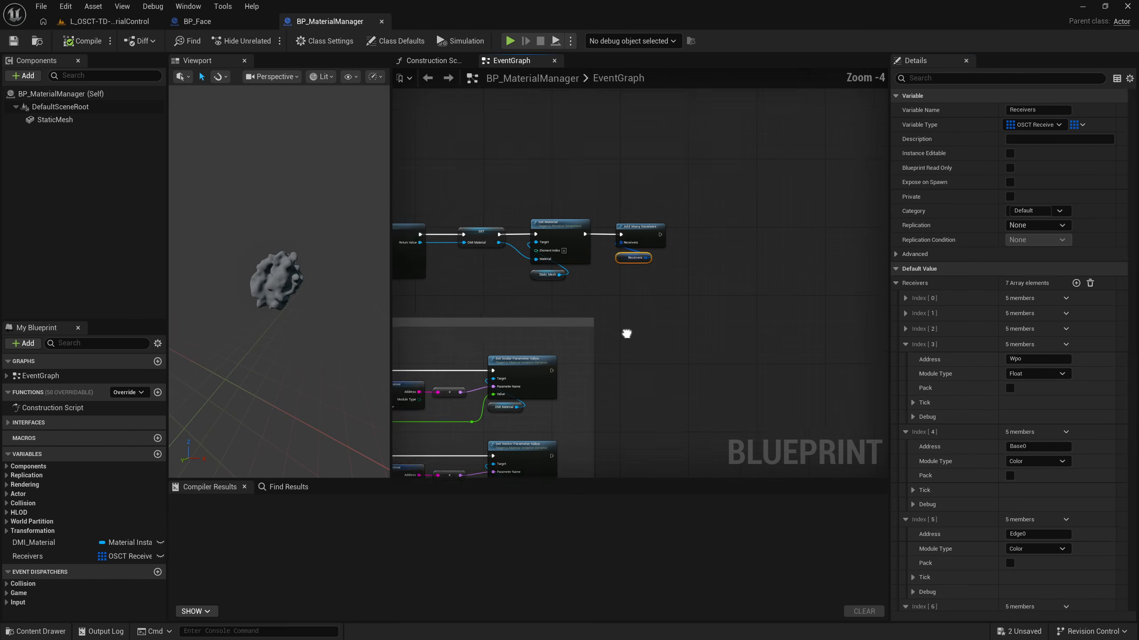
scroll(777, 181, down, 3)
right_drag(778, 182, 654, 224)
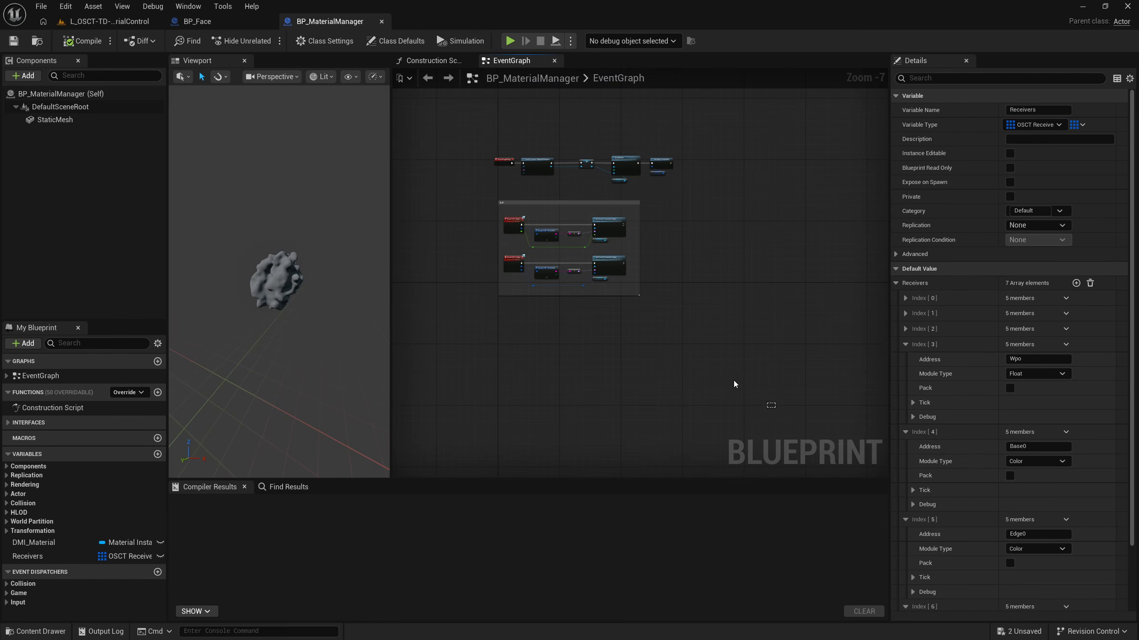
drag(775, 407, 488, 196)
key(Home)
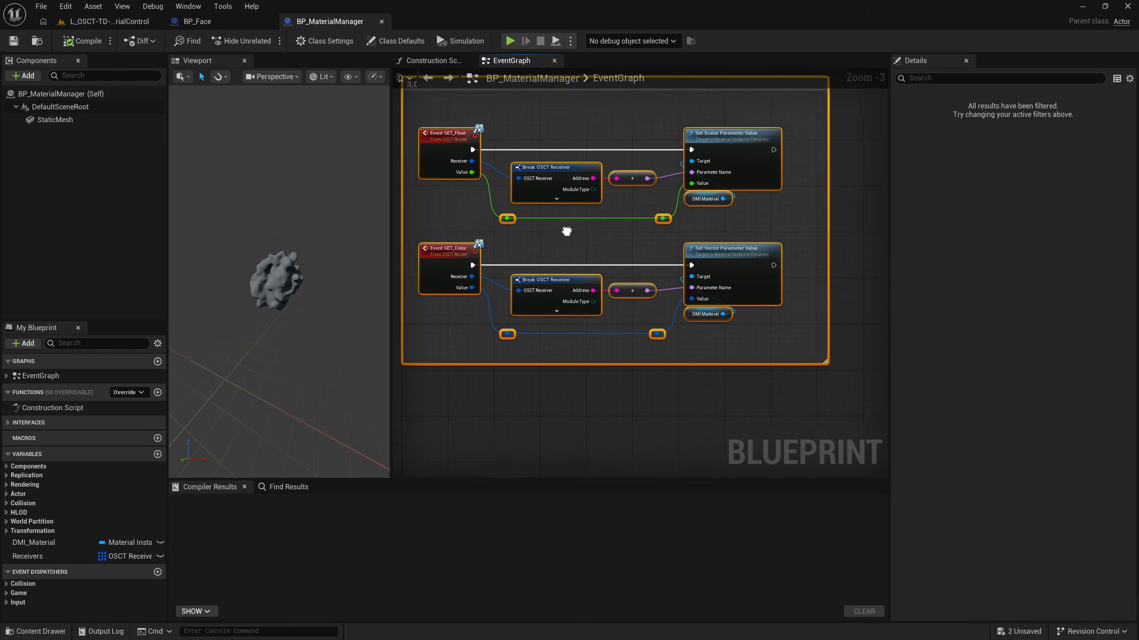
right_drag(566, 231, 596, 210)
click(494, 278)
right_drag(491, 274, 483, 305)
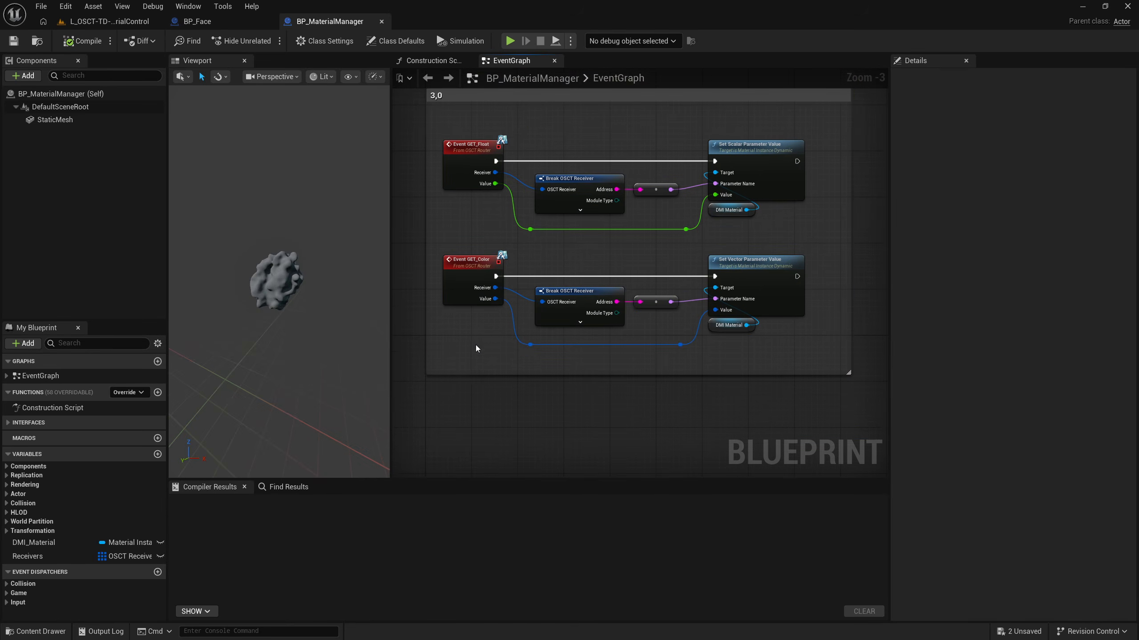
right_drag(476, 348, 471, 374)
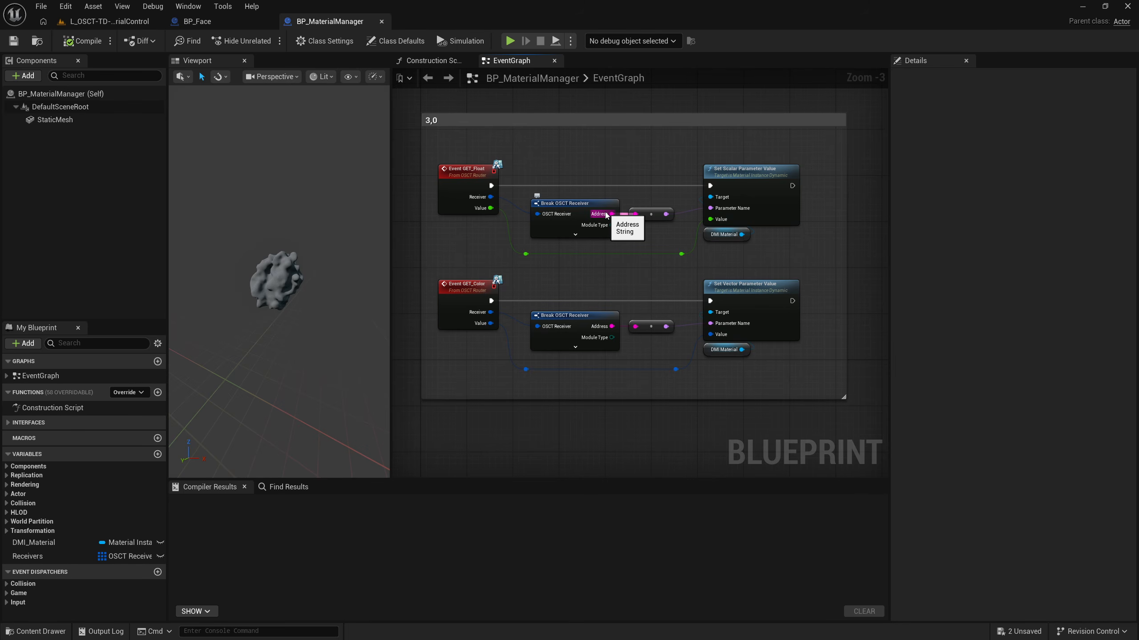
Step: Examine how the receiver addresses feed the parameter names of the Set Scalar Parameter Value and Set Vector Parameter Value nodes
scroll(708, 218, up, 3)
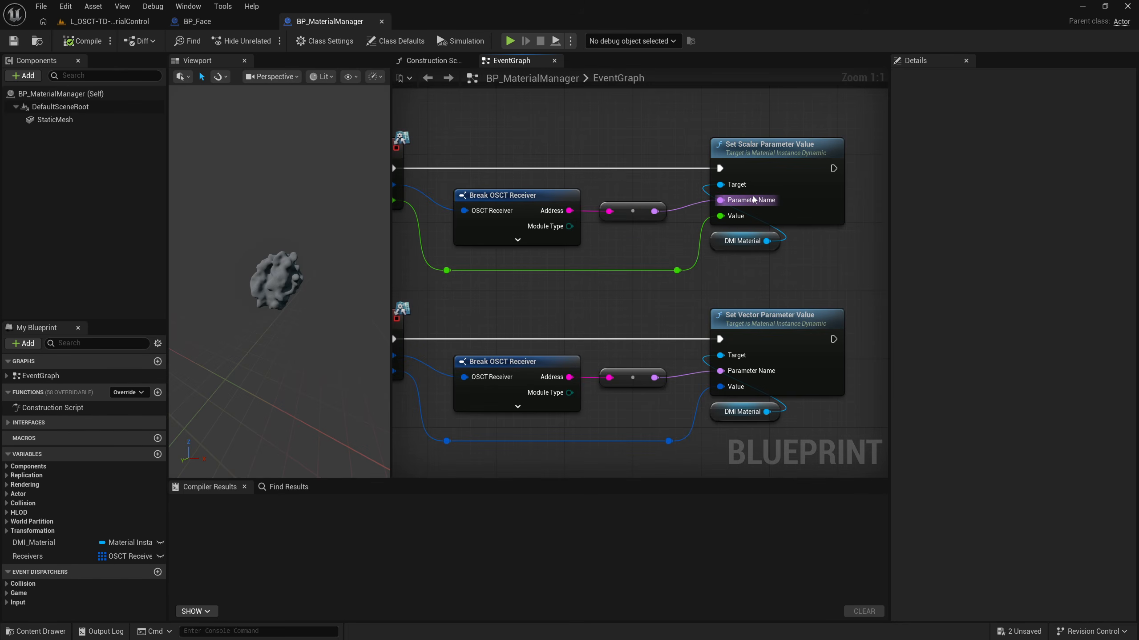
right_drag(763, 280, 765, 236)
scroll(765, 237, down, 1)
scroll(766, 242, up, 1)
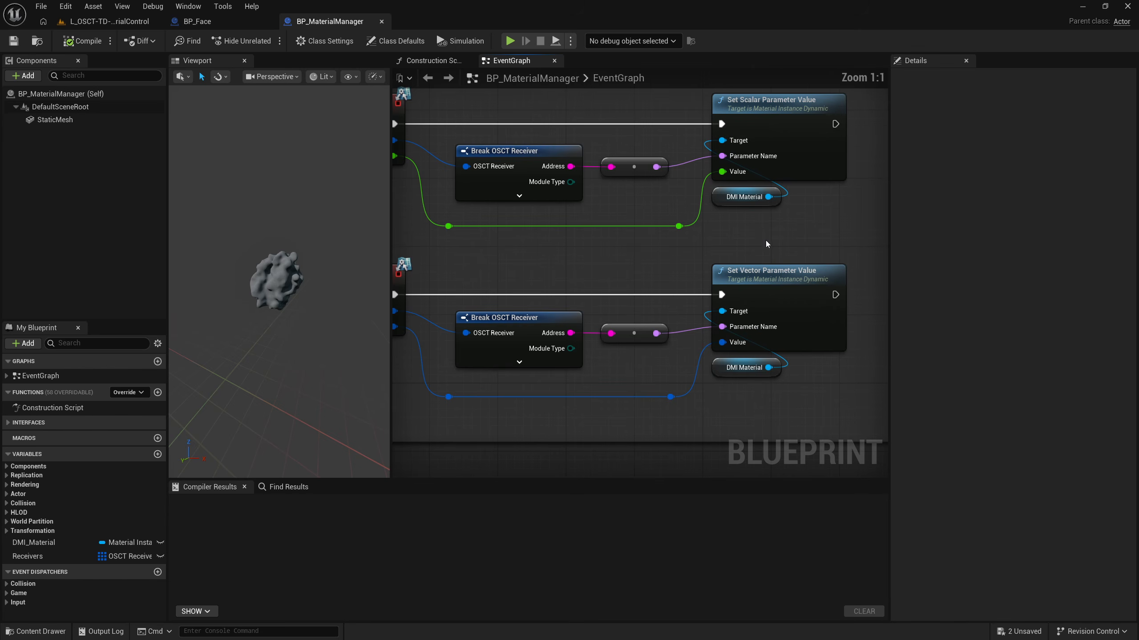
drag(790, 392, 716, 251)
click(757, 243)
drag(781, 231, 642, 100)
scroll(653, 262, down, 1)
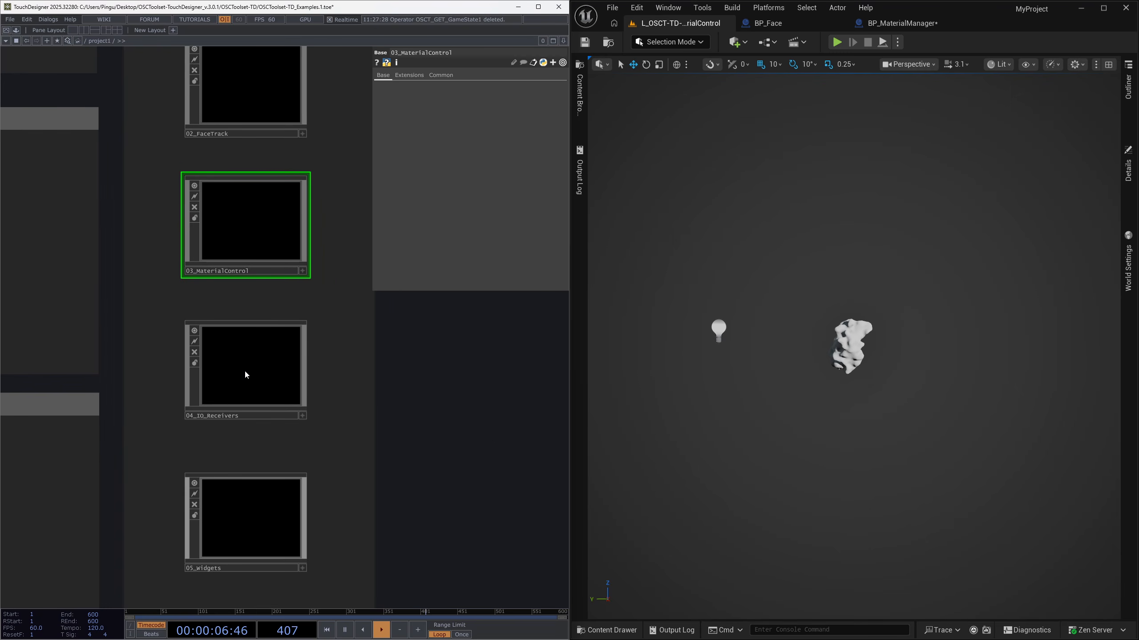
Step: Select the 04_IO_Receivers example in TouchDesigner, and show the settings of the OSCT_Export1 component
click(245, 375)
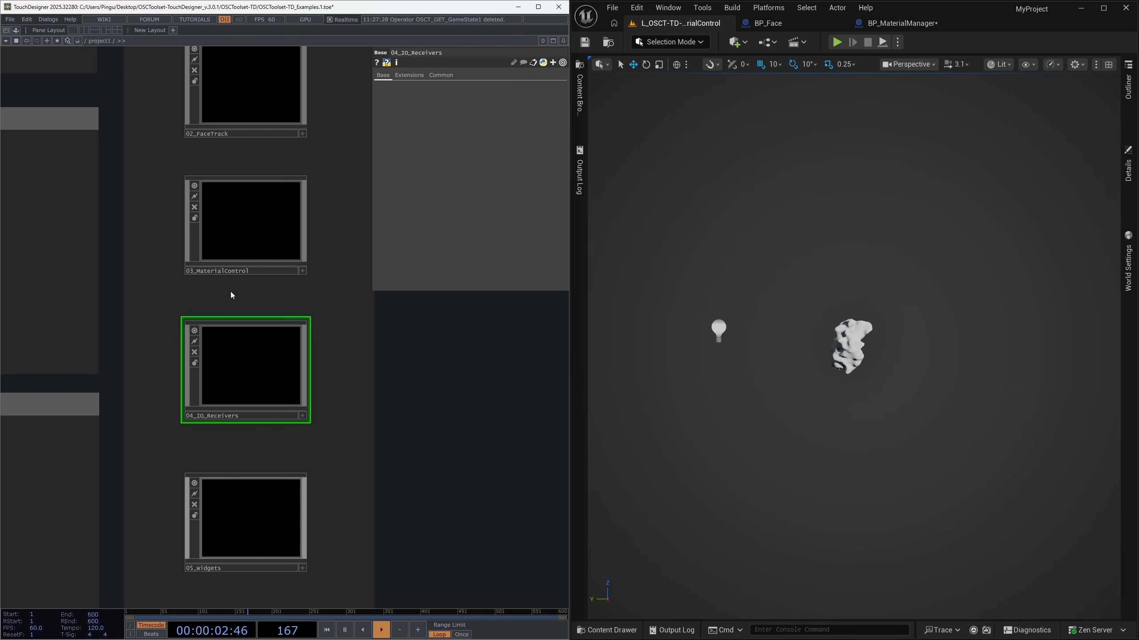
drag(232, 294, 241, 294)
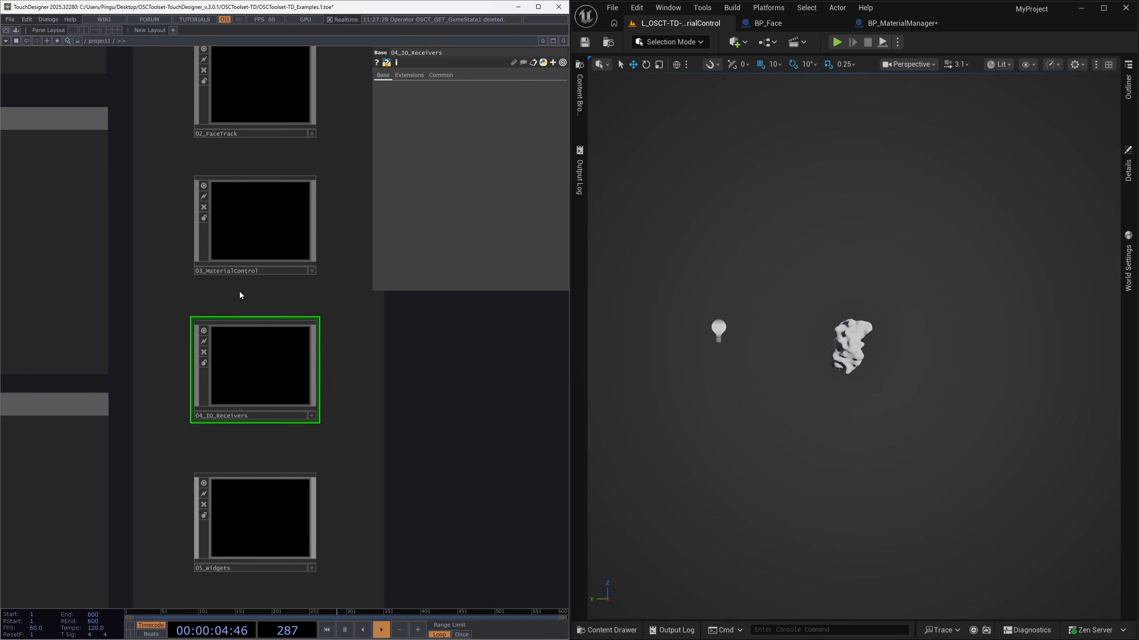
scroll(239, 292, down, 5)
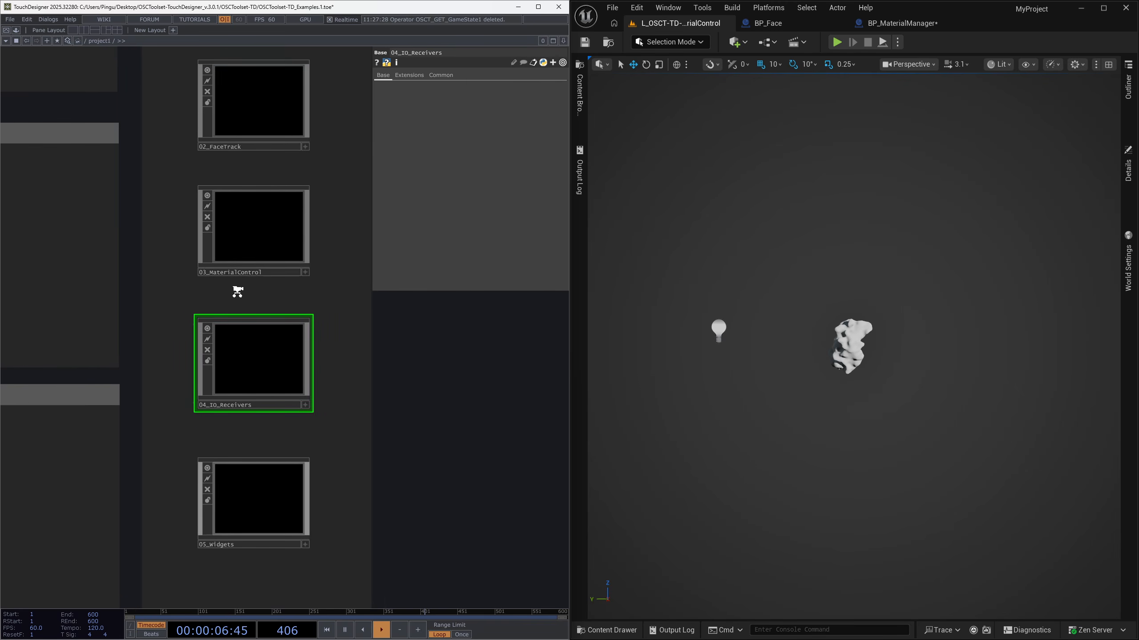
scroll(192, 369, up, 3)
scroll(192, 369, up, 4)
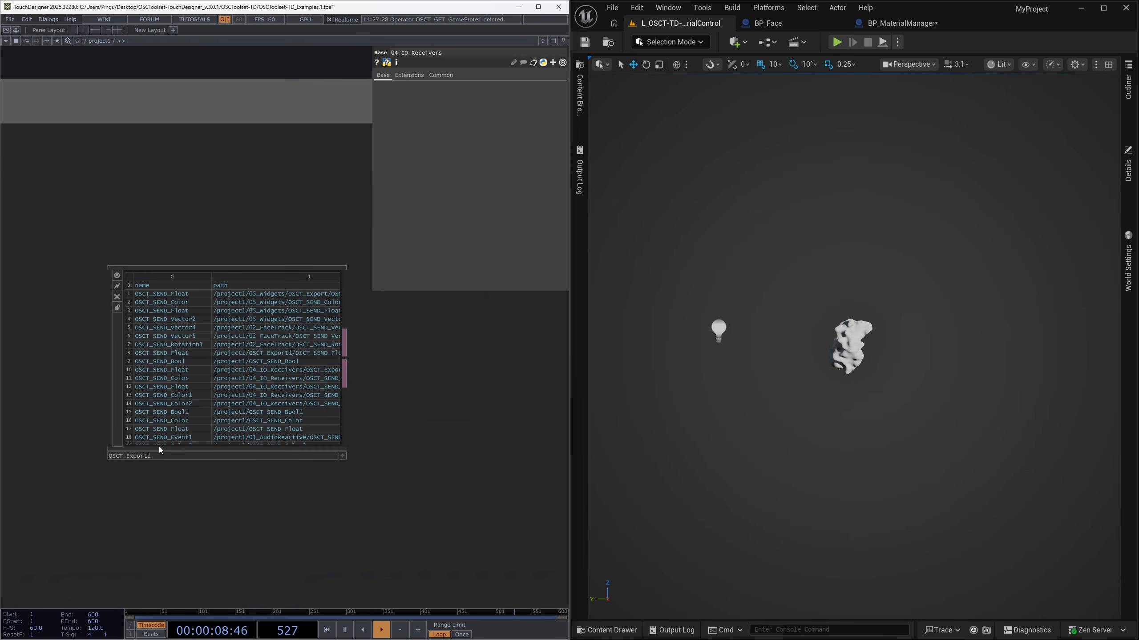
click(192, 432)
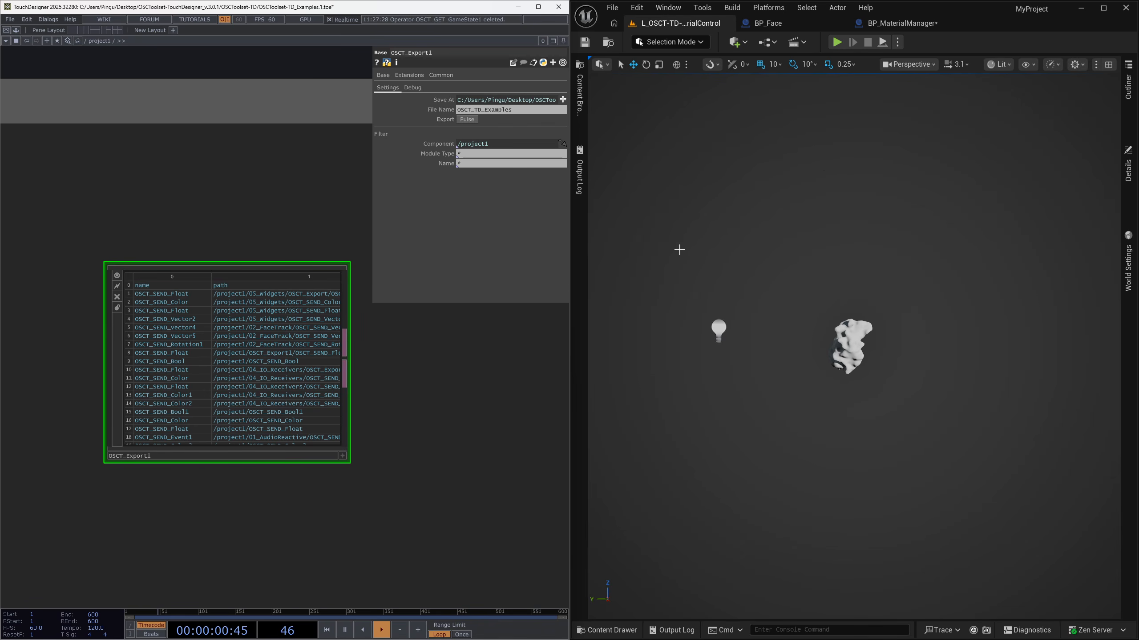
Step: Return to the Examples group in TouchDesigner and select the 04_IO_Receivers component
scroll(468, 405, down, 6)
drag(477, 415, 98, 479)
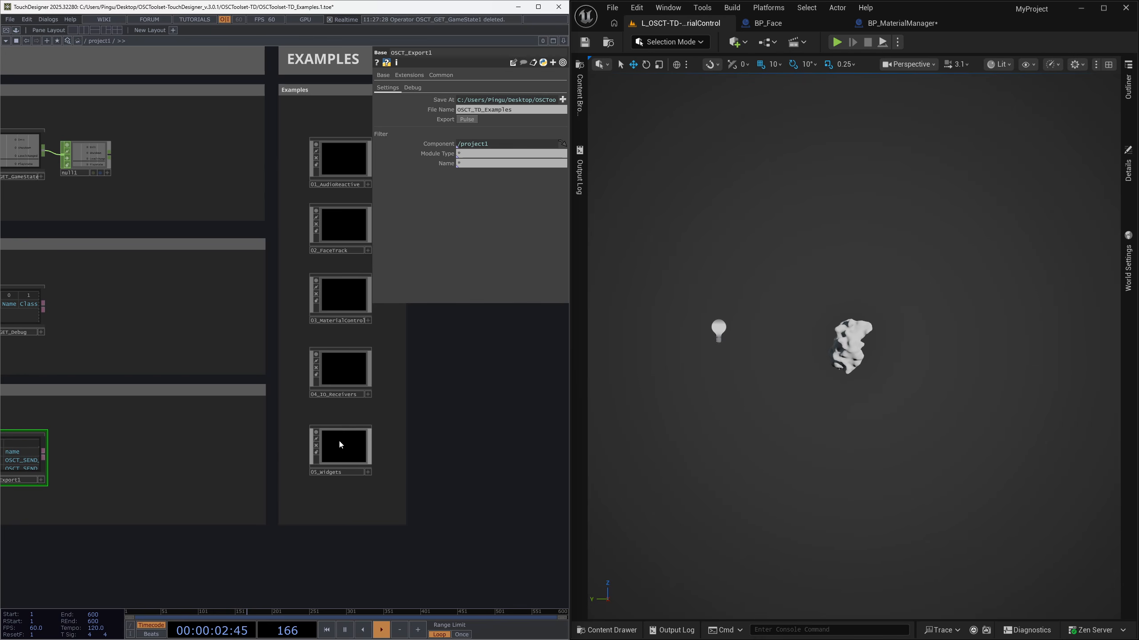
click(349, 375)
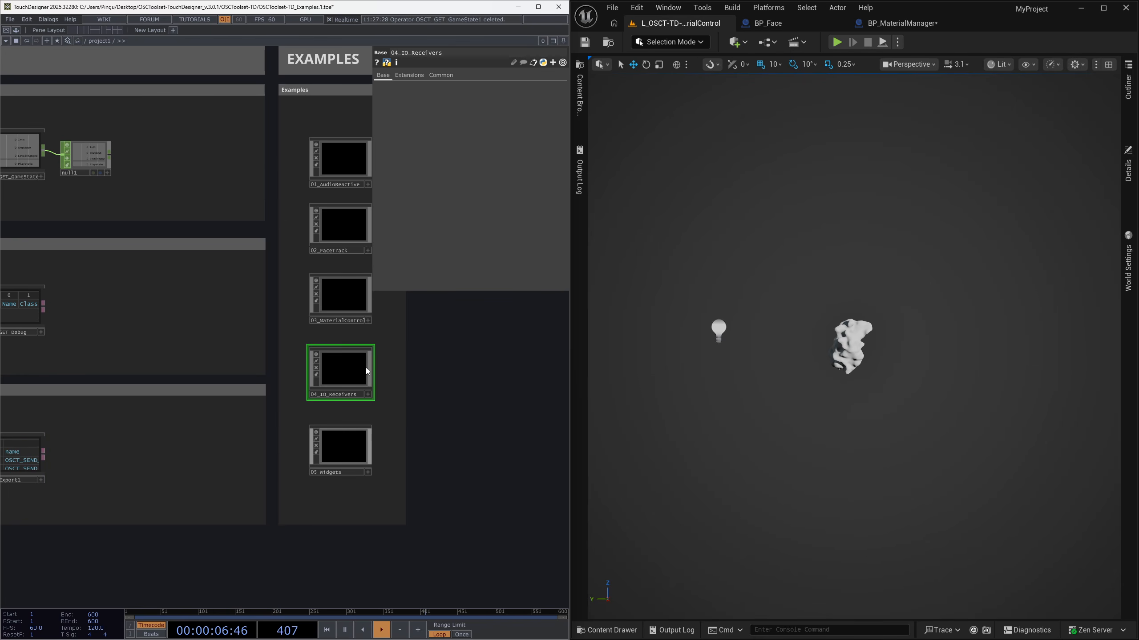
drag(366, 368, 357, 372)
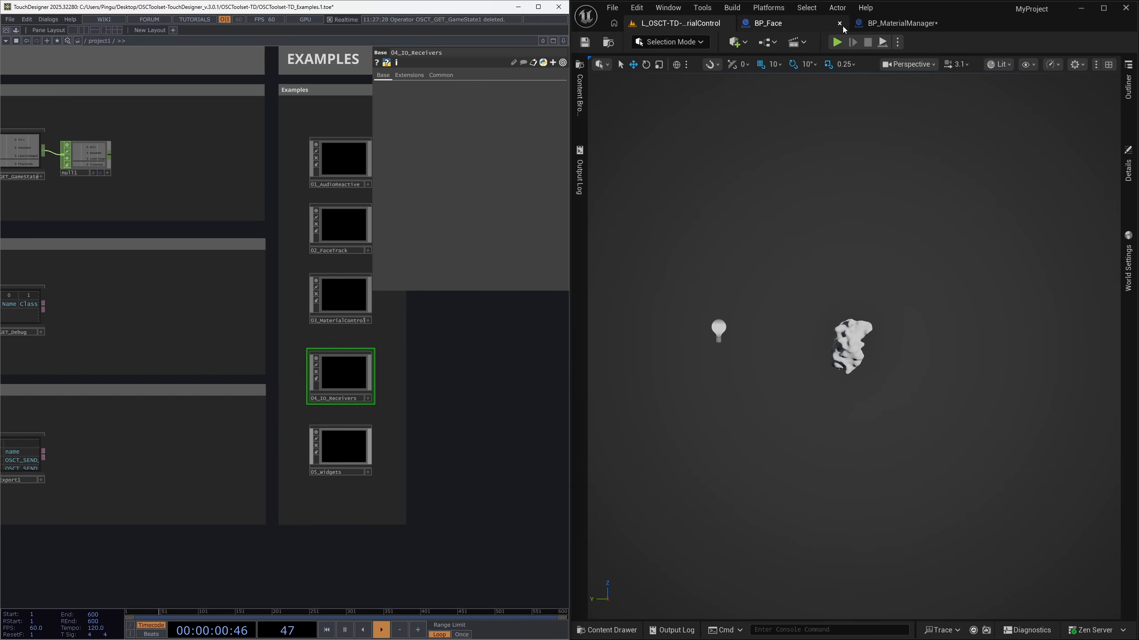
Step: Close the BP_Face editor, check the Receivers array defaults in BP_MaterialManager, and close that Blueprint too
click(840, 23)
right_drag(850, 210, 783, 197)
click(598, 556)
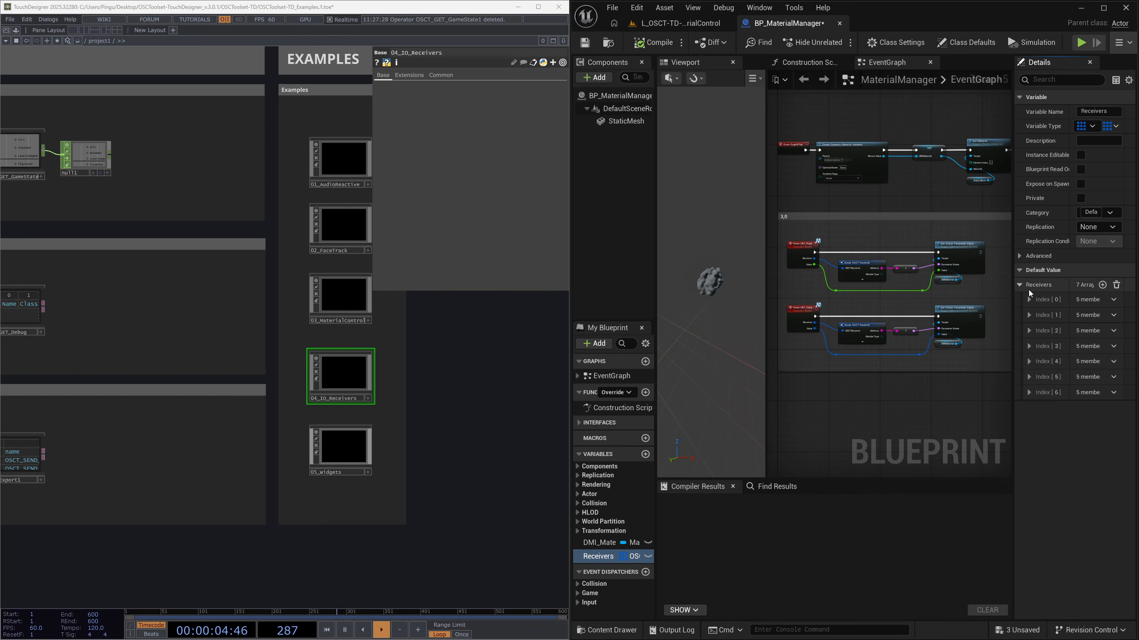
click(839, 24)
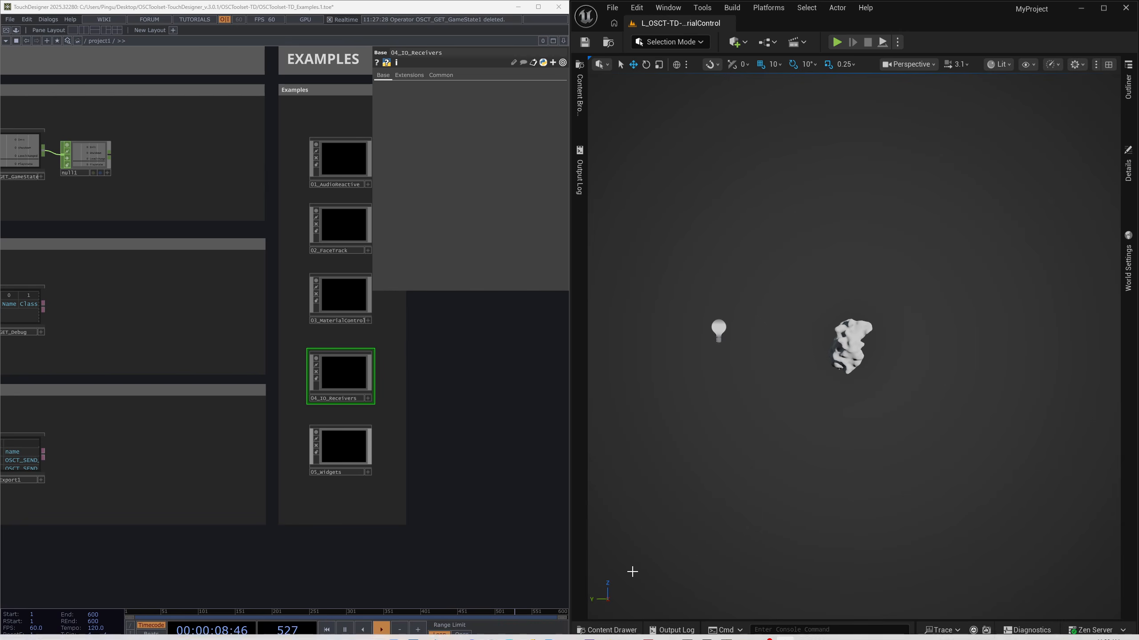
Step: Load the L_OSCT-TD-IO_Receivers level from the 04_IO_Receivers folder in Unreal without saving the modified assets
click(608, 630)
click(641, 453)
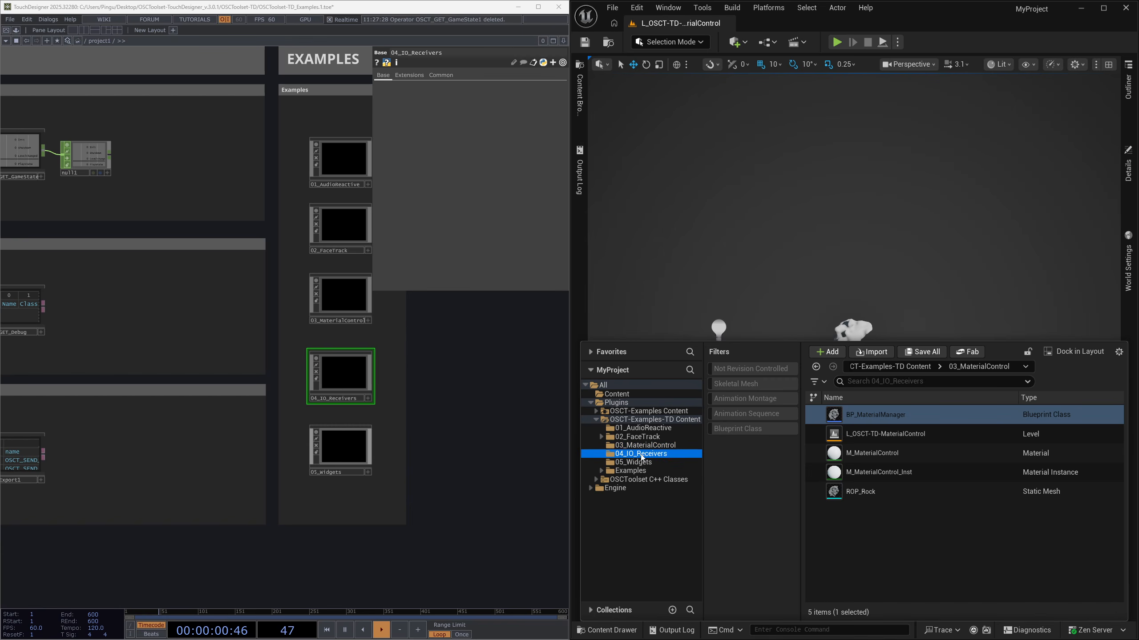
double_click(893, 434)
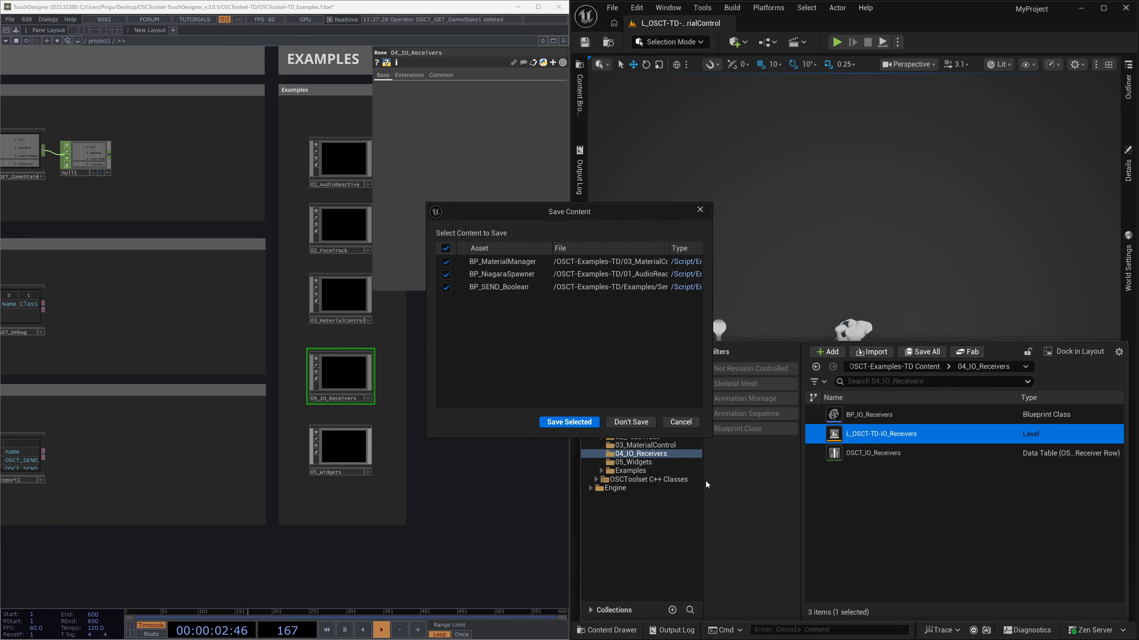
click(630, 422)
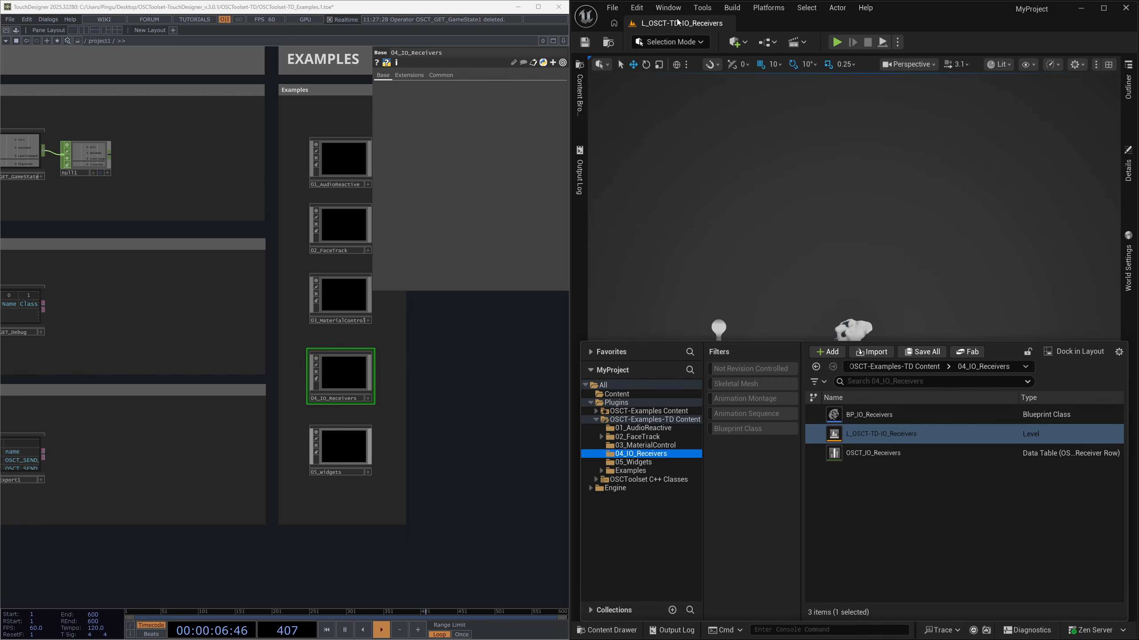
Step: Enter the 04_IO_Receivers component in TouchDesigner and bring its sender nodes and OSCT_Export1 into view
click(356, 370)
key(i)
scroll(309, 386, down, 3)
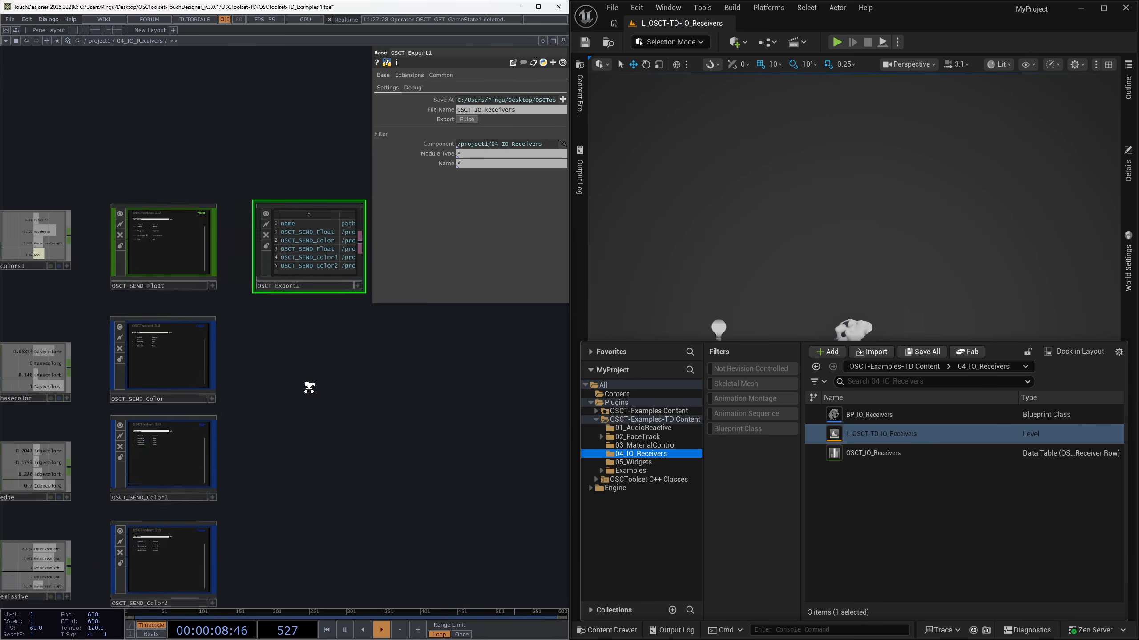
mouse_move(349, 386)
mouse_down()
mouse_move(424, 363)
mouse_move(328, 385)
mouse_up()
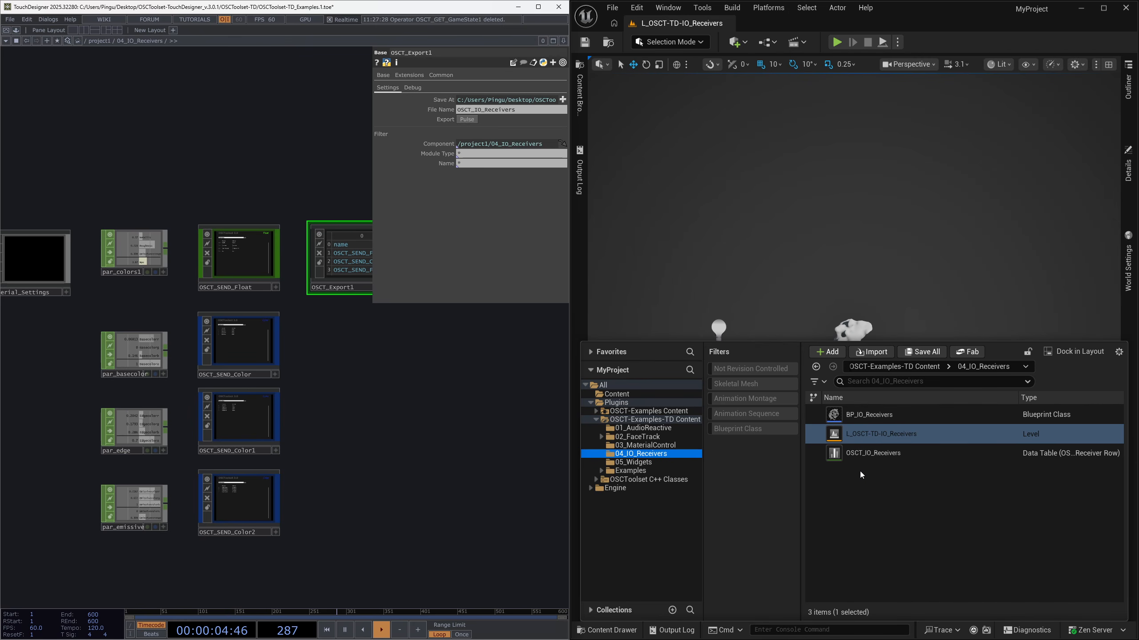
Step: Open the OSCT_IO_Receivers data table in Unreal and examine the address and module type of its rows
double_click(842, 452)
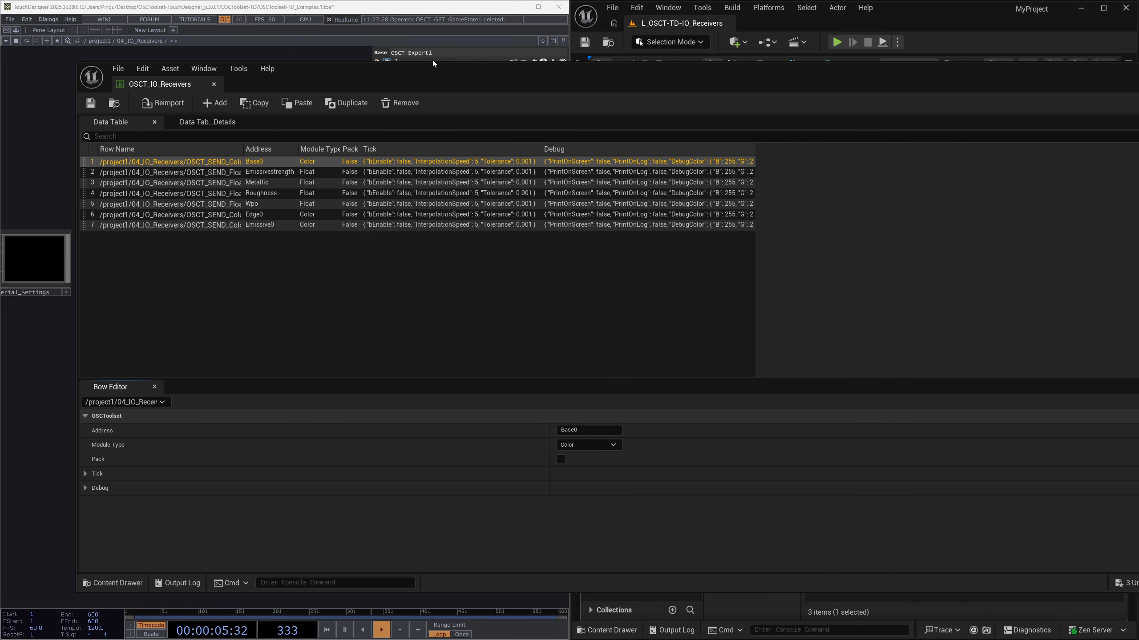
click(205, 175)
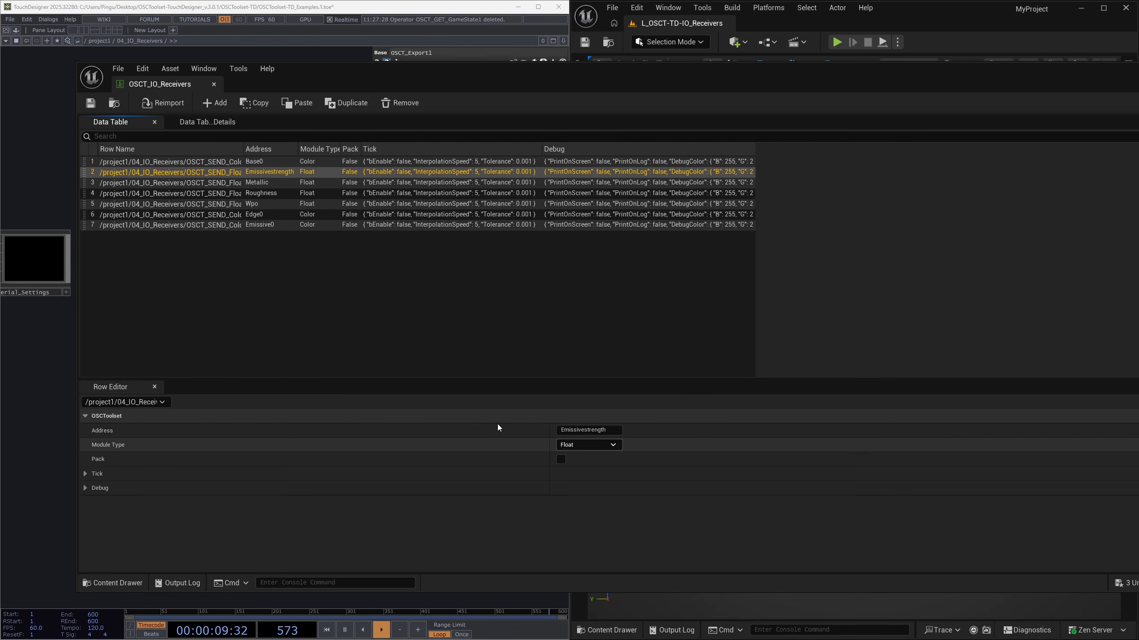
click(314, 182)
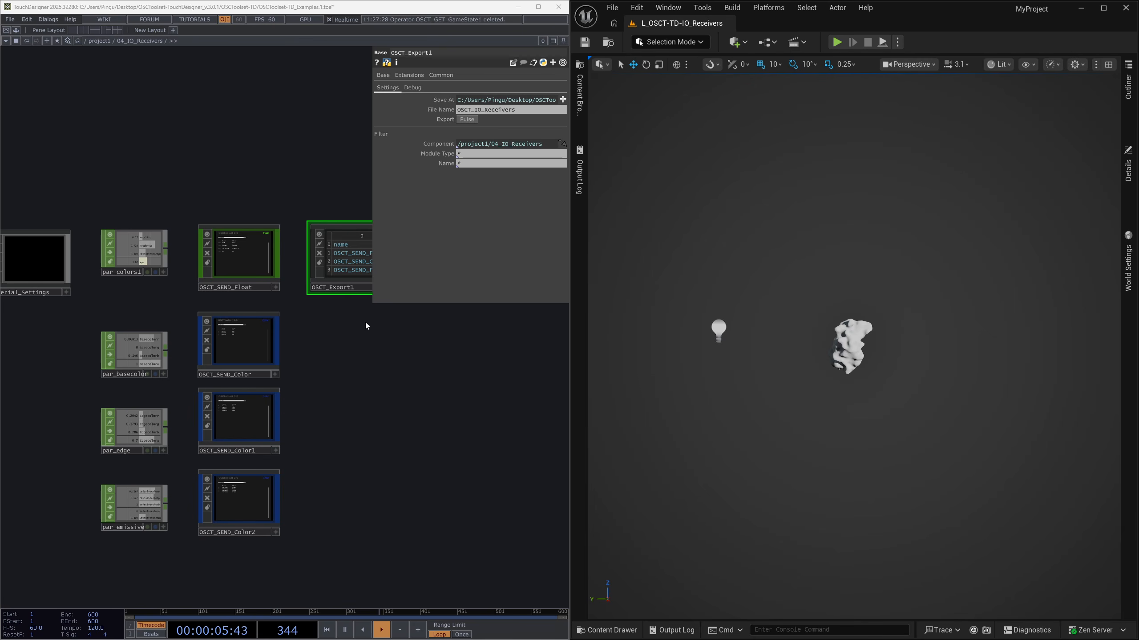
Step: Inspect the parent() expression in OSCT_Export1's Component filter and see which sender nodes in the network it covers
click(431, 143)
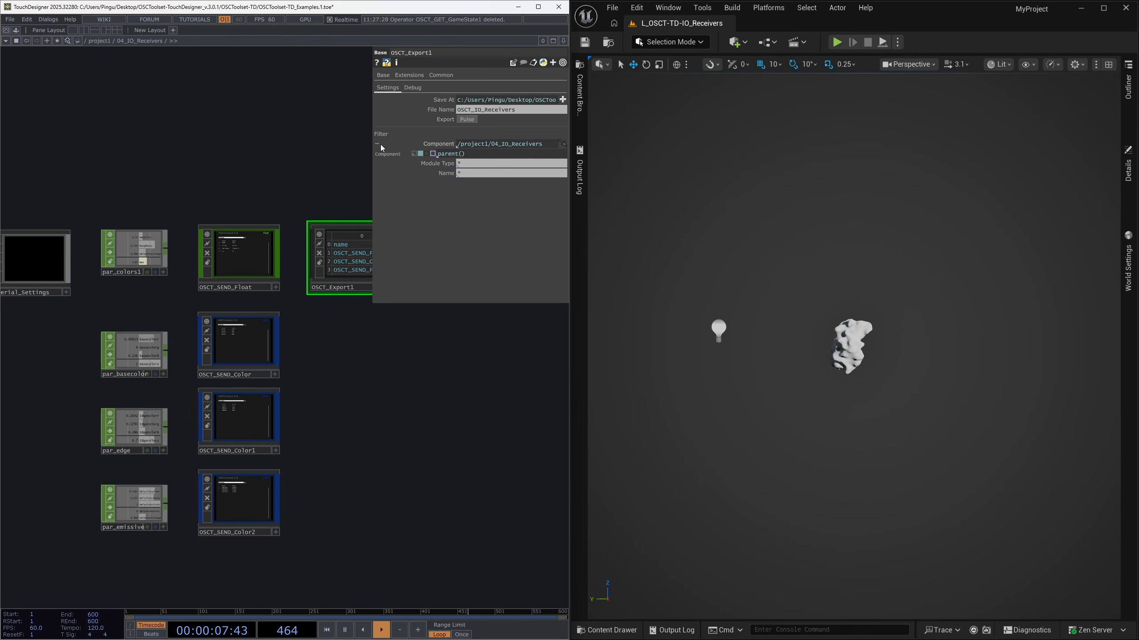
drag(469, 154, 432, 162)
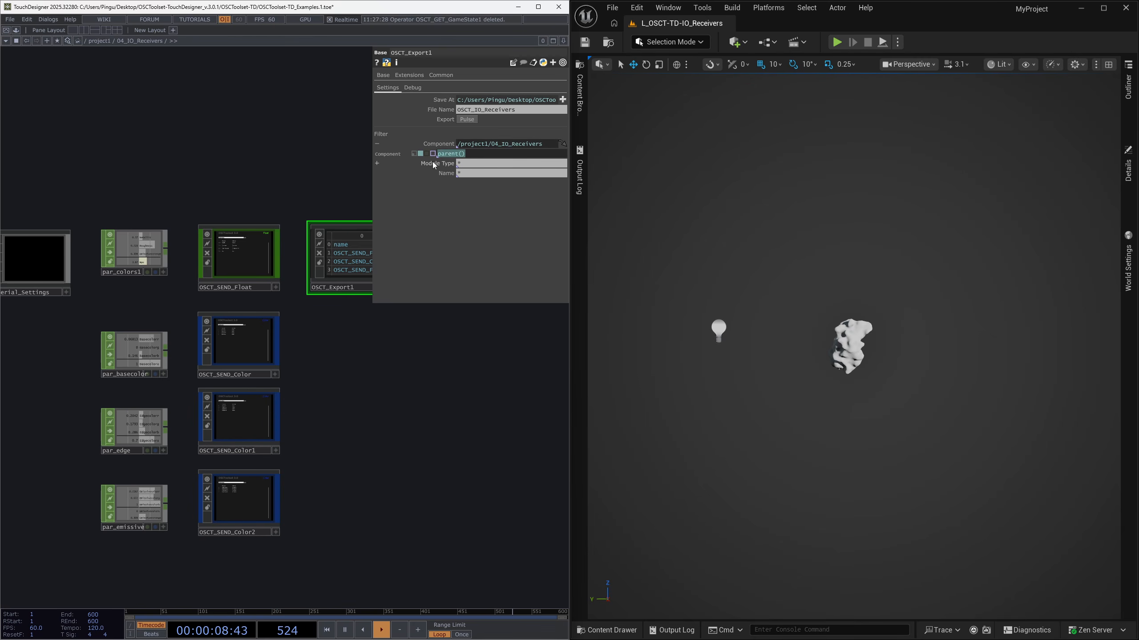
click(449, 143)
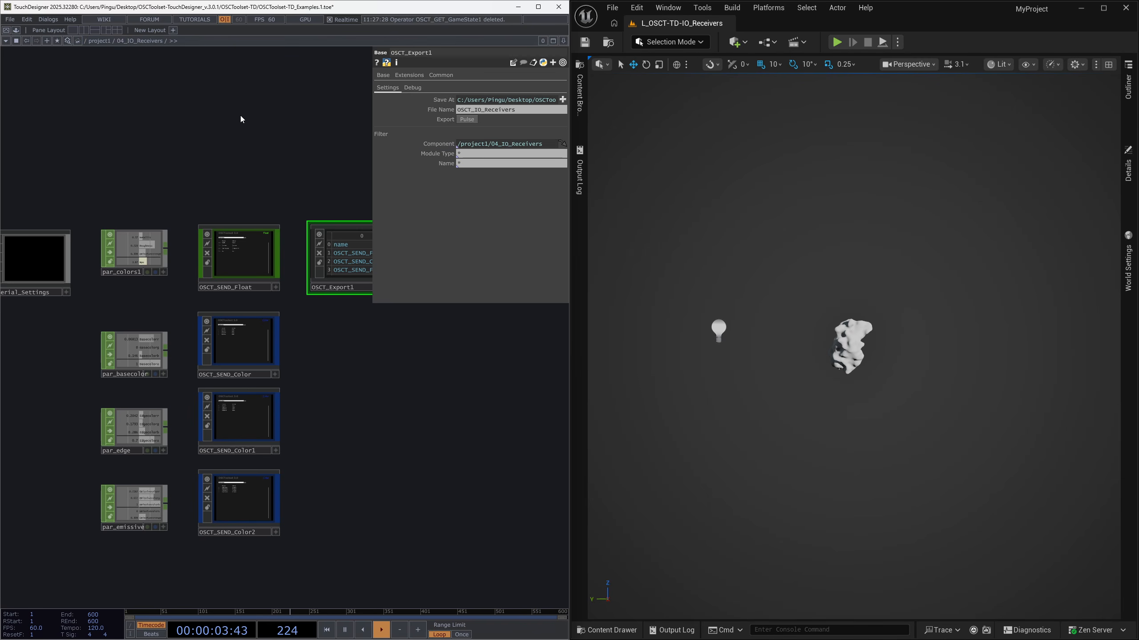
drag(238, 122, 232, 567)
click(231, 567)
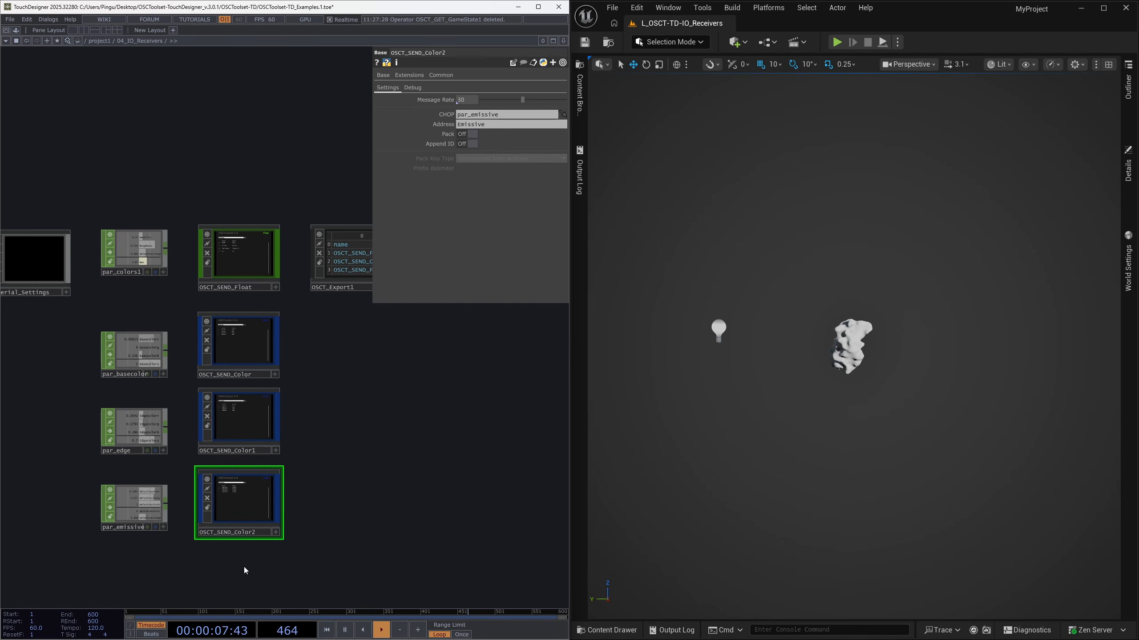
click(341, 261)
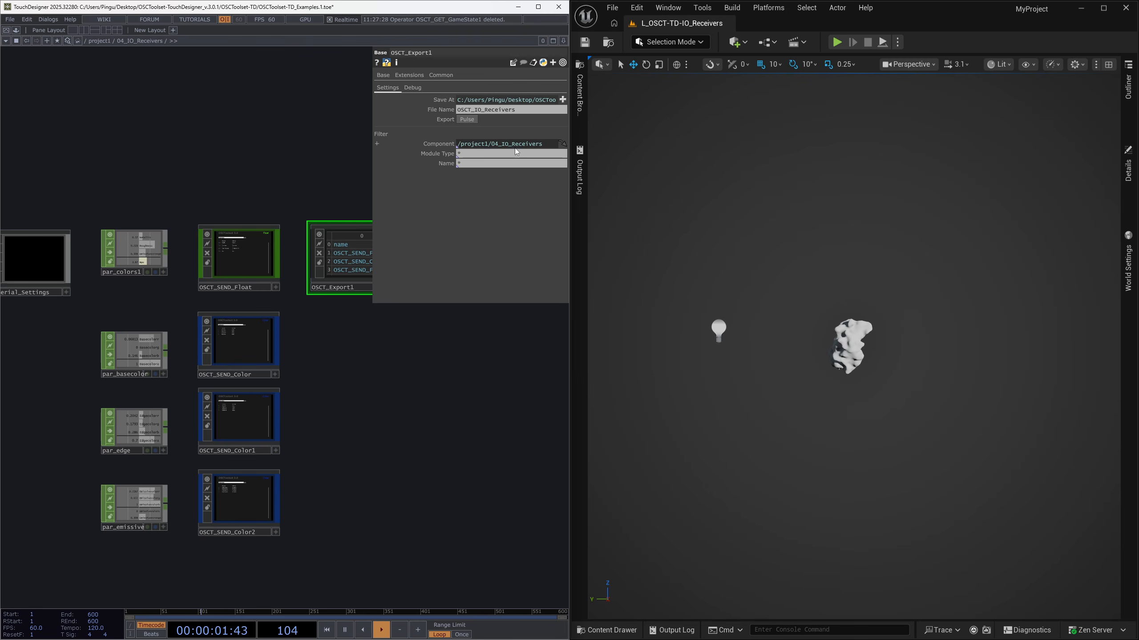
Step: Export the receivers as OSCT_IO_Receivers and locate the JSON file in the desktop's OSCToolset-TD folder
click(506, 109)
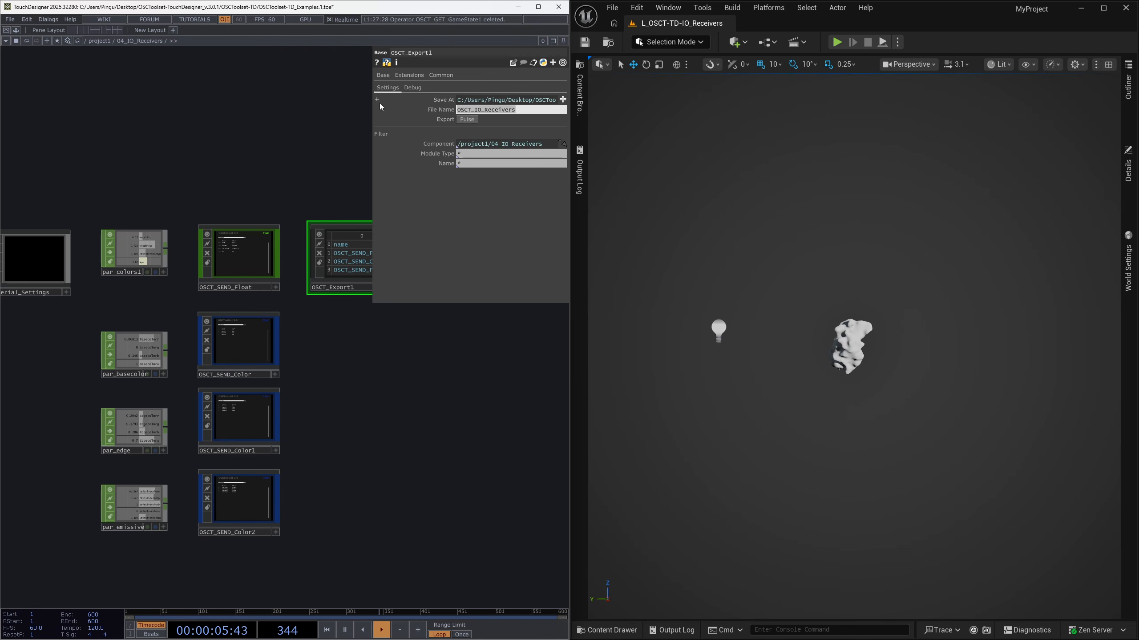
drag(373, 107, 330, 102)
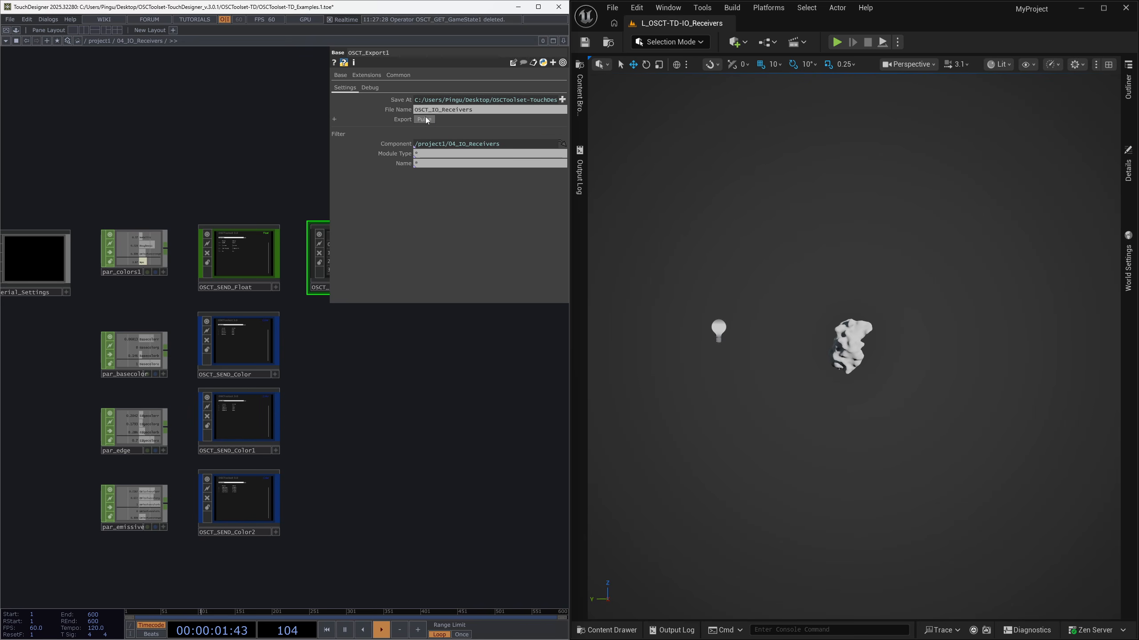
key(alt+Tab)
key(alt+Tab)
key(alt+Tab)
key(alt+Tab)
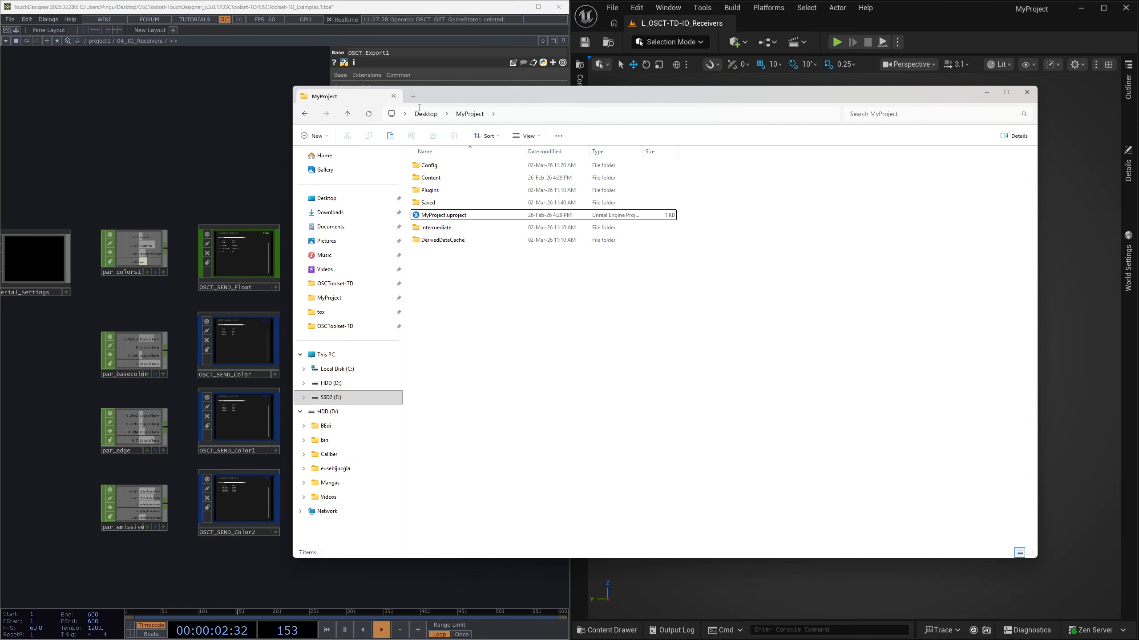
click(426, 114)
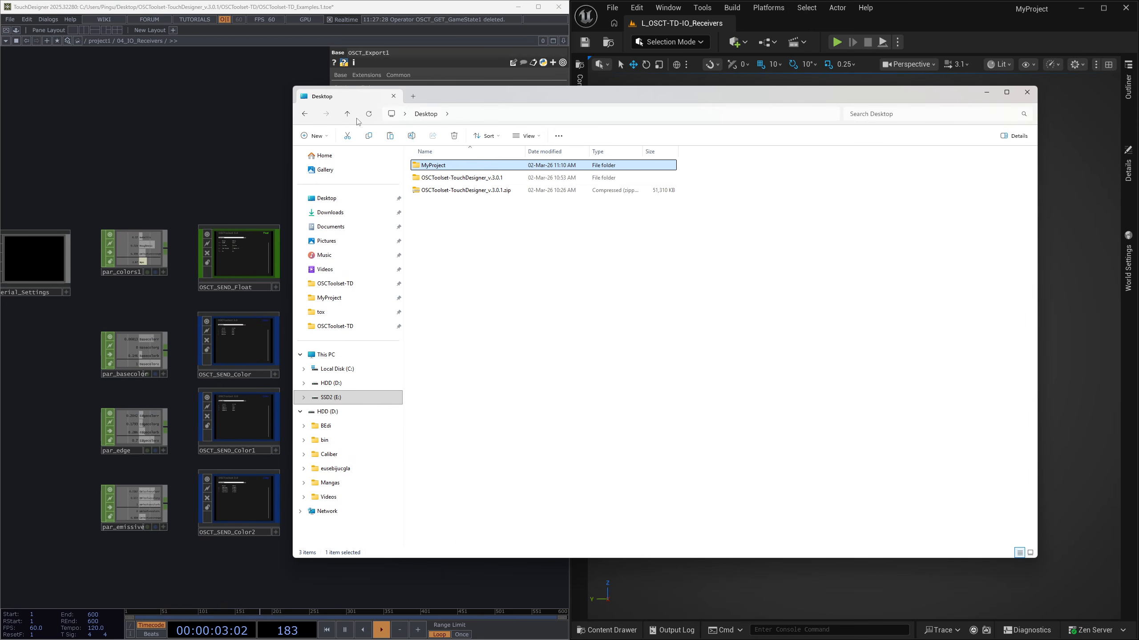
click(434, 179)
double_click(433, 180)
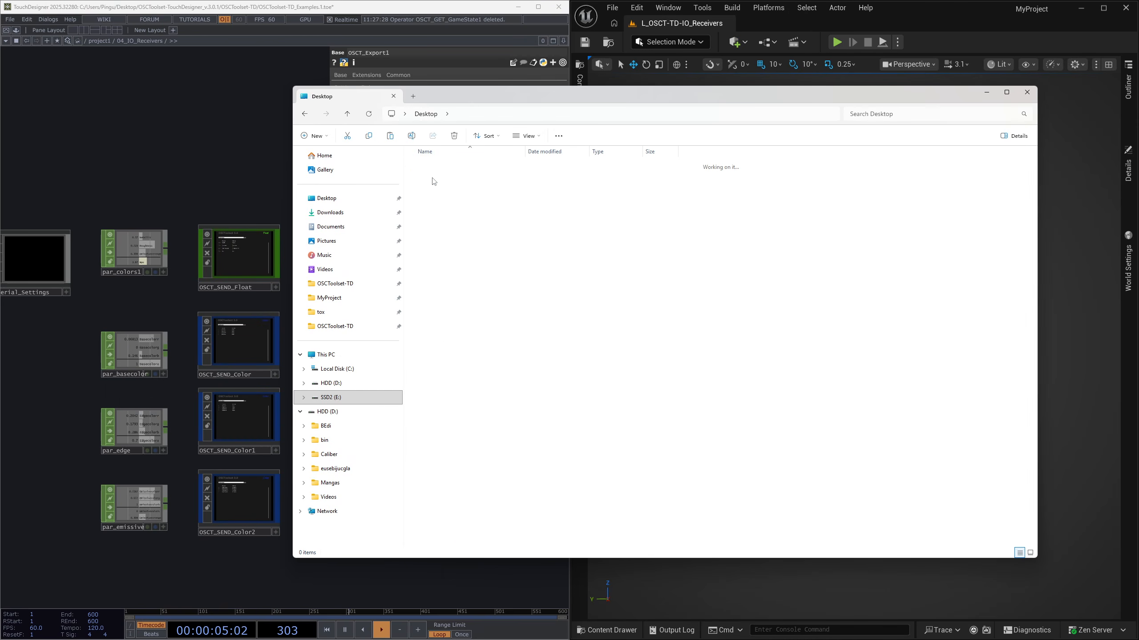
double_click(435, 180)
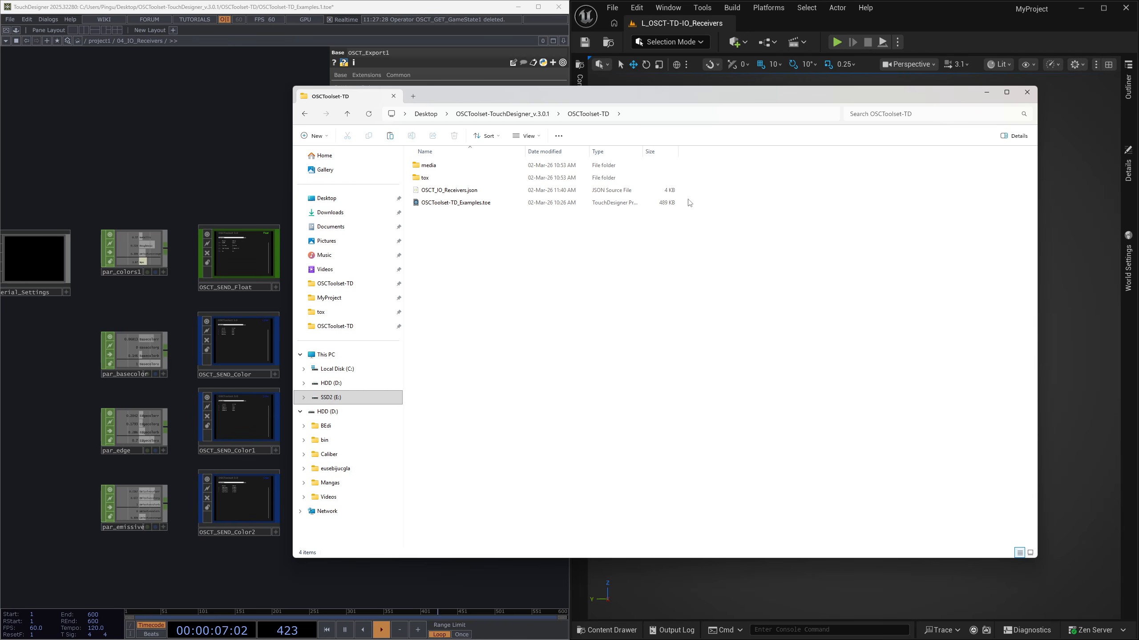
click(441, 193)
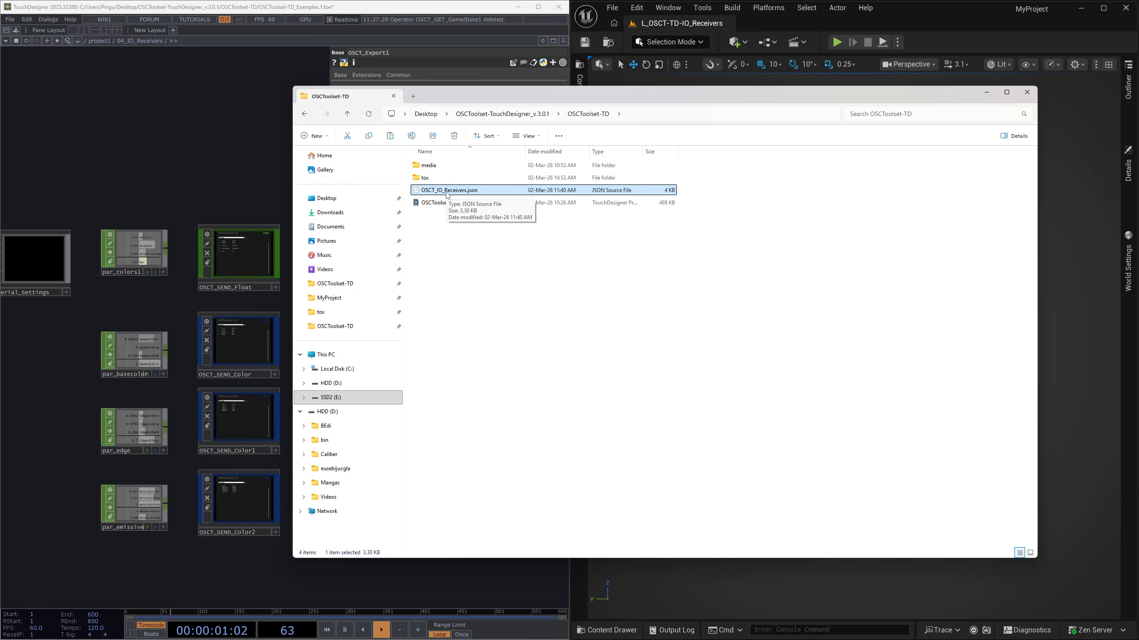
Step: Set OSCT_Export1's file name to OSCT_IO_Receivers_Example and export the receivers
click(448, 63)
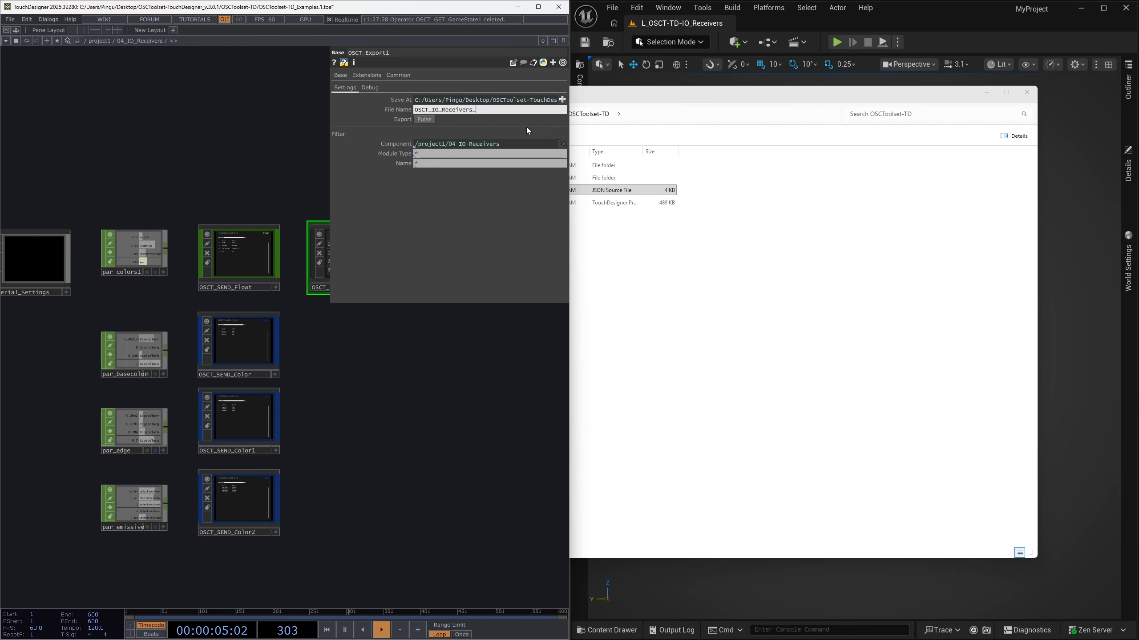
text(Example)
click(423, 120)
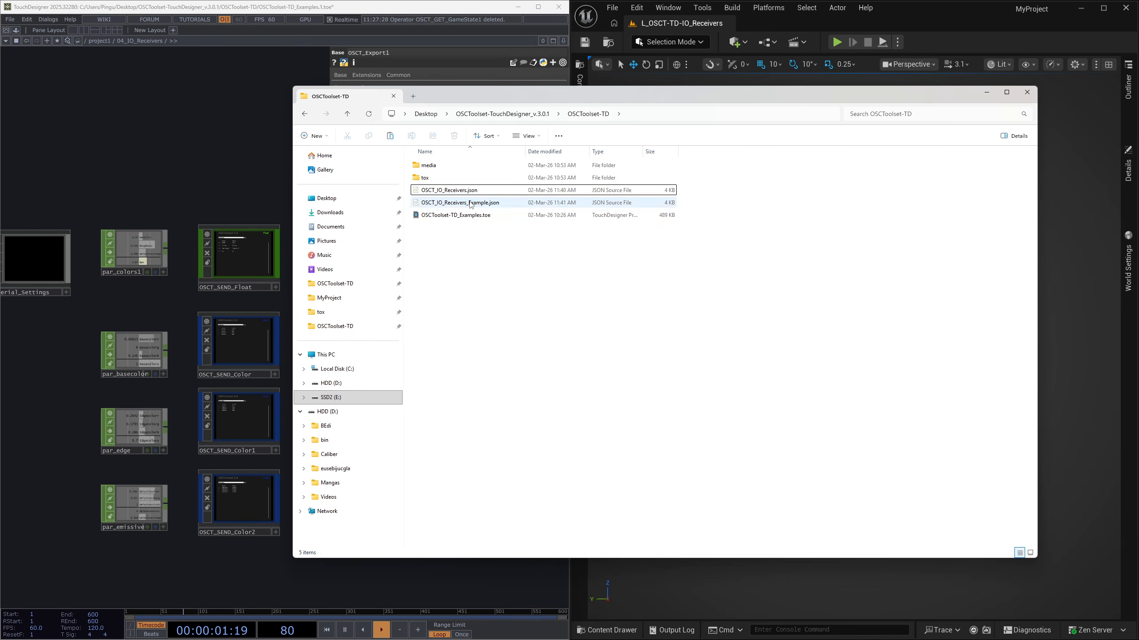
Step: Open OSCT_IO_Receivers_Example.json from the export folder and examine the name, address, module type, tick and debug entries
click(478, 203)
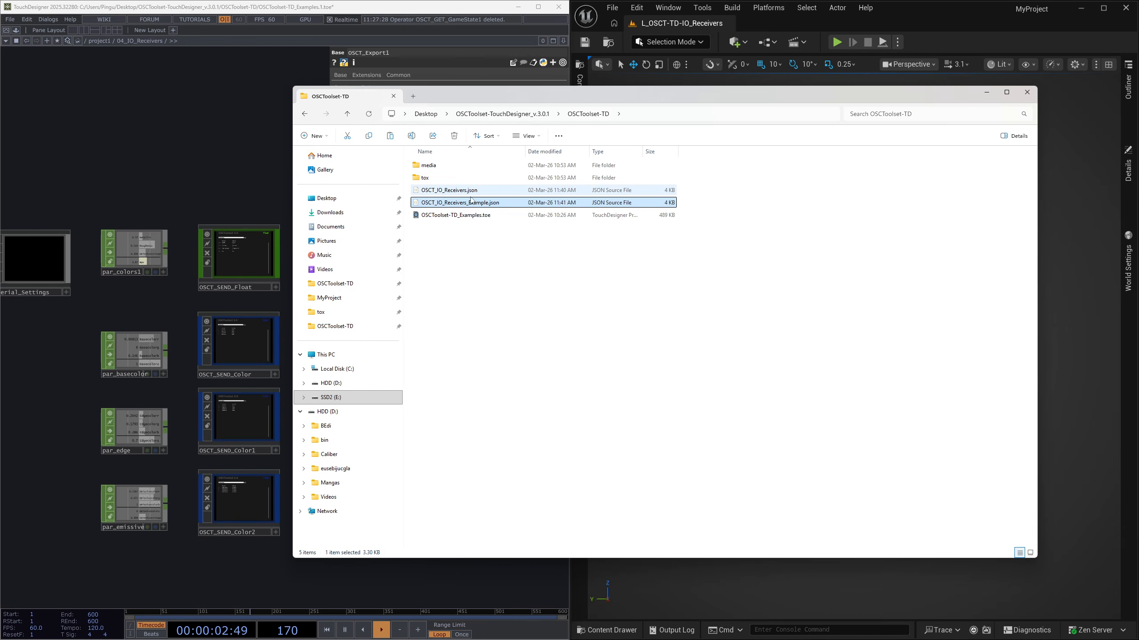
double_click(517, 204)
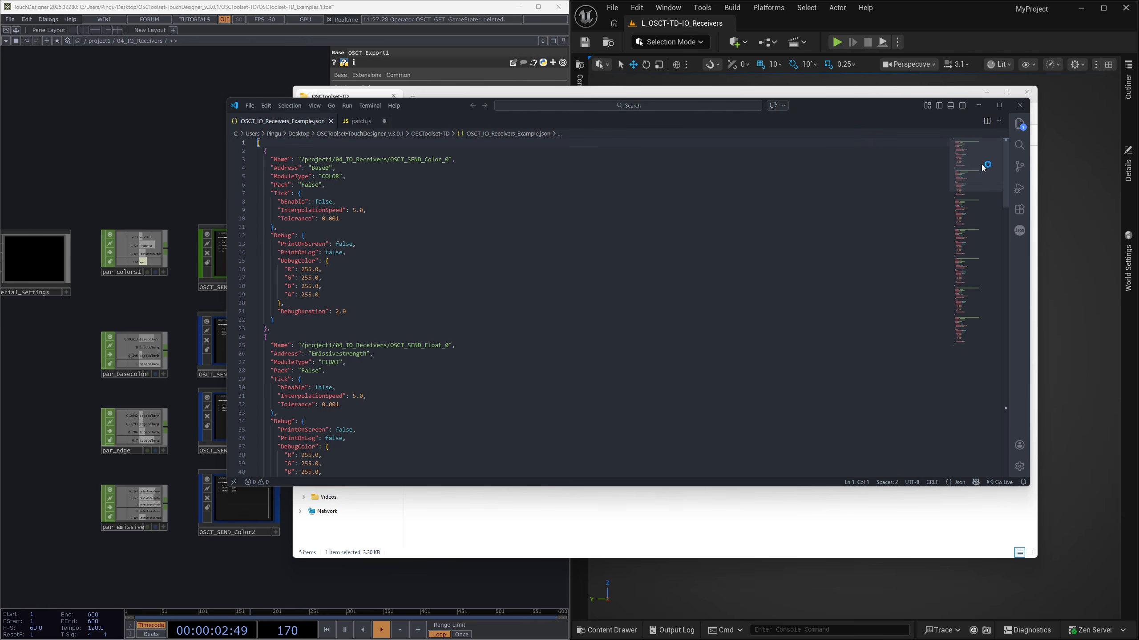
mouse_move(981, 168)
mouse_down()
mouse_move(982, 336)
mouse_move(977, 159)
mouse_up()
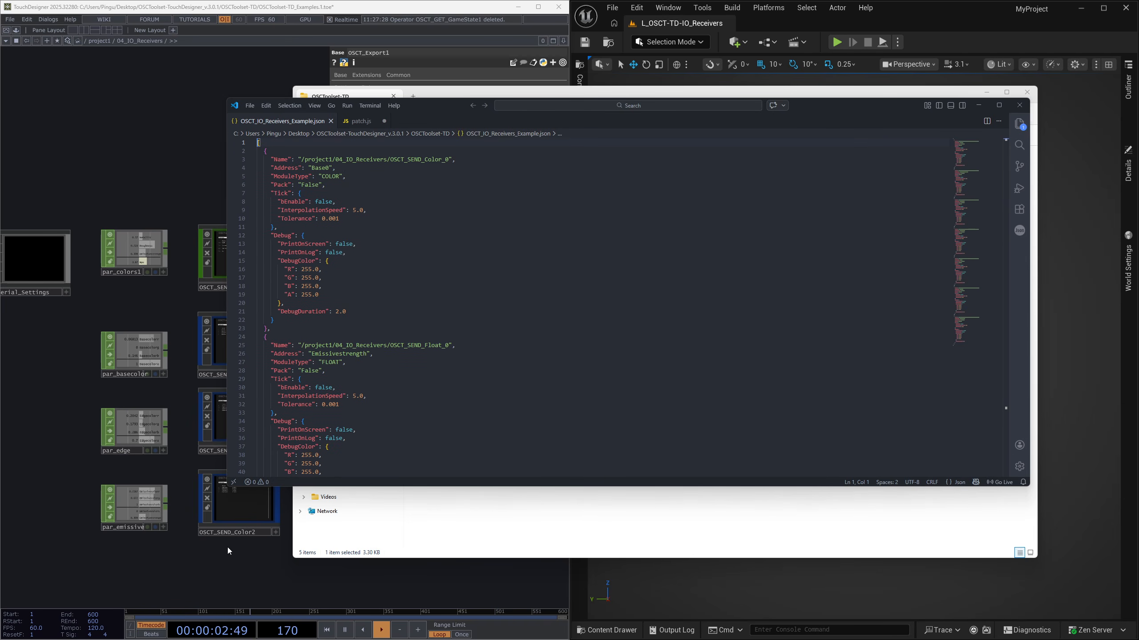
Step: Bring OSCT_IO_Receivers_Example.json from the OSCToolset-TD export folder into Unreal's 04_IO_Receivers content folder
click(753, 23)
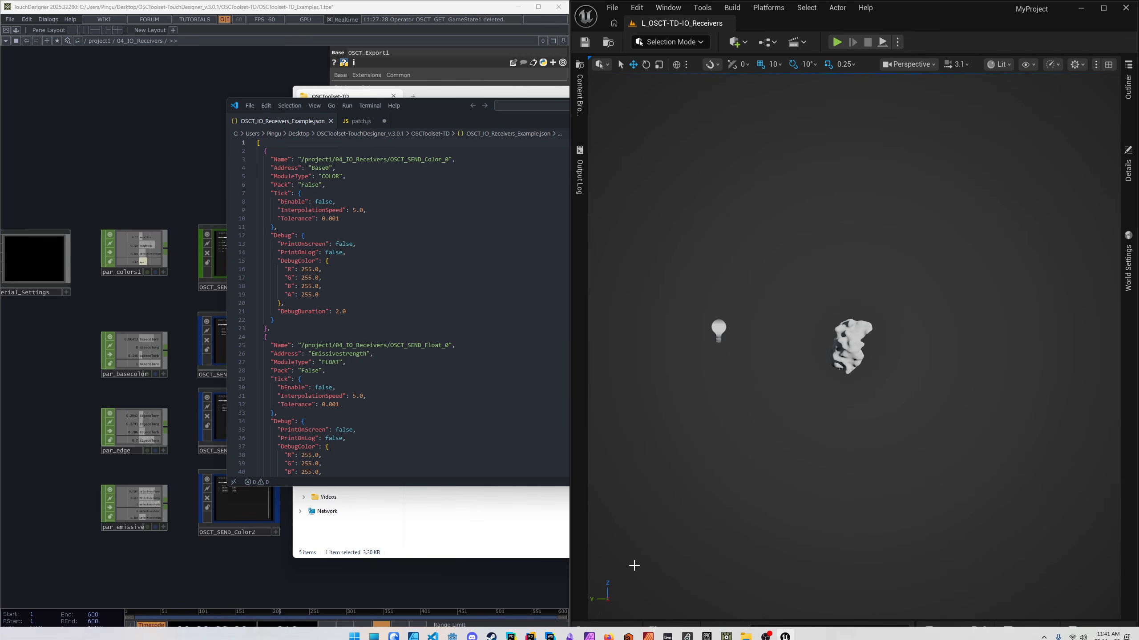
click(608, 630)
click(923, 532)
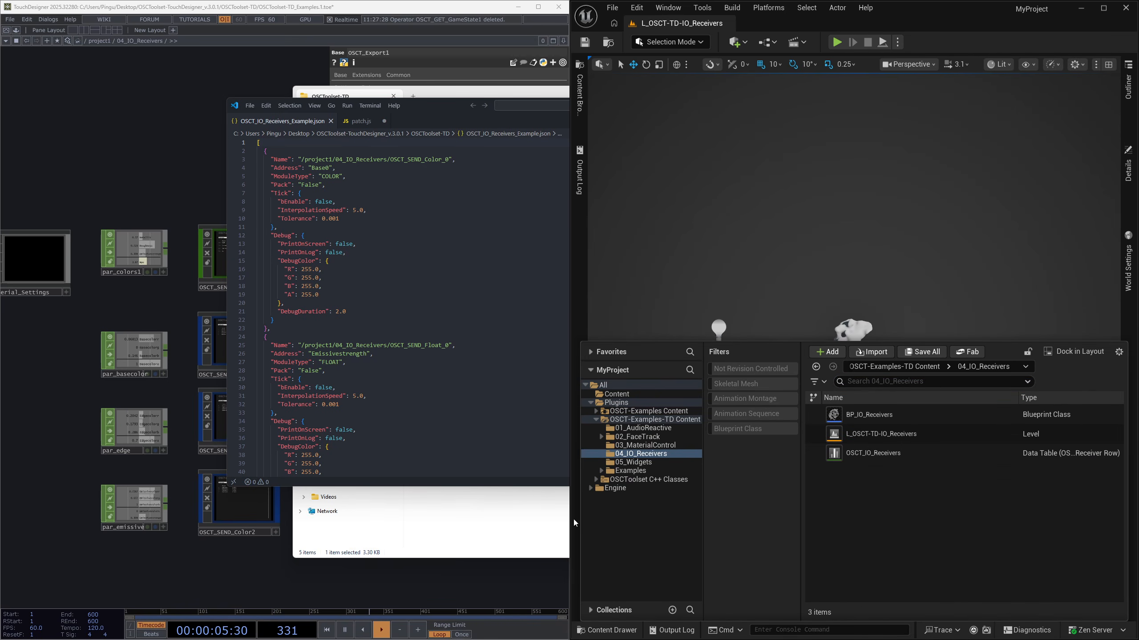
click(495, 510)
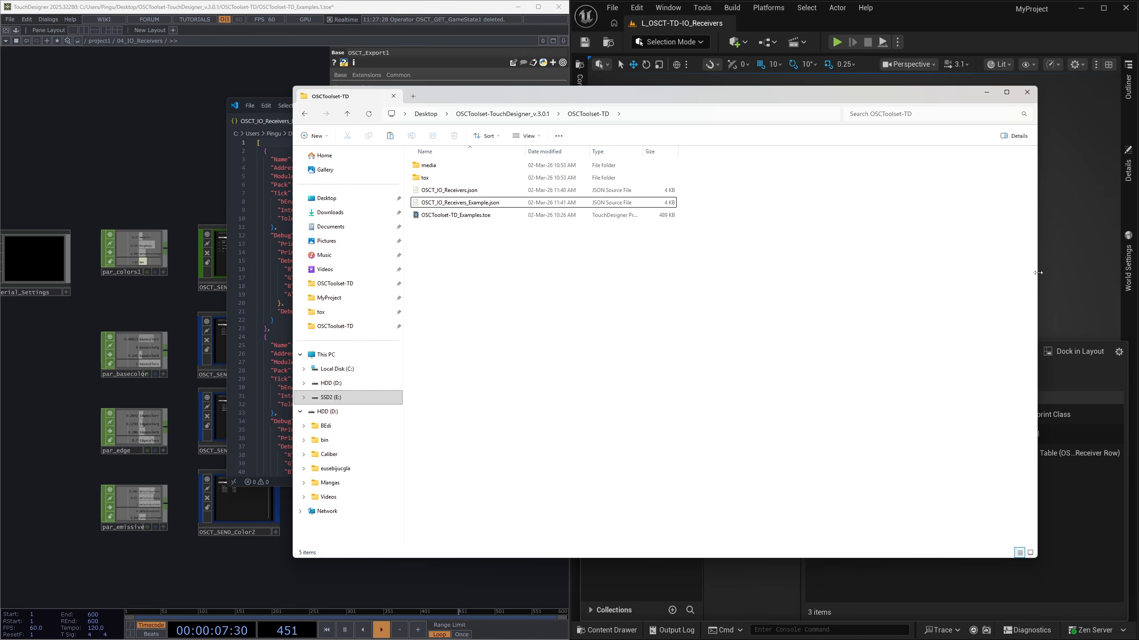
drag(1038, 273, 682, 272)
drag(493, 96, 315, 91)
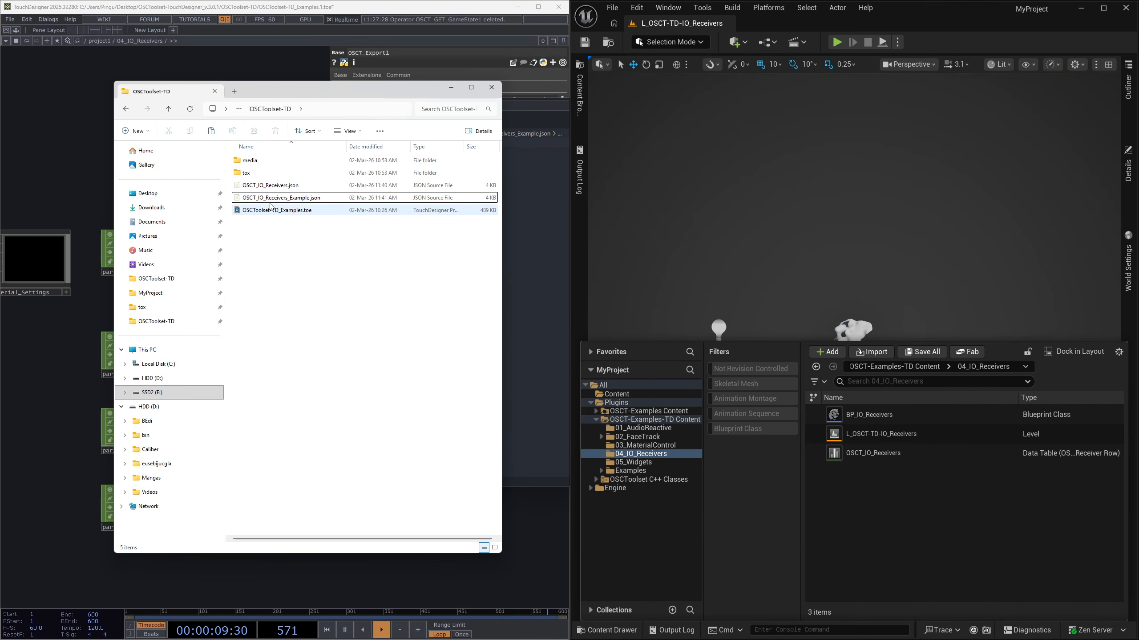
drag(278, 198, 838, 327)
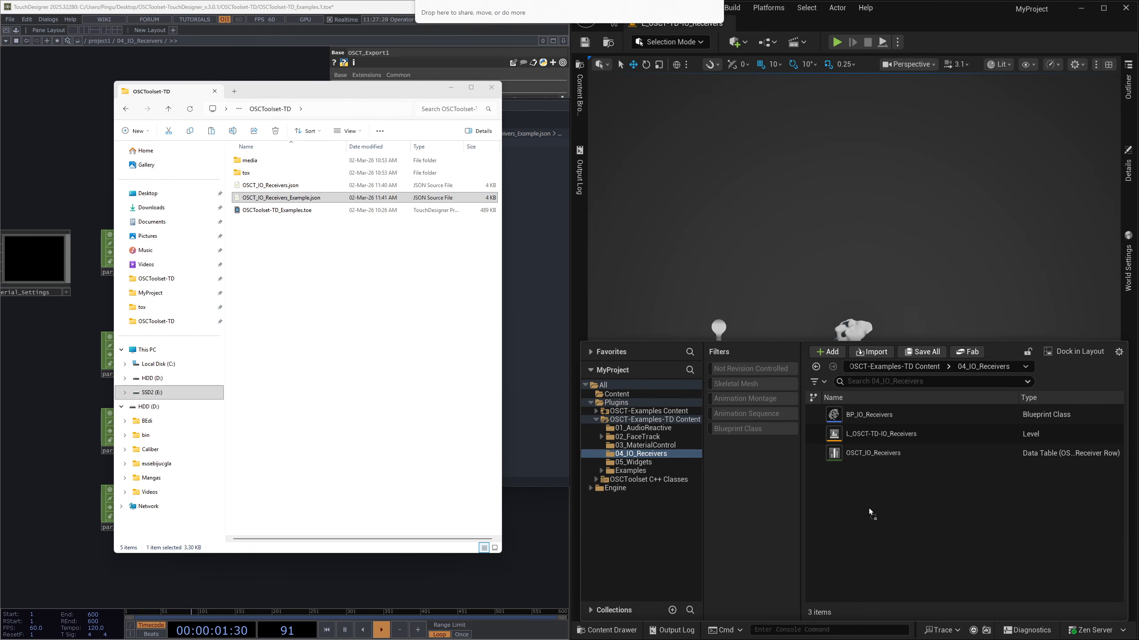
drag(871, 515, 871, 511)
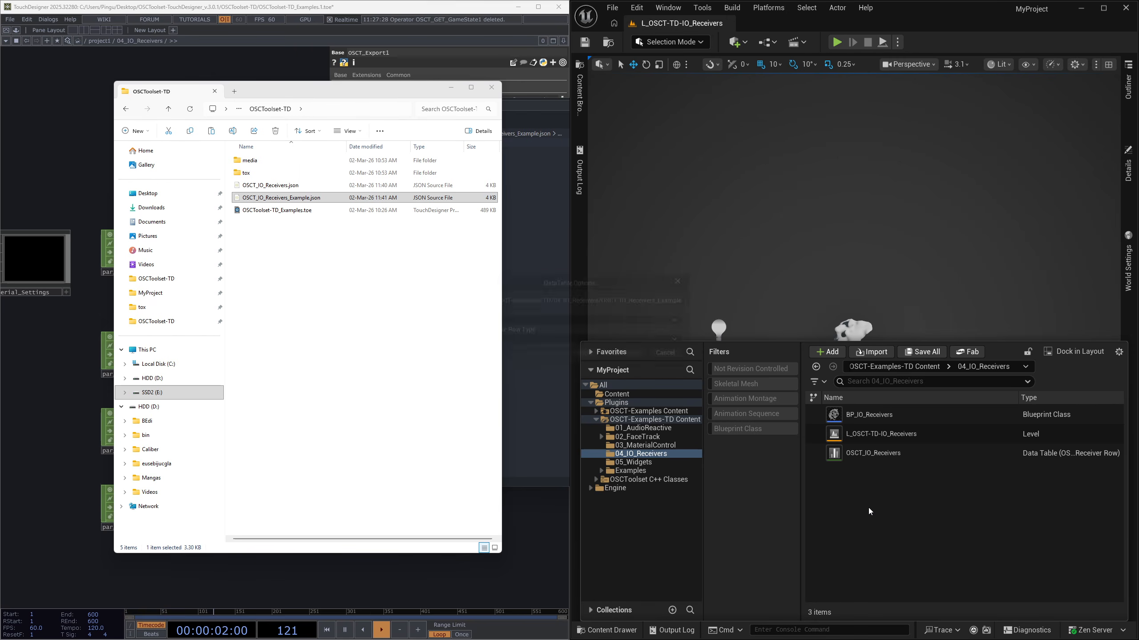
Step: Import the JSON file as a DataTable with OSCT_ReceiverRow as its row type
click(451, 88)
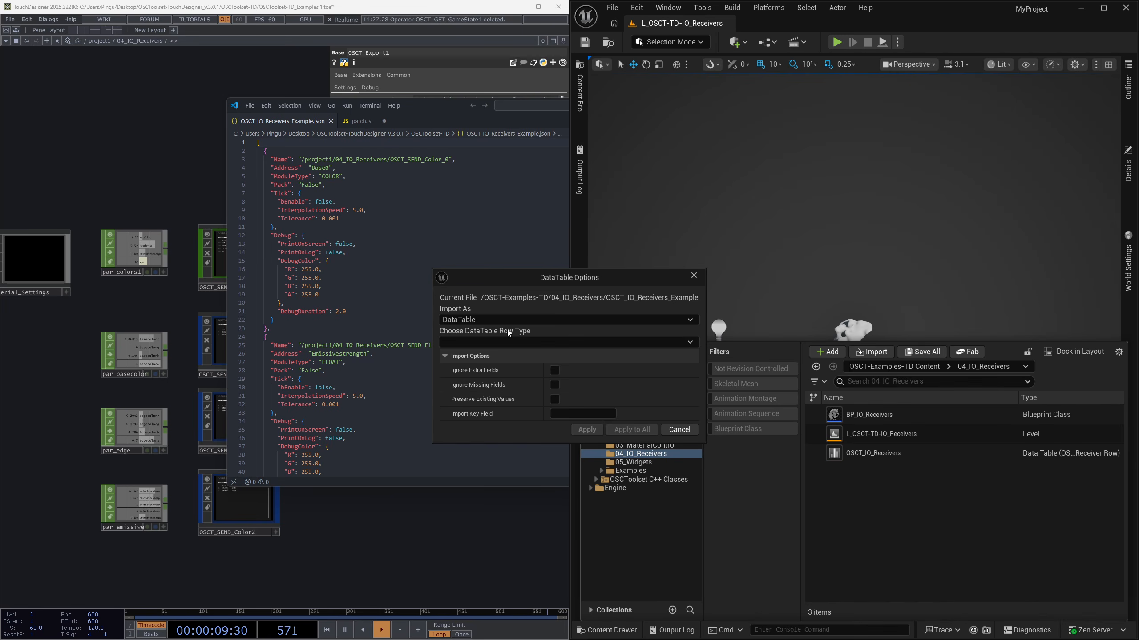
click(536, 343)
text(osct)
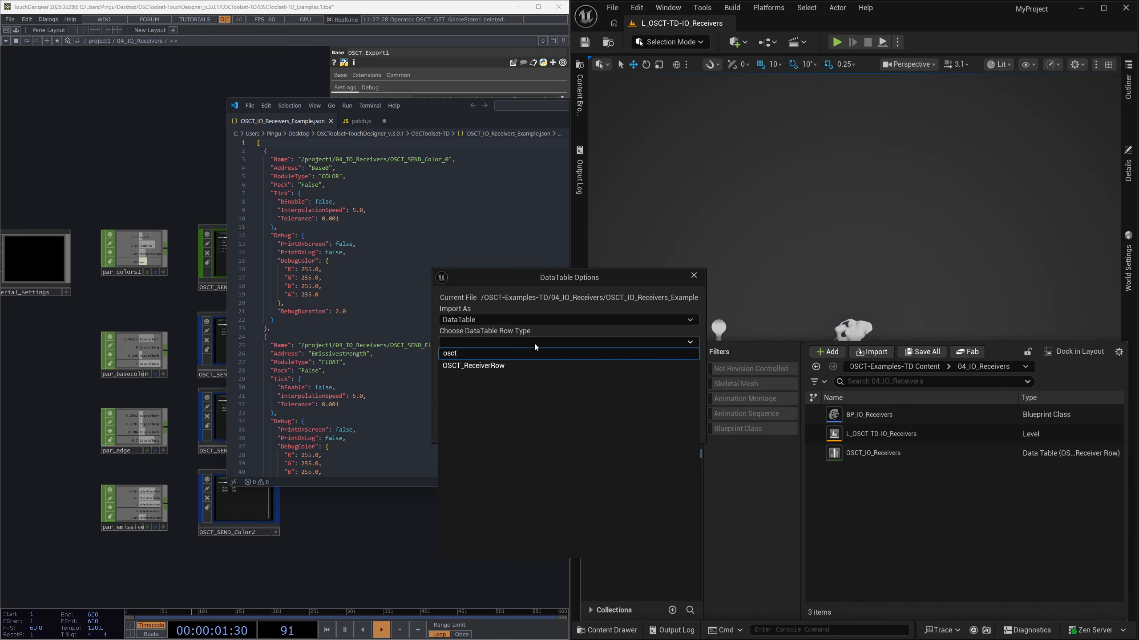
click(466, 367)
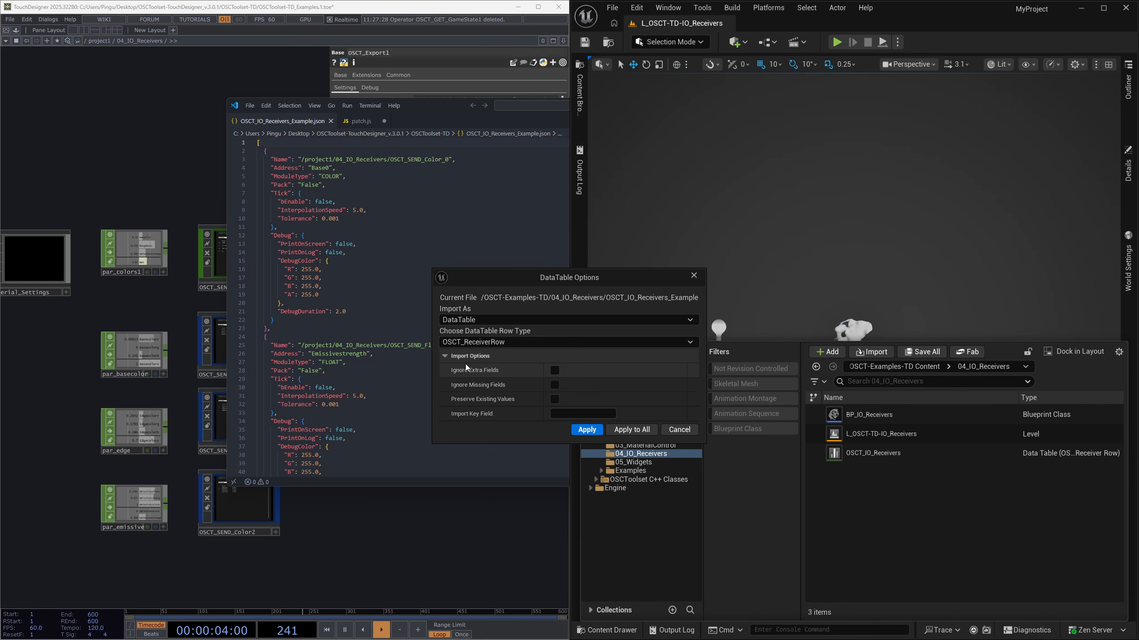
click(583, 431)
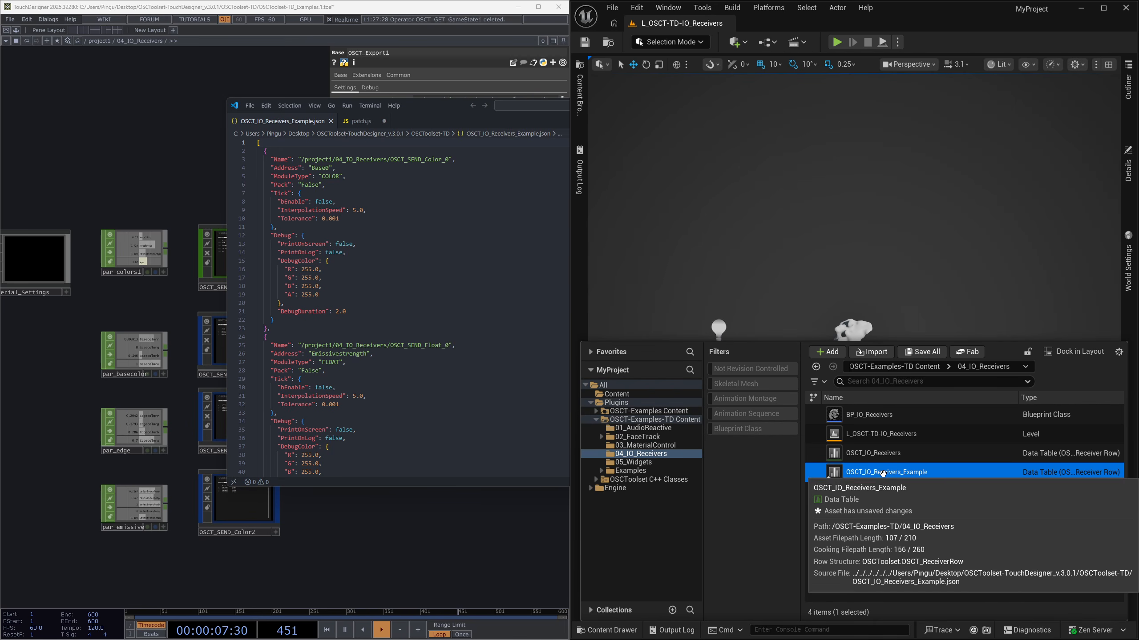
Step: Open the imported OSCT_IO_Receivers_Example data table and check the settings of its Emissivestrength and Edge0 rows
double_click(877, 476)
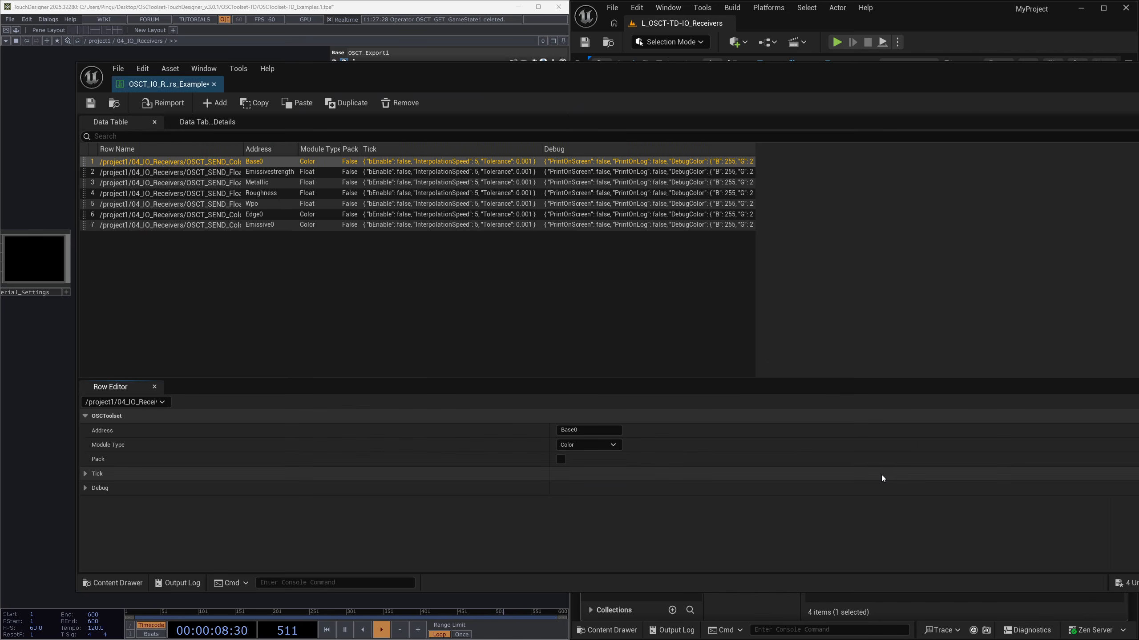
click(160, 172)
click(162, 214)
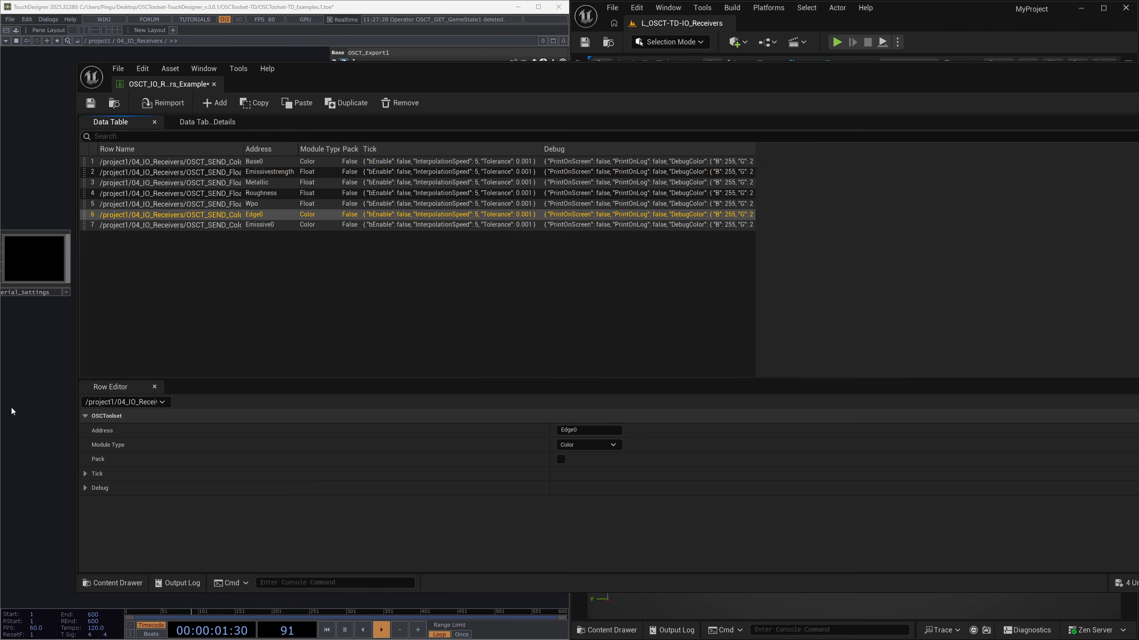
Step: Switch to TouchDesigner, set OSCT_Export1's Module Type filter to FLOAT and check the receiver paths in its table
click(11, 408)
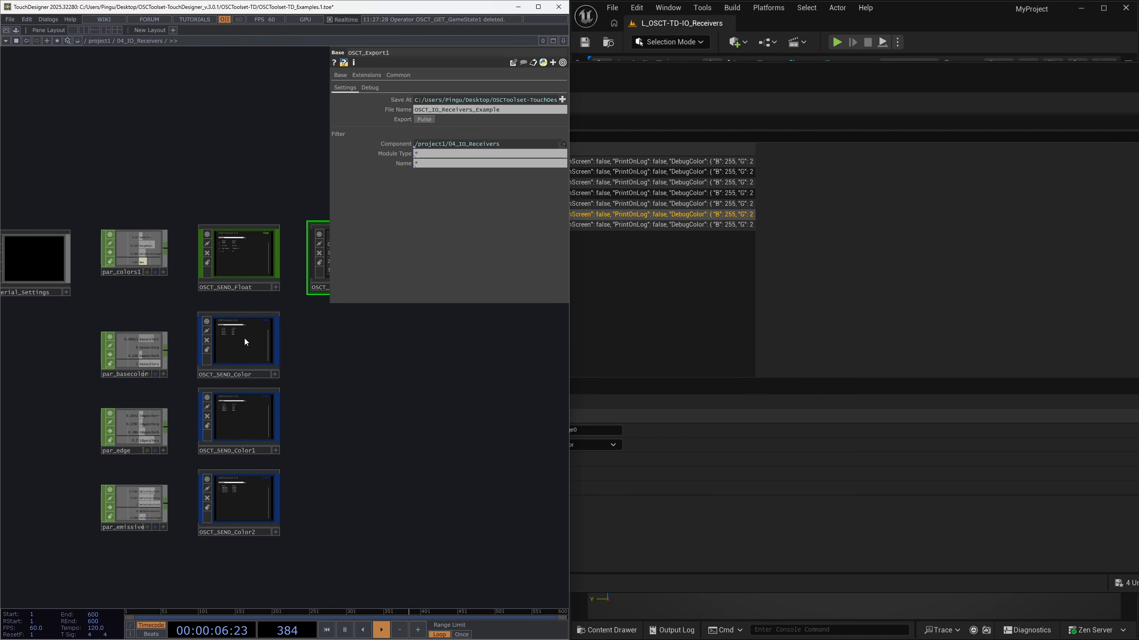
drag(338, 354, 264, 388)
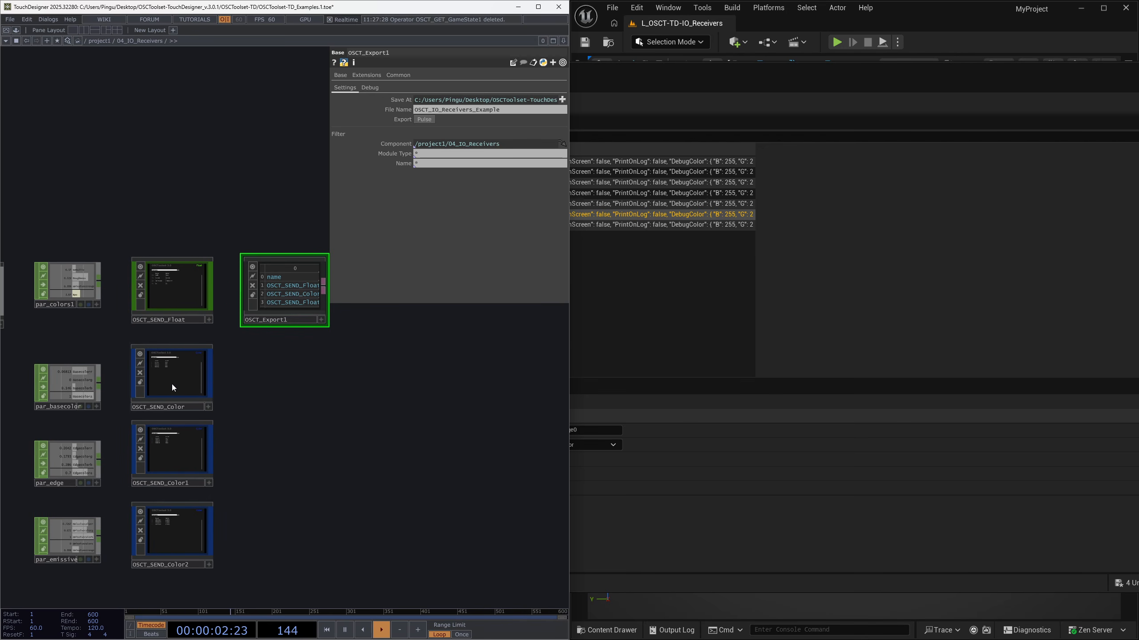
scroll(165, 290, up, 5)
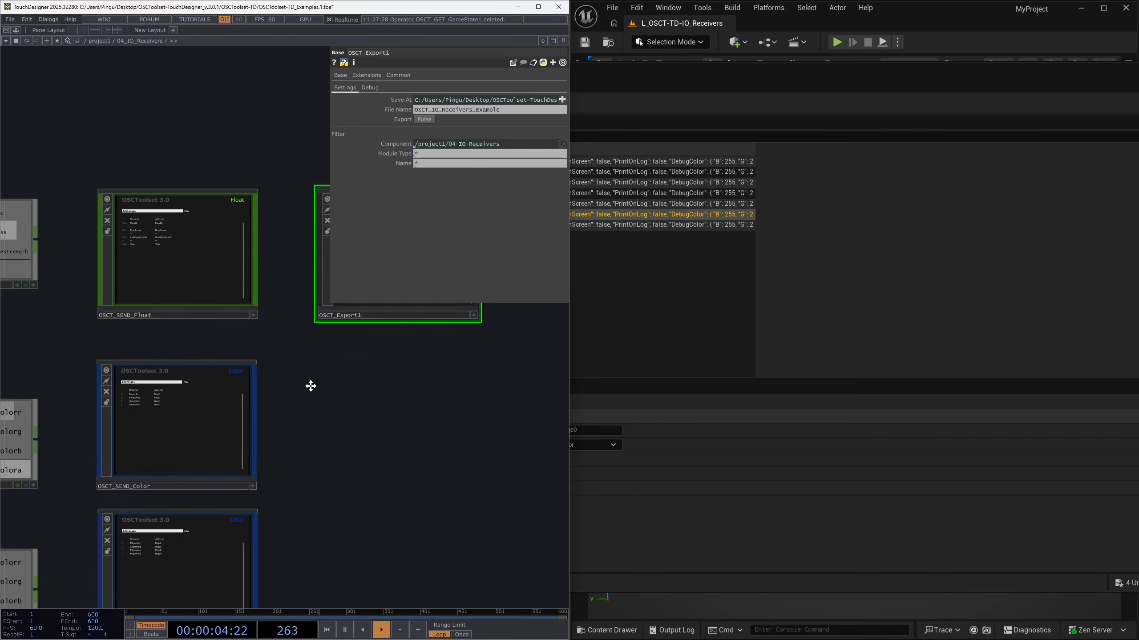
right_drag(286, 533, 144, 334)
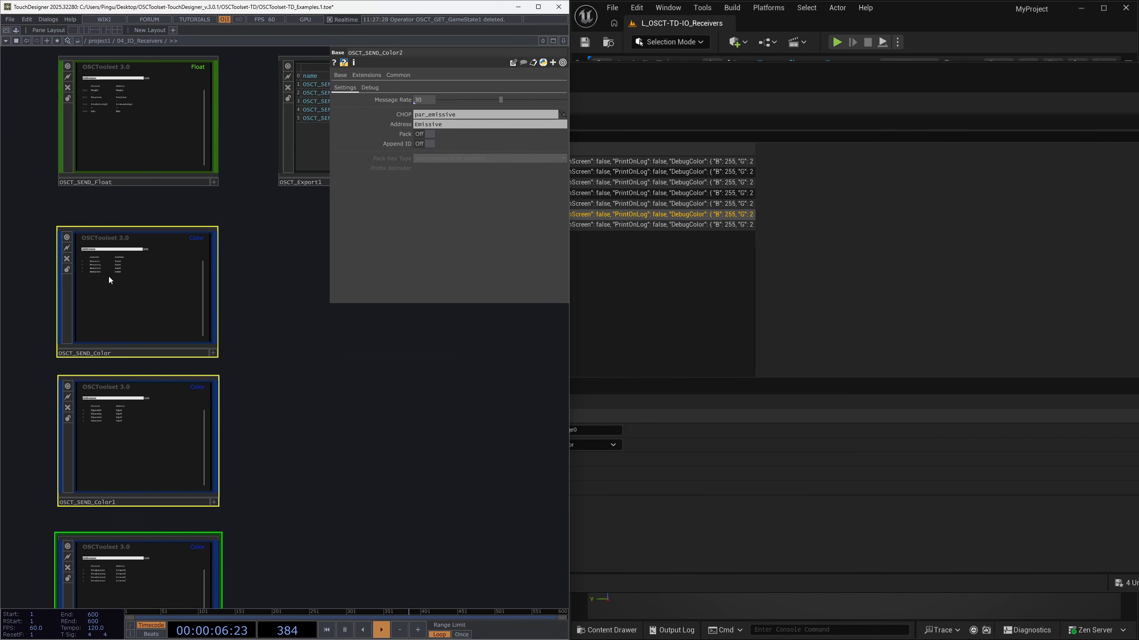
drag(326, 356, 296, 487)
right_drag(293, 385, 306, 225)
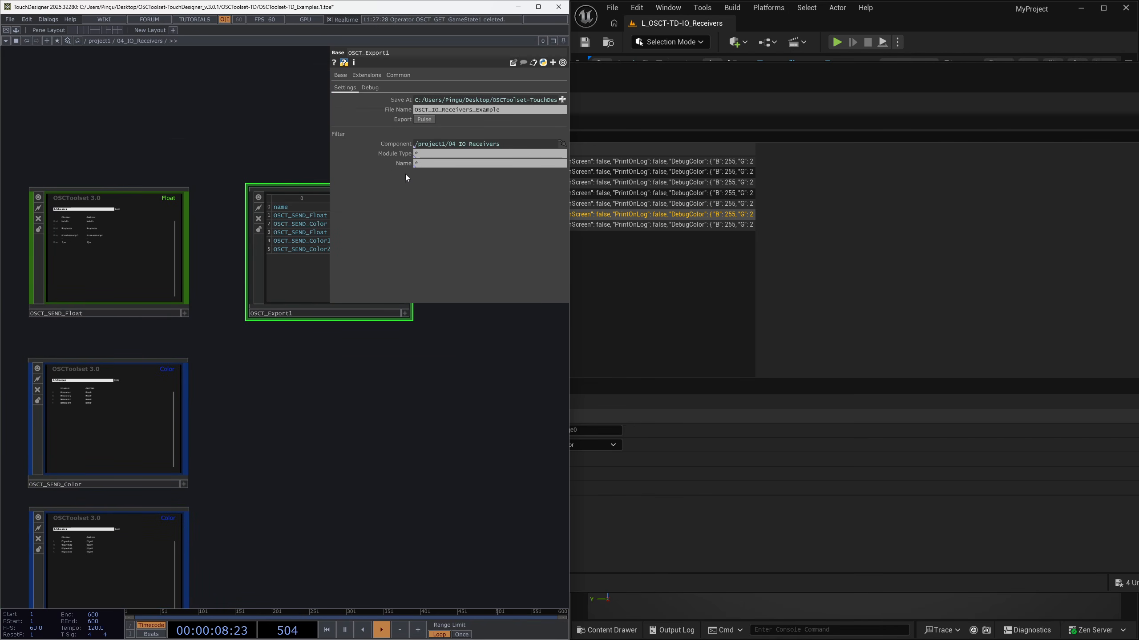
drag(314, 356, 298, 433)
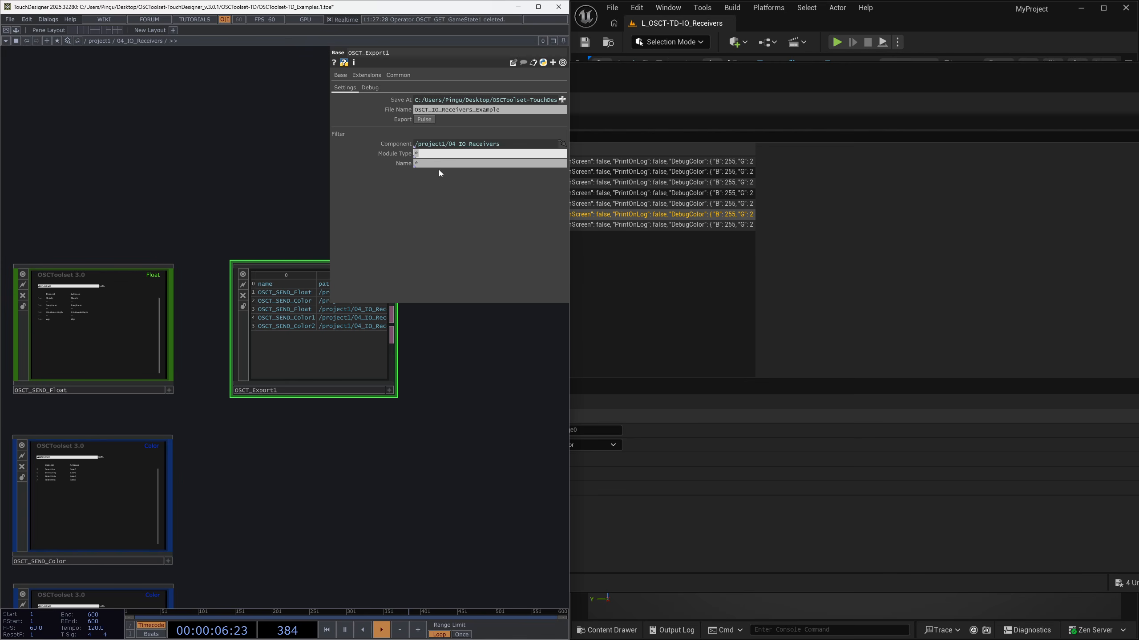
text(FLOAT)
key(Return)
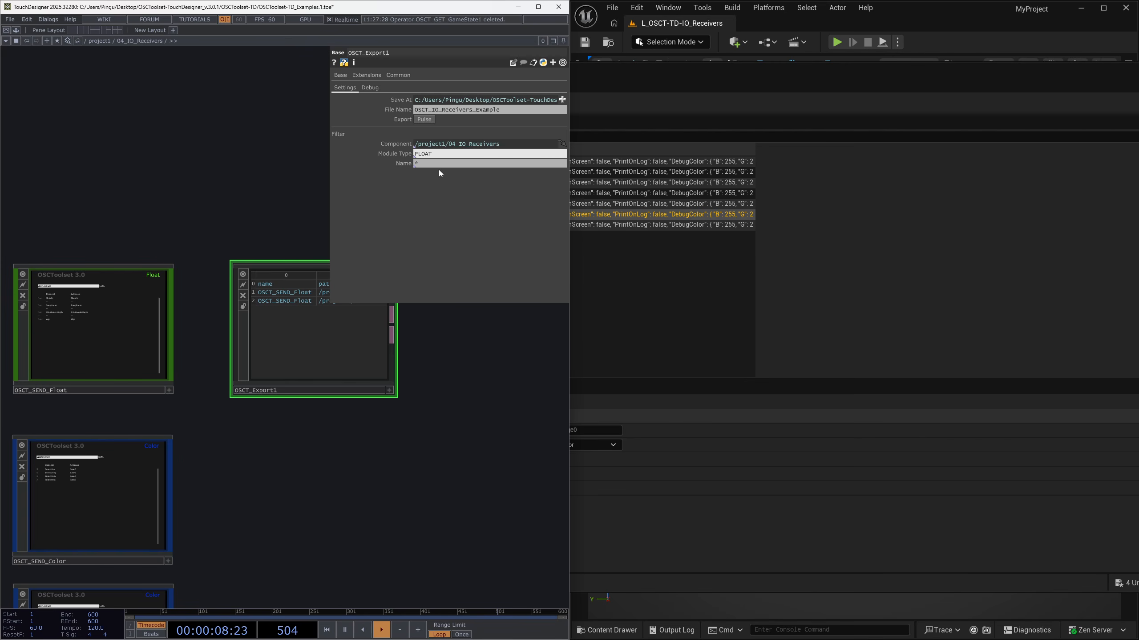
scroll(231, 305, up, 8)
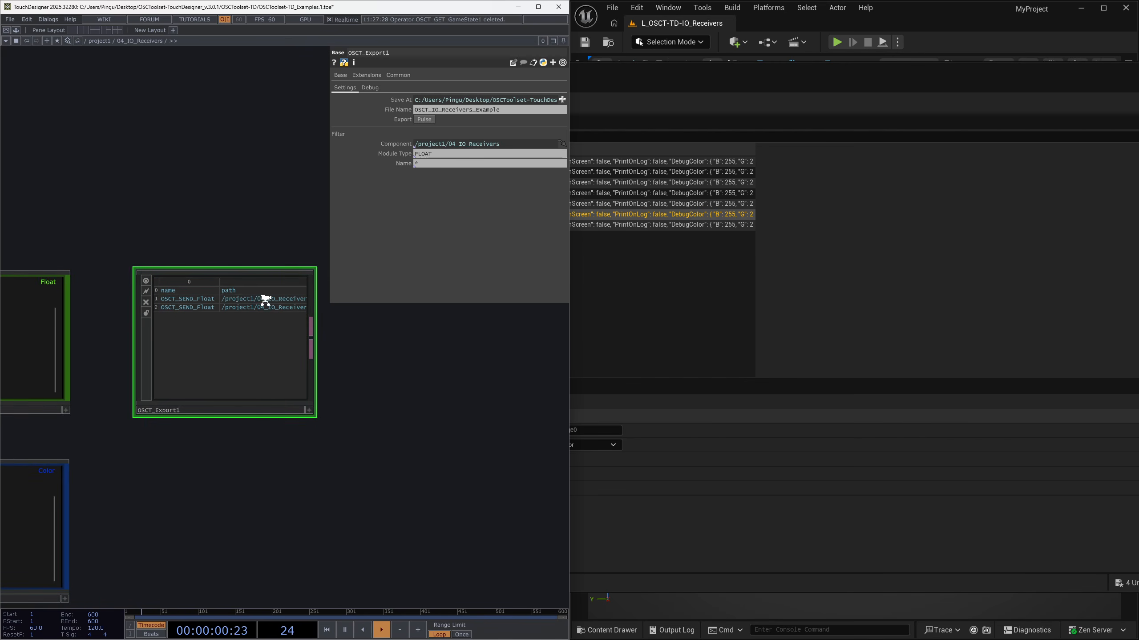
drag(278, 221, 222, 245)
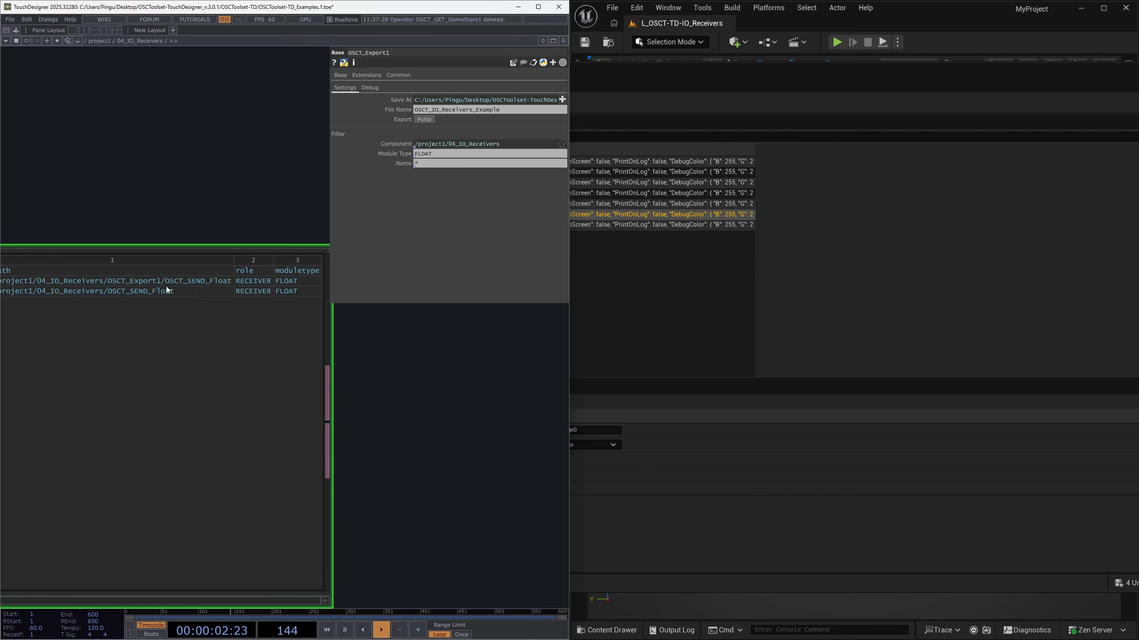
scroll(426, 415, down, 6)
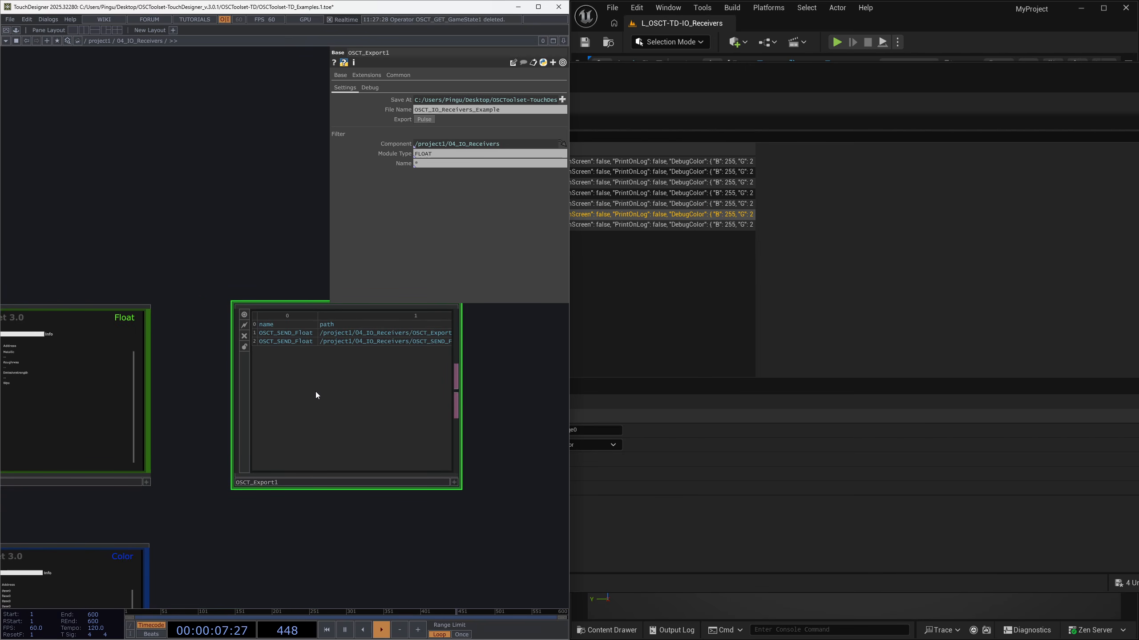
Step: Inside OSCT_Export1, delete the OSCT_SEND_Float node, text_debug_pars and the operator chain from opfind1 to select4
key(i)
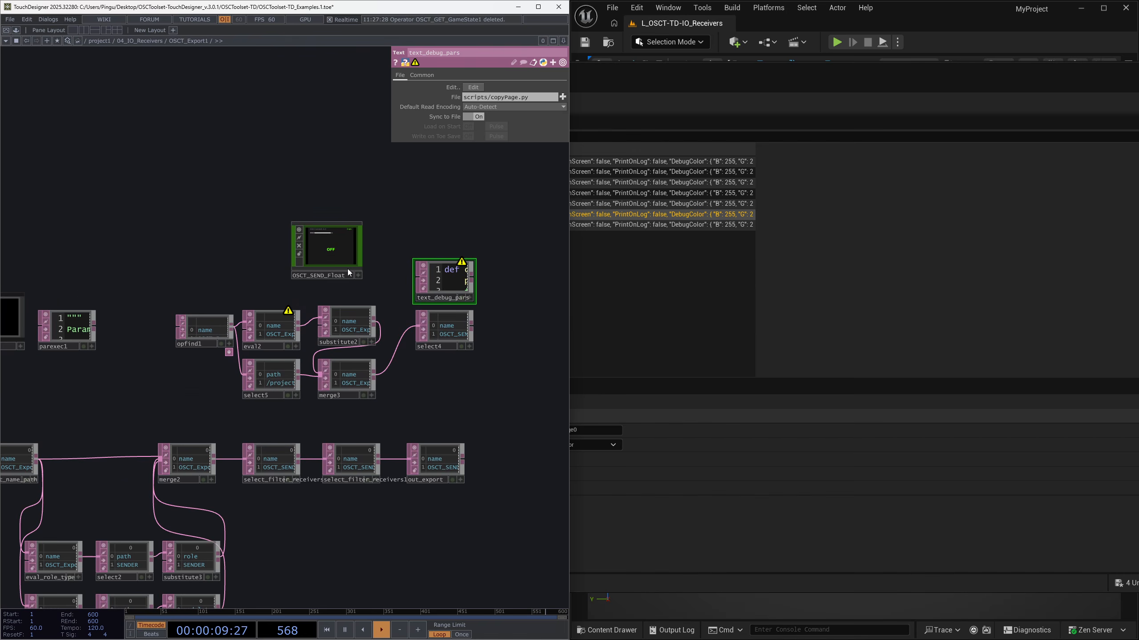
click(339, 246)
drag(173, 245, 68, 238)
right_drag(47, 209, 399, 392)
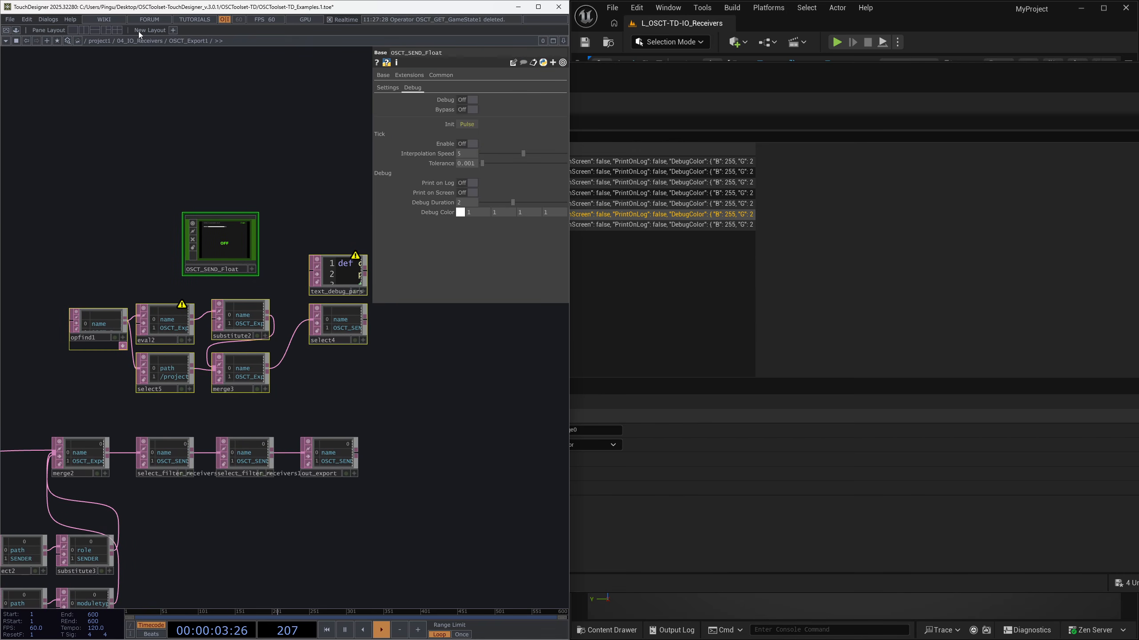
key(Delete)
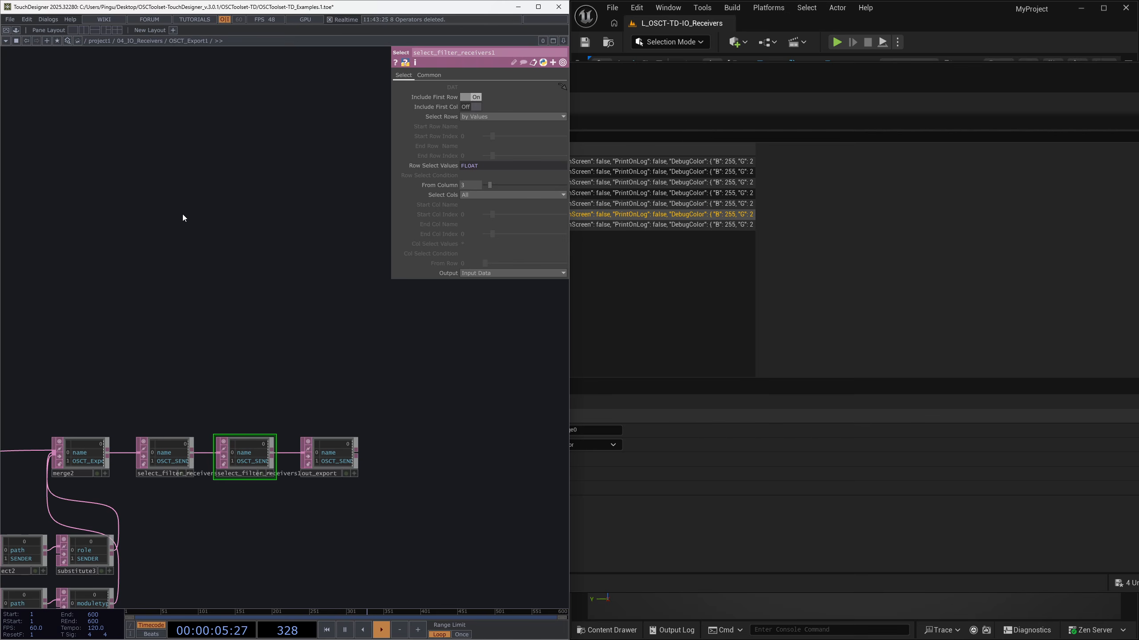
key(u)
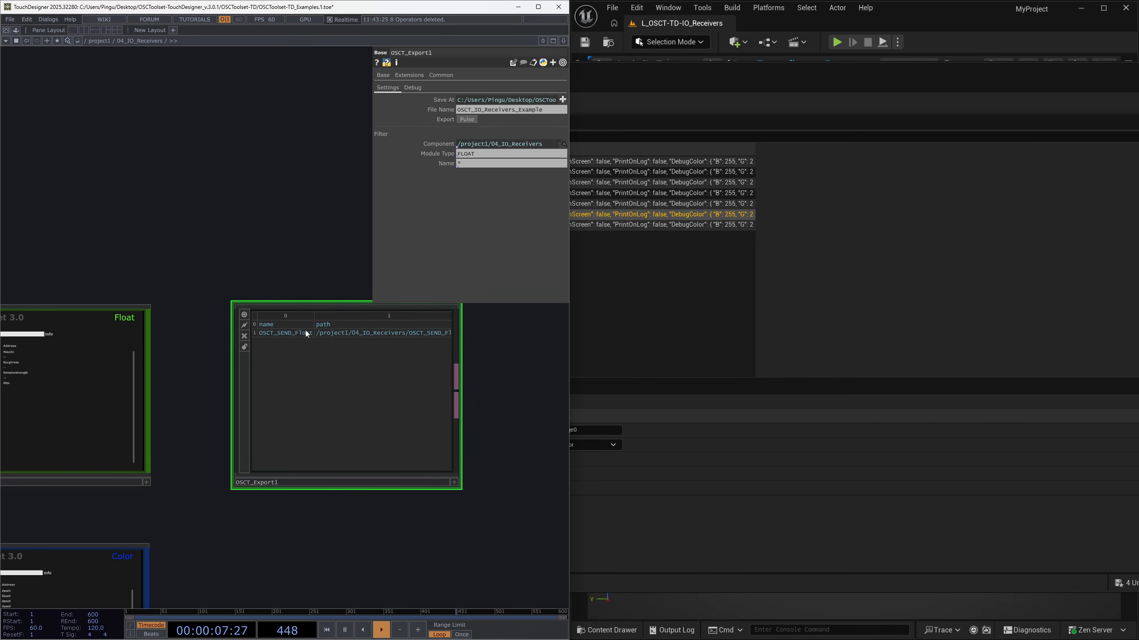
Step: Set OSCT_Export1's Module Type filter to COLOR
click(493, 153)
text(CLOR)
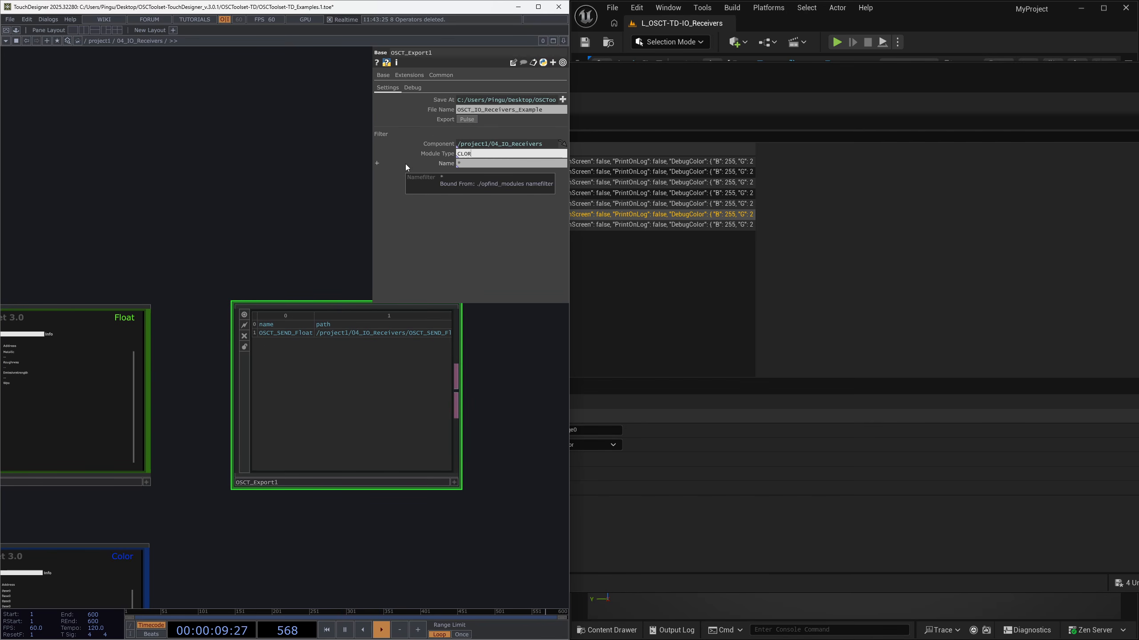
key(BackSpace)
key(BackSpace)
key(BackSpace)
key(BackSpace)
text(COLOR)
key(Return)
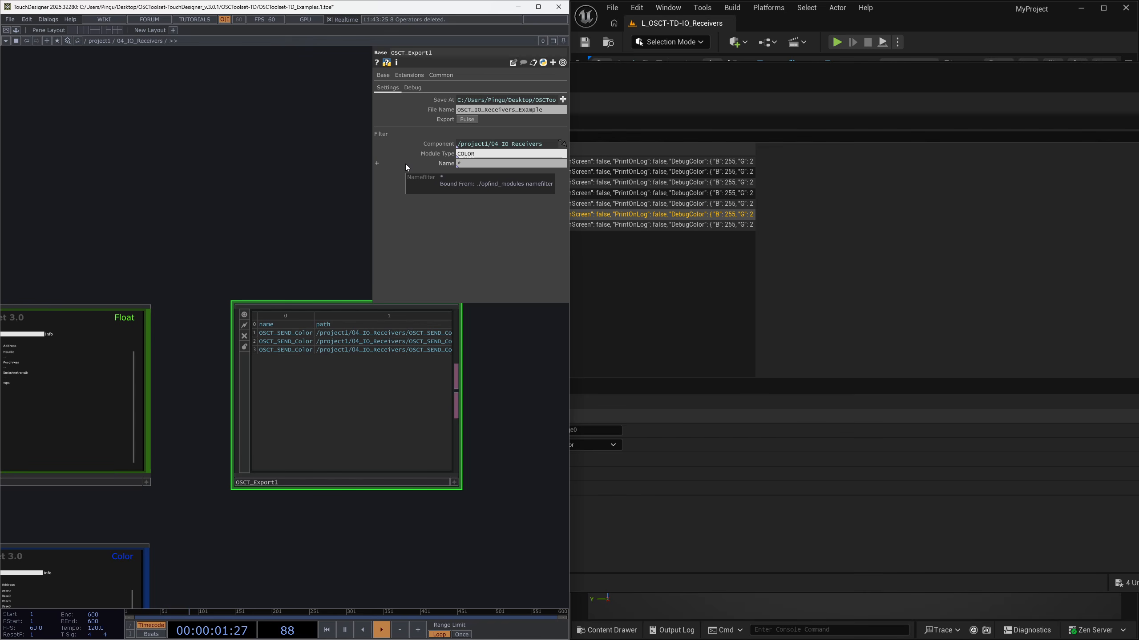
Step: Export the receivers with the Module Type filter set to FLOAT and reimport the OSCT_IO_Receivers_Example data table in Unreal
scroll(239, 432, down, 6)
drag(273, 504, 282, 434)
right_drag(258, 536, 186, 425)
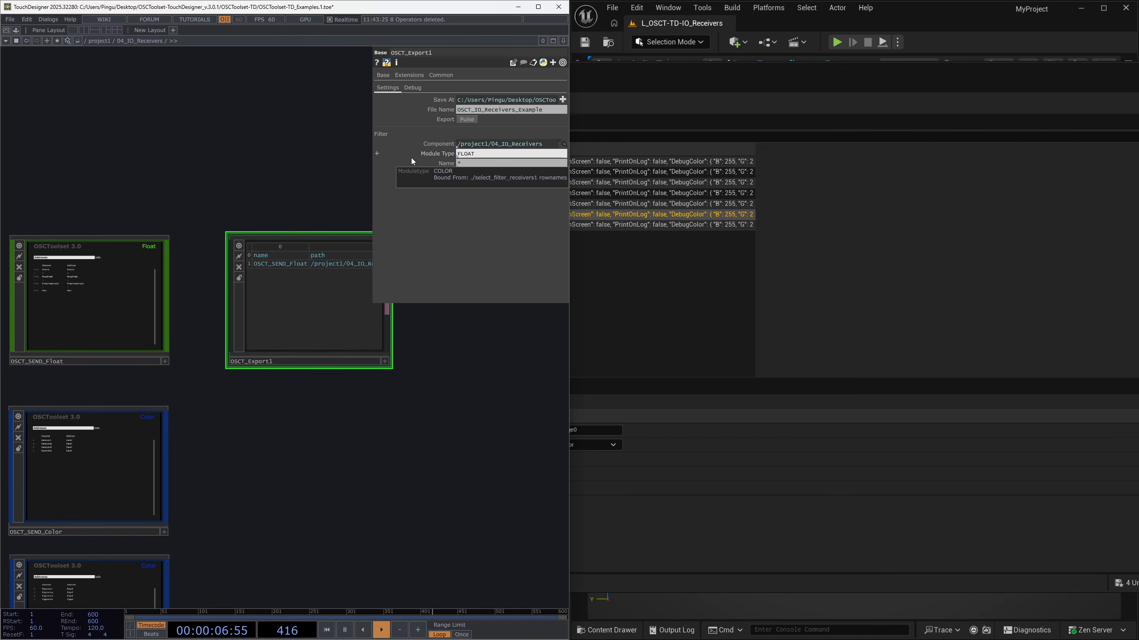
scroll(300, 249, up, 2)
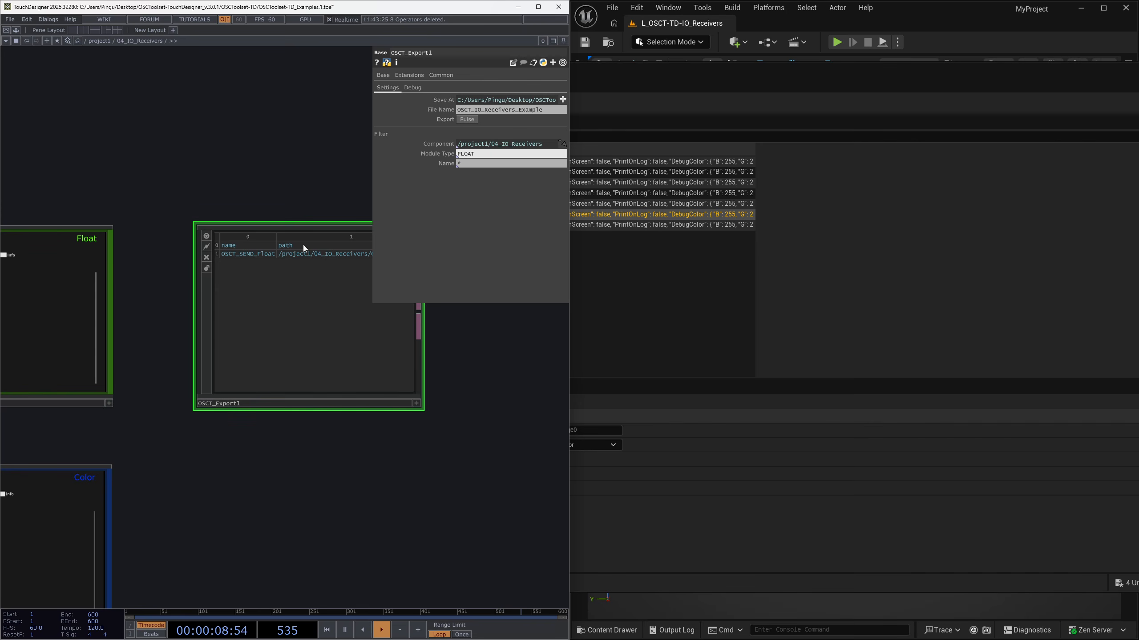
click(466, 119)
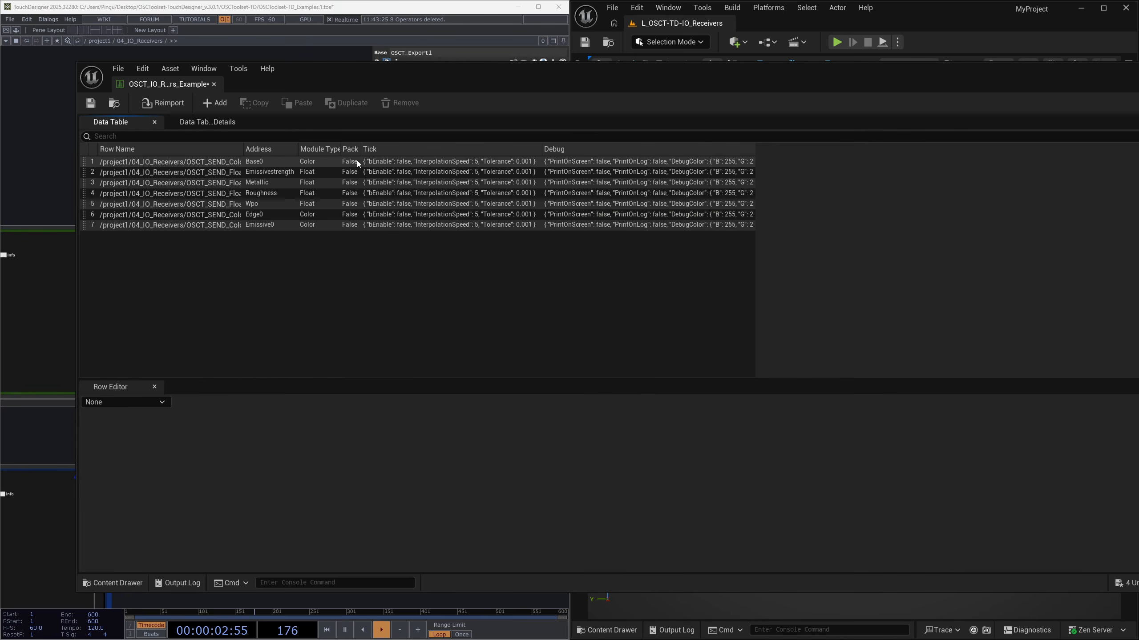
click(152, 103)
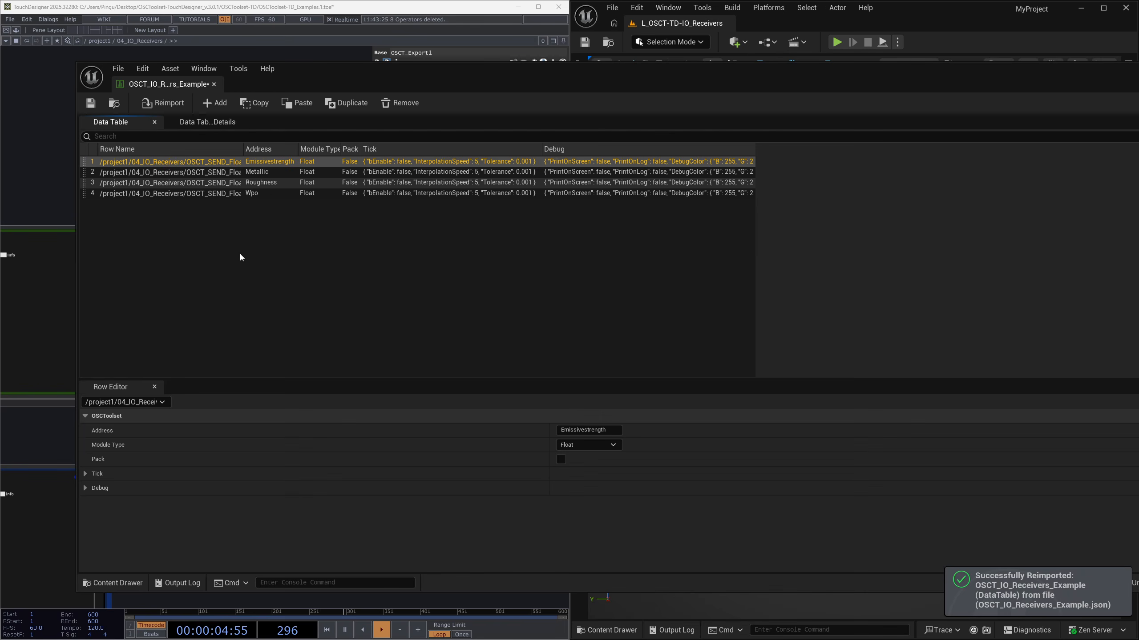
Step: Go through the reimported data table's rows and examine each receiver's address and module type
click(213, 173)
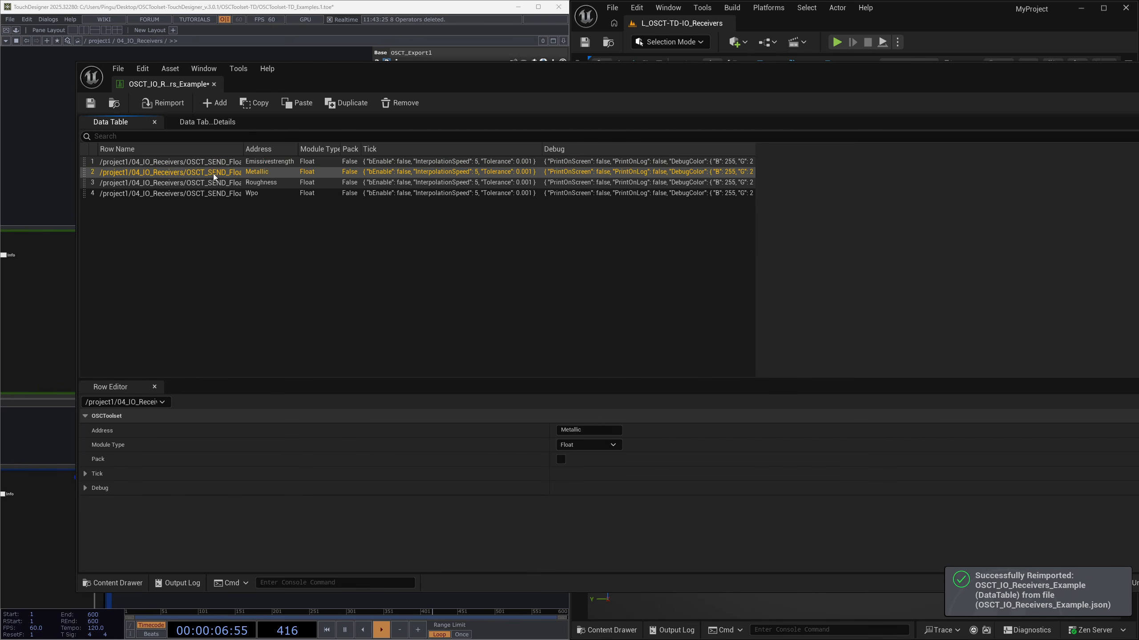
click(213, 184)
click(213, 196)
click(216, 183)
click(216, 173)
click(216, 165)
click(214, 174)
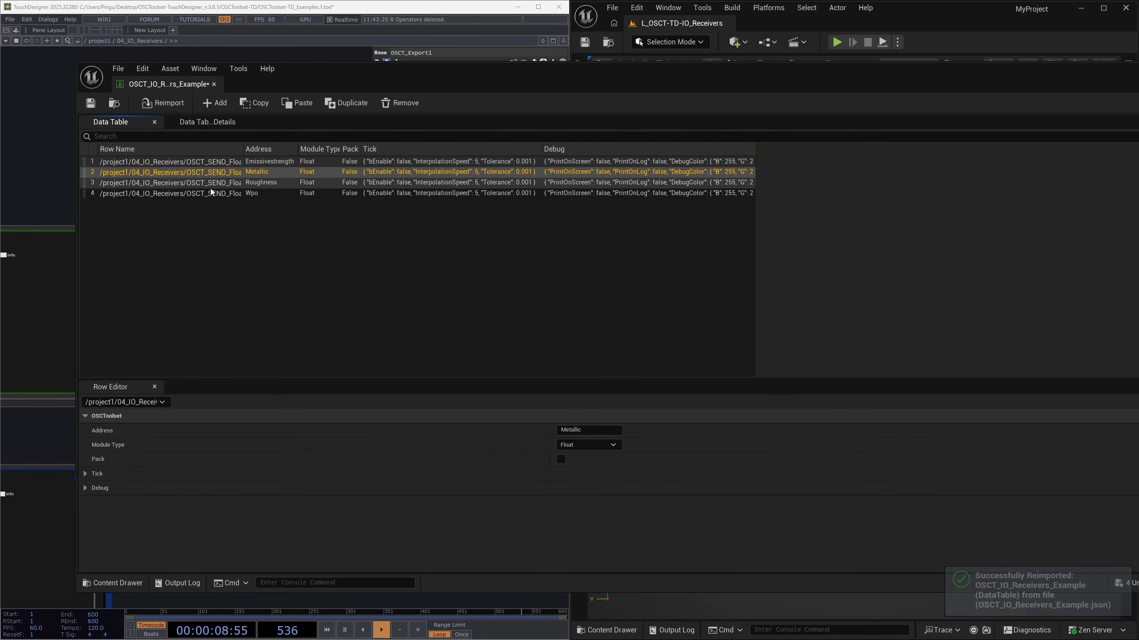
click(212, 184)
click(211, 193)
click(212, 184)
click(215, 174)
click(216, 166)
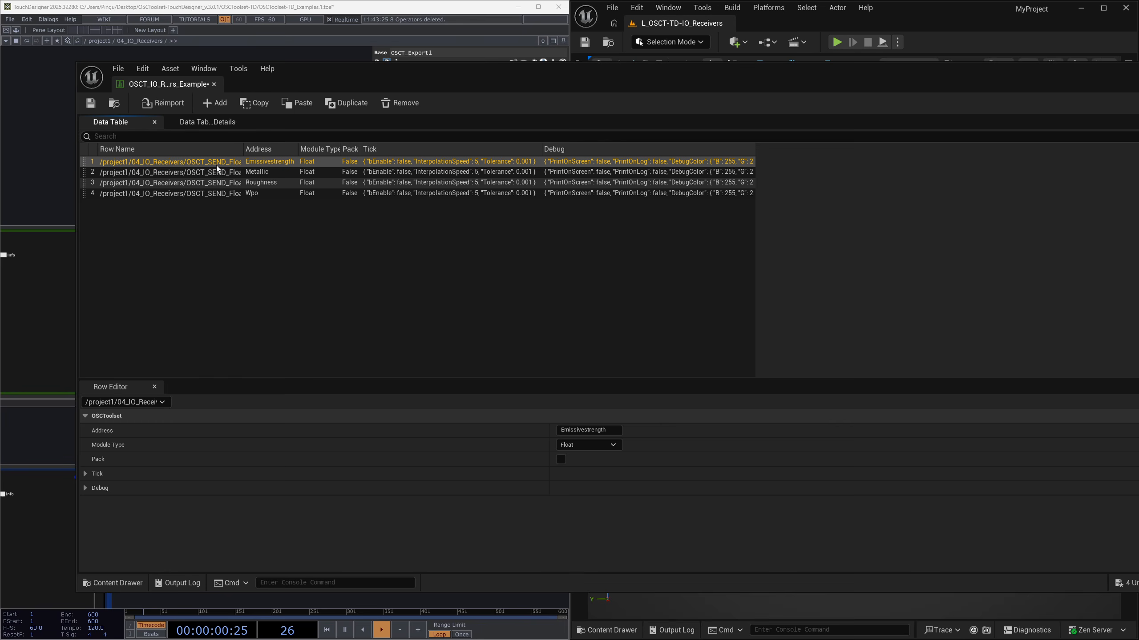
Step: Check the Metallic, Roughness and Wpo rows in the FLOAT-filtered data table
click(319, 173)
click(321, 183)
click(322, 192)
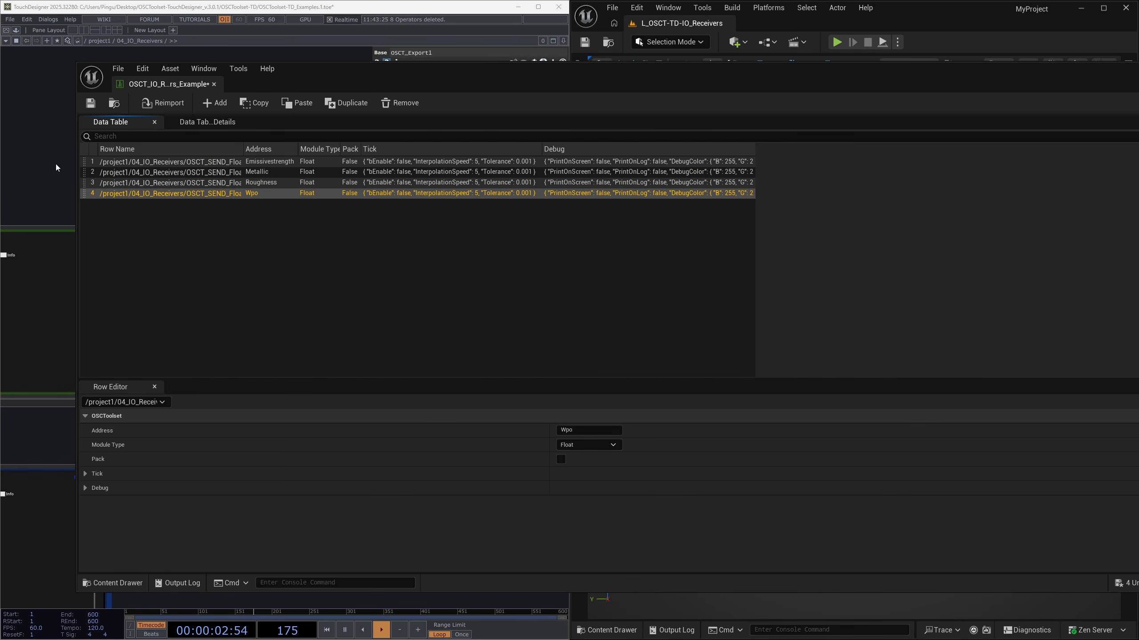
Step: Set OSCT_Export1's Module Type filter to *, export the receivers, and reimport the OSCT_IO_Receivers_Example data table in Unreal
drag(77, 154, 415, 159)
text(*)
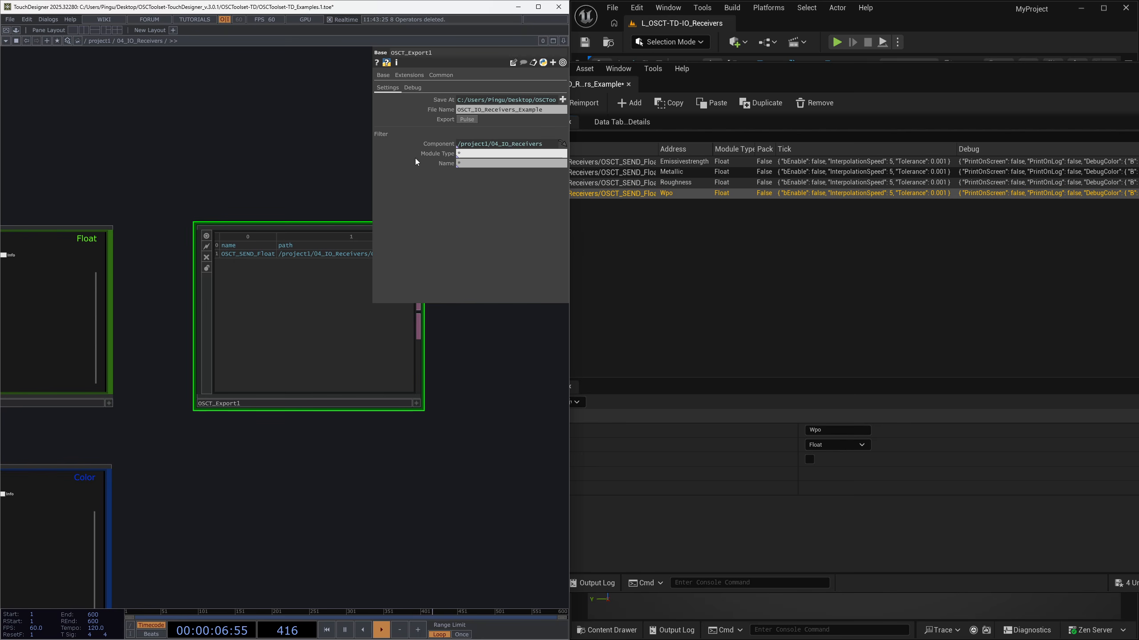
key(Return)
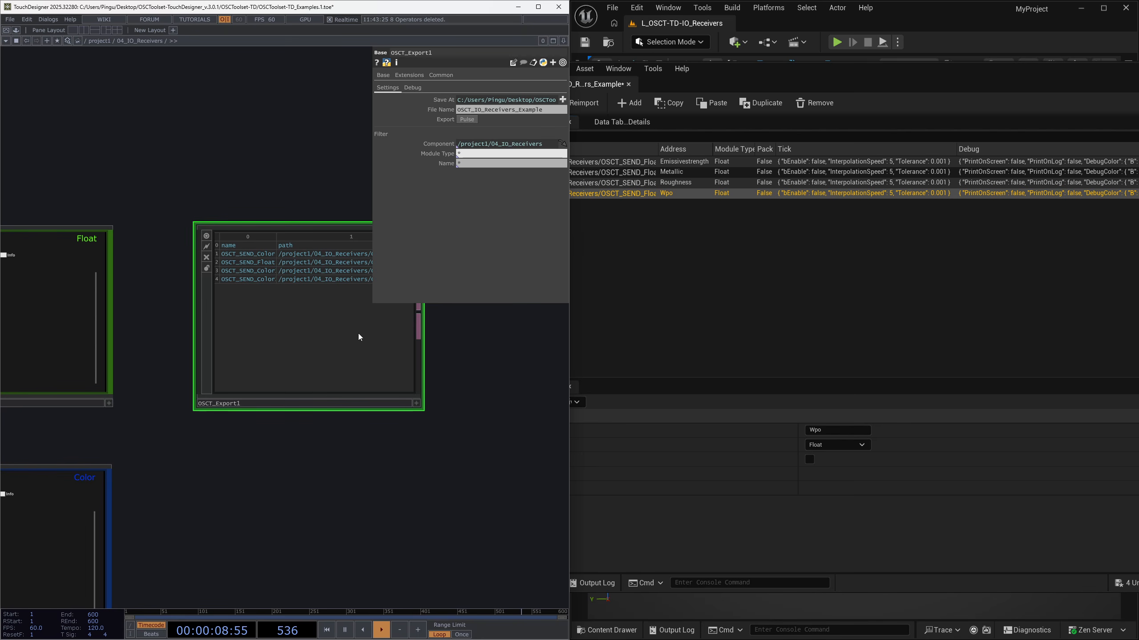
click(473, 119)
click(665, 310)
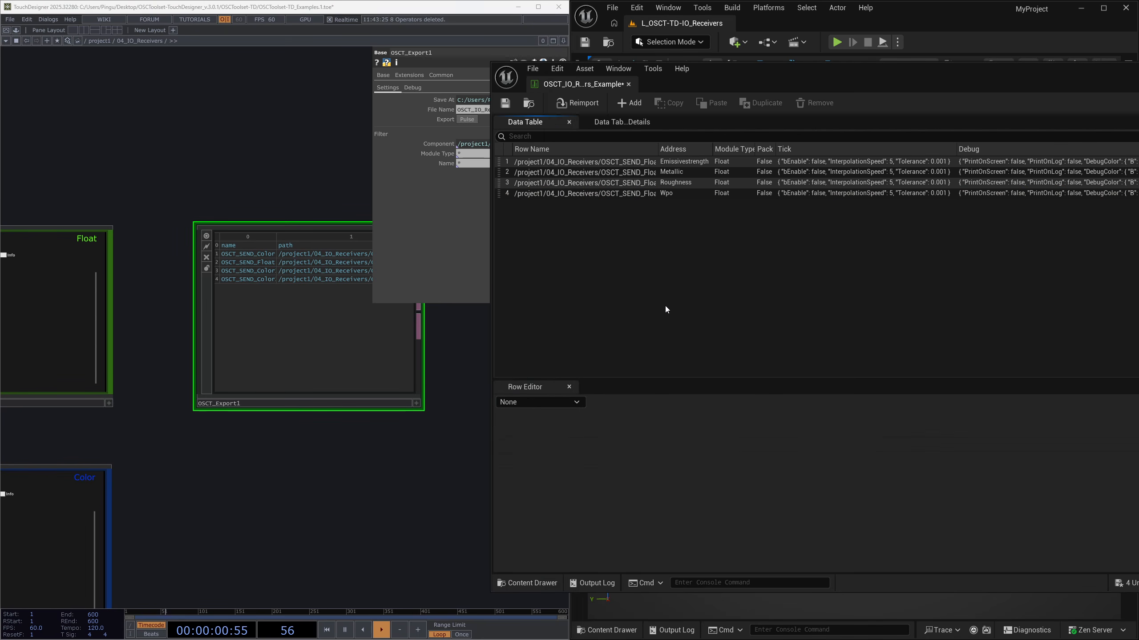
click(580, 100)
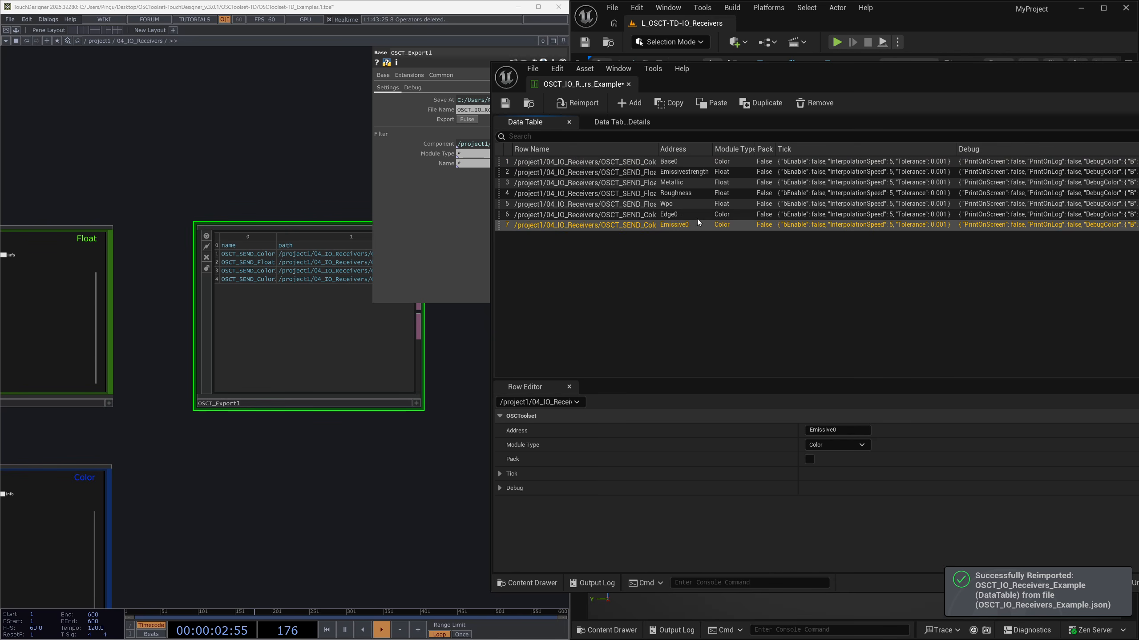
Step: Check the Color and Float rows in the reimported data table and close the table
click(729, 182)
click(729, 171)
click(729, 162)
click(718, 265)
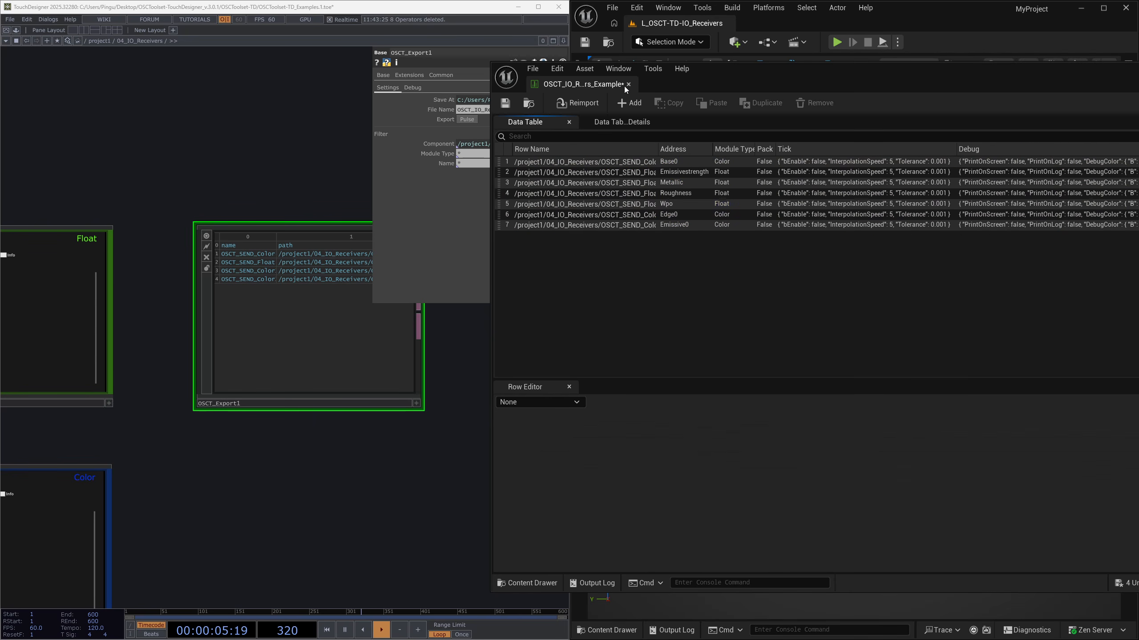
click(628, 84)
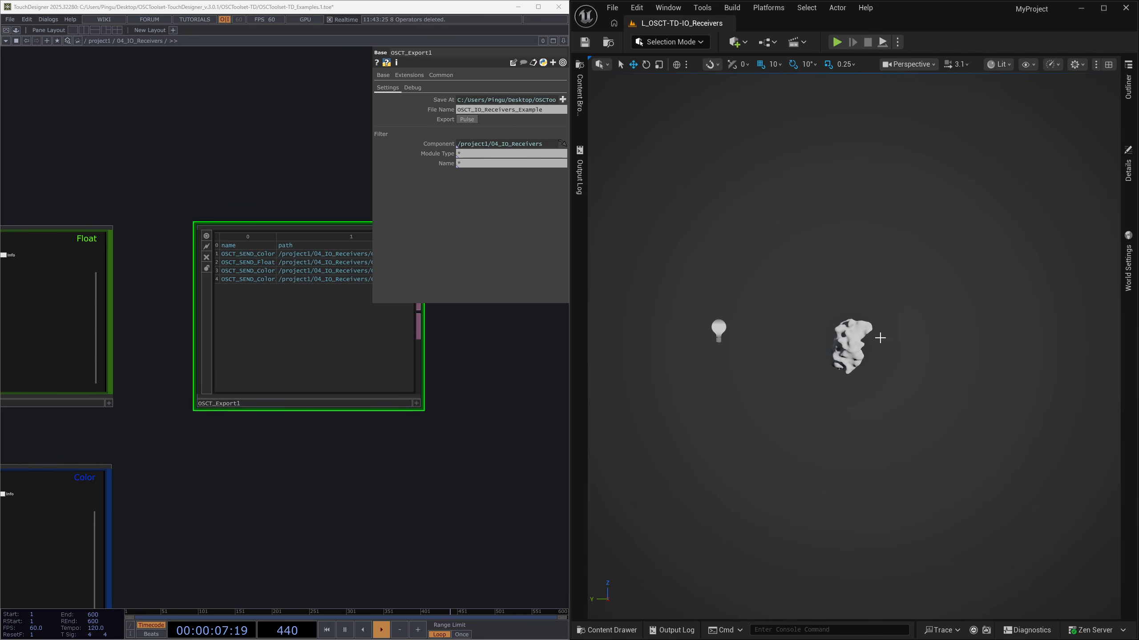
Step: Open the BP_IO_Receivers blueprint from the 04_IO_Receivers folder and maximize its window
click(607, 630)
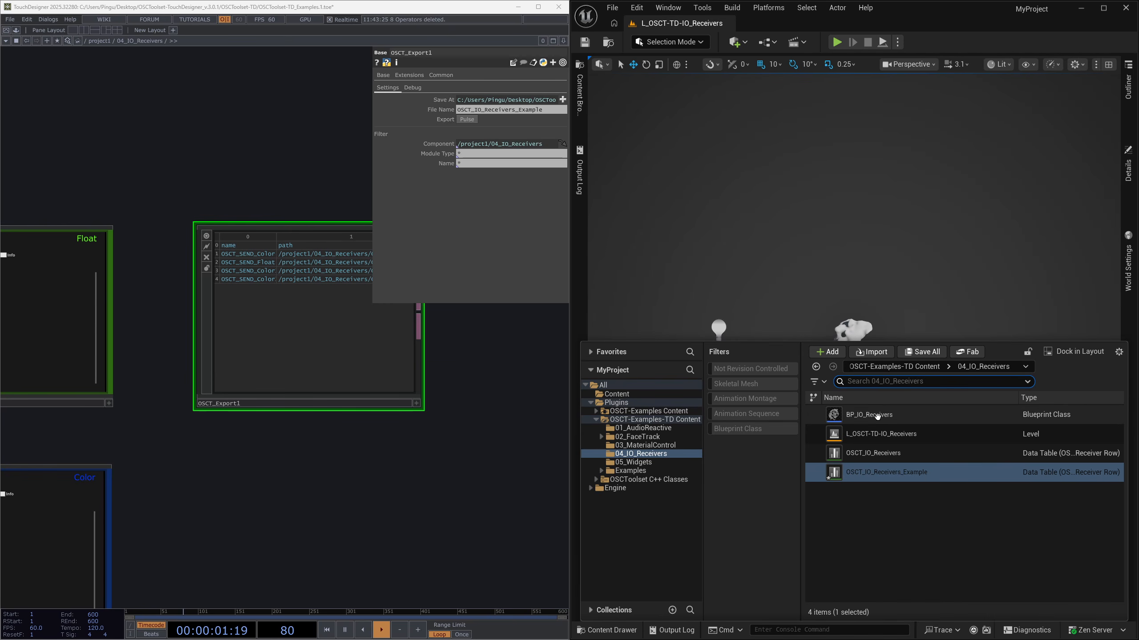
double_click(850, 415)
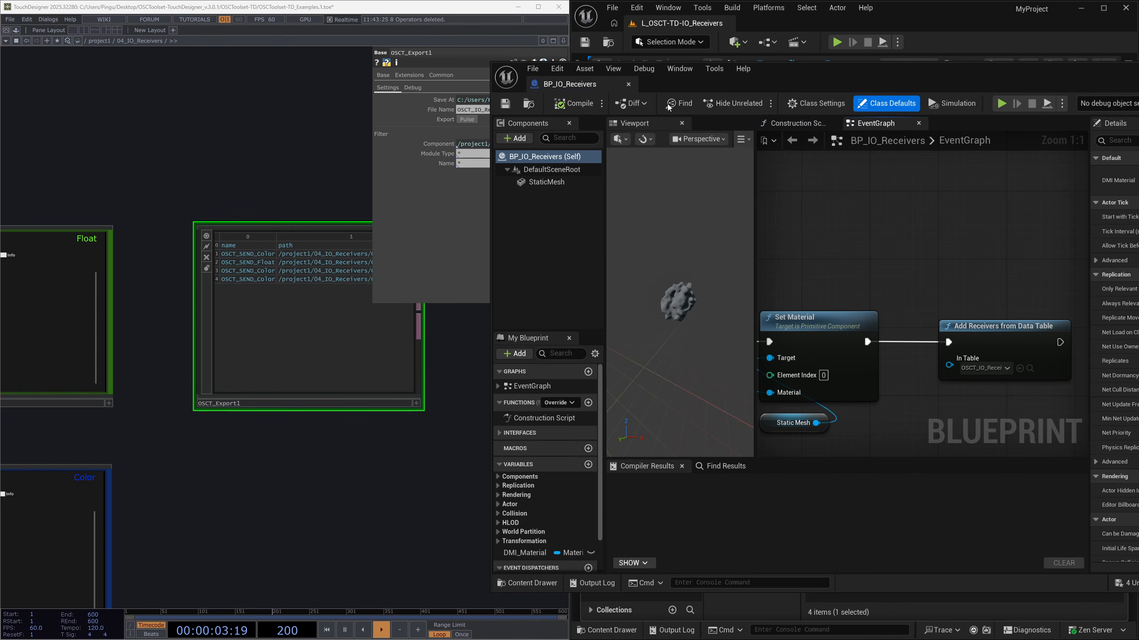
drag(793, 78, 528, 81)
double_click(528, 80)
scroll(538, 175, down, 4)
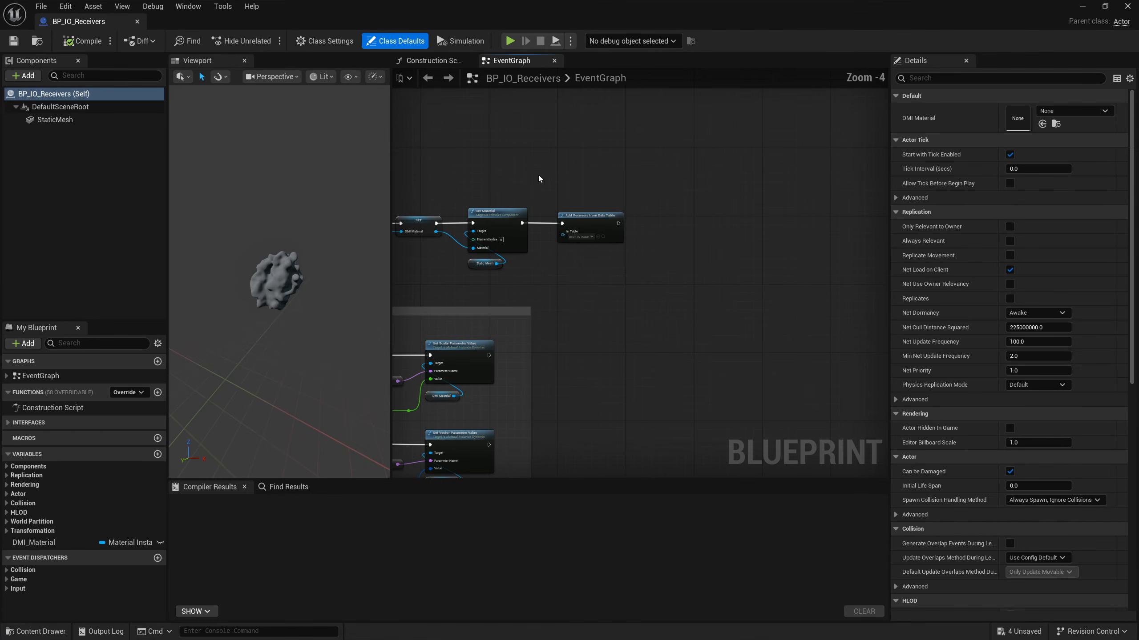
Step: Try inserting an Add Many Receivers node between Set Material and Add Receivers from Data Table in the event graph
right_drag(538, 174, 688, 231)
scroll(772, 165, up, 3)
drag(649, 266, 763, 164)
text(add many)
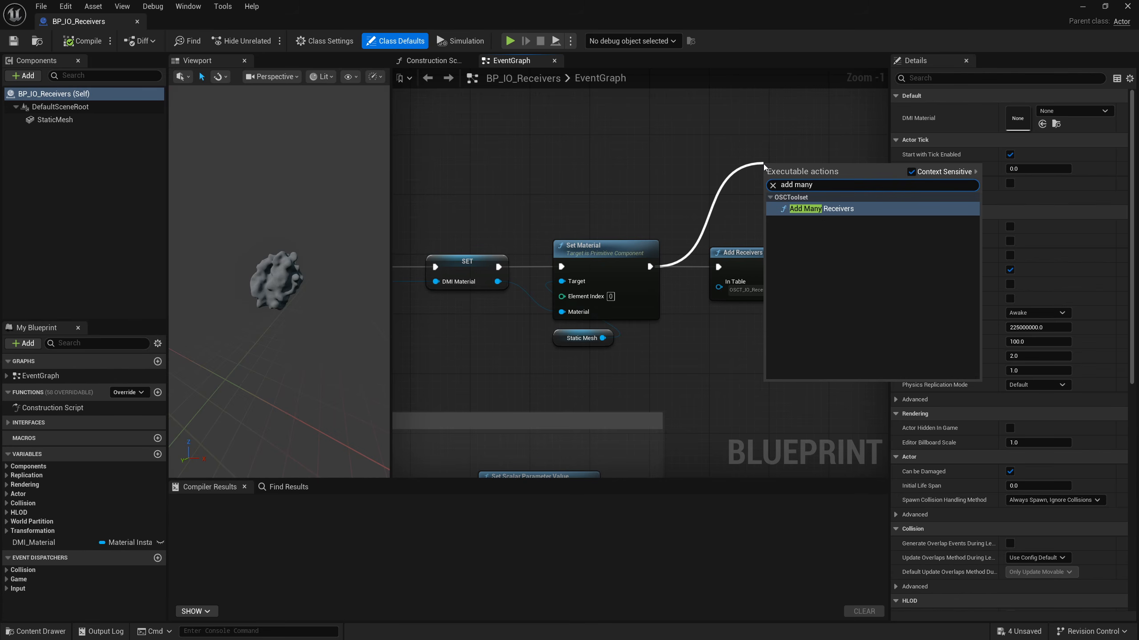
key(Return)
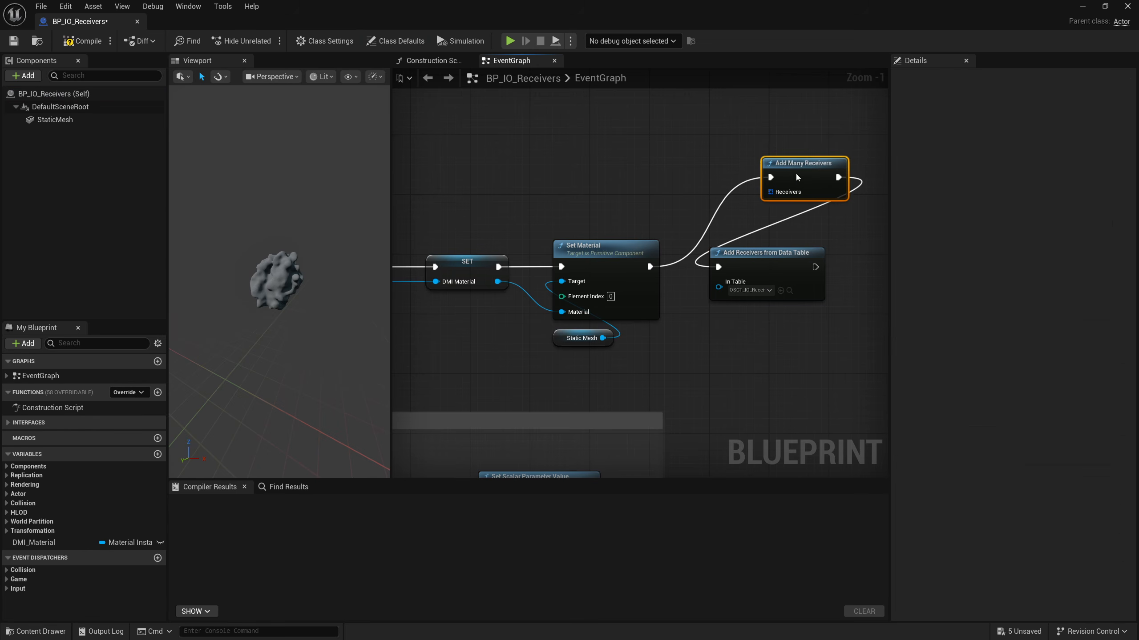
drag(795, 172, 773, 156)
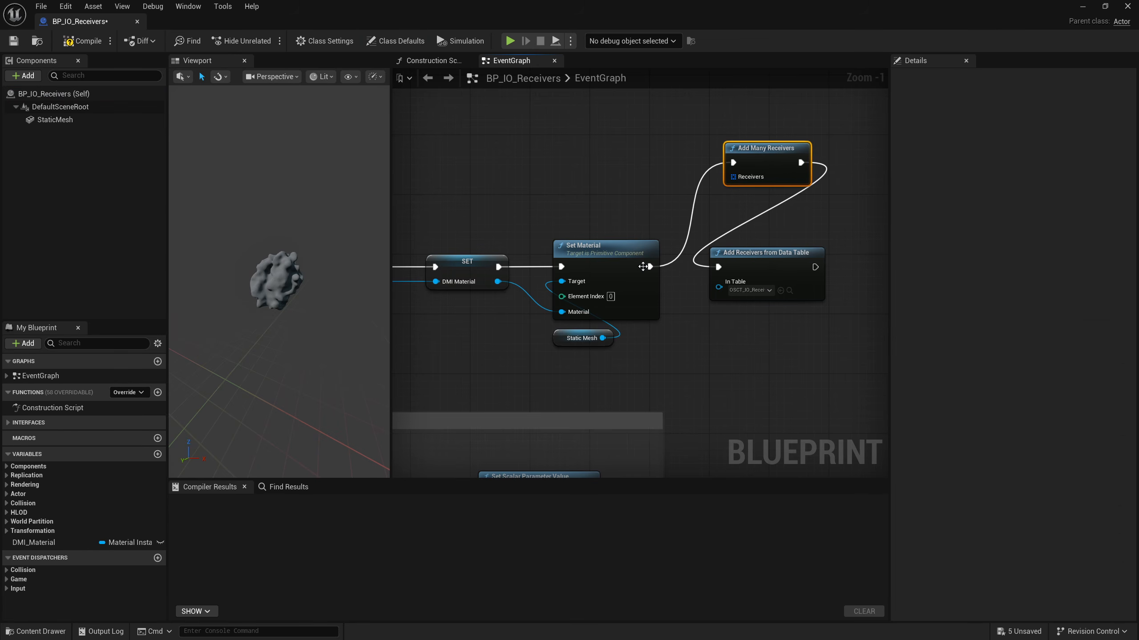
Step: Reconnect Set Material directly to Add Receivers from Data Table and delete the Add Many Receivers node
drag(642, 266, 717, 267)
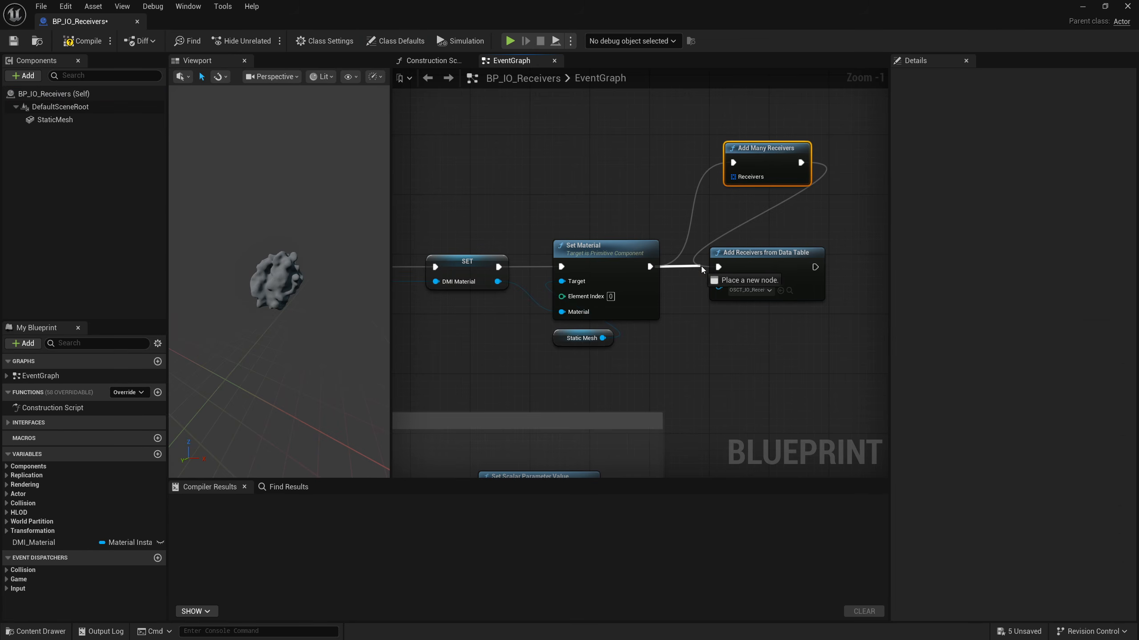
click(773, 270)
click(789, 162)
key(Delete)
scroll(696, 265, up, 1)
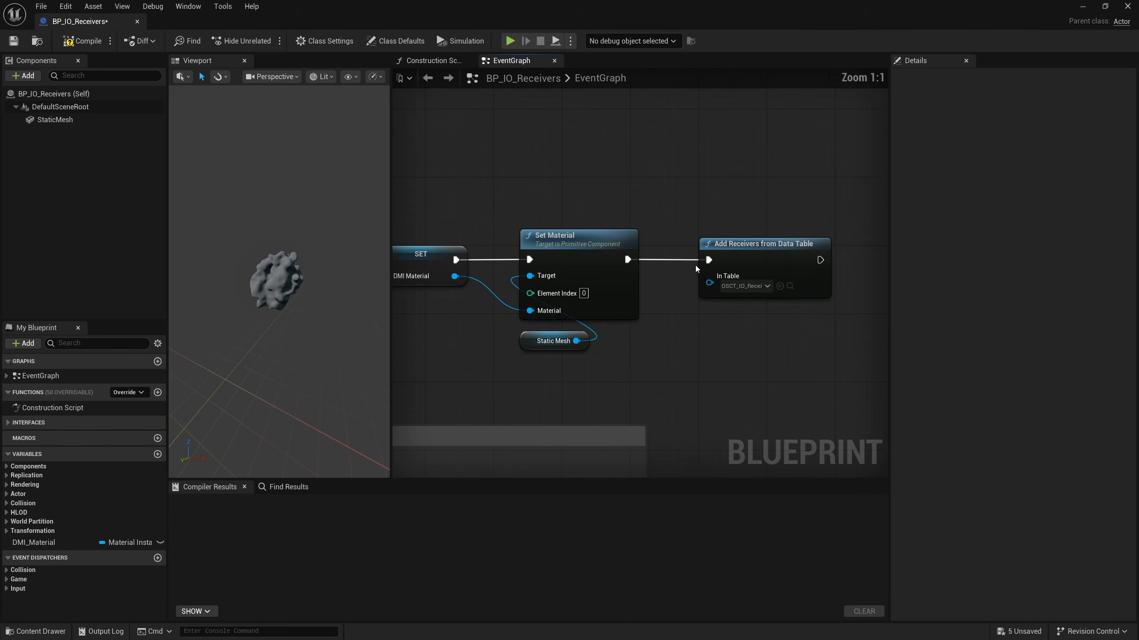
Step: Check the In Table choices of Add Receivers from Data Table, review the Float and Color event nodes, and close the blueprint
click(766, 286)
click(765, 286)
scroll(726, 337, down, 4)
drag(793, 394, 451, 175)
click(450, 176)
drag(351, 14, 364, 58)
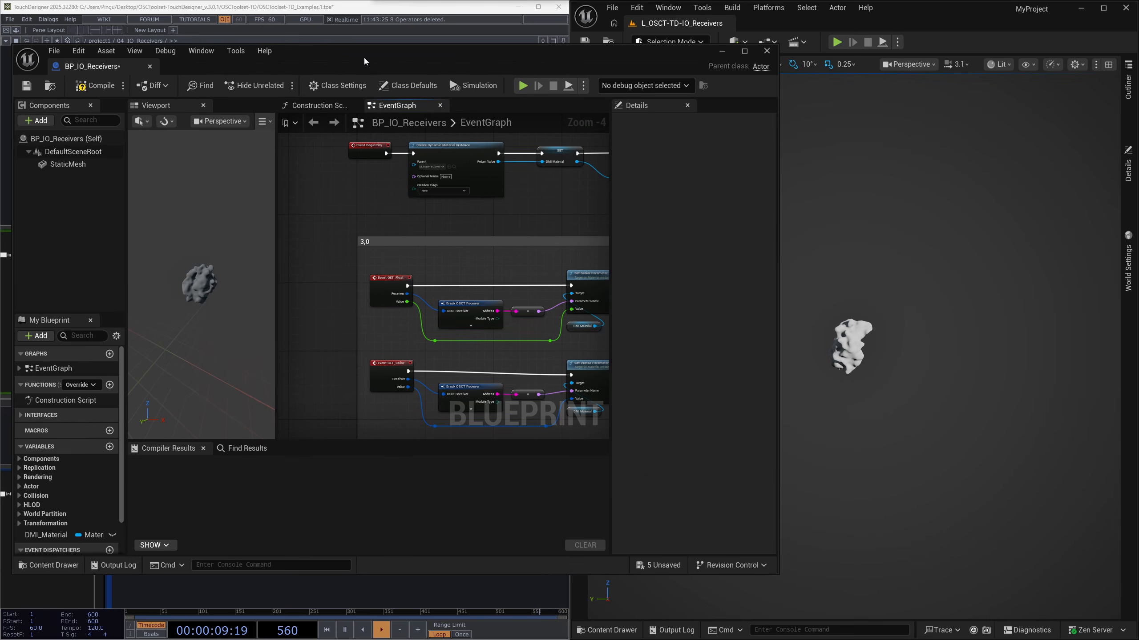
click(766, 51)
Step: Play the L_OSCT-TD-IO_Receivers level and select the material settings component in TouchDesigner's 04_IO_Receivers network
click(837, 42)
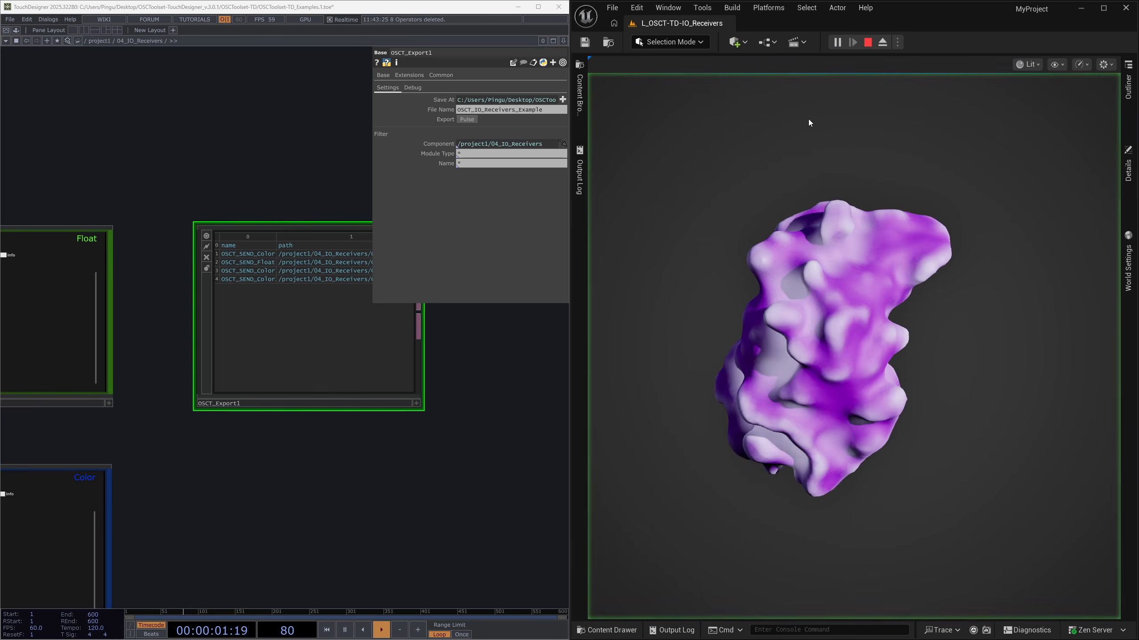
scroll(381, 333, down, 4)
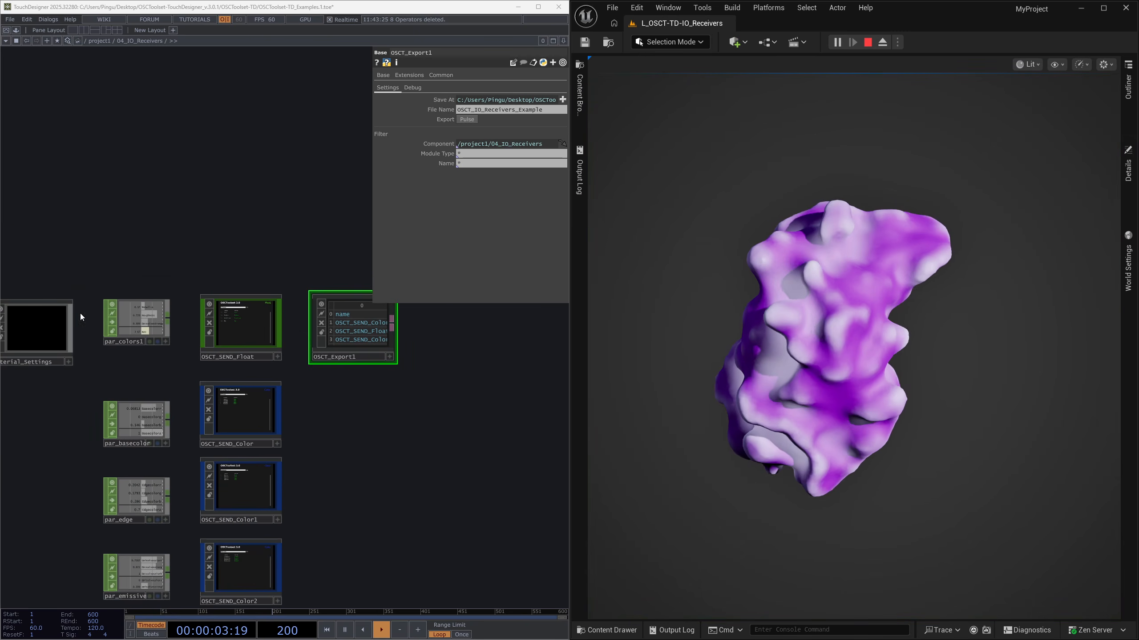
click(58, 318)
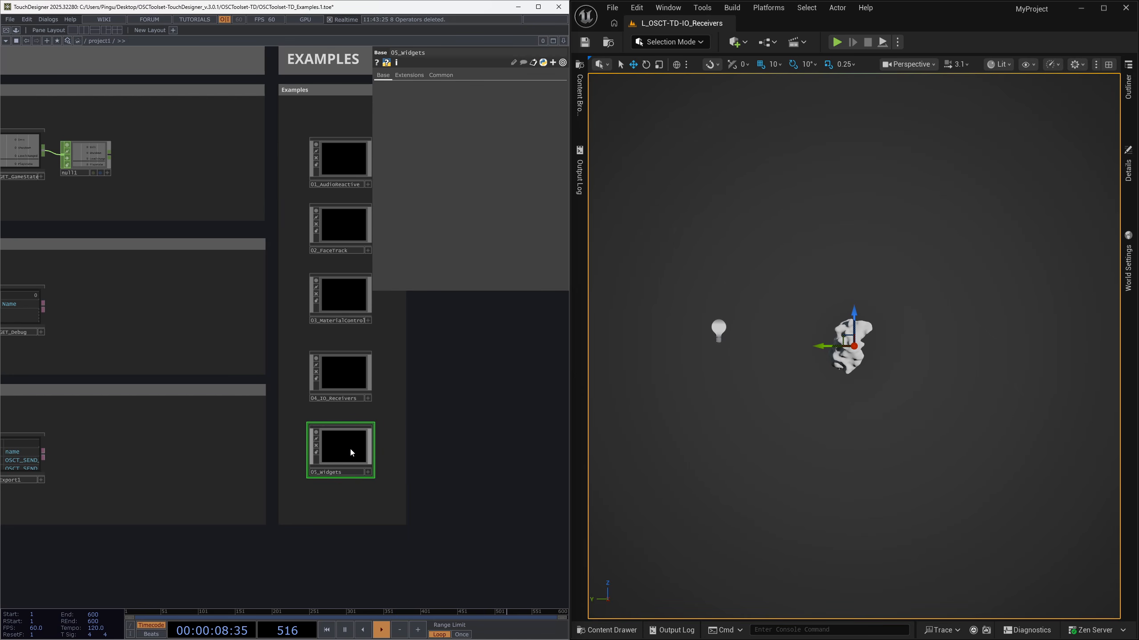
Step: Enter the 05_Widgets example in TouchDesigner and play its L_OSCT-Examples-TD-Widgets level in Unreal
key(i)
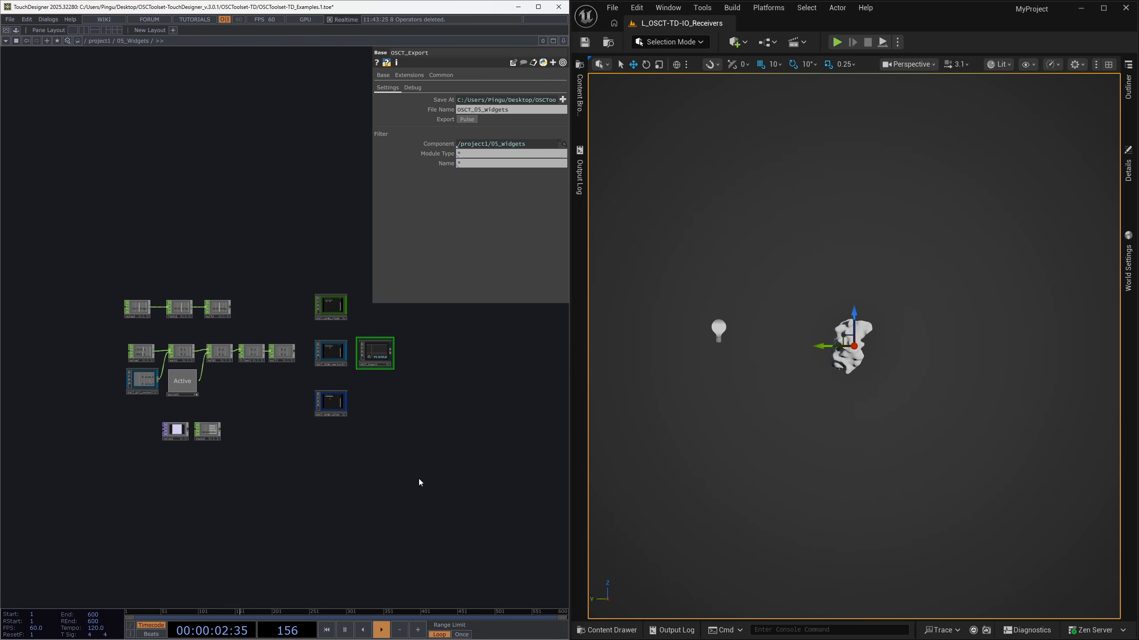
click(612, 634)
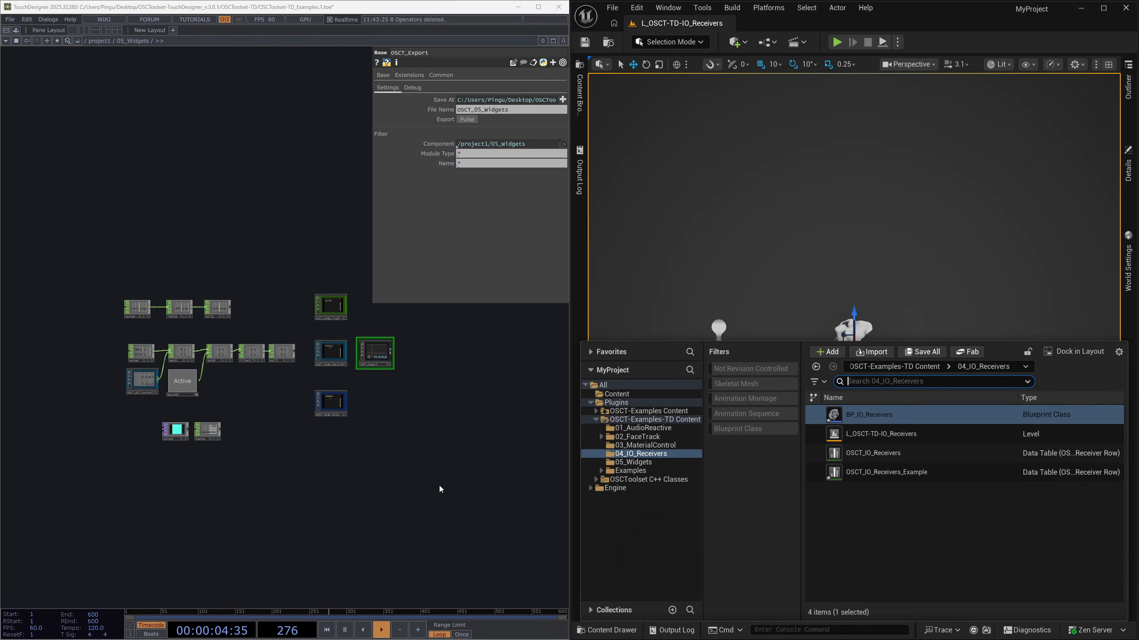
click(631, 463)
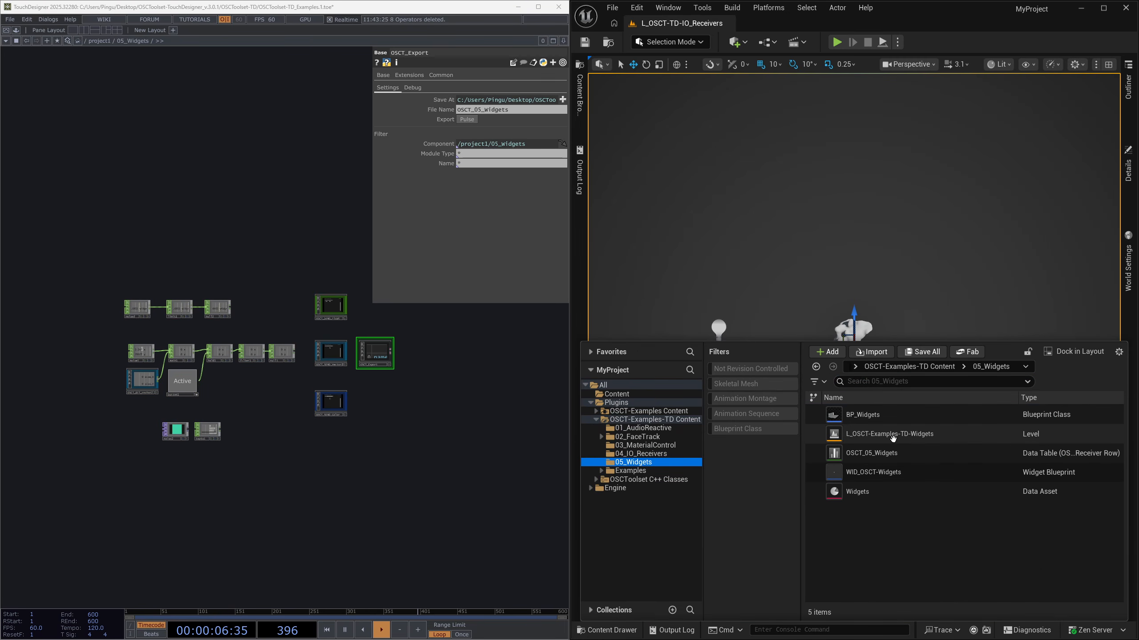
double_click(852, 434)
click(645, 424)
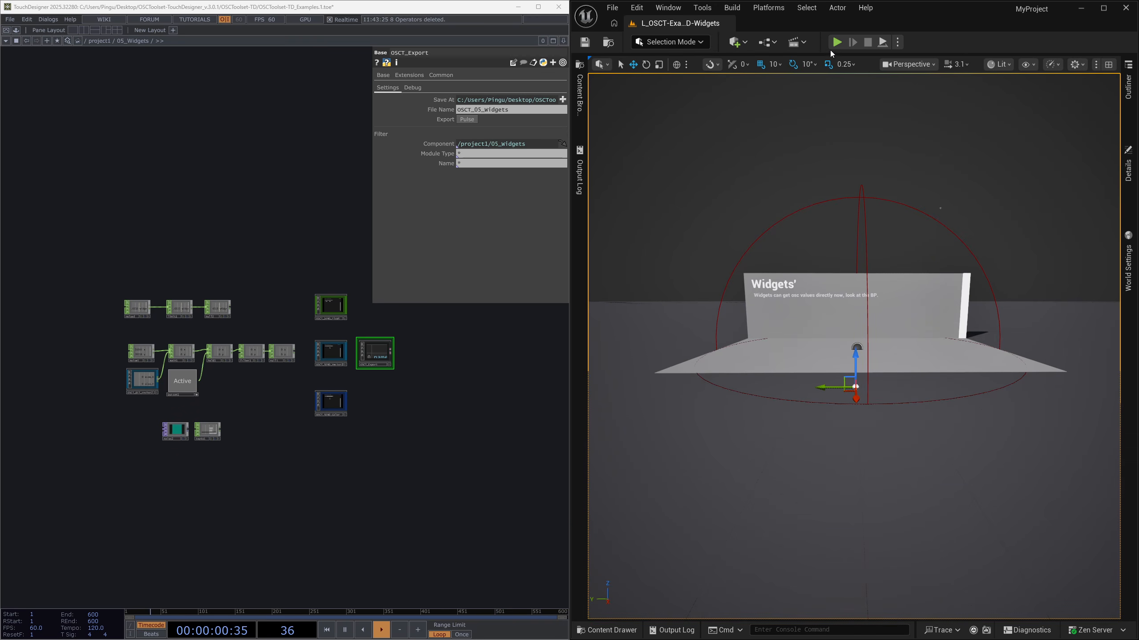
click(837, 43)
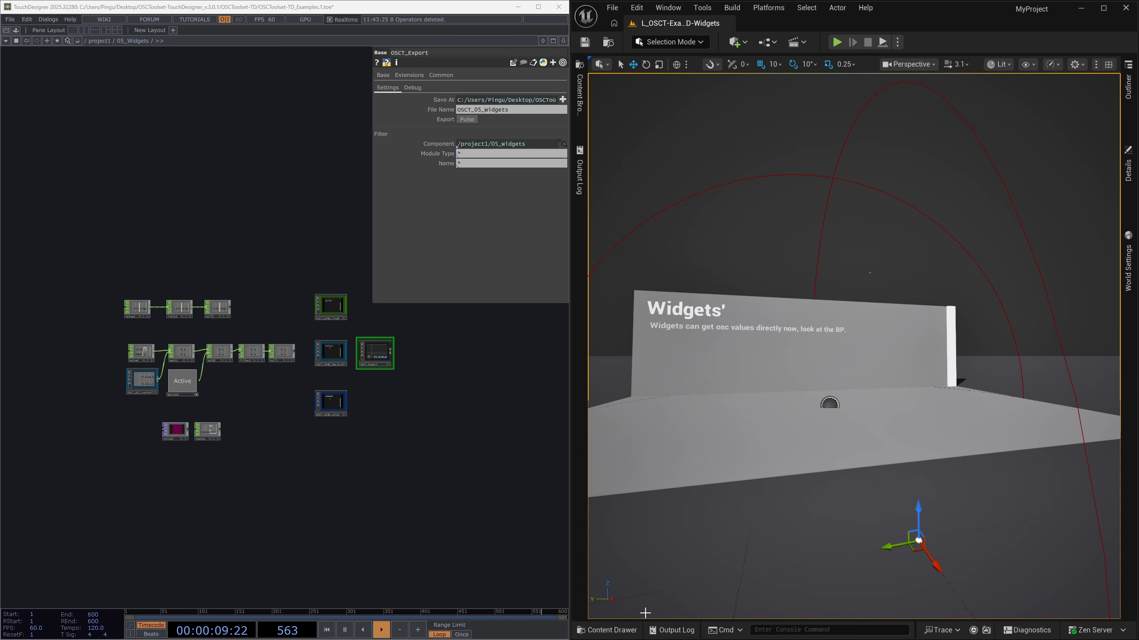
Step: Open the WID_OSCT-Widgets widget blueprint from the 05_Widgets folder and inspect the properties of the TEXT_DVD text
click(607, 630)
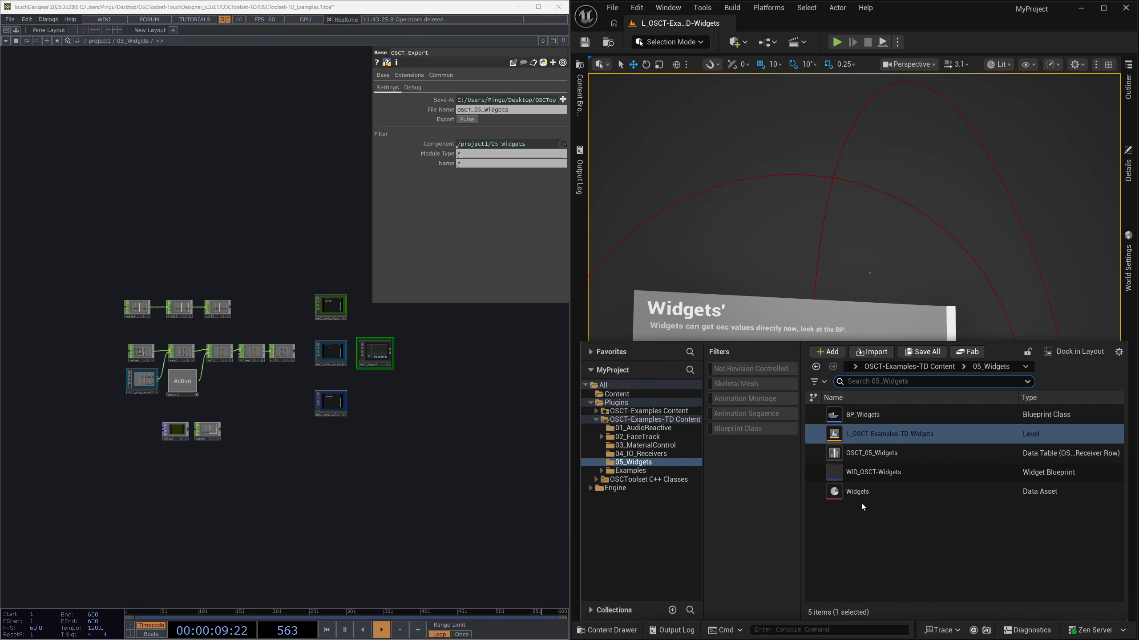
click(841, 536)
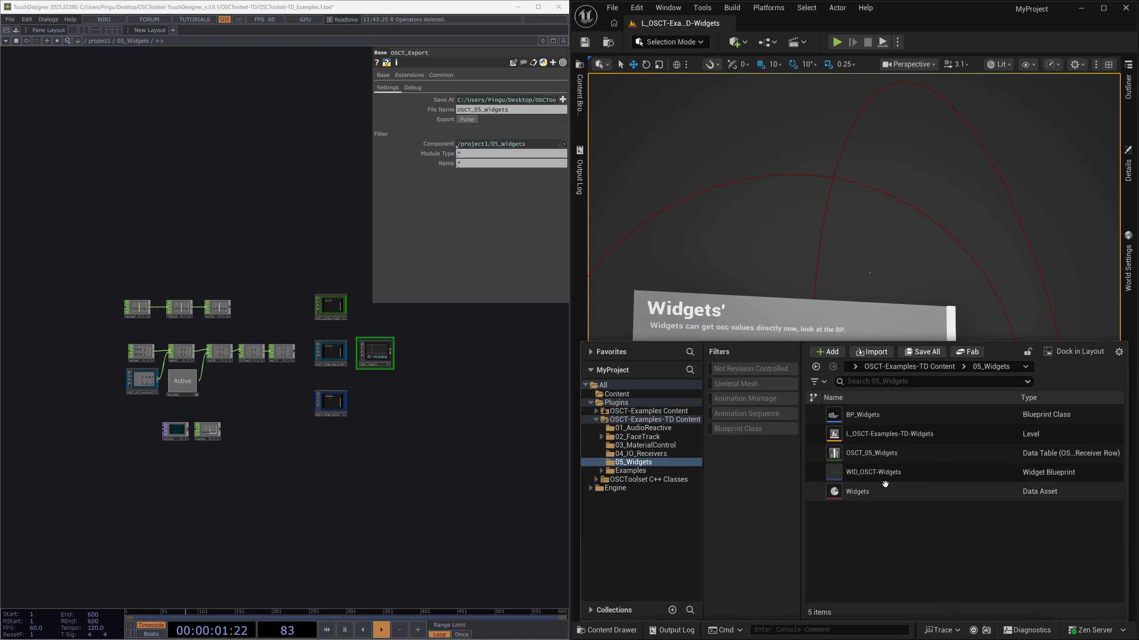
mouse_move(886, 478)
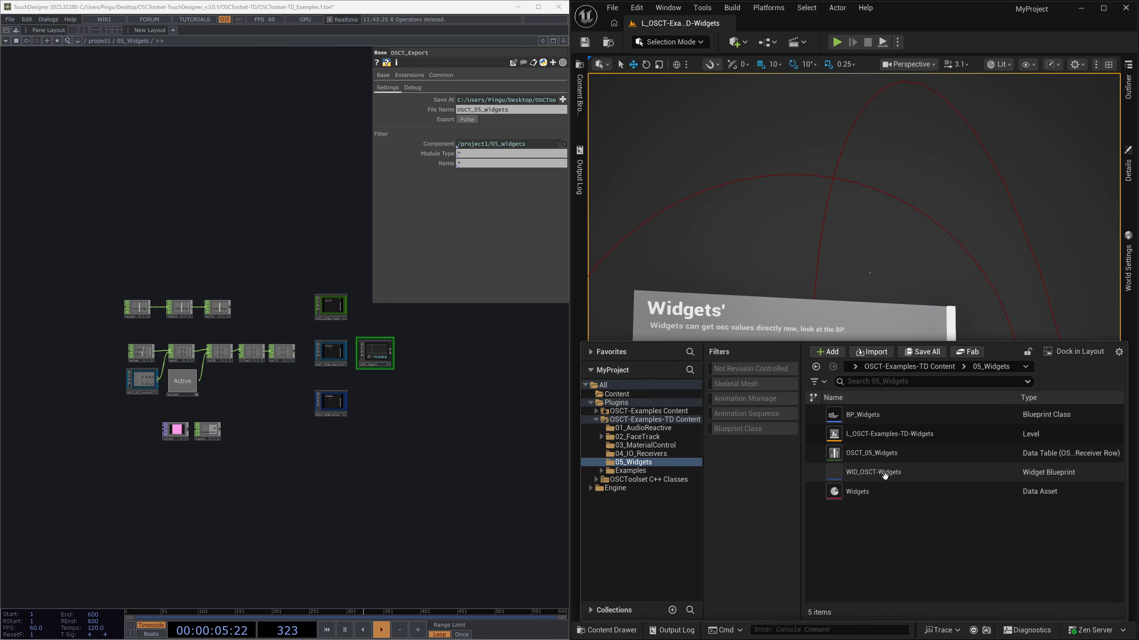
mouse_move(880, 415)
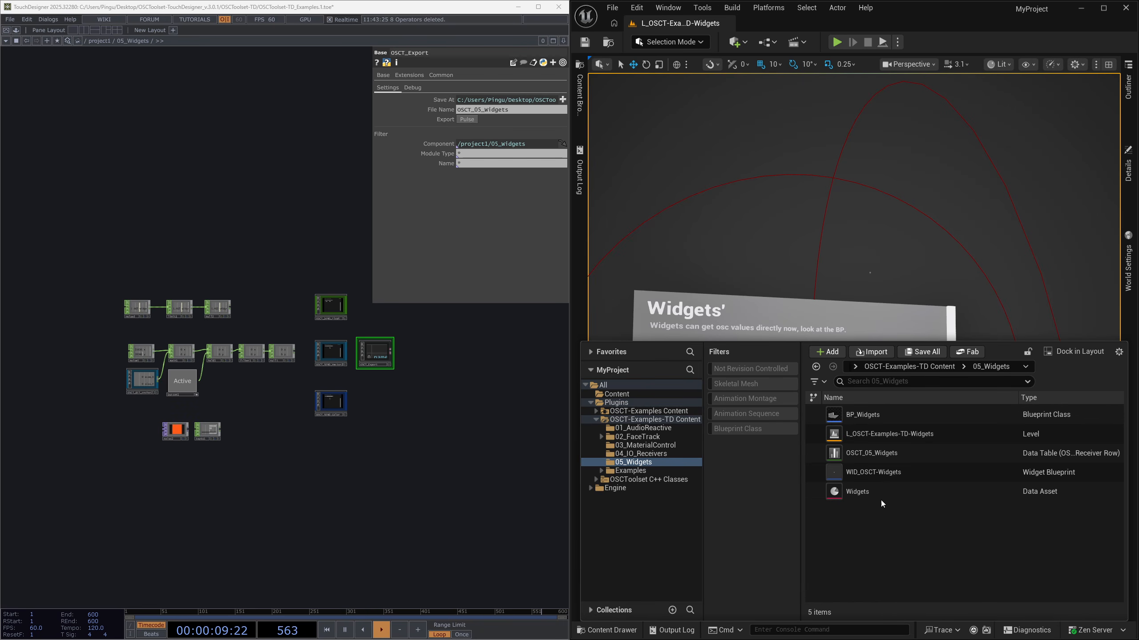
click(854, 473)
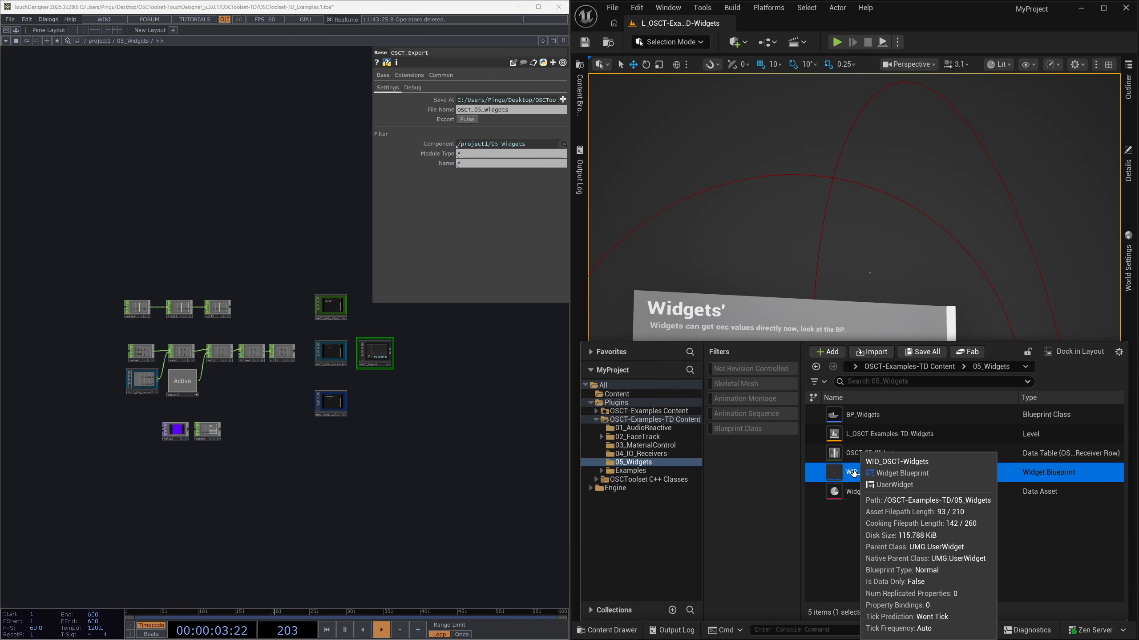
double_click(853, 473)
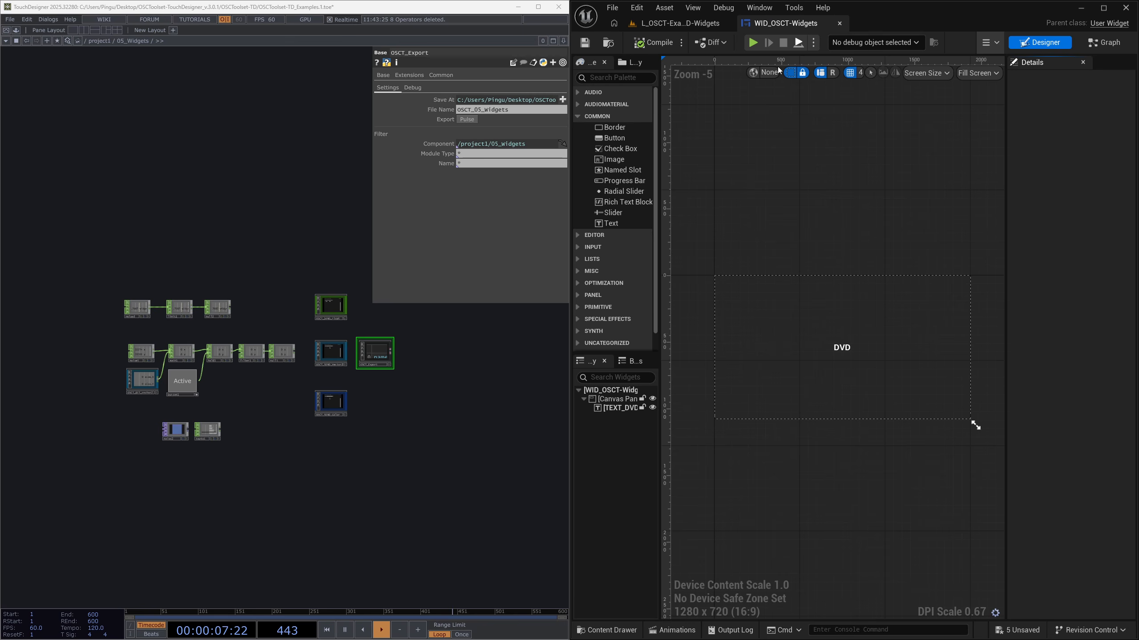
click(844, 351)
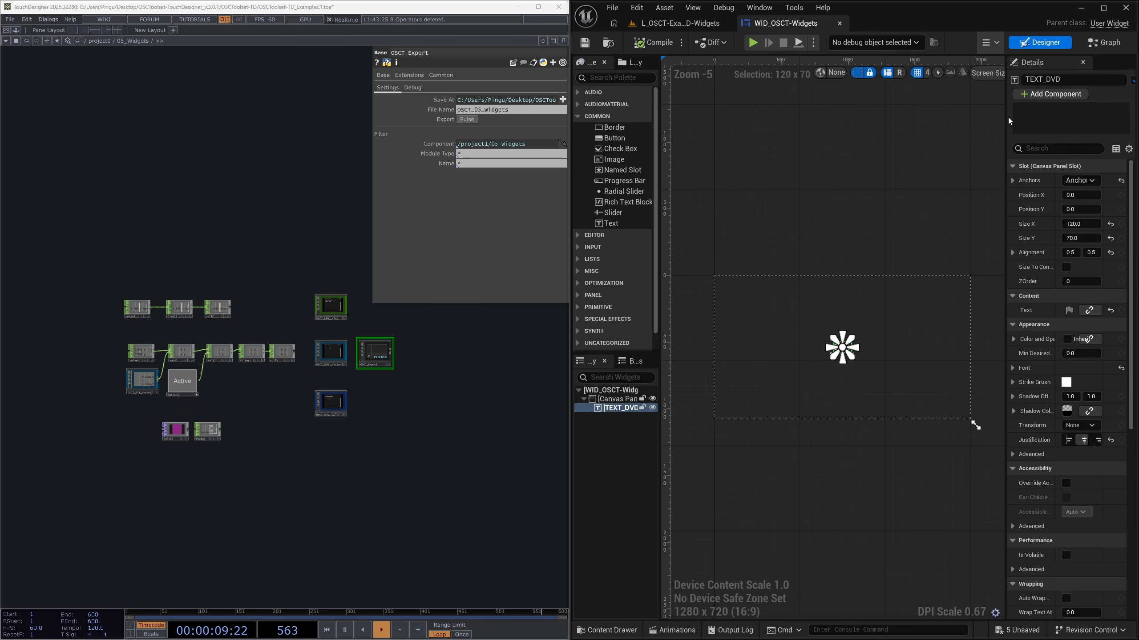
drag(1008, 120, 965, 120)
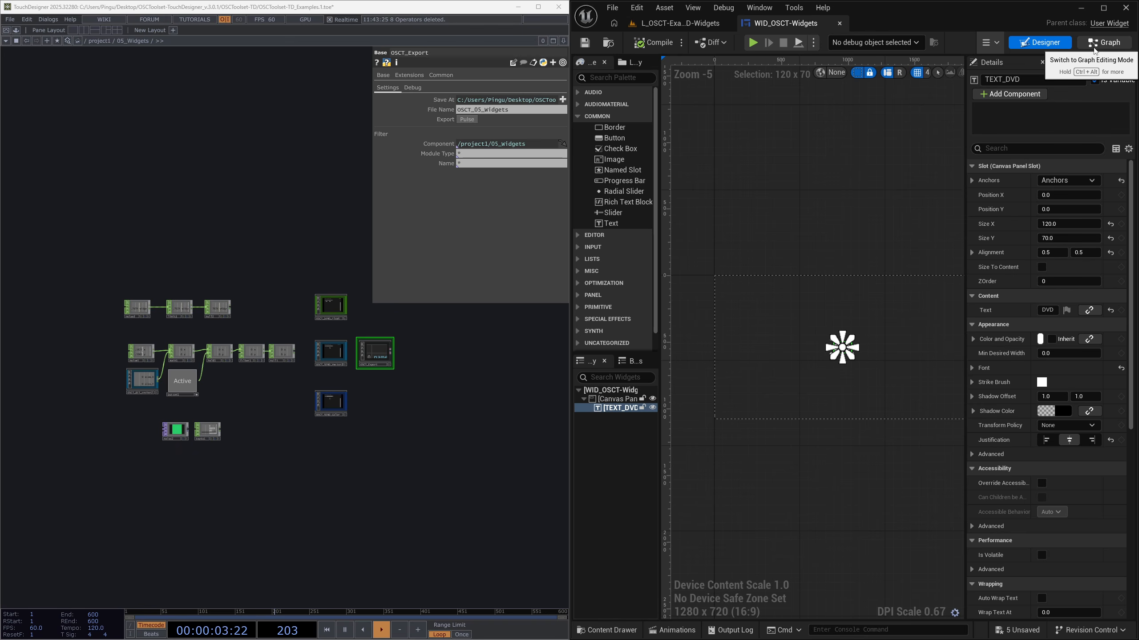
Step: Switch to the widget's event graph and examine the Add Receivers from Data Table, Get Viewport Size and Send Vector 2 nodes
click(1094, 43)
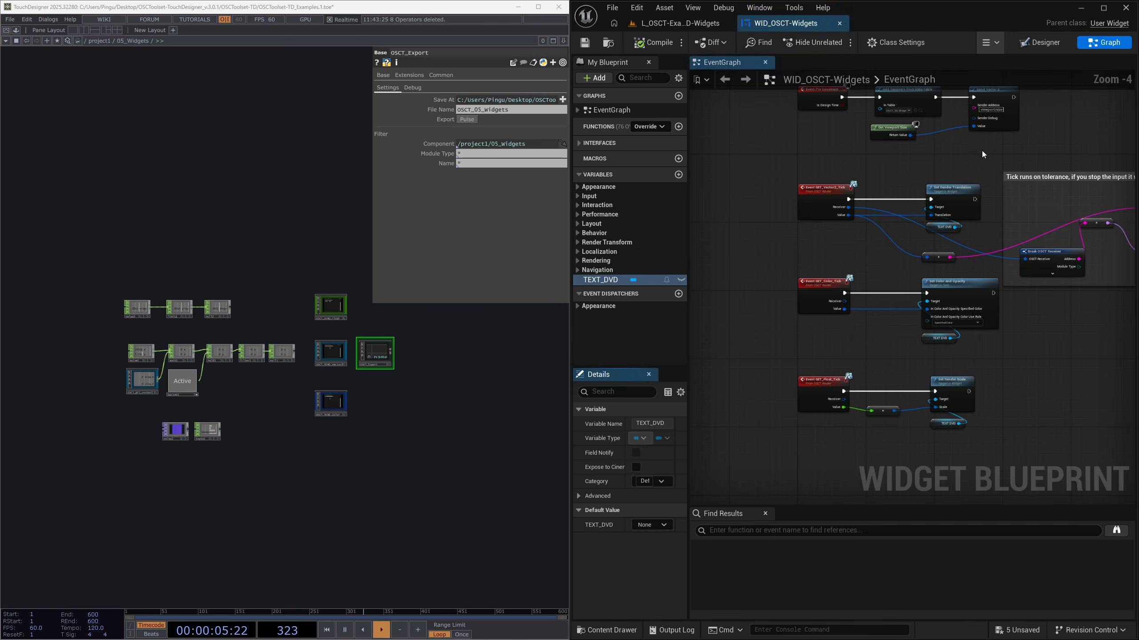
right_drag(977, 166, 886, 220)
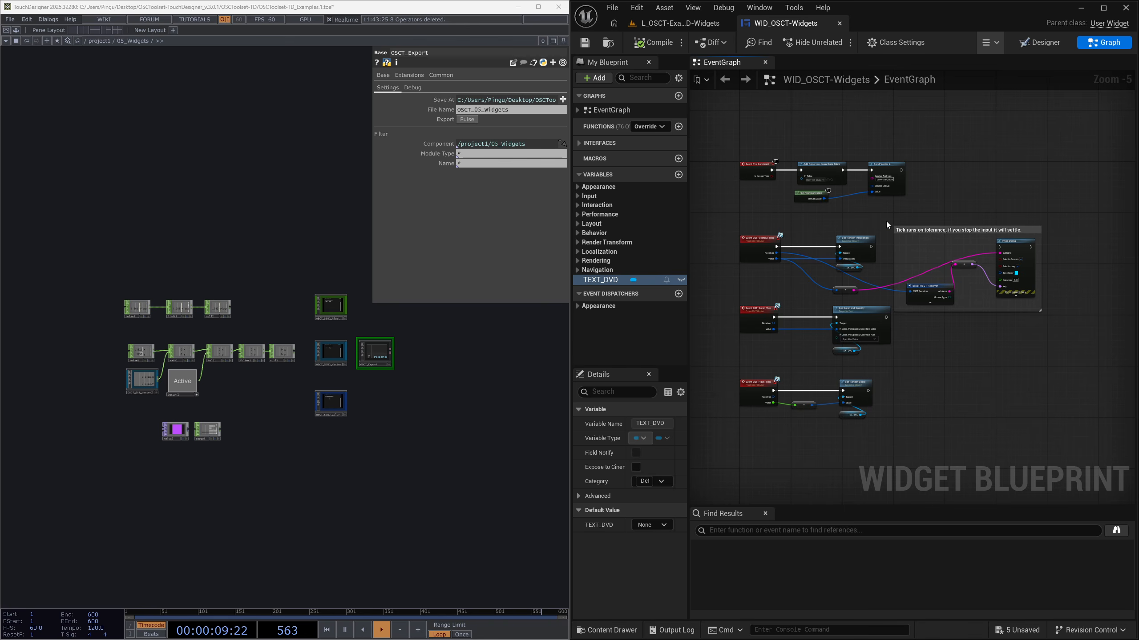
scroll(820, 177, up, 4)
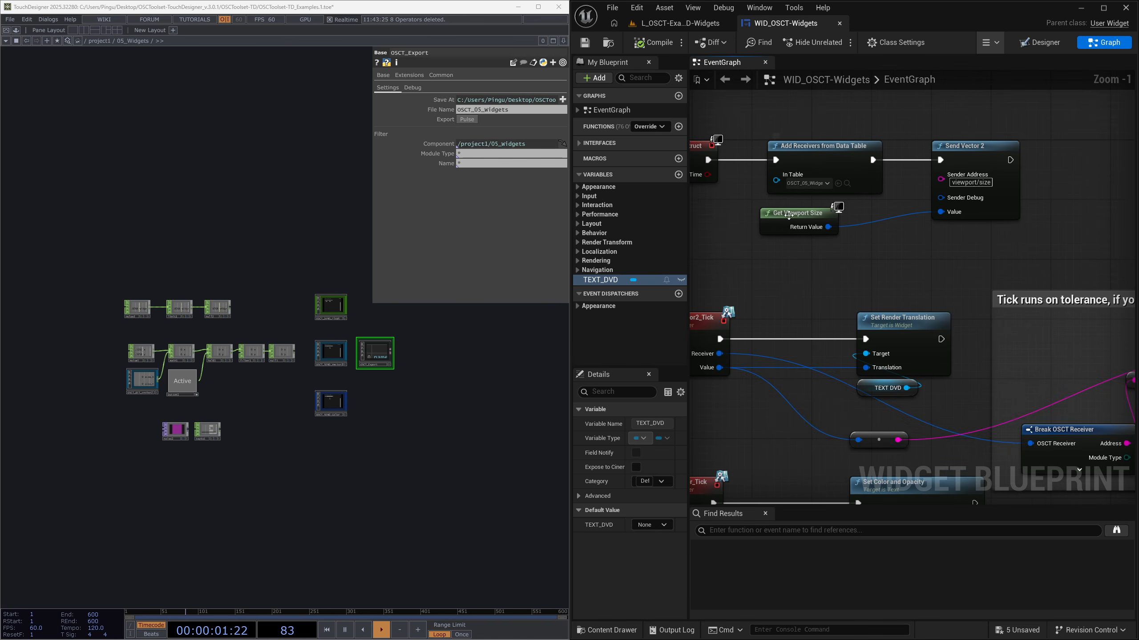
Step: Examine the OSCT_SEND components and the list of exported receivers in OSCT_Export in the 05_Widgets network
drag(789, 215, 801, 223)
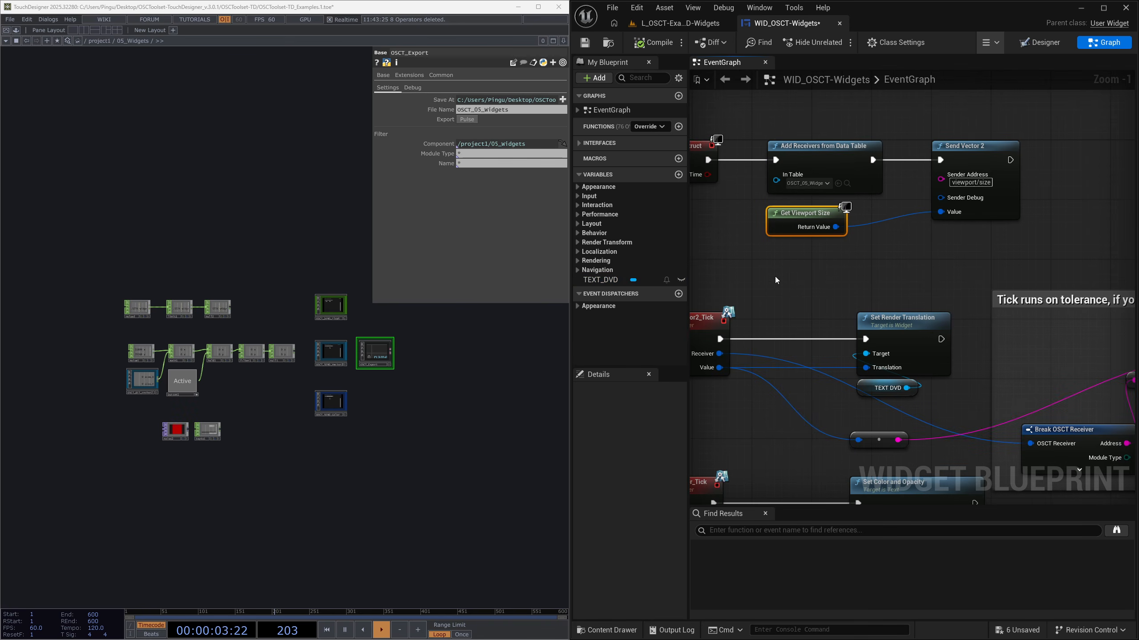
scroll(381, 354, up, 10)
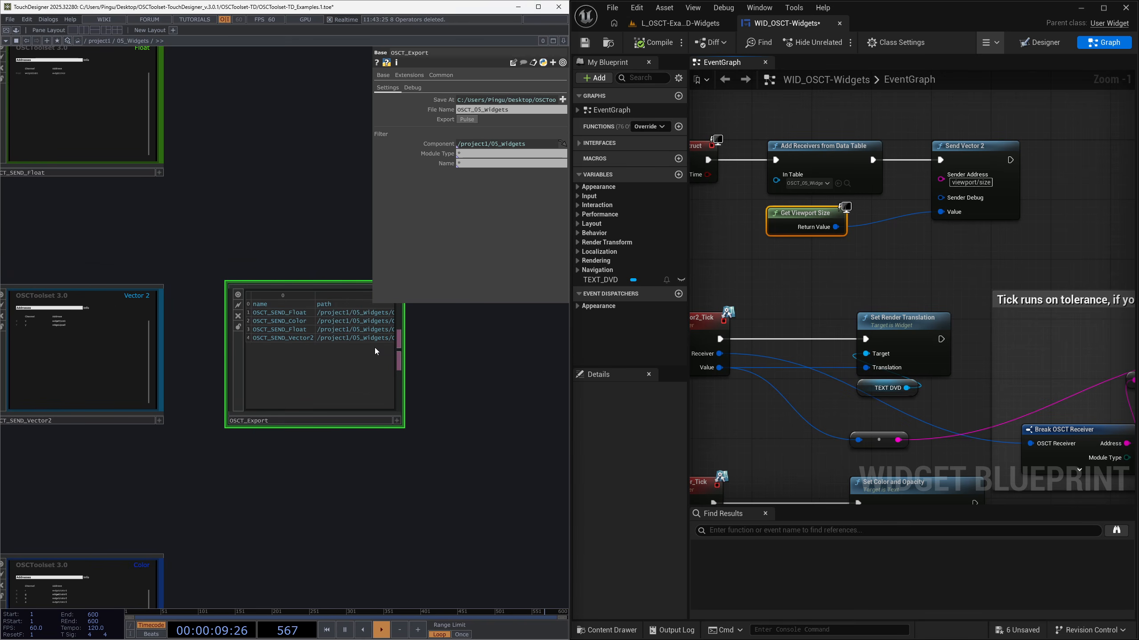
scroll(269, 251, down, 5)
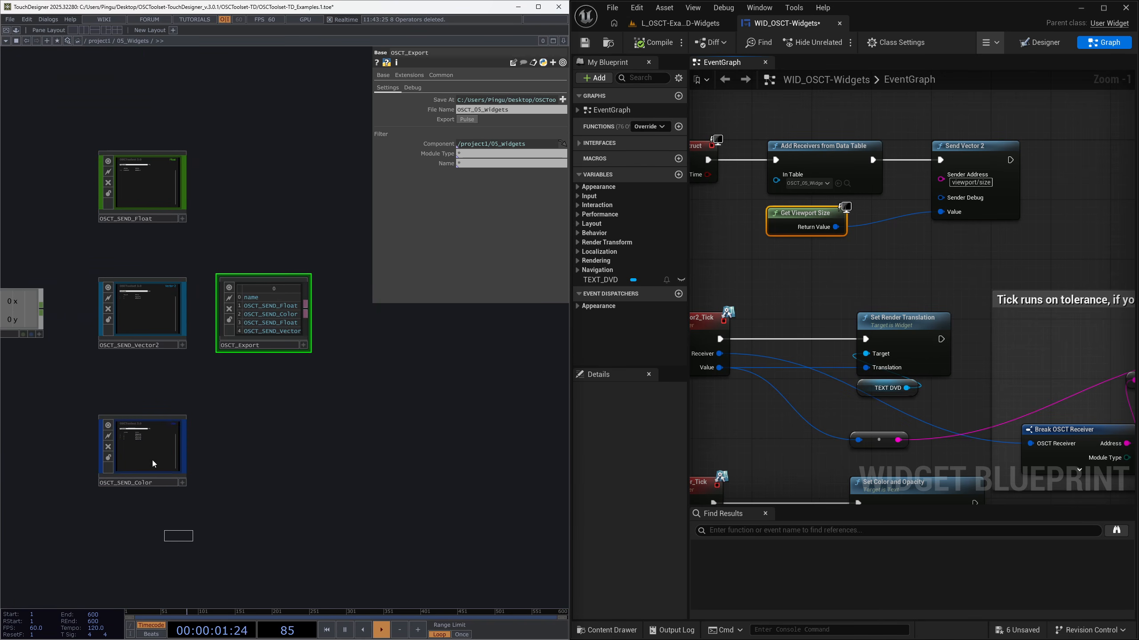
click(142, 316)
scroll(282, 327, up, 4)
click(281, 327)
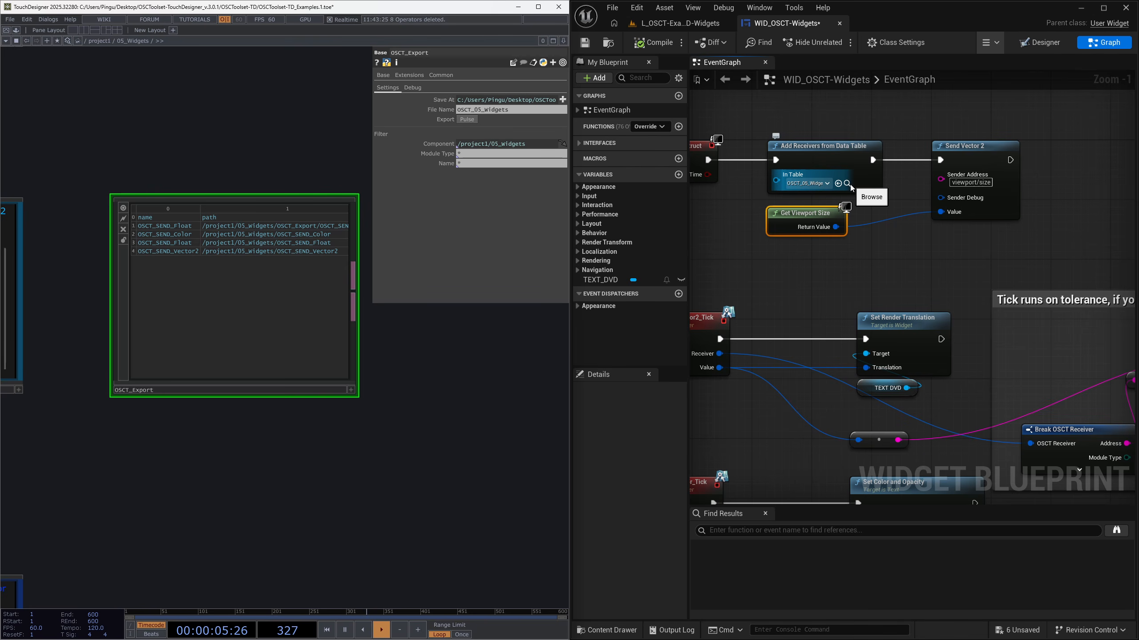
Step: Examine the Event GET_Vector2_Tick chain in the widget graph and select its Set Render Translation and TEXT DVD nodes
scroll(845, 244, down, 3)
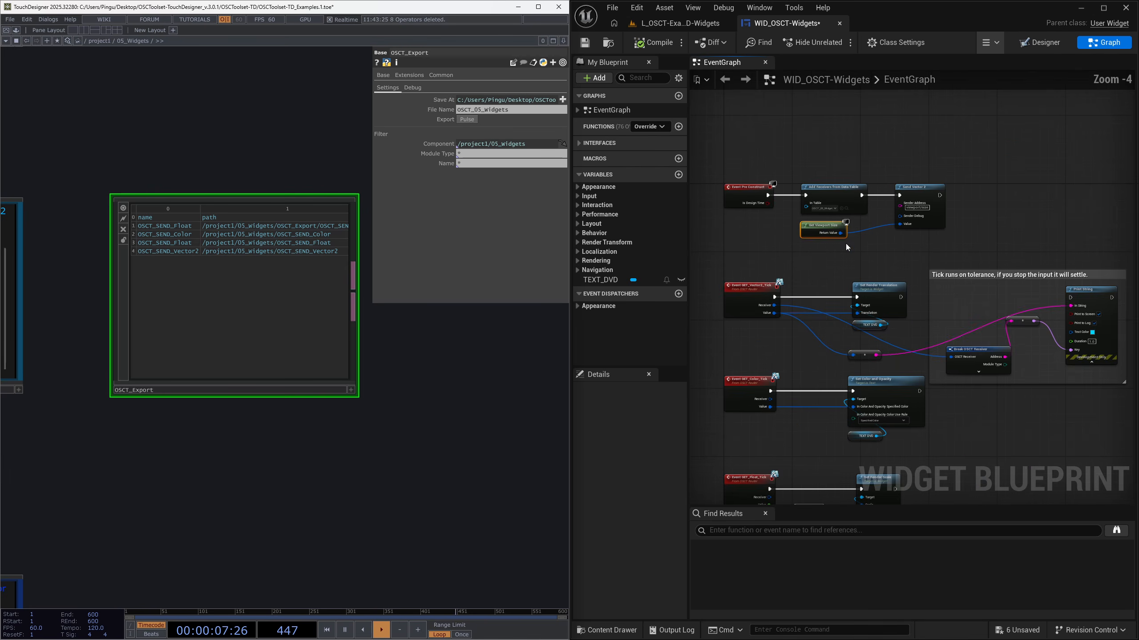
right_drag(845, 244, 843, 135)
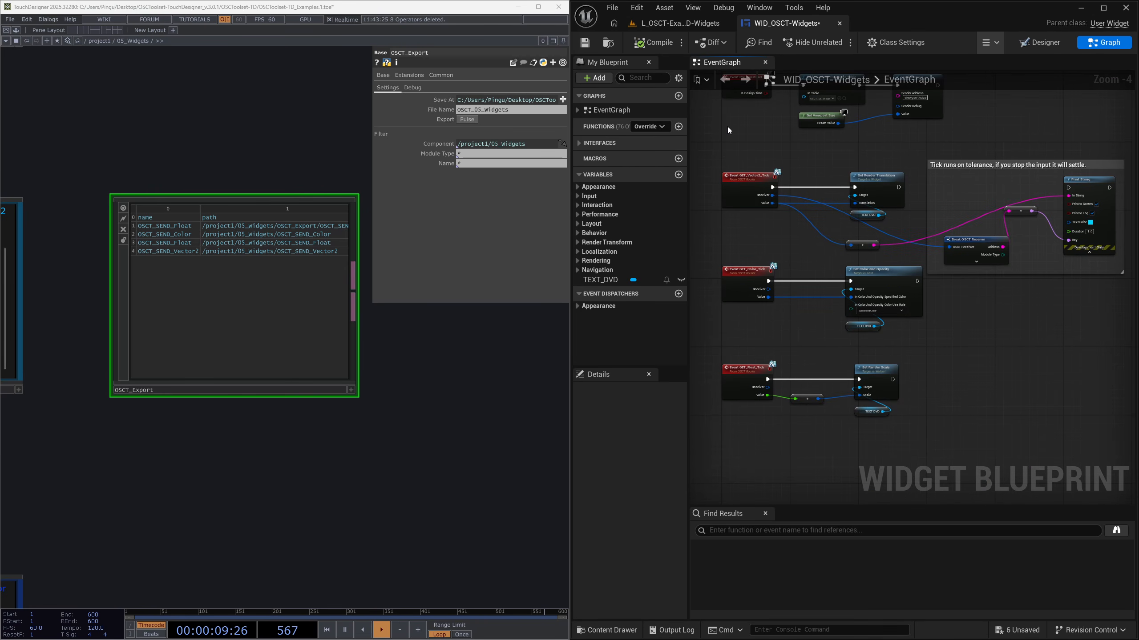
scroll(715, 159, up, 4)
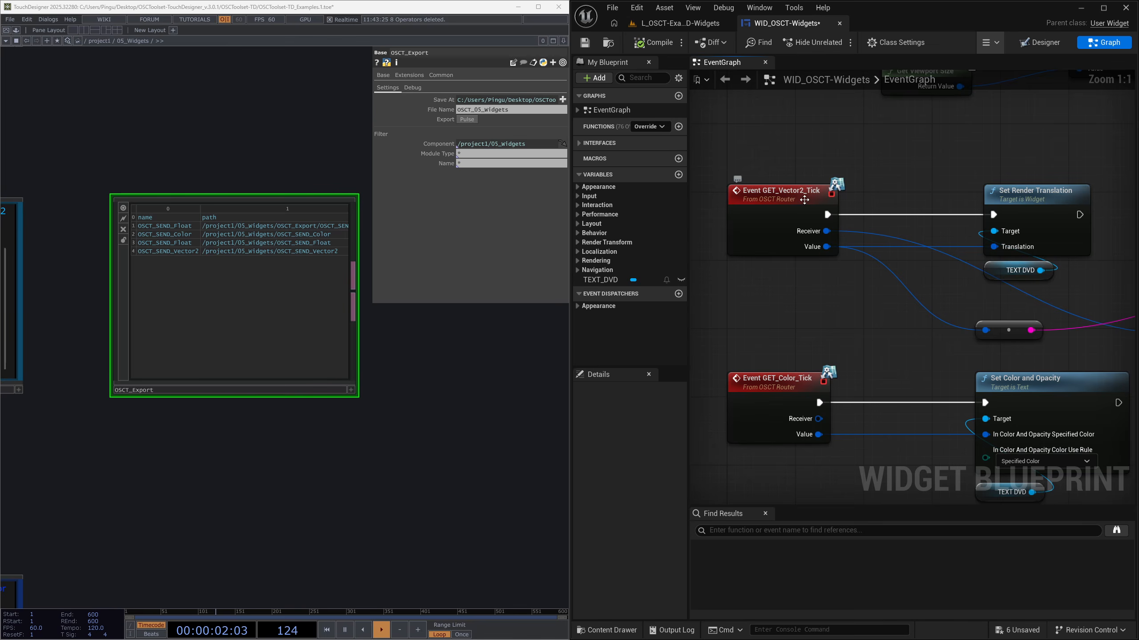
right_drag(1005, 209, 849, 195)
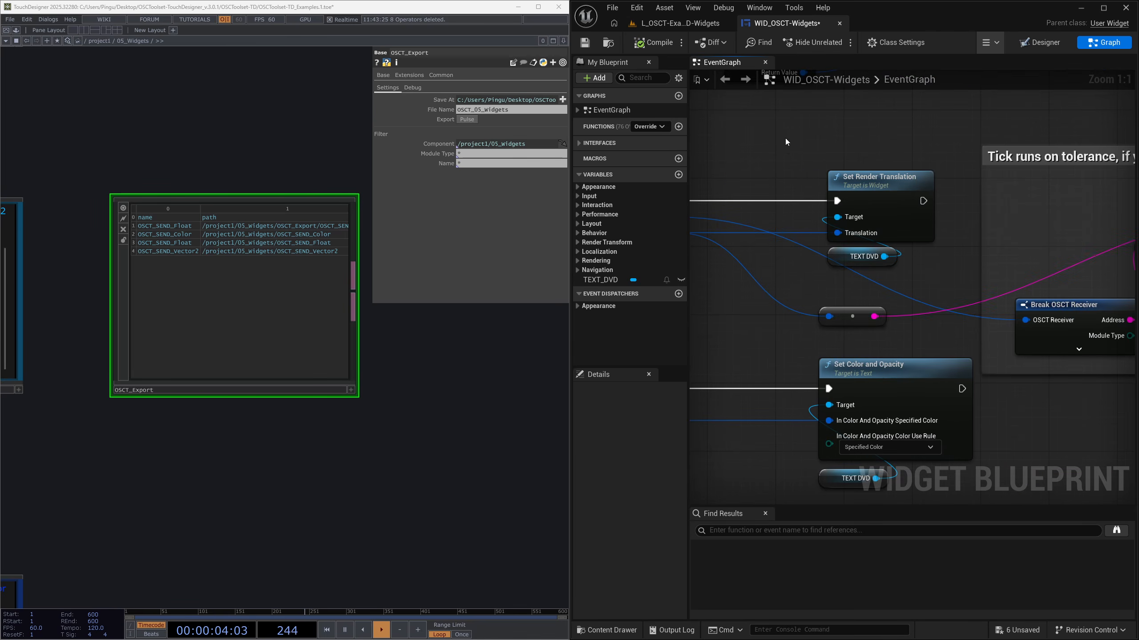
drag(820, 139, 931, 272)
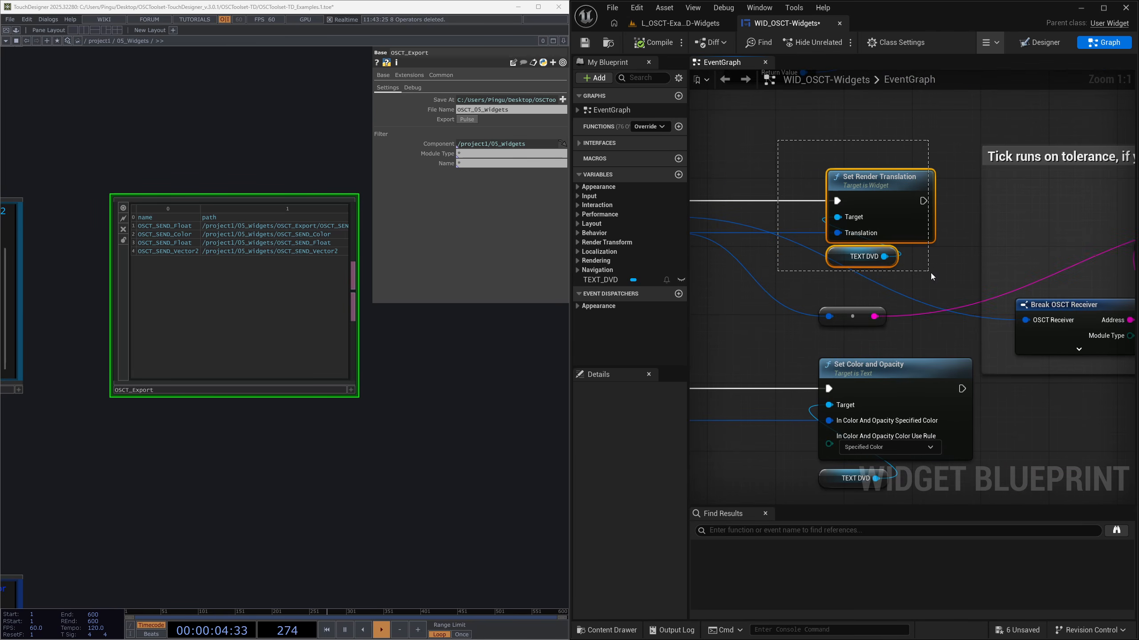
Step: Play the L_OSCT-Examples-TD-Widgets level in Unreal and return to the 05_Widgets network in TouchDesigner
click(663, 23)
click(835, 45)
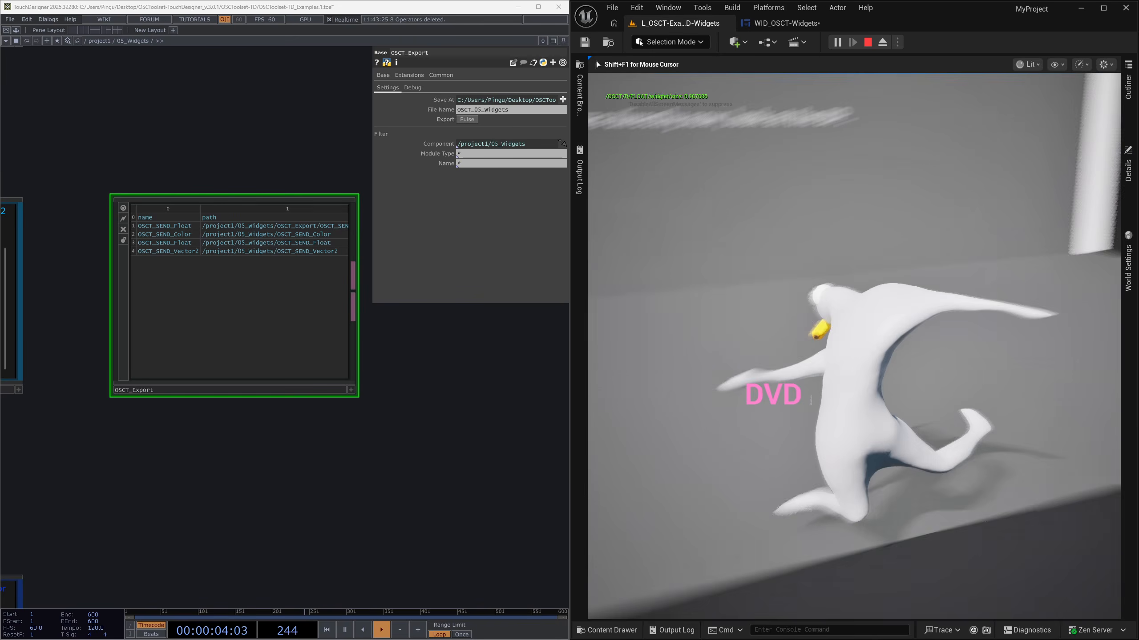
key(alt+Tab)
scroll(373, 336, down, 5)
drag(317, 411, 451, 396)
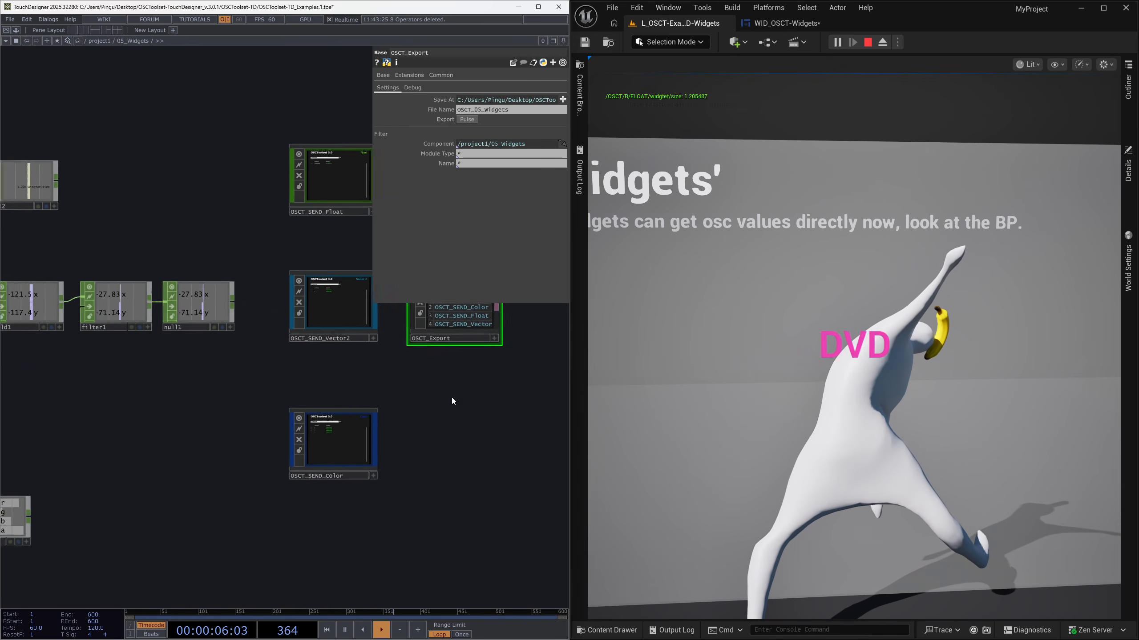
Step: Set the Amplitude of the noise1 operator to 0 and then to 0.5
drag(132, 400, 321, 383)
drag(220, 393, 306, 370)
click(228, 268)
drag(491, 165, 484, 166)
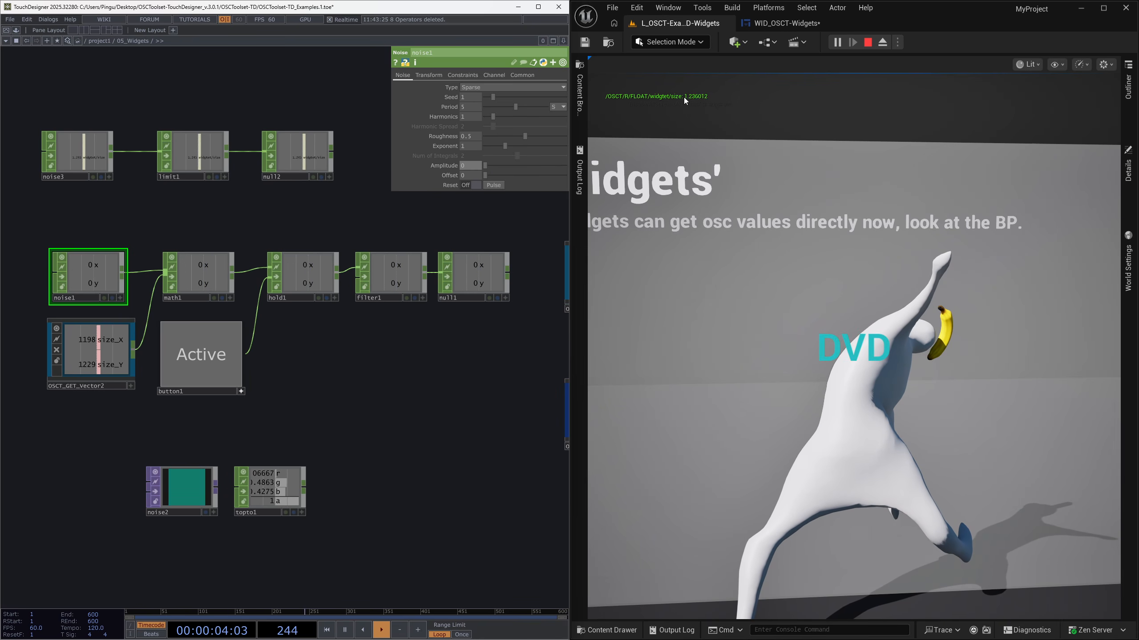
mouse_move(489, 166)
mouse_down()
mouse_move(507, 164)
mouse_move(474, 166)
mouse_up()
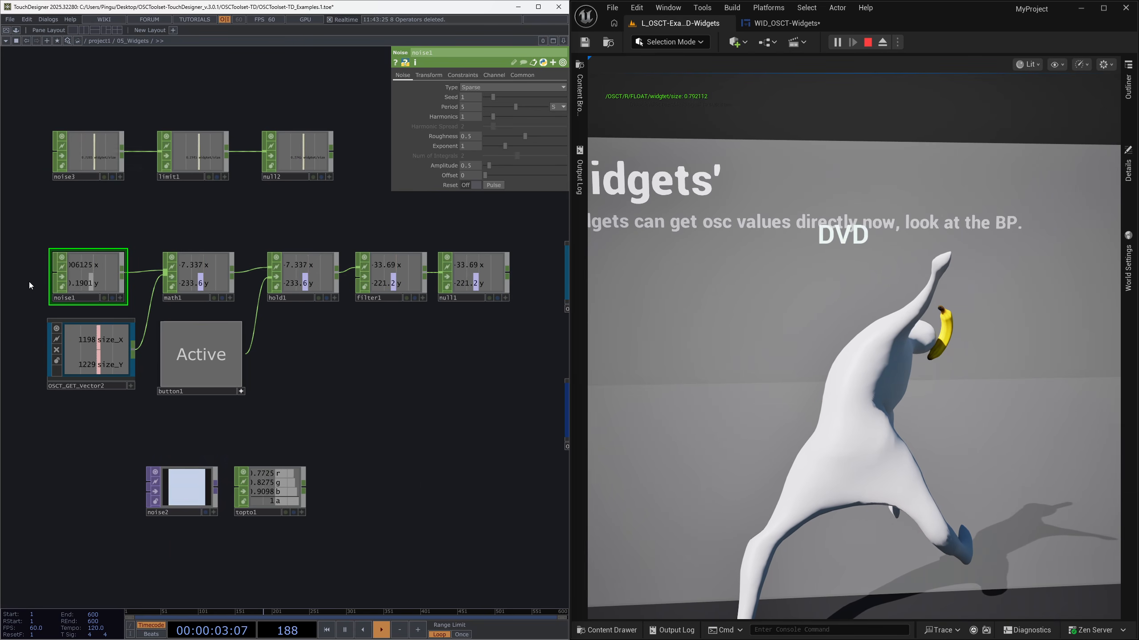
Step: Inspect the address and vector name settings of the OSCT_GET_Vector2 component, and stop the level in Unreal
scroll(29, 281, up, 3)
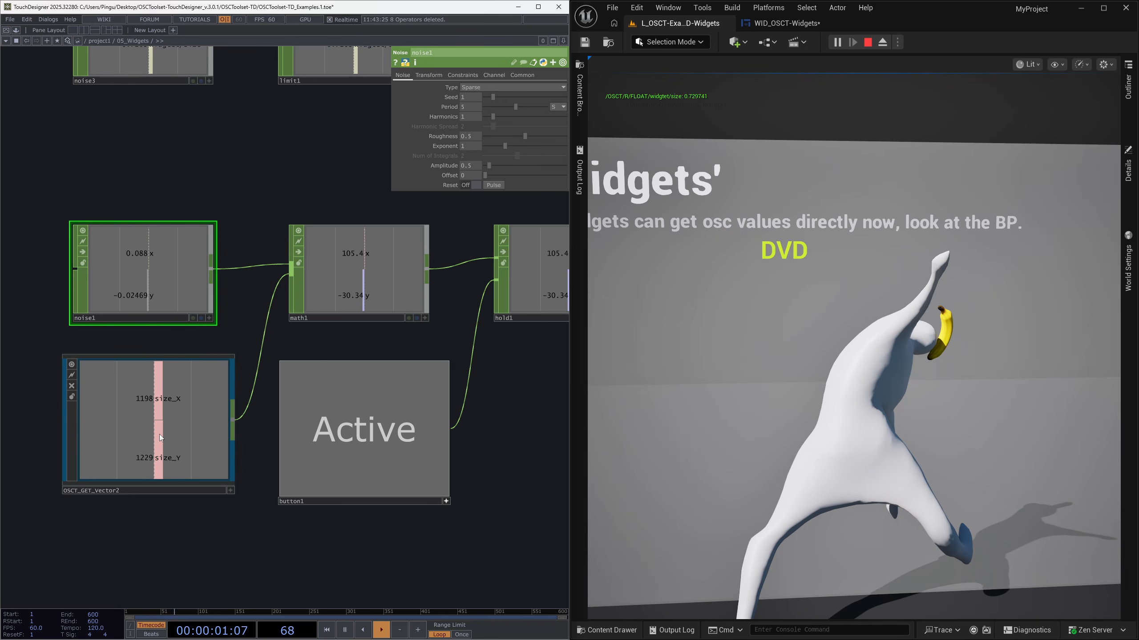
click(144, 430)
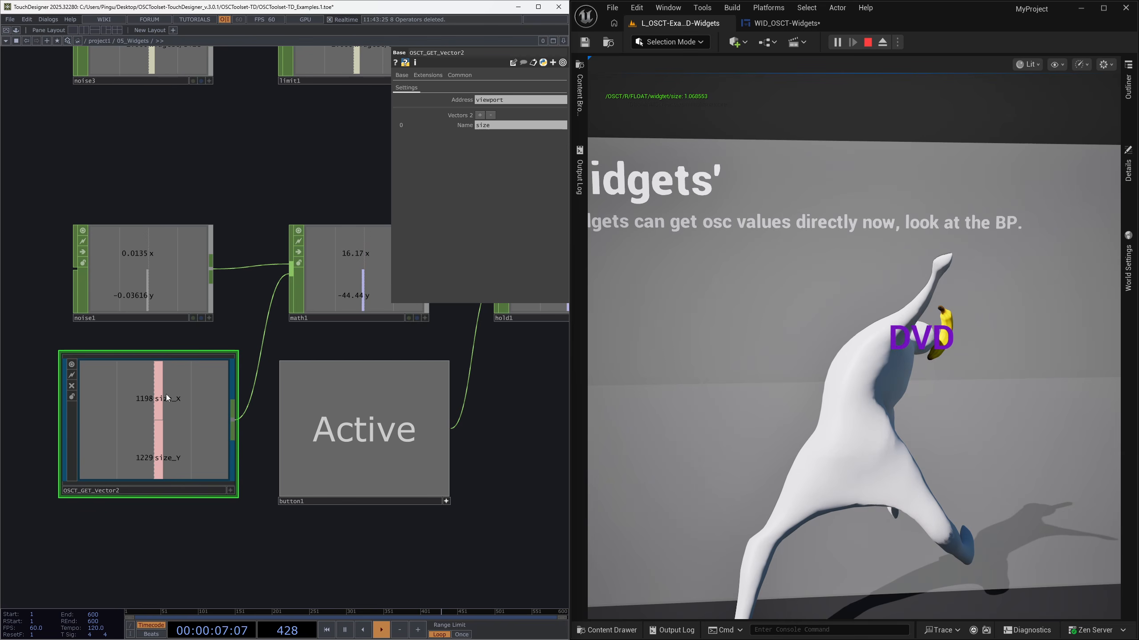
click(867, 41)
Step: Return to the WID_OSCT-Widgets graph and examine the Event Pre Construct, Send Vector 2 and Get Viewport Size nodes
click(784, 23)
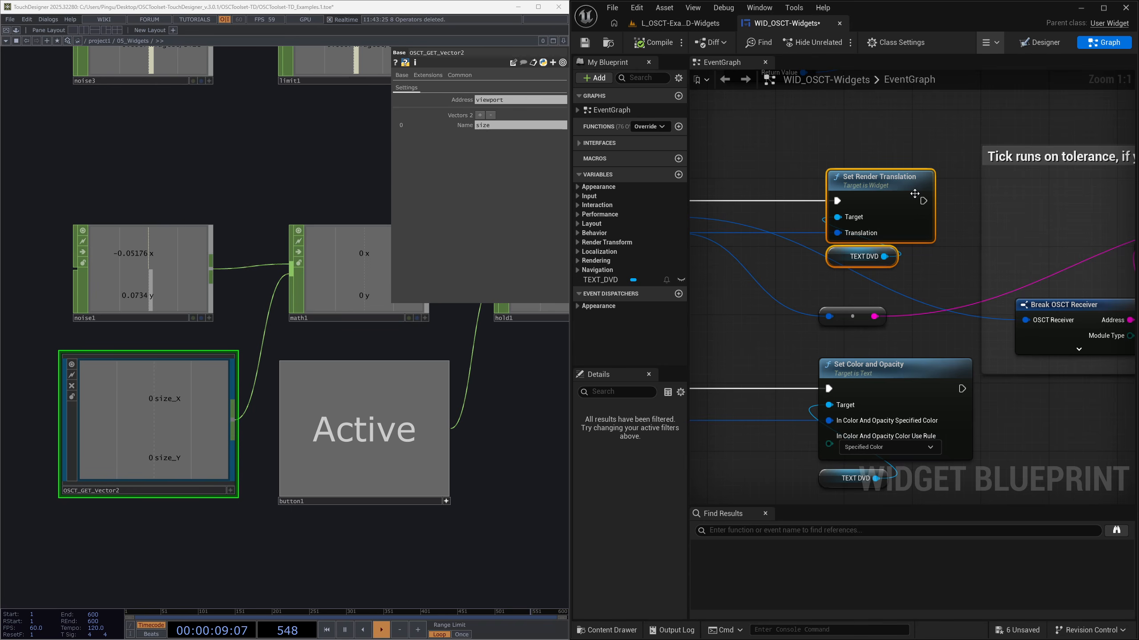
scroll(837, 157, down, 2)
right_drag(854, 143, 849, 285)
scroll(707, 221, up, 3)
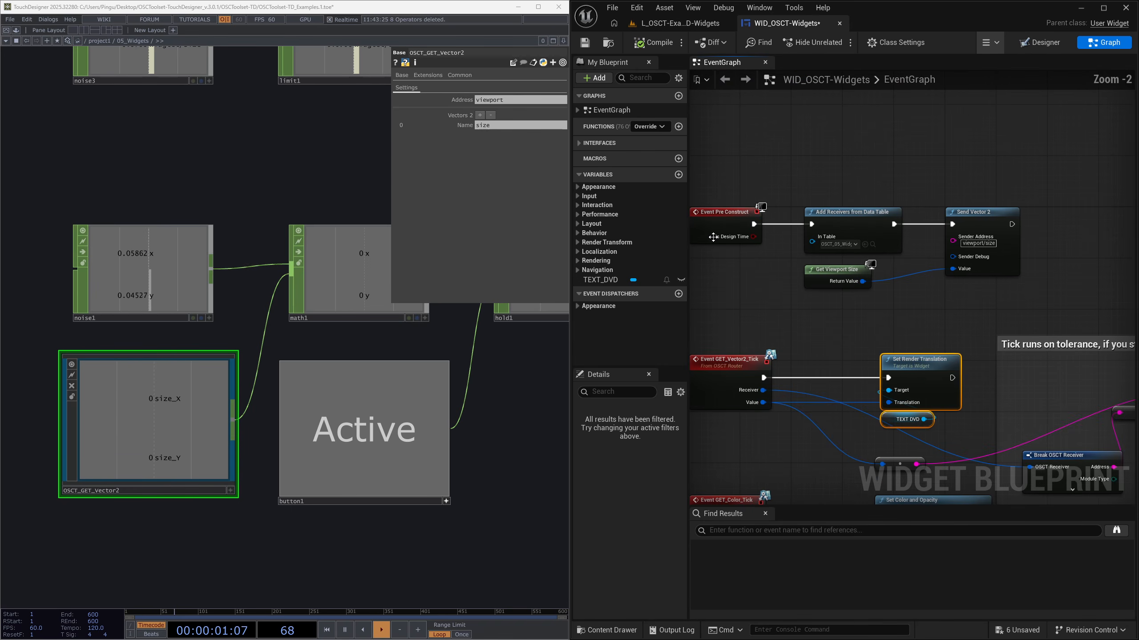
drag(720, 323, 753, 192)
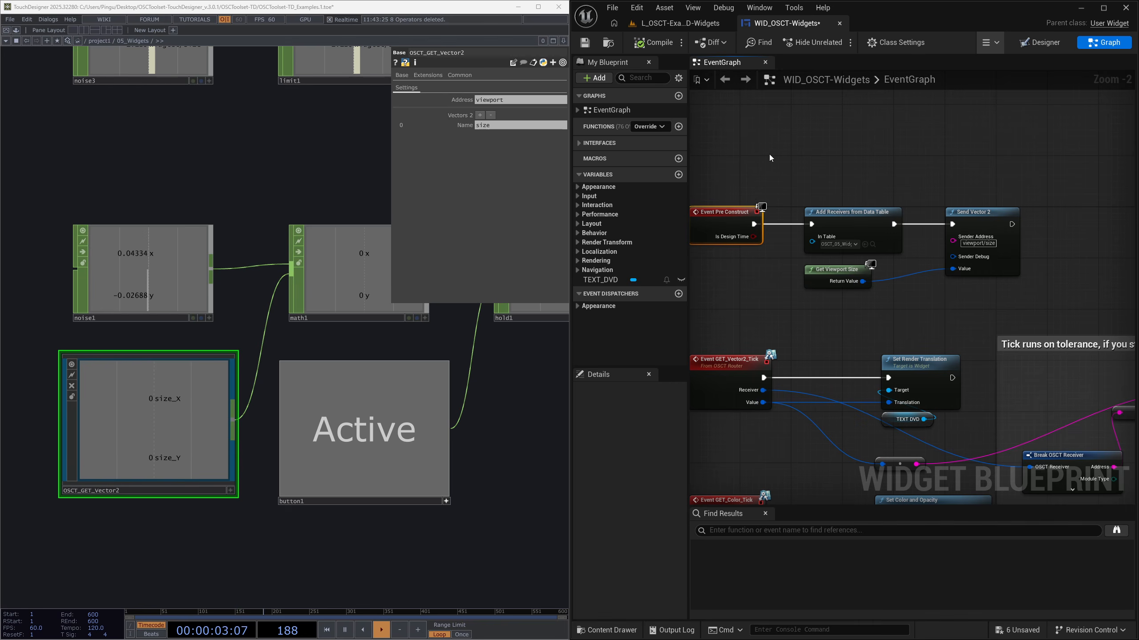
right_drag(988, 290, 893, 291)
click(881, 275)
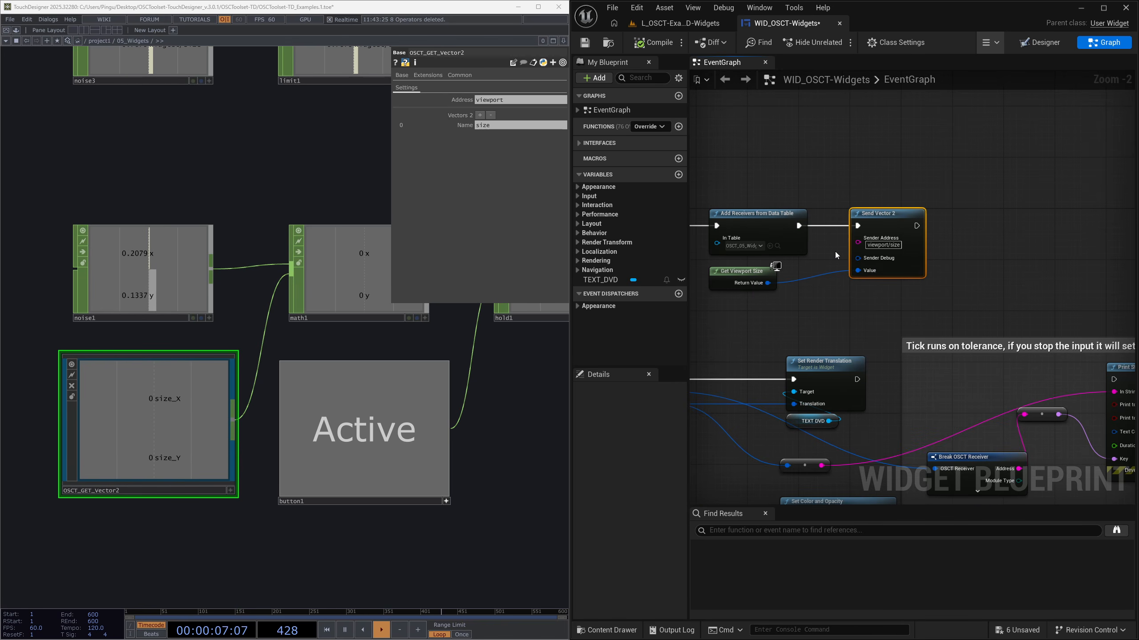
click(732, 279)
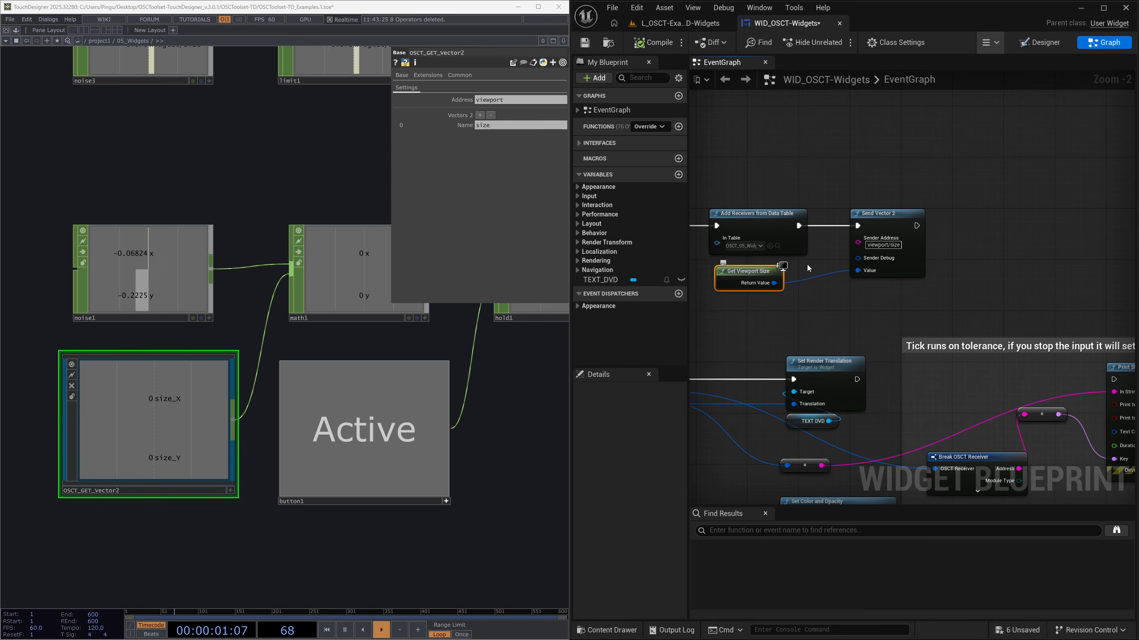
Step: Play the widgets level to watch the viewport size arrive in OSCT_GET_Vector2, stop it, and return to the widget graph
click(678, 23)
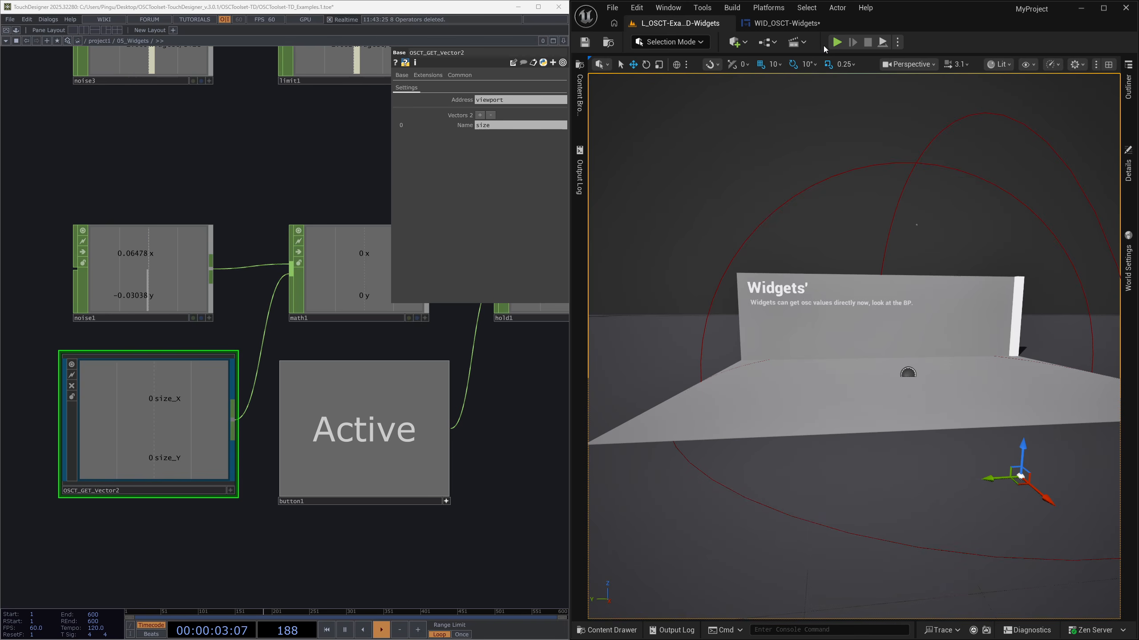
key(alt+p)
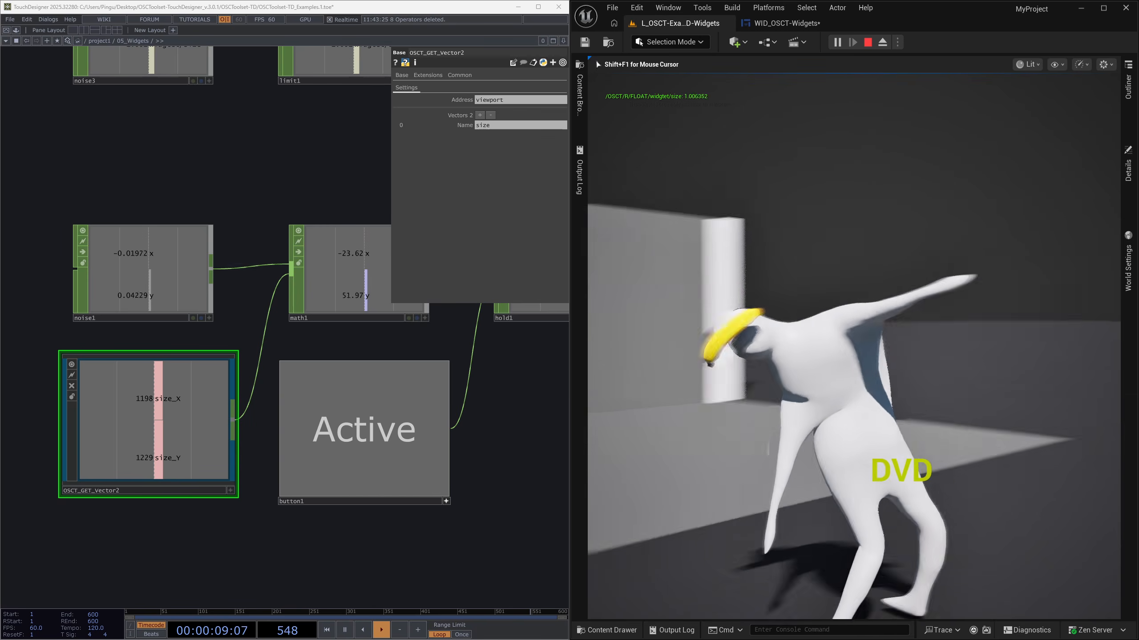
key(Escape)
click(787, 23)
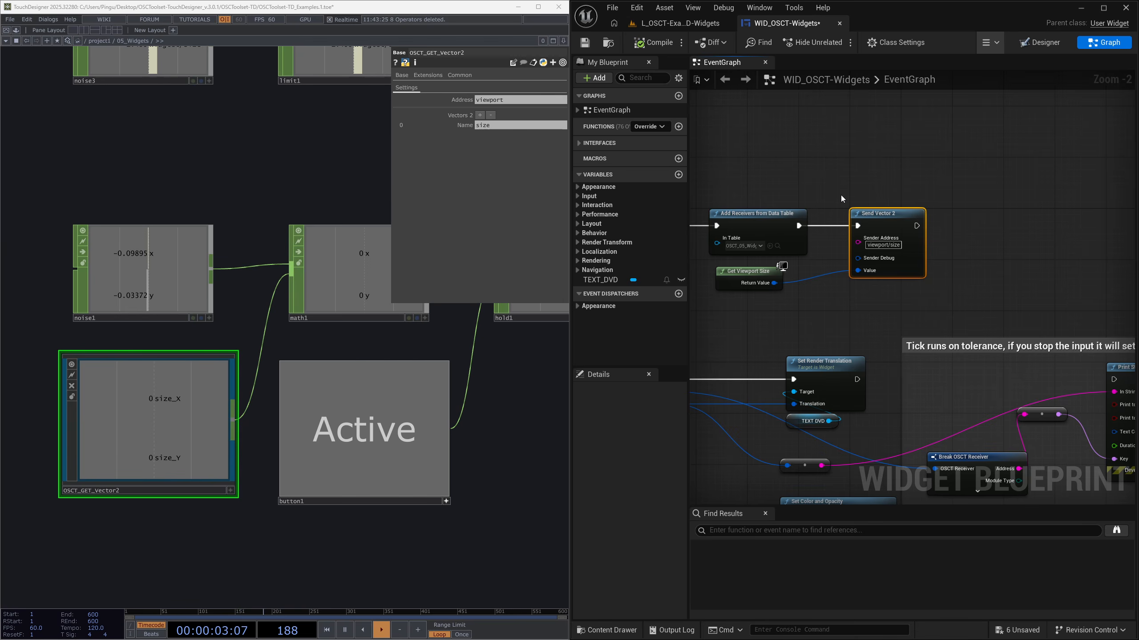
scroll(840, 196, up, 2)
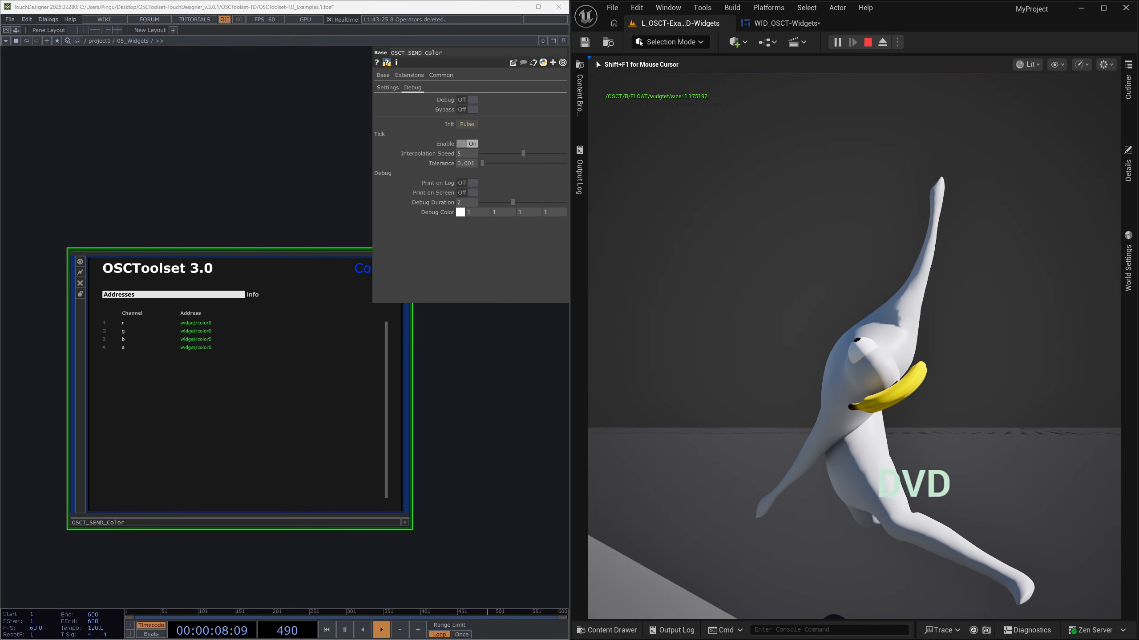
Step: Inspect the Settings and Debug parameters of OSCT_SEND_Vector2 in TouchDesigner and the Tick options of OSCT_SEND_Color
key(alt+Tab)
scroll(502, 351, down, 5)
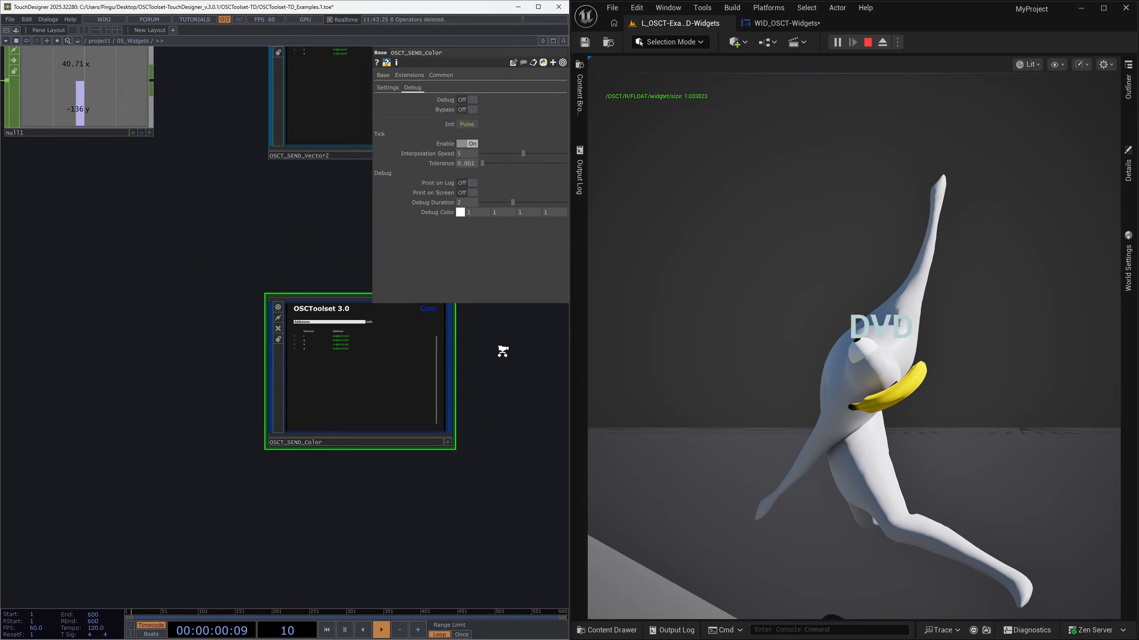
drag(500, 353, 233, 425)
click(144, 260)
click(387, 87)
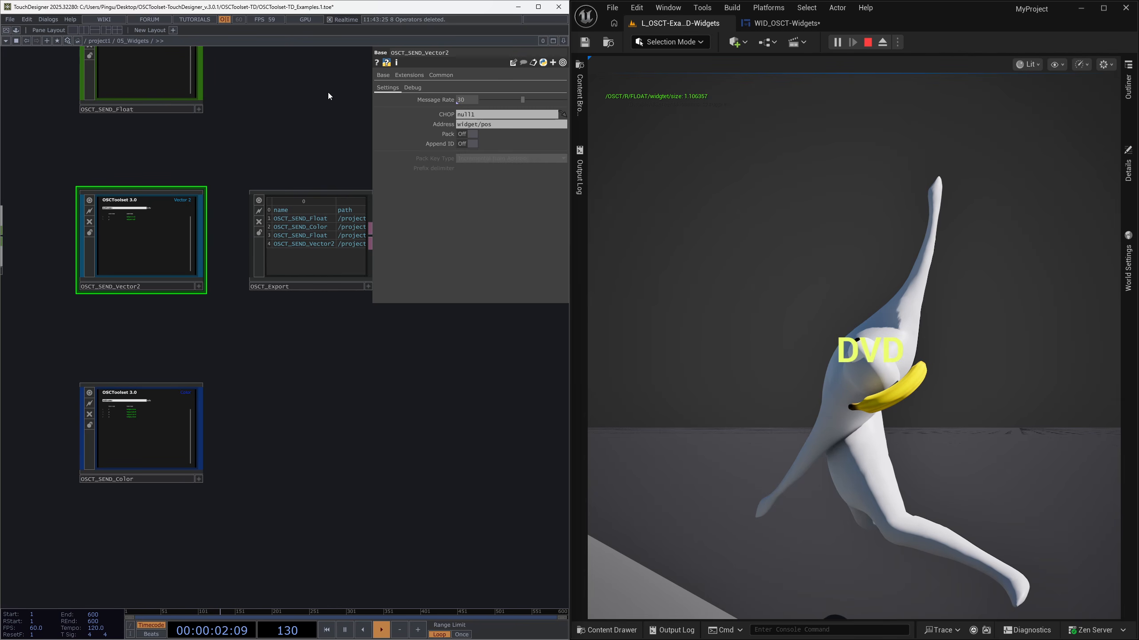
click(405, 87)
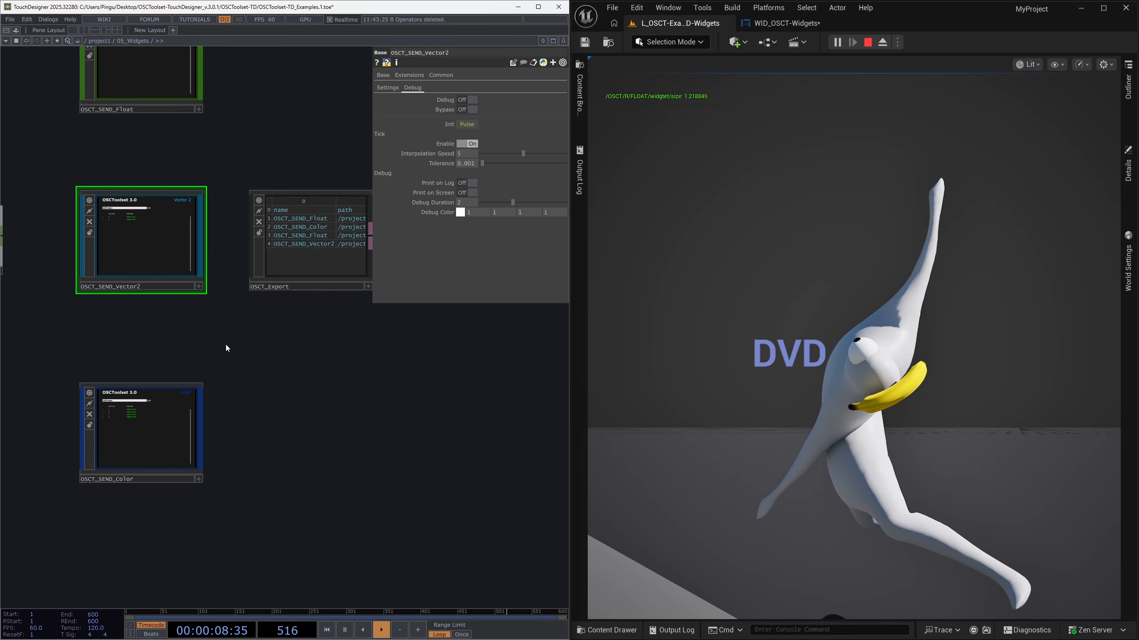
click(137, 456)
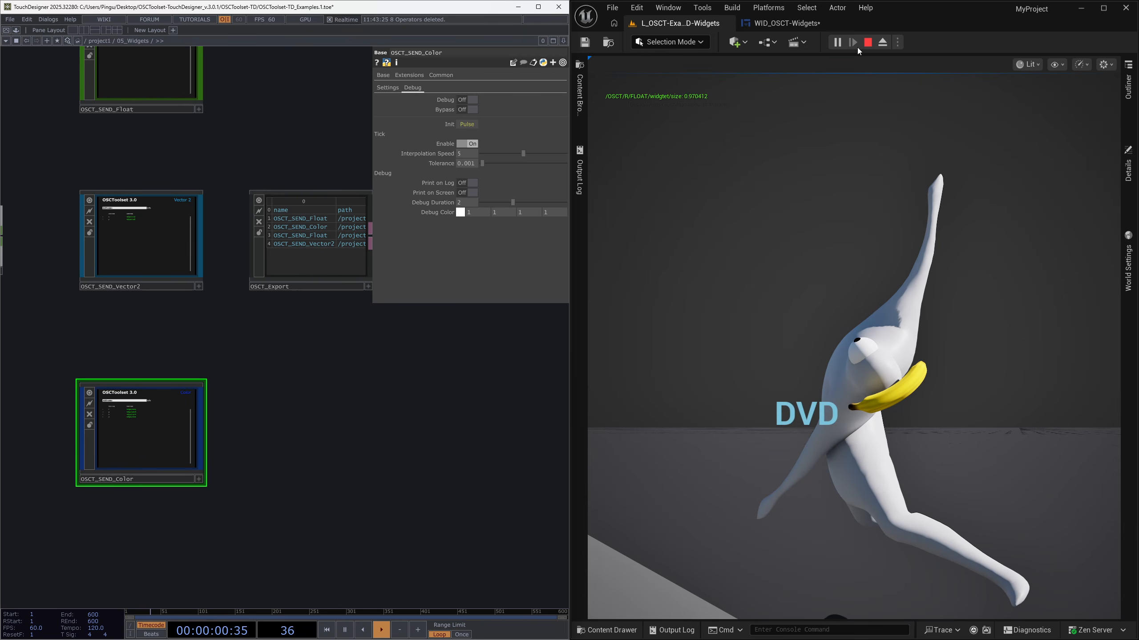
Step: Stop the level in Unreal and open the OSCT_05_Widgets data table from the 05_Widgets folder
click(707, 427)
key(Escape)
key(ctrl+space)
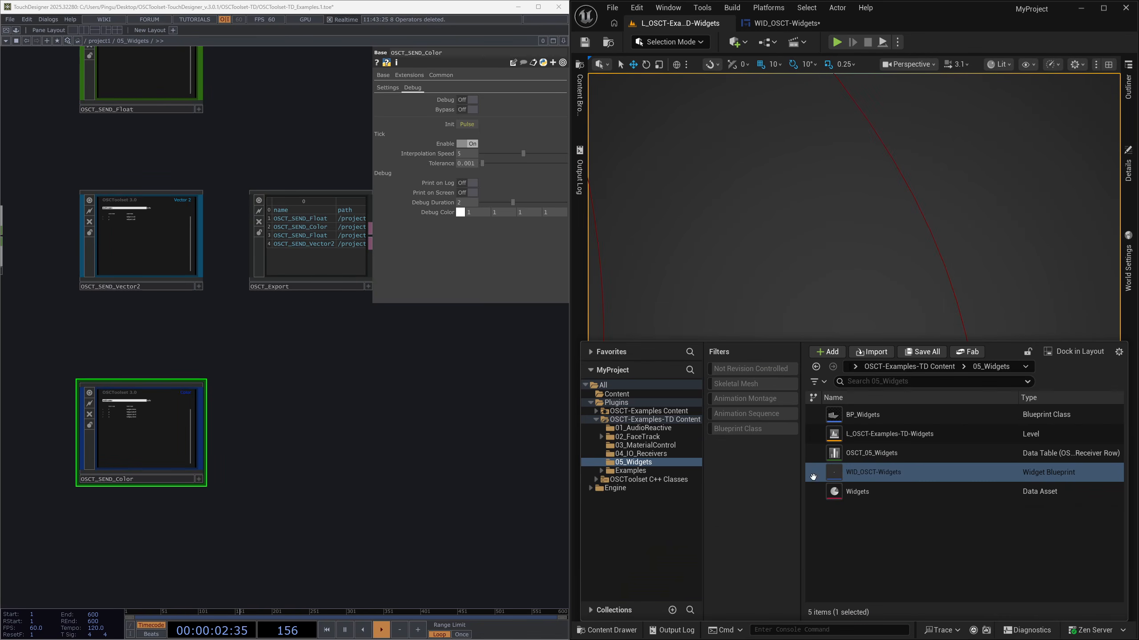
click(872, 454)
double_click(871, 454)
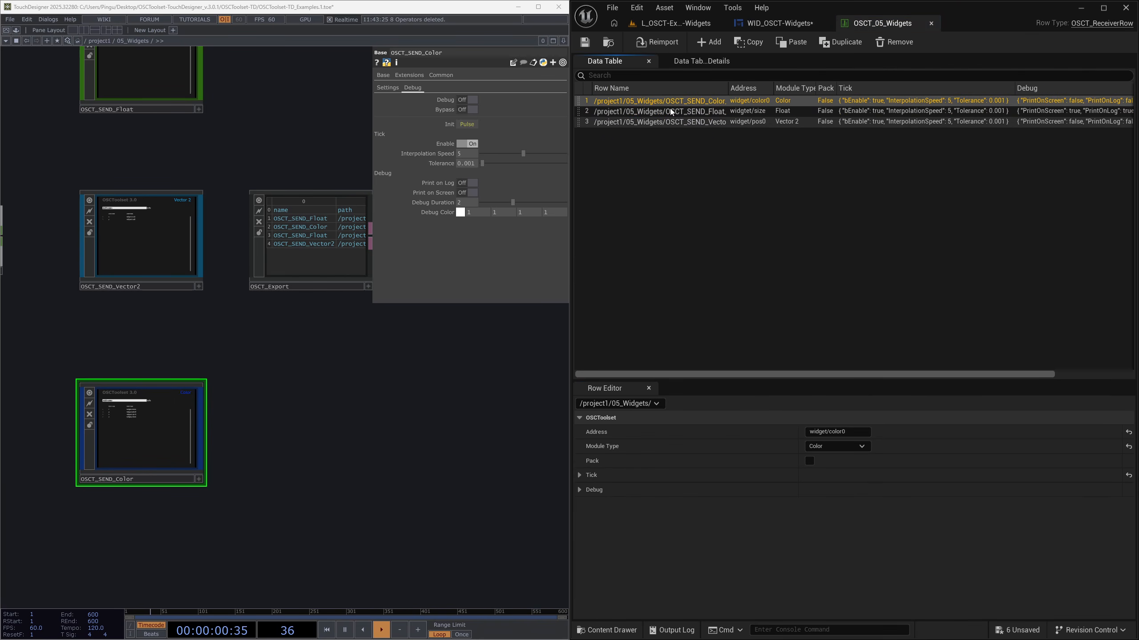
Step: Disable Tick for the widget/color0 receiver row in the data table and save the changes
click(579, 474)
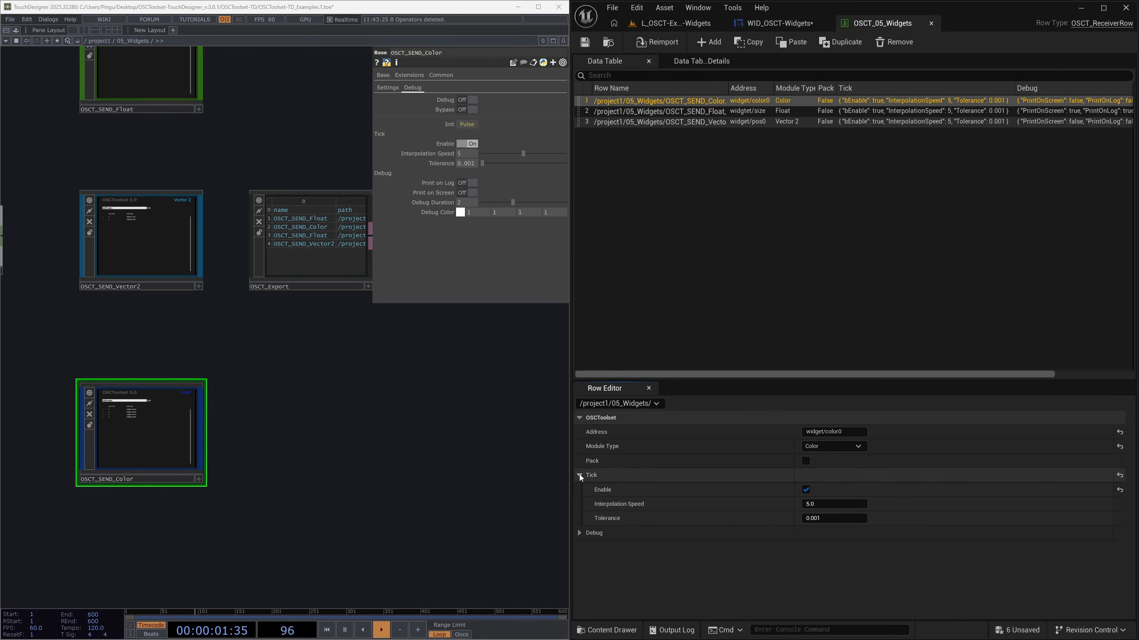
click(809, 491)
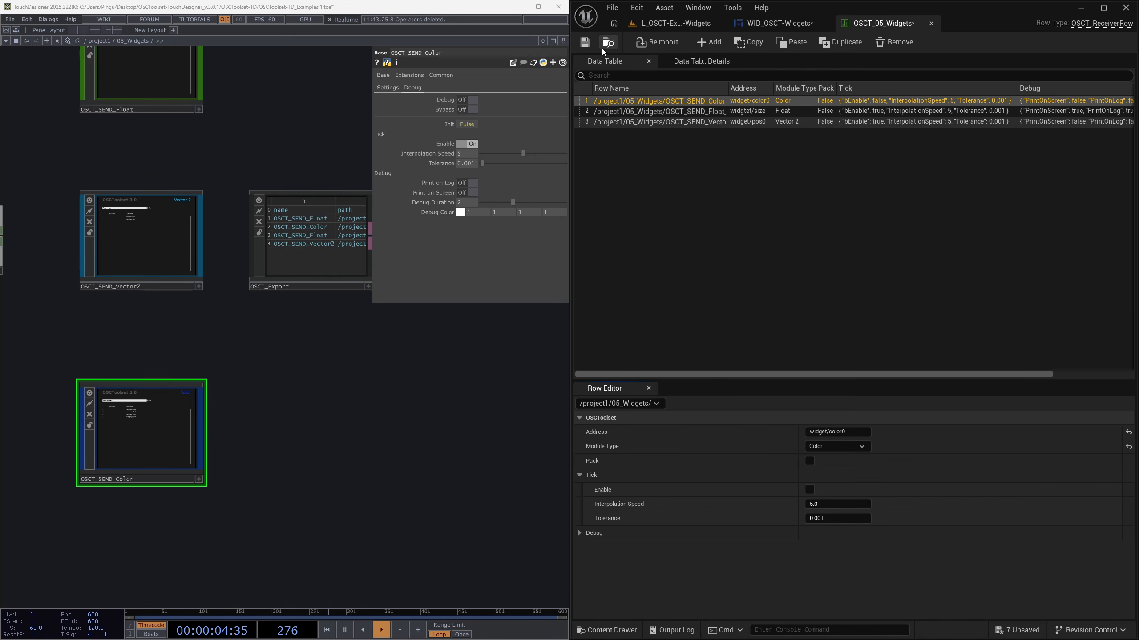
click(585, 43)
Step: Play the widgets level to test the color receiver without Tick, and stop it
click(675, 23)
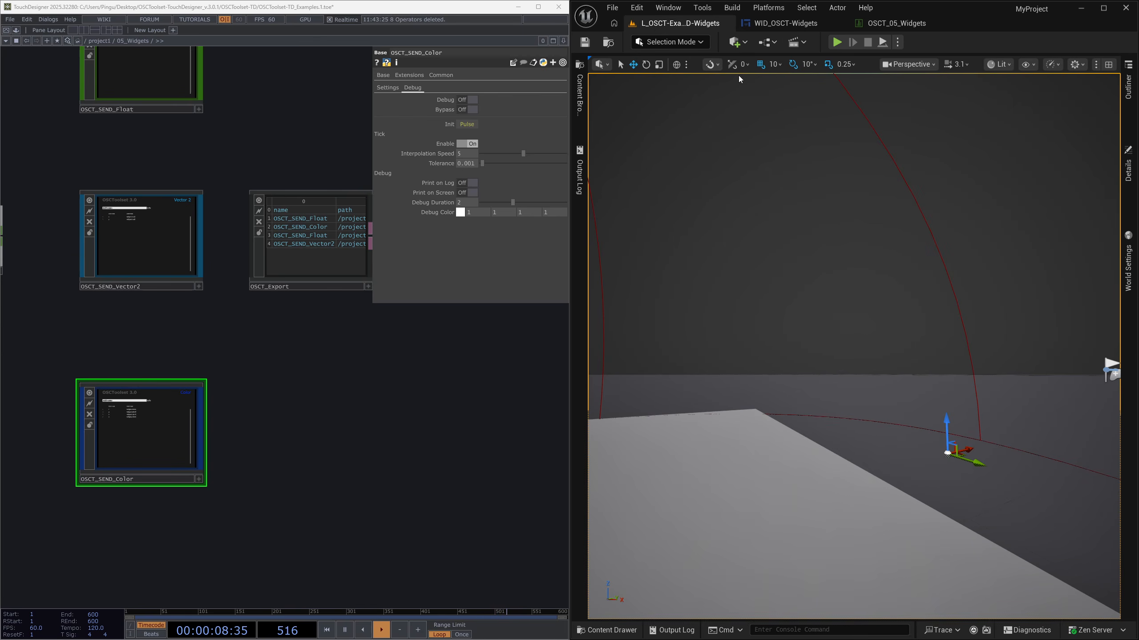
click(855, 180)
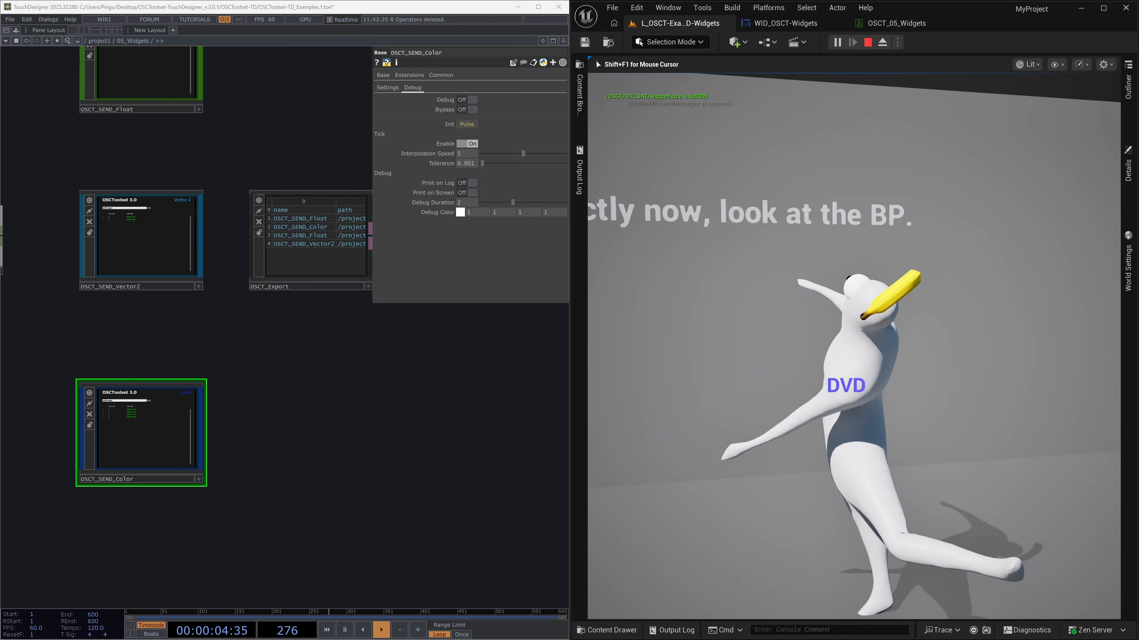
key(Escape)
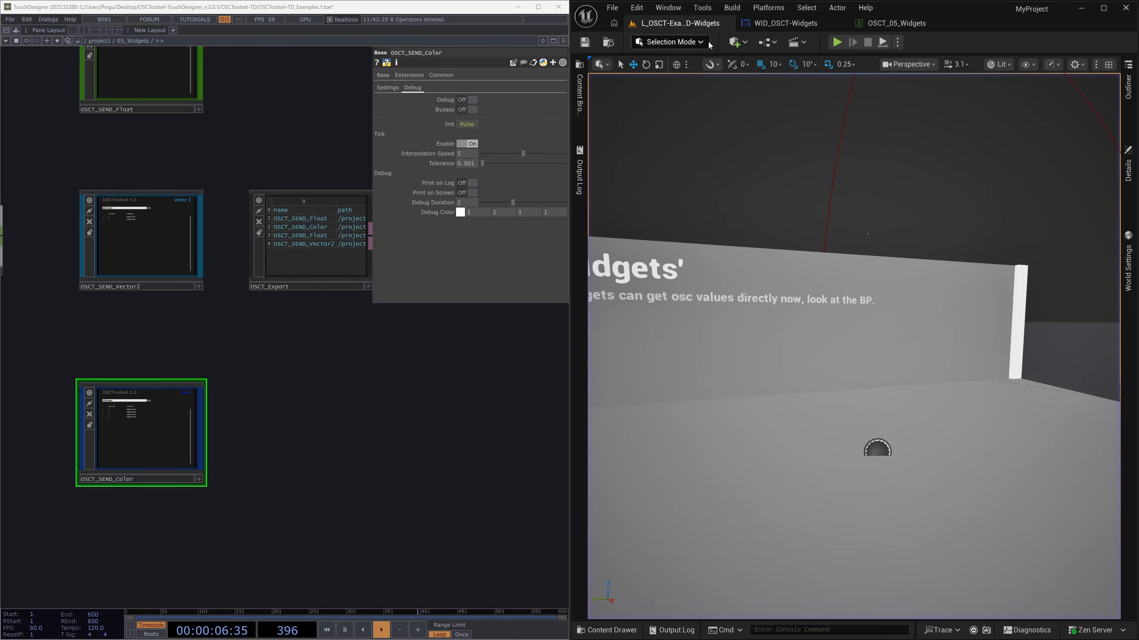
Step: Add the GET_Color event from the OSCToolset Color receivers interface to the WID_OSCT-Widgets event graph
click(790, 25)
click(763, 155)
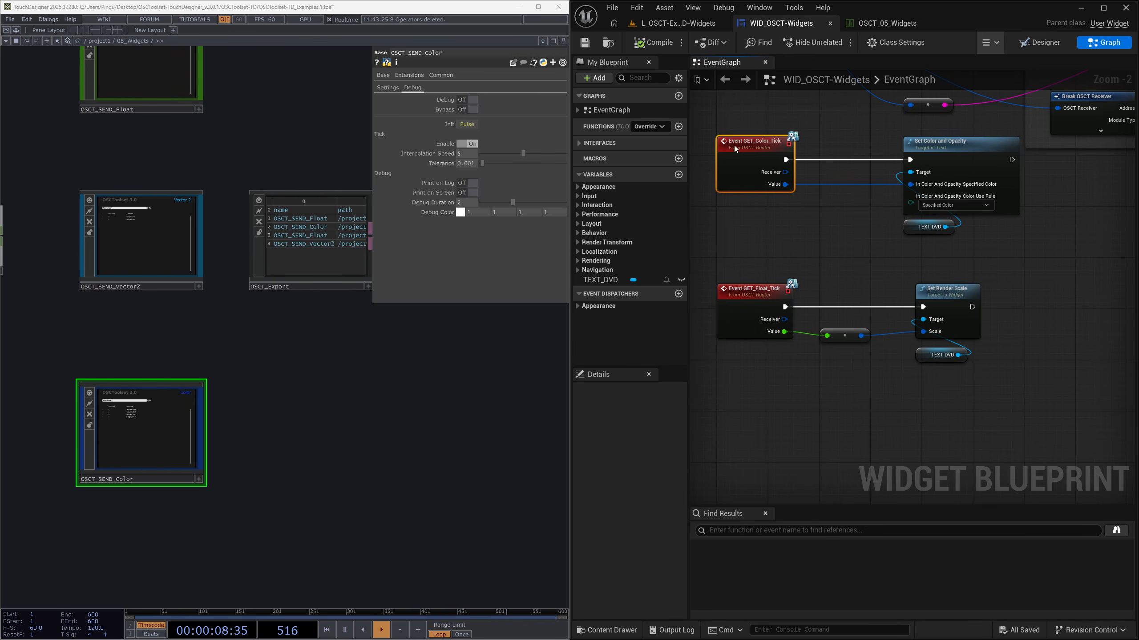
click(579, 143)
click(578, 154)
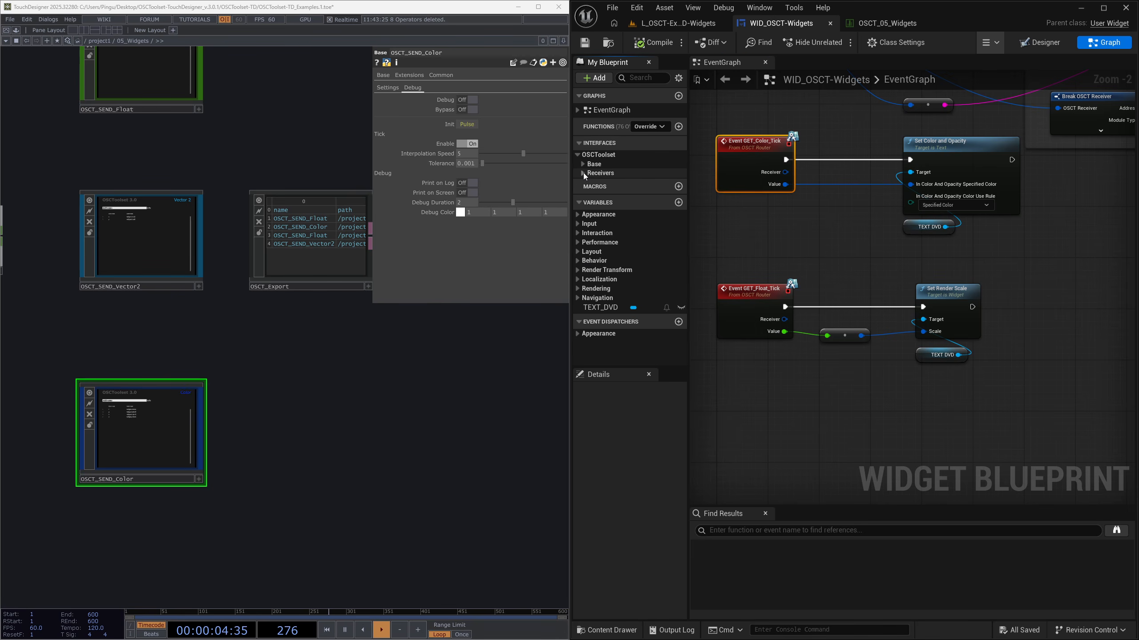
click(583, 173)
click(668, 173)
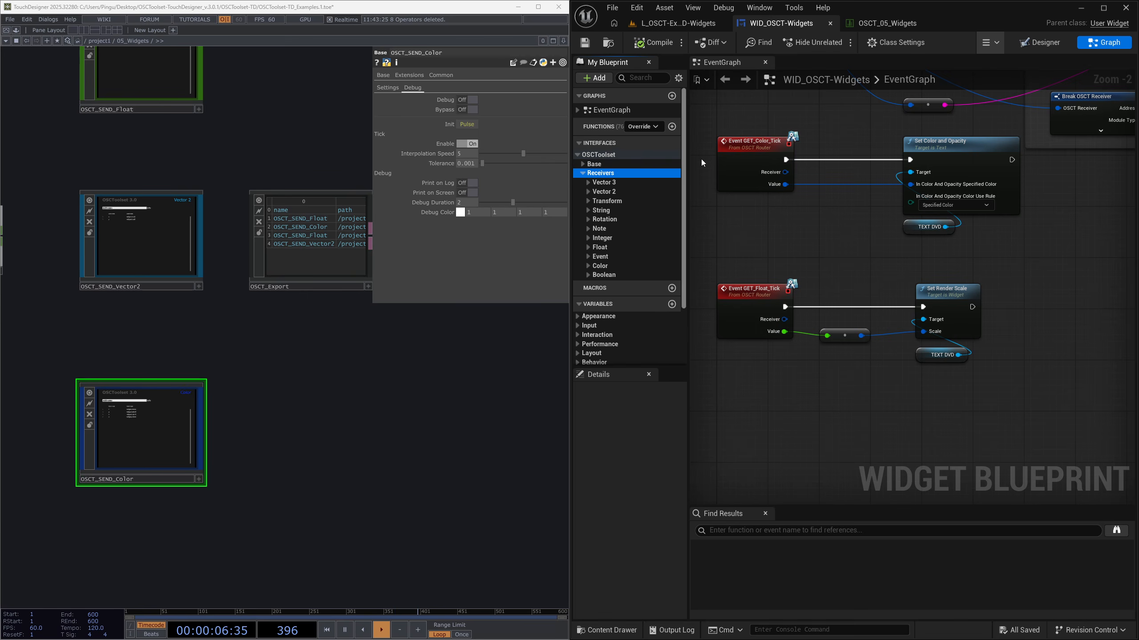
click(587, 266)
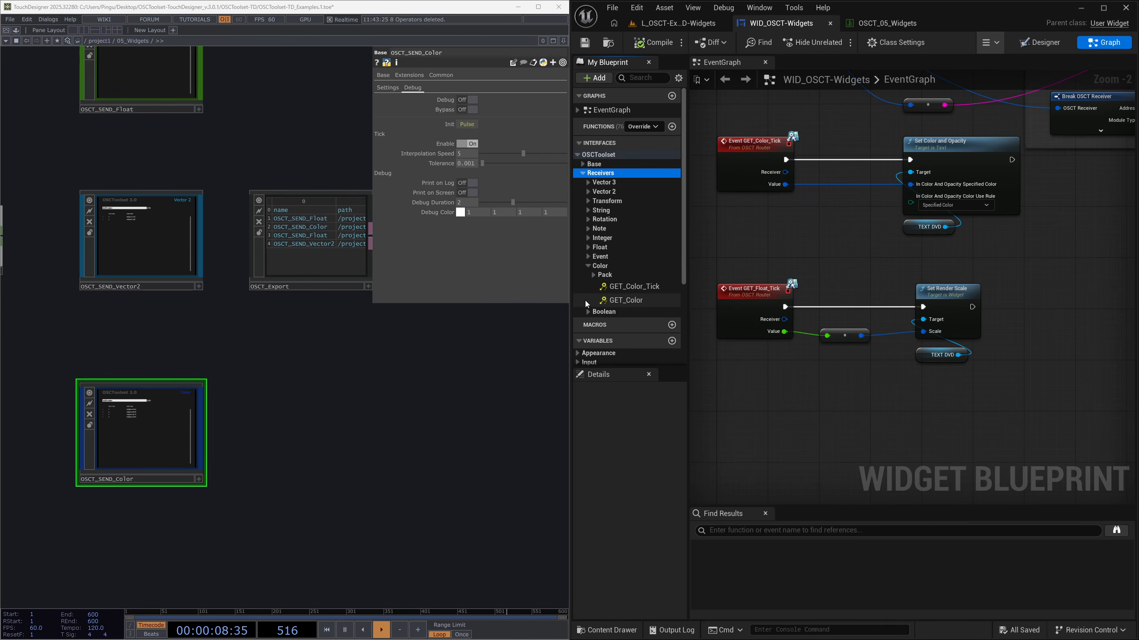
double_click(626, 300)
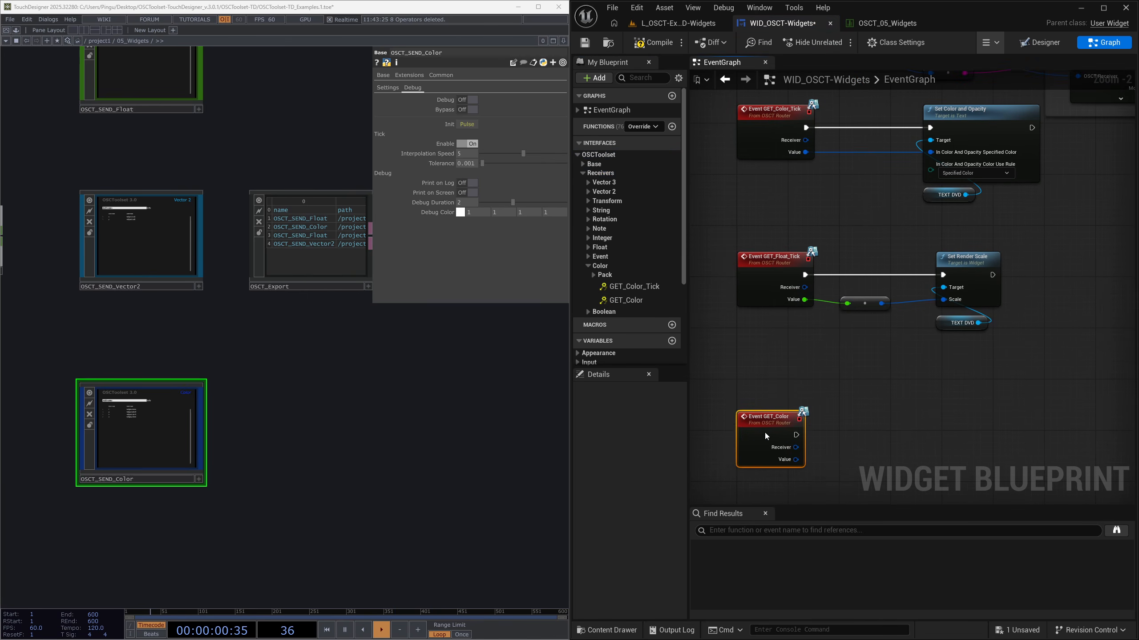
Step: Place the GET_Color event directly below GET_Color_Tick and move the GET_Float_Tick node group down to make room
drag(765, 433, 765, 205)
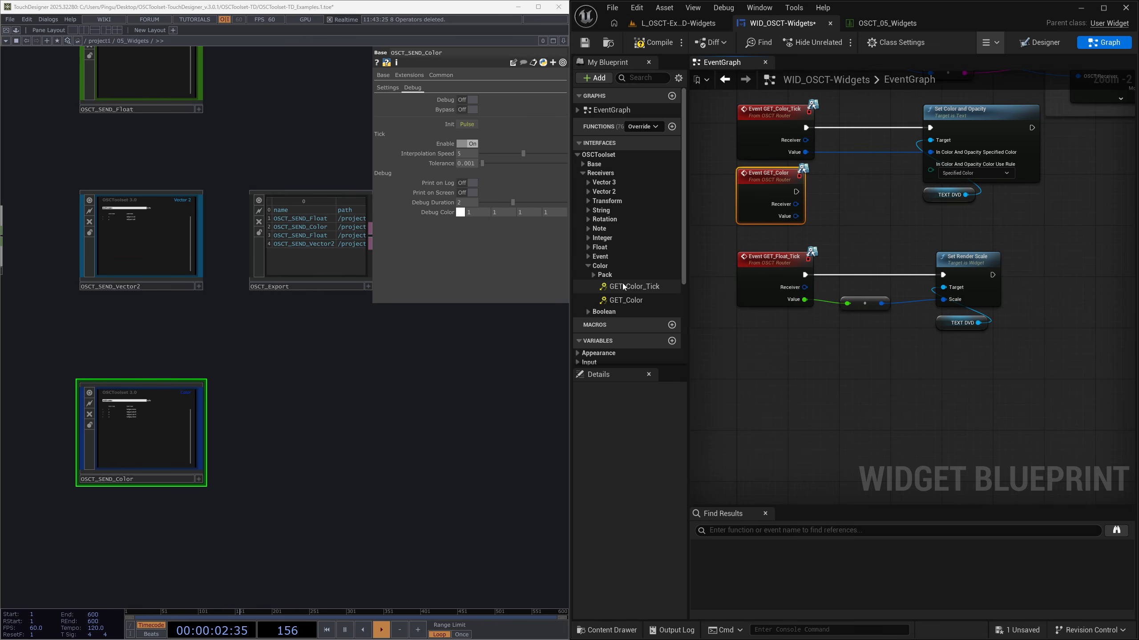
drag(728, 245, 1007, 341)
drag(757, 270, 760, 347)
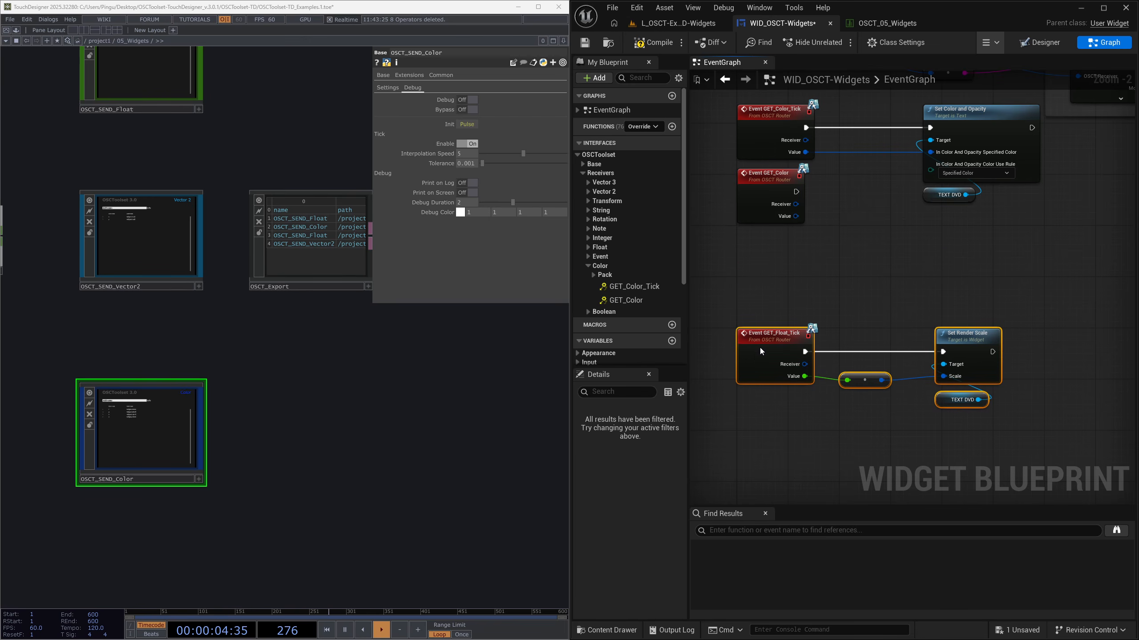
right_drag(822, 245, 789, 299)
click(789, 298)
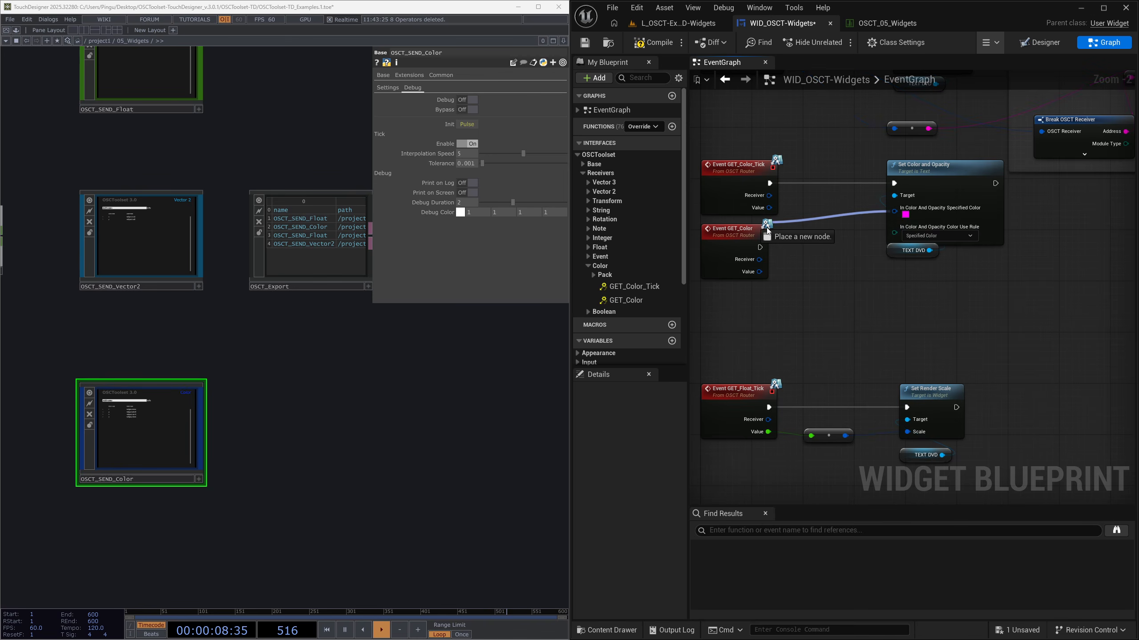
Step: Rewire Set Color and Opacity's execution and specified color inputs from GET_Color_Tick to GET_Color, and compile the widget blueprint
drag(894, 208, 759, 271)
ctrl+drag(769, 184, 760, 248)
click(642, 44)
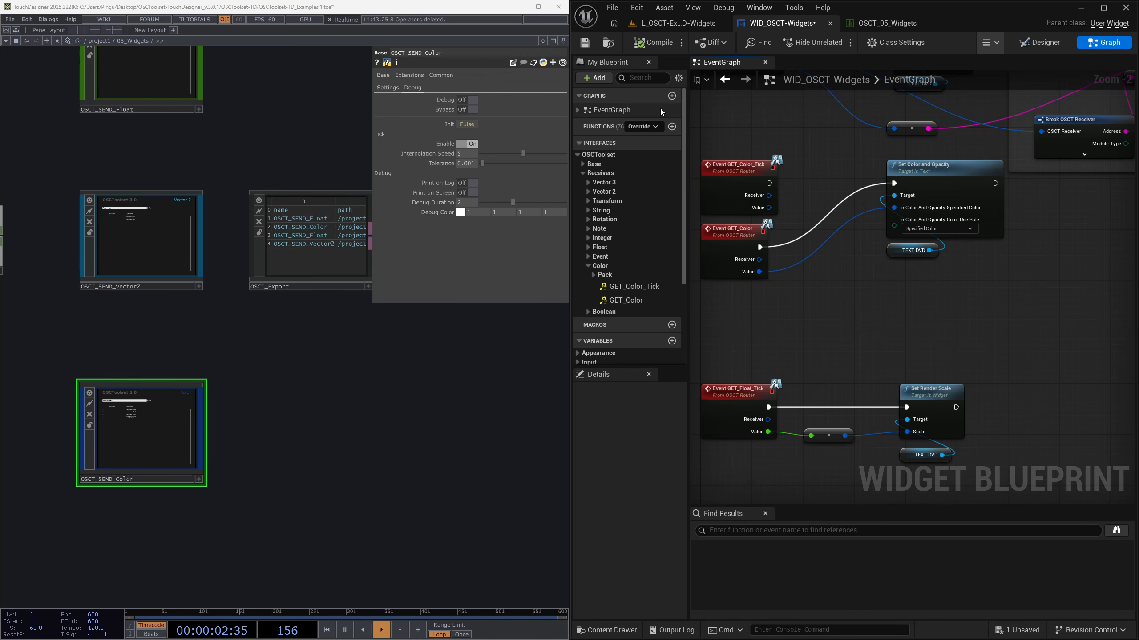
Step: Play the widgets level to test the color receiver with the GET_Color event
click(679, 24)
click(836, 45)
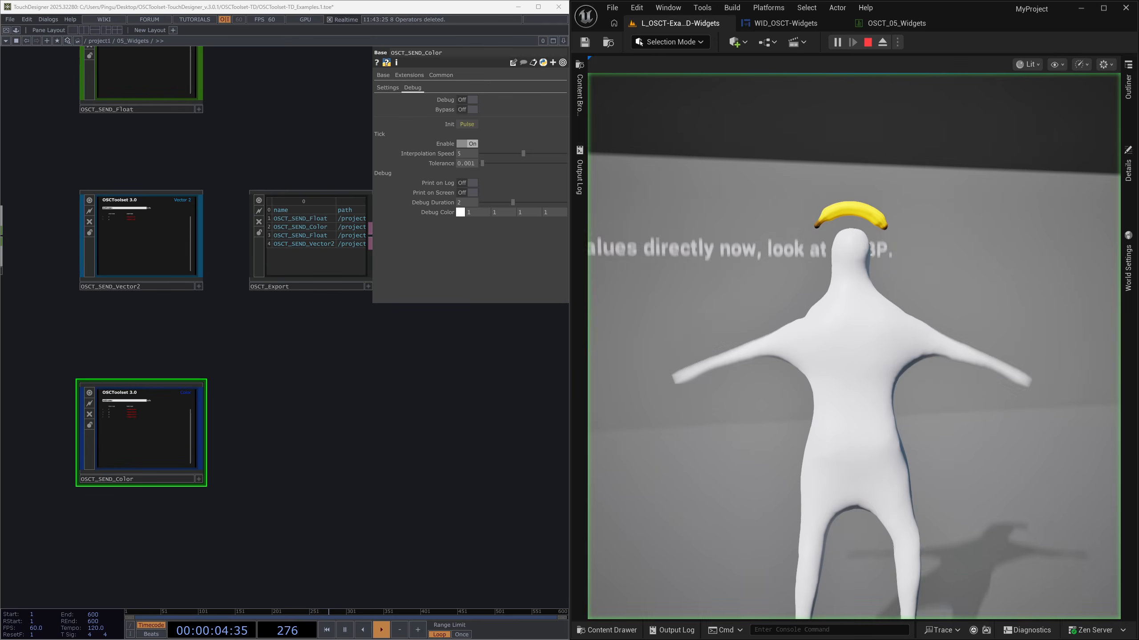